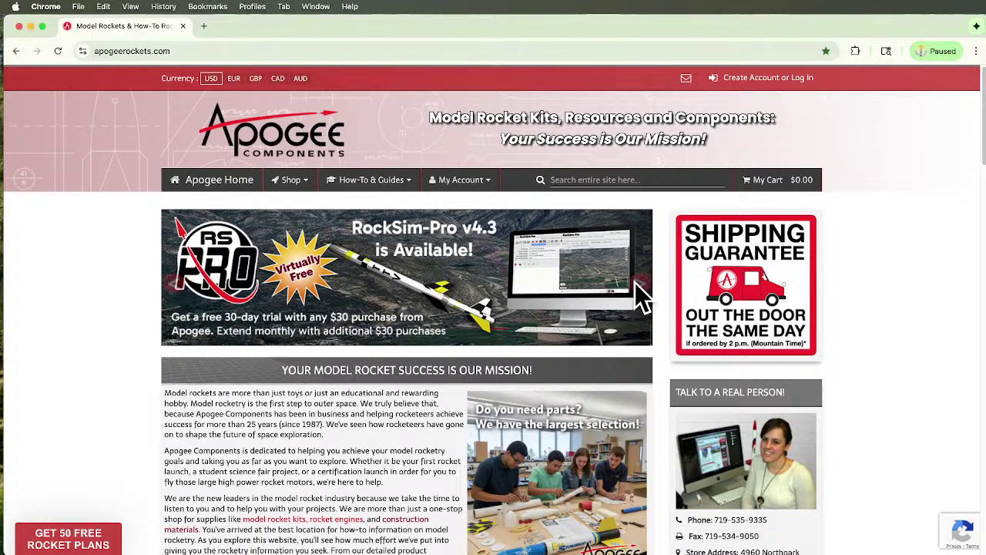
# - Browse the homepage's promotional banners and open the product page of the free Christmas Tree Topper
pyautogui.click(639, 284)
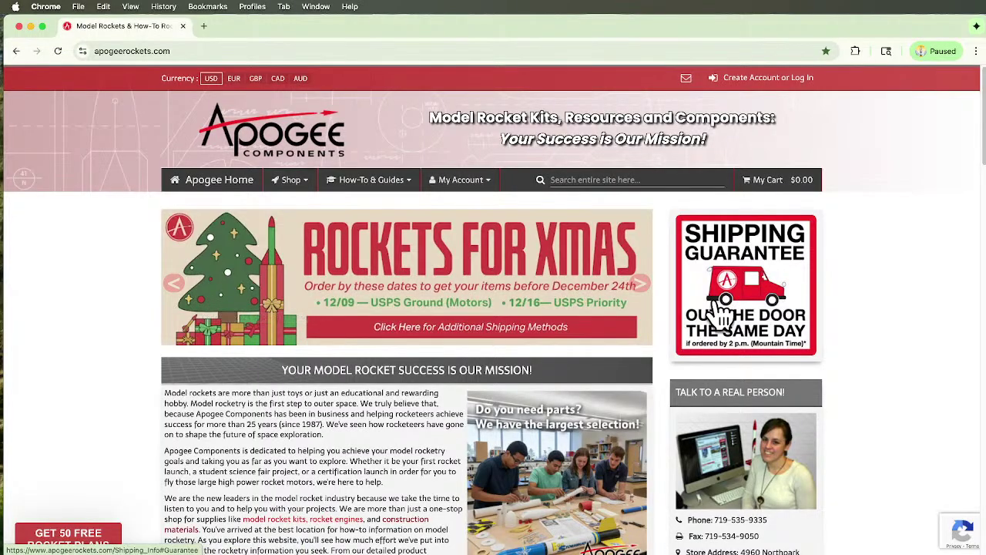
pyautogui.click(185, 292)
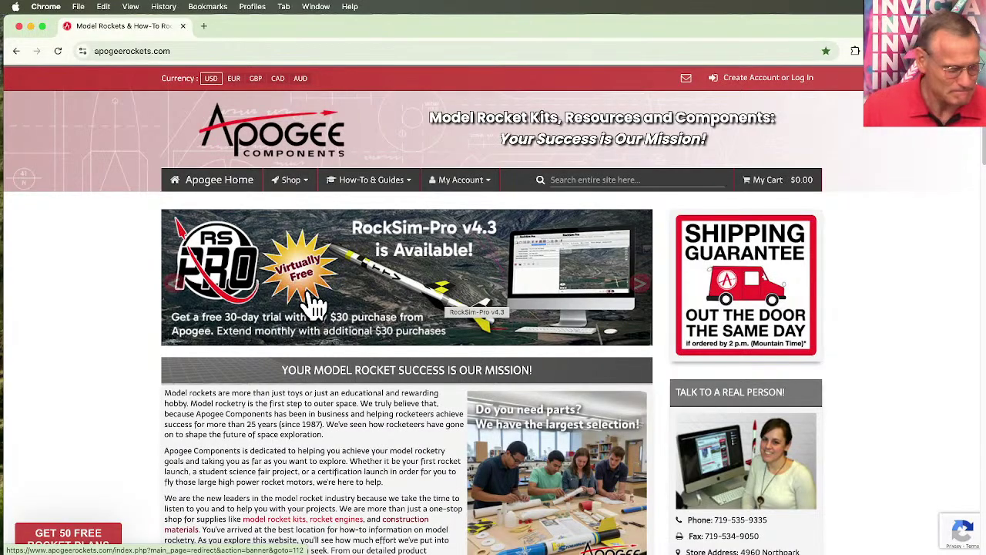
pyautogui.click(181, 285)
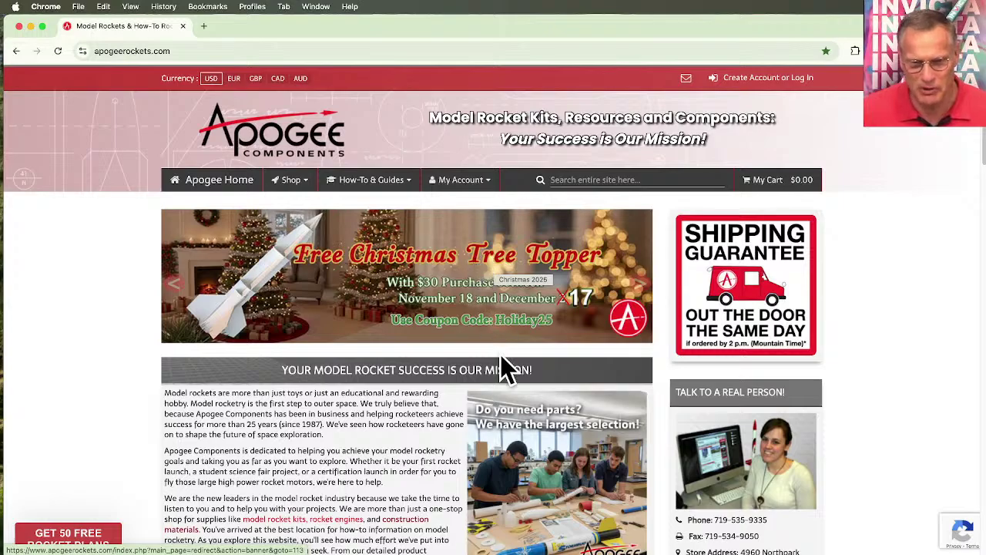
pyautogui.click(526, 303)
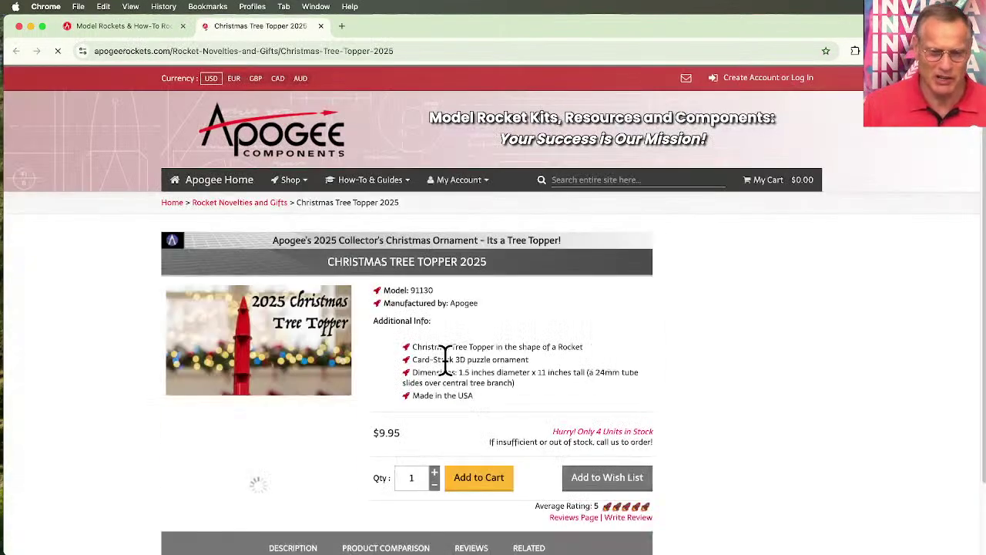
# - View the enlarged product photos of the Christmas Tree Topper 2025, including the shot with other rocket ornaments, and close the viewer
pyautogui.scroll(-1, 309, 384)
pyautogui.click(259, 378)
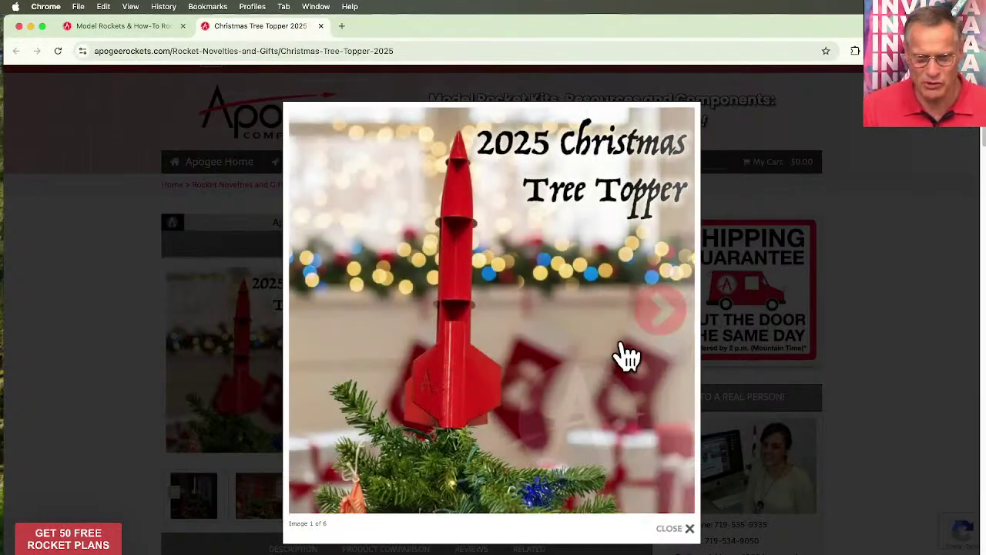
pyautogui.click(649, 328)
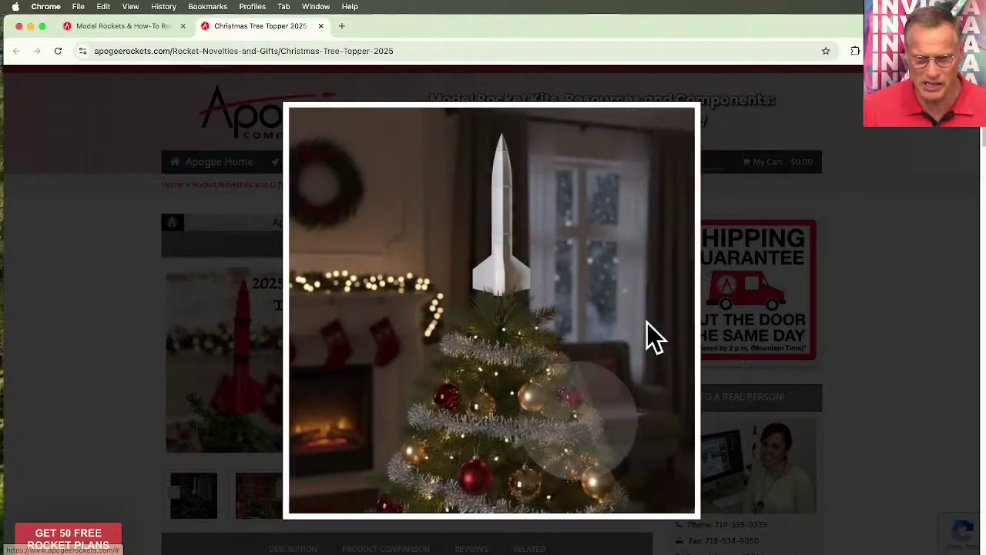
pyautogui.moveTo(687, 330)
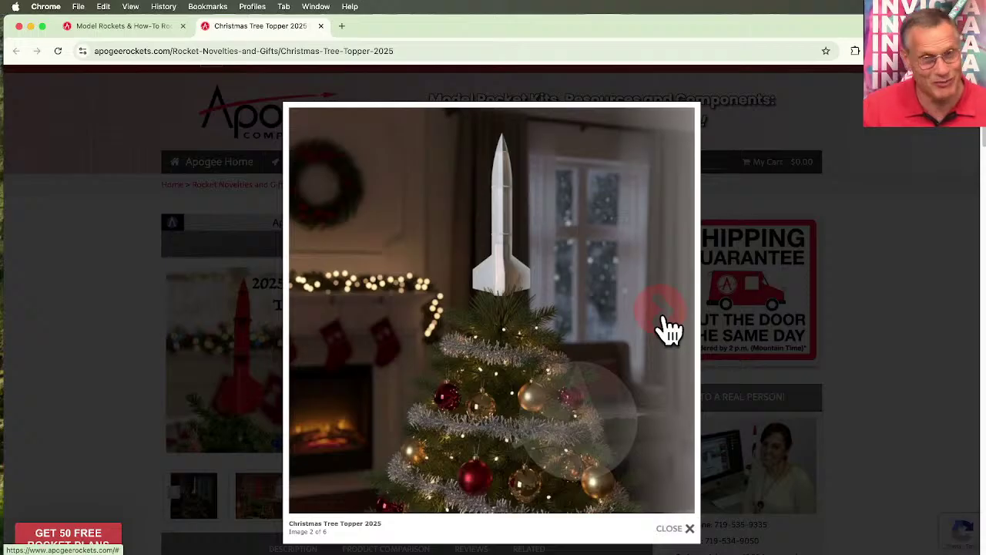
pyautogui.click(669, 329)
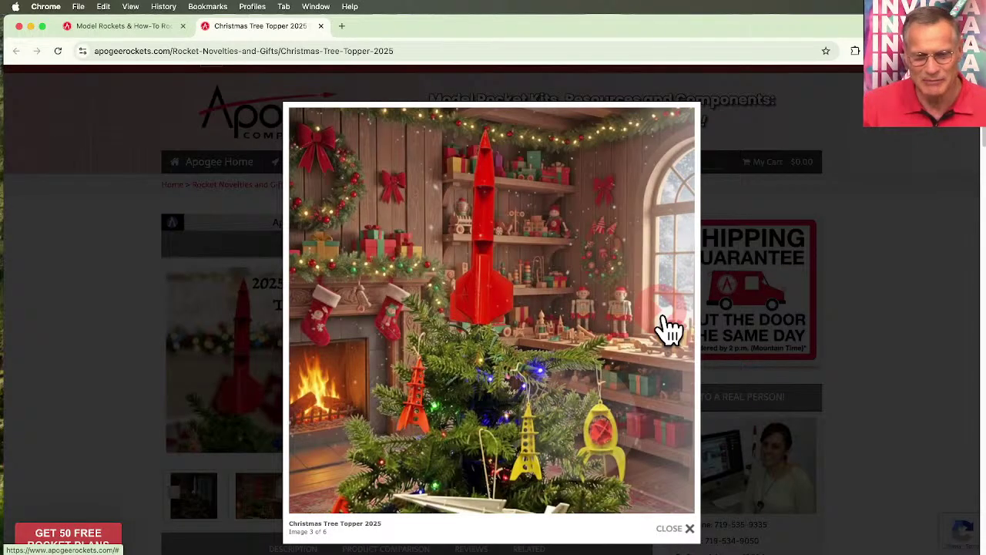
pyautogui.click(667, 330)
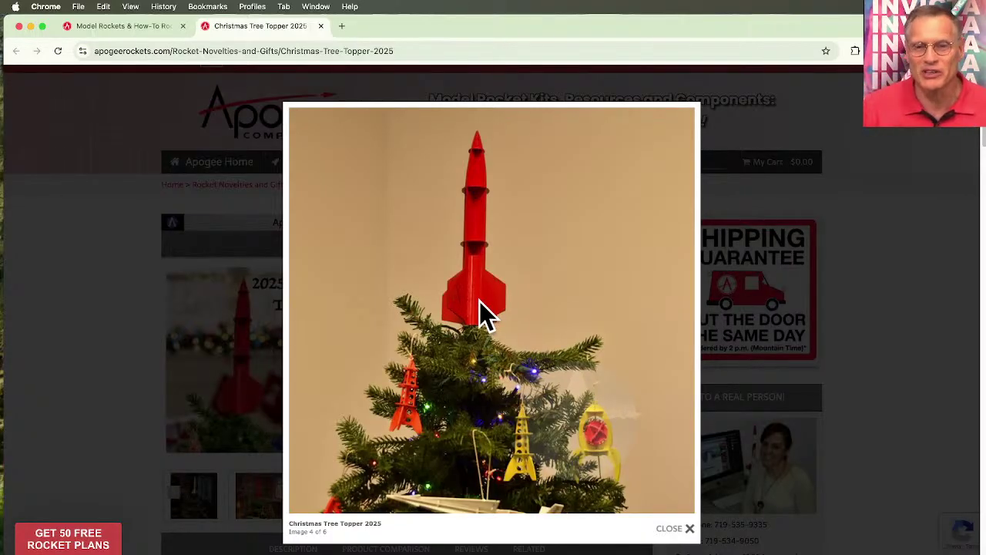
pyautogui.click(720, 307)
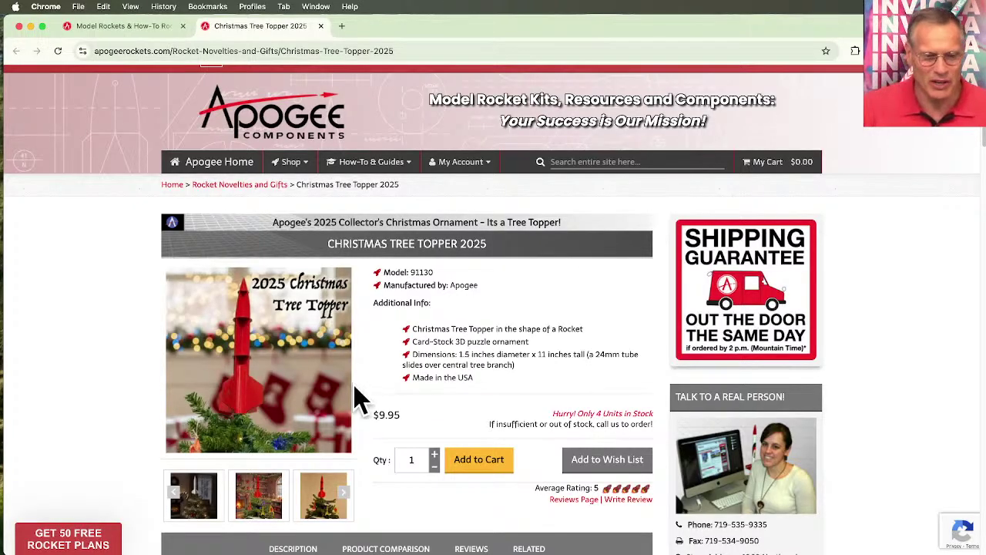
pyautogui.click(259, 509)
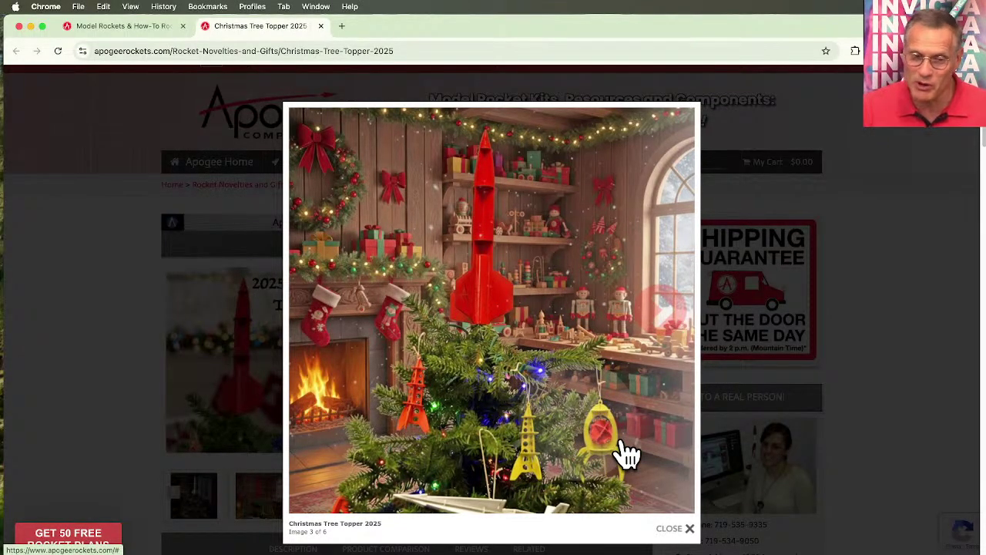
pyautogui.click(766, 258)
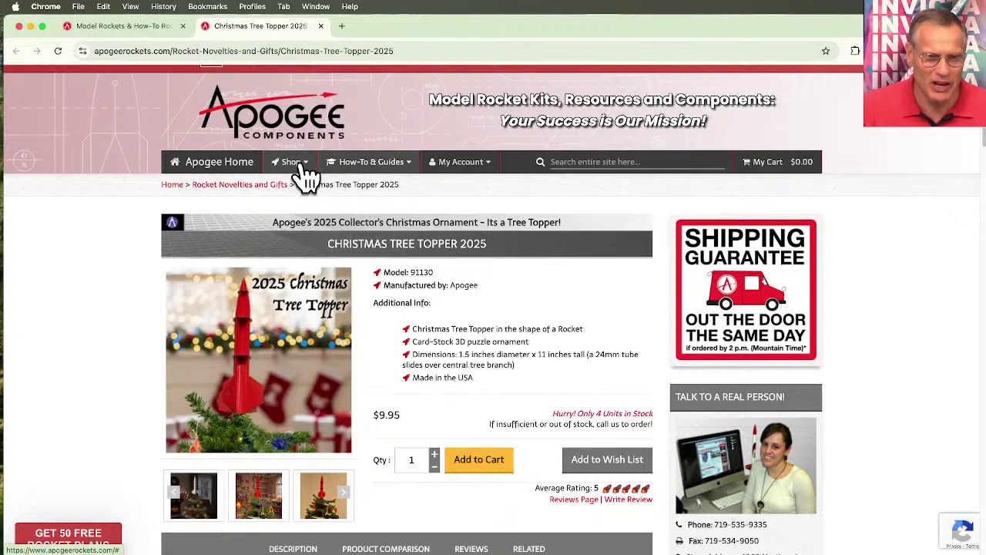
# - Return to the Apogee homepage and page through its promotional banners
pyautogui.click(231, 164)
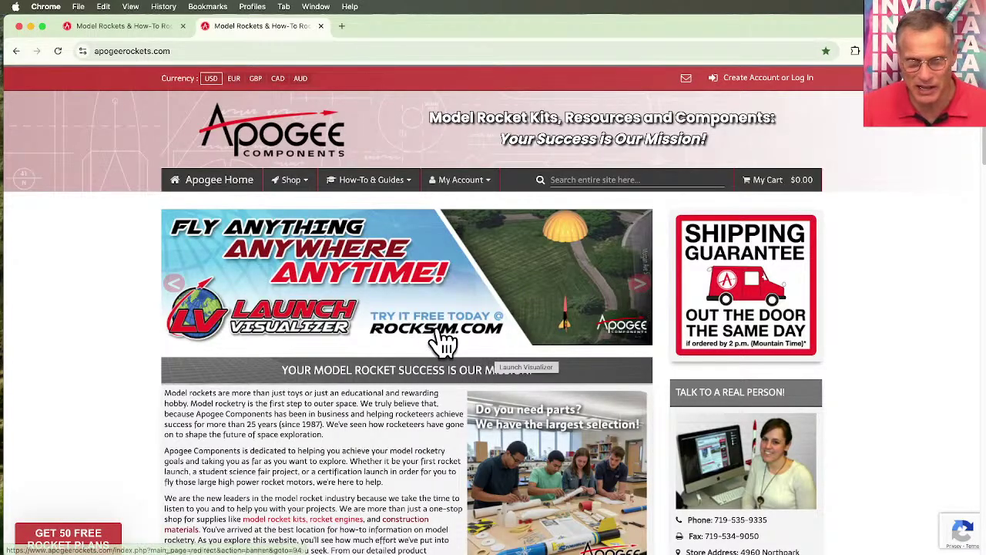
pyautogui.click(639, 285)
pyautogui.click(639, 285)
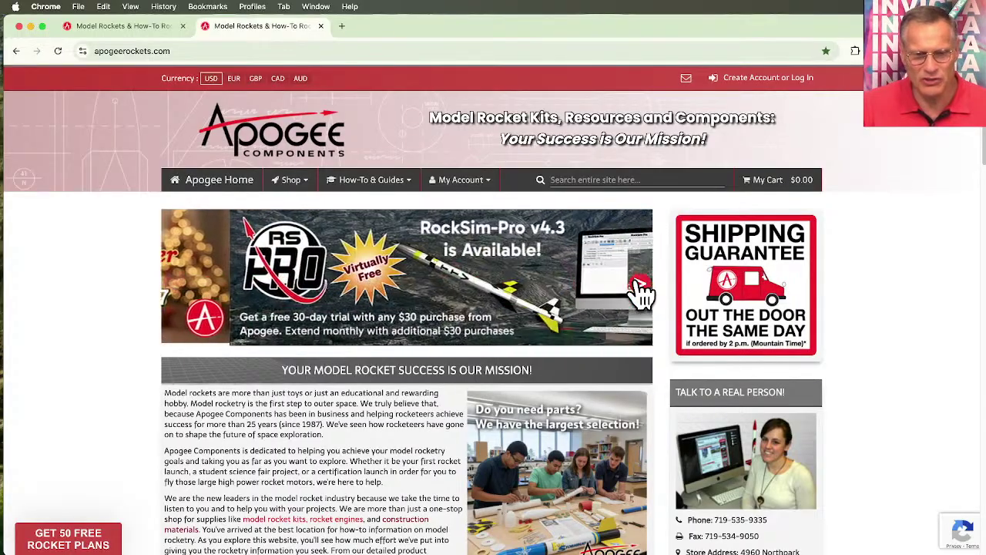
pyautogui.click(639, 285)
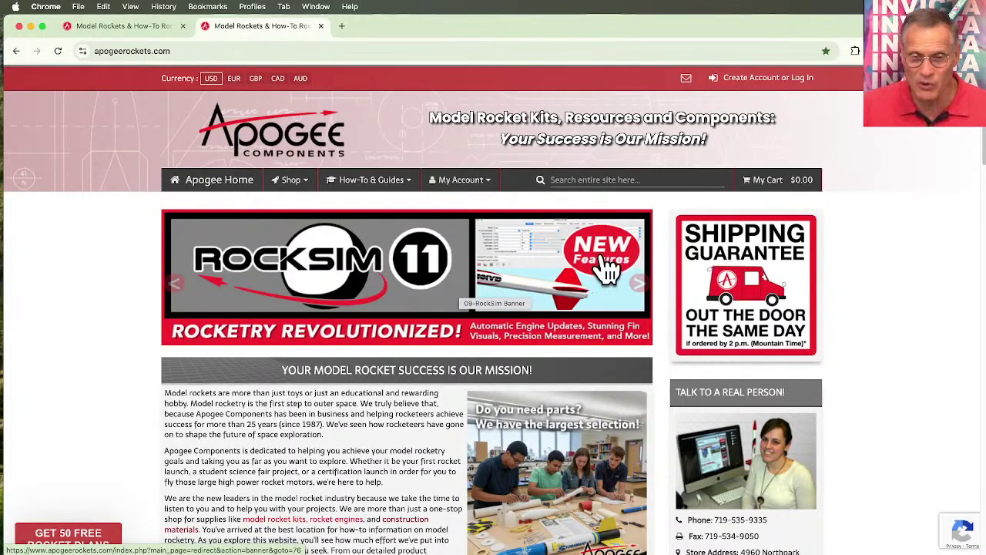
pyautogui.click(640, 285)
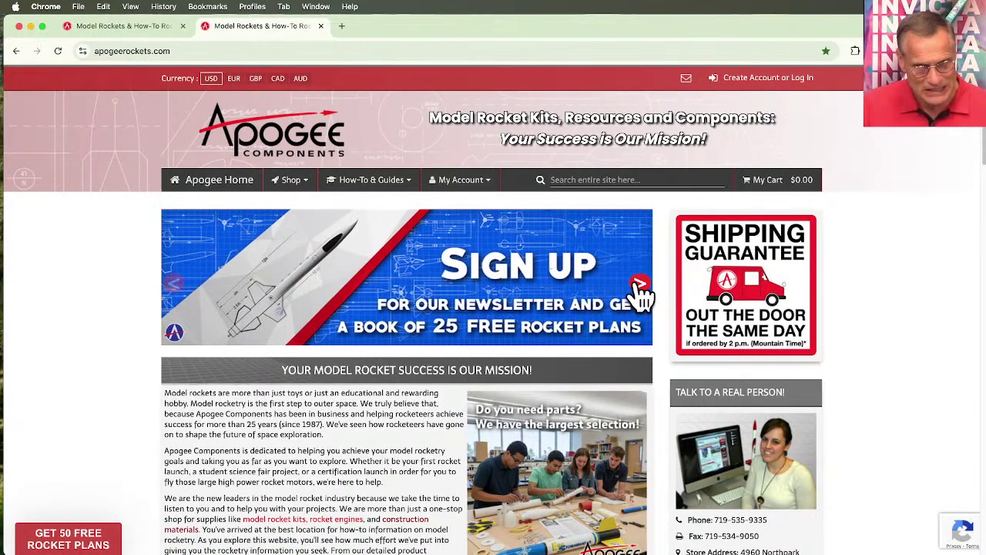
pyautogui.click(640, 286)
pyautogui.click(639, 285)
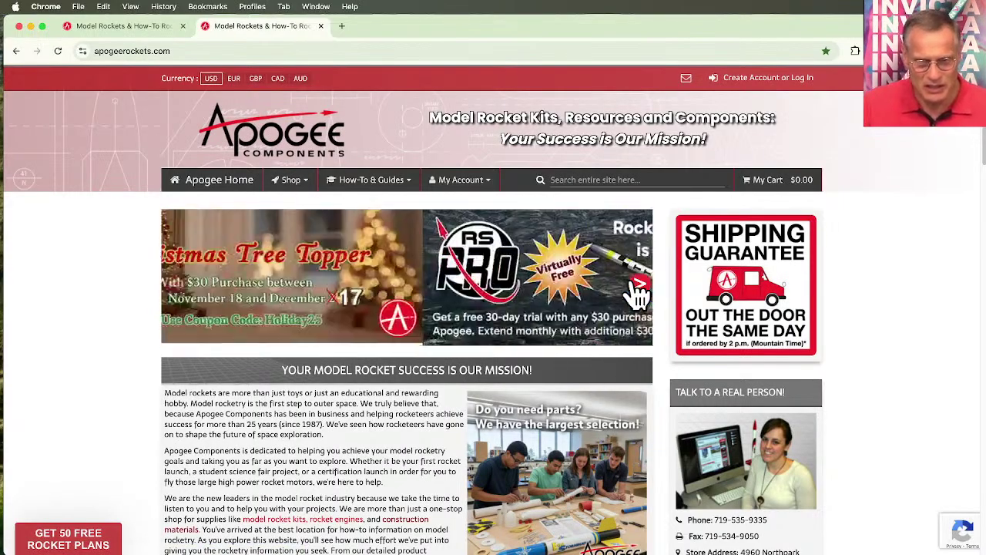
pyautogui.click(640, 285)
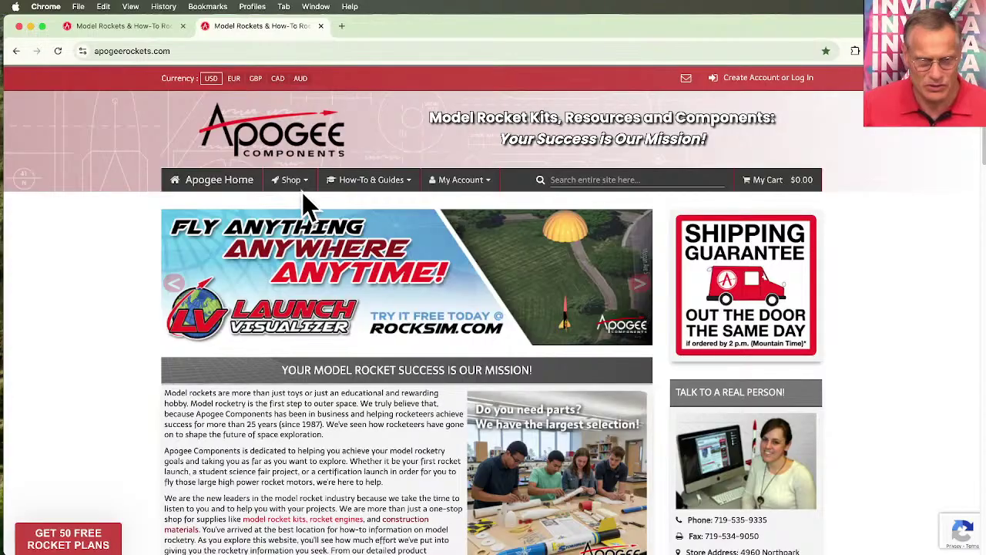
# - Show the site's How-To & Guides resources
pyautogui.click(355, 190)
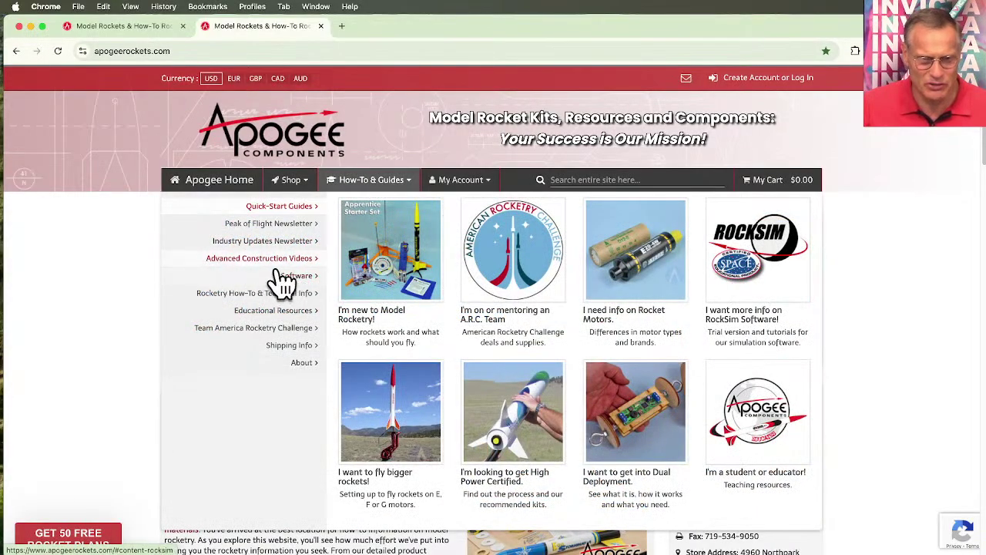
pyautogui.moveTo(312, 291)
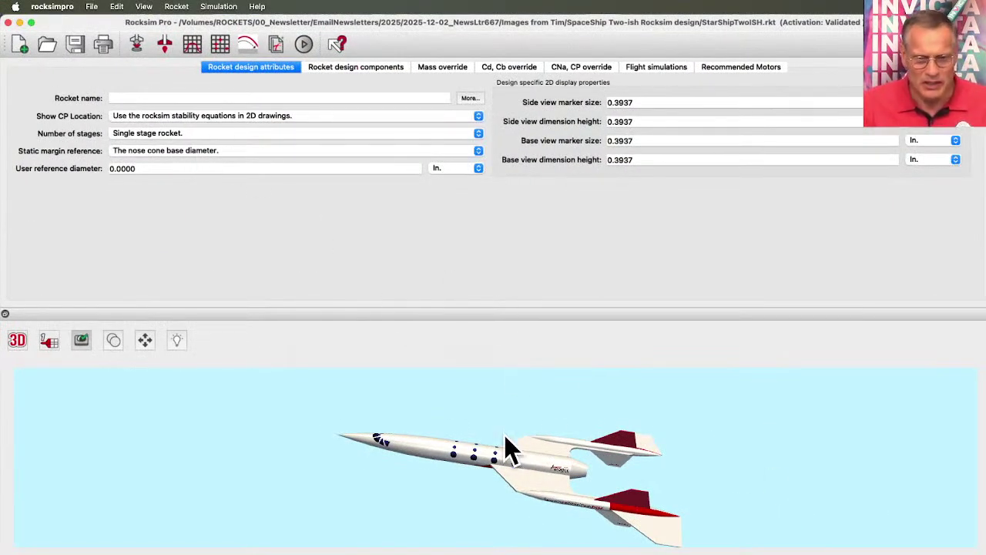
# - Switch to RockSim Pro and examine the StarShipTwoISH 3D rocket model from several angles
pyautogui.moveTo(421, 468); pyautogui.dragTo(450, 410)
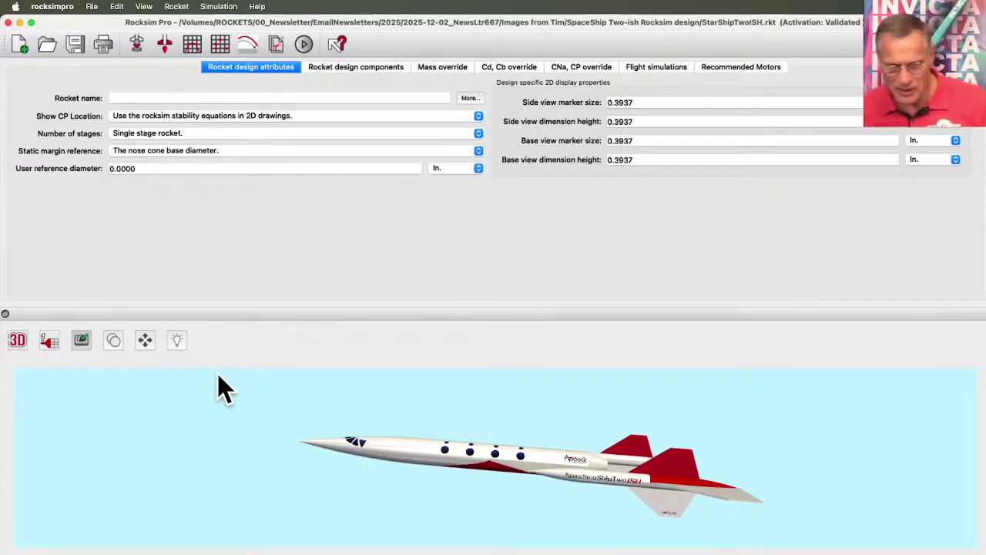
pyautogui.moveTo(434, 438); pyautogui.dragTo(410, 507)
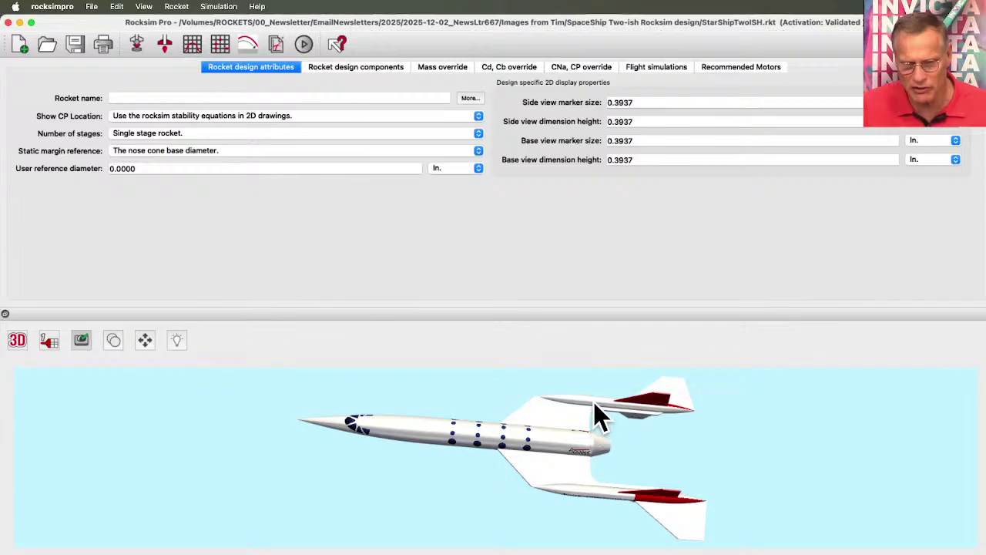
pyautogui.moveTo(573, 476)
pyautogui.mouseDown()
pyautogui.moveTo(571, 494)
pyautogui.moveTo(574, 432)
pyautogui.moveTo(579, 462)
pyautogui.mouseUp()
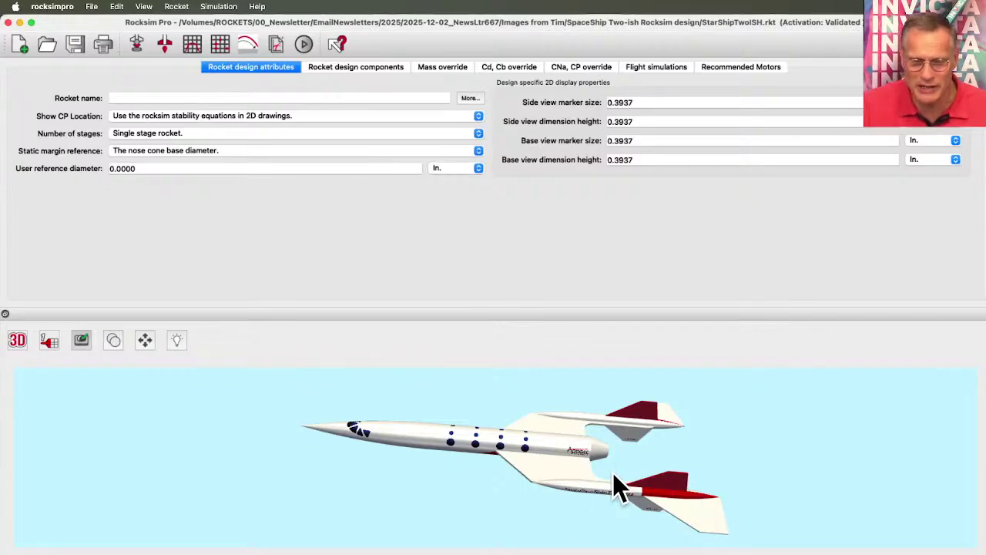
pyautogui.moveTo(615, 478); pyautogui.dragTo(562, 482)
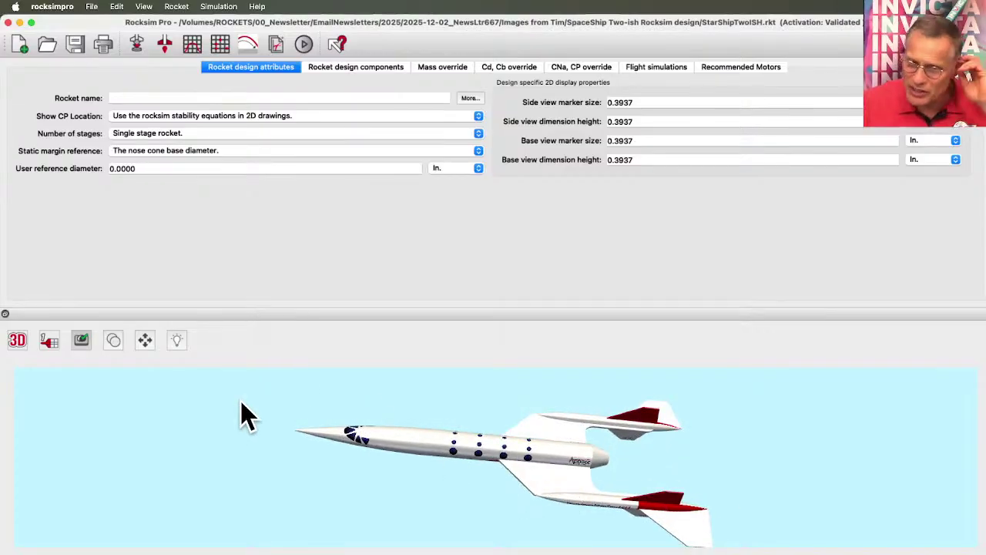
# - Name the rocket design SpaceShipTwo-ish
pyautogui.click(186, 98)
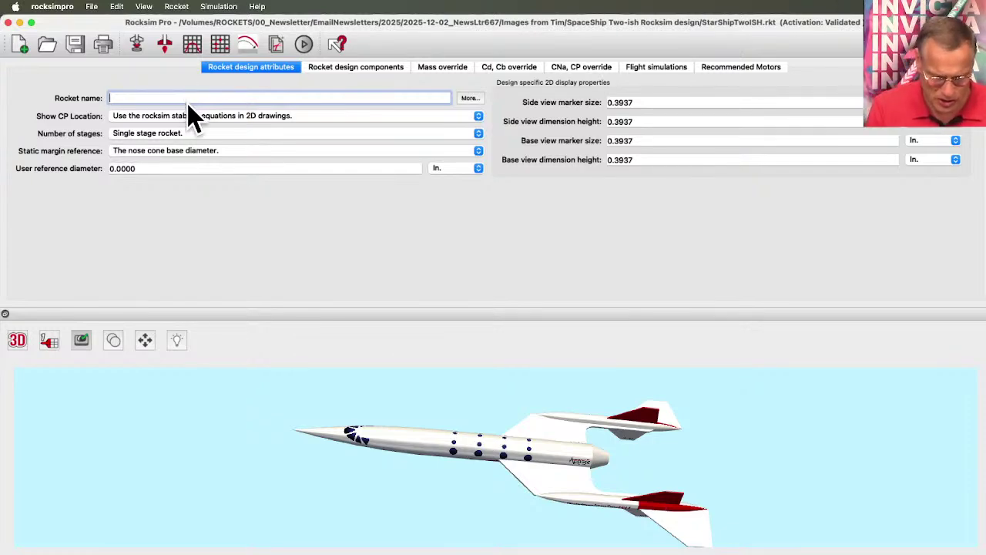
pyautogui.write('SpaceShipTwo-')
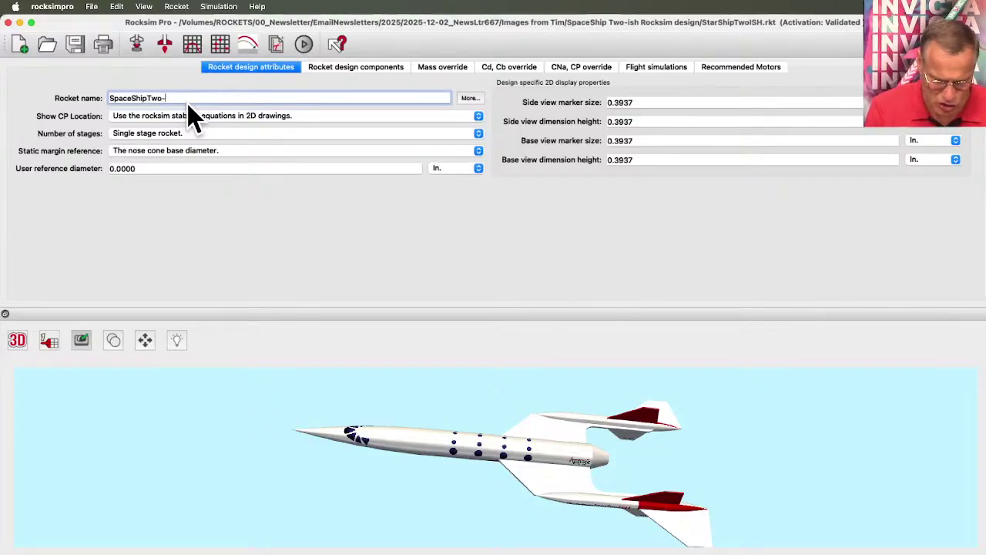
pyautogui.write('ish')
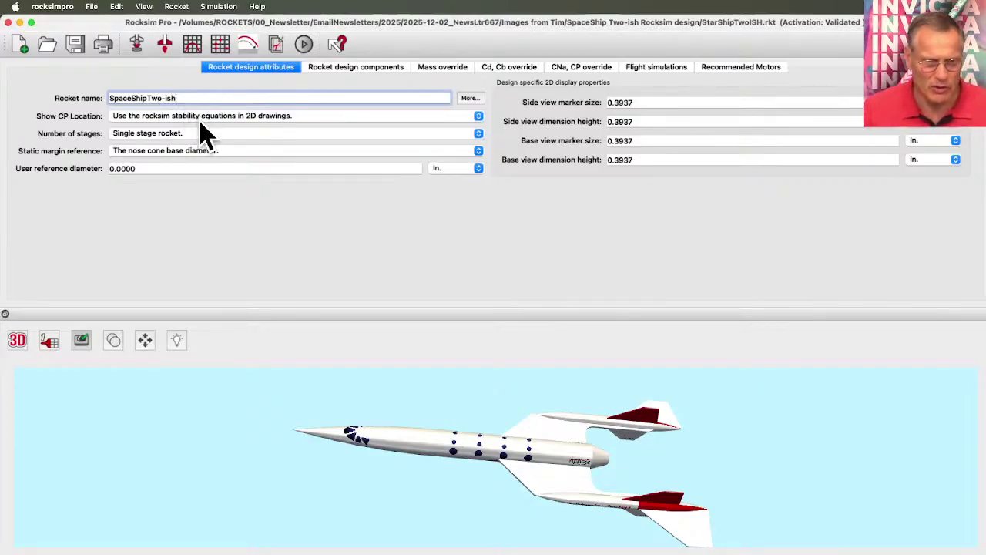
pyautogui.press('Tab')
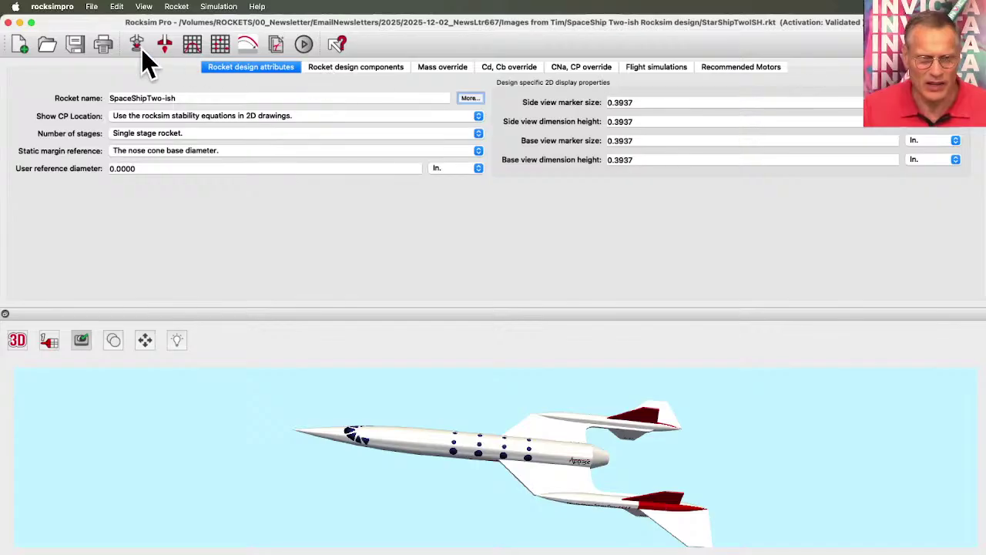
# - Show the design's flight simulation results and switch the rocket display from 3D to a 2D outline view
pyautogui.click(677, 67)
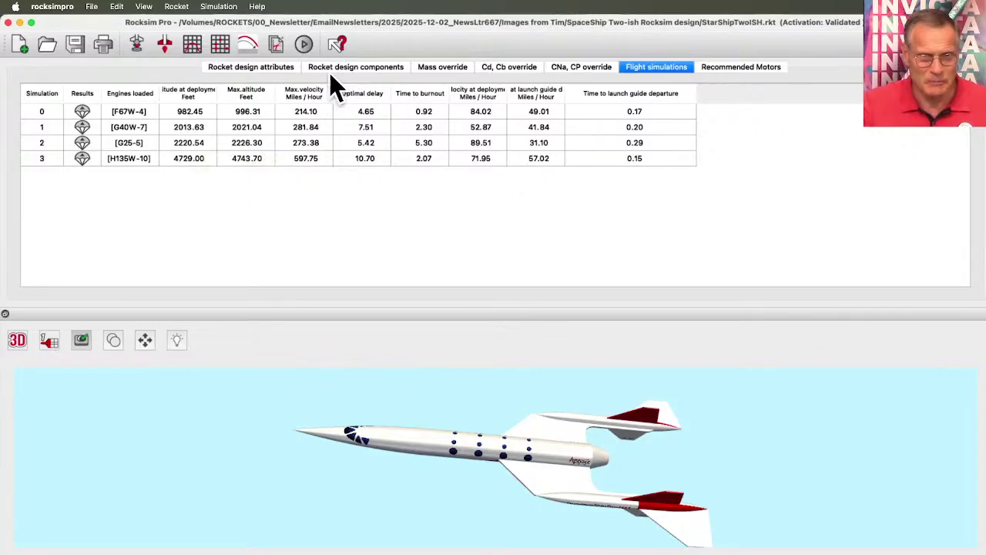
pyautogui.click(17, 340)
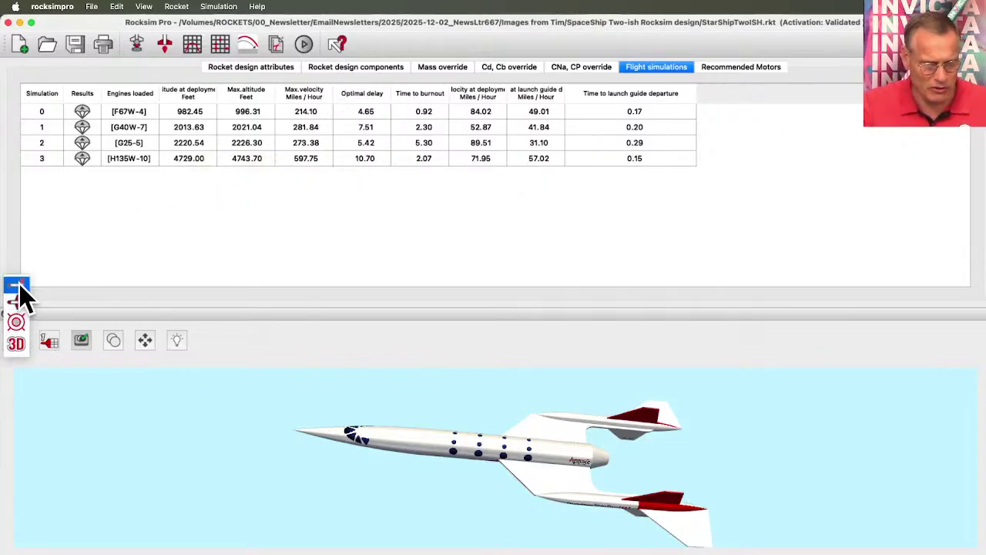
pyautogui.click(20, 299)
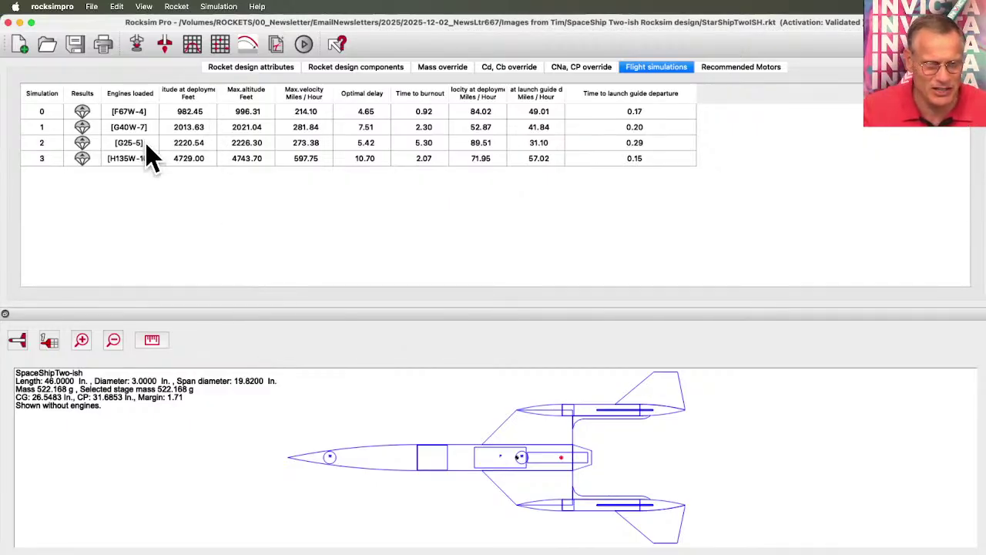
# - Prepare a new flight simulation with the Estes Industries F15 engine and a 6-second ejection delay
pyautogui.click(136, 44)
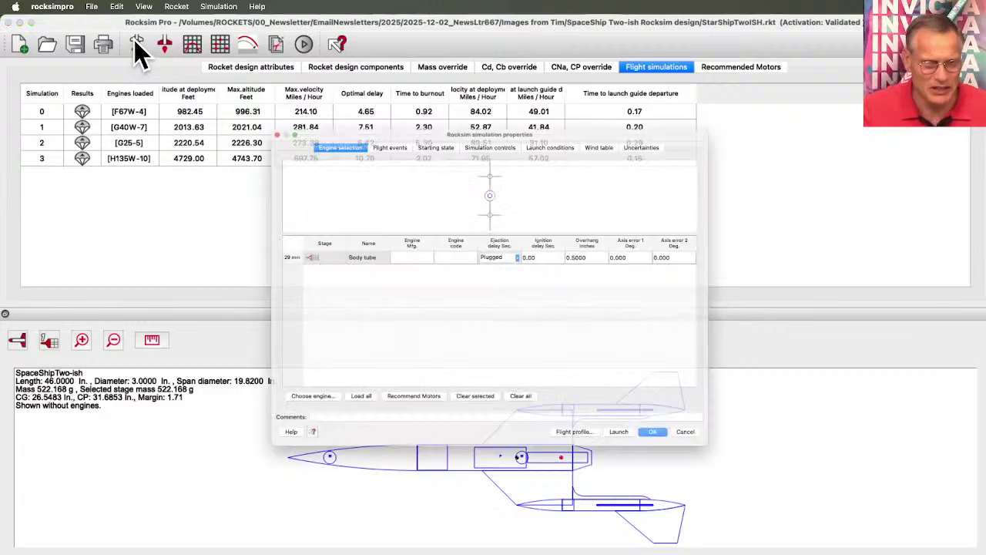
pyautogui.click(278, 430)
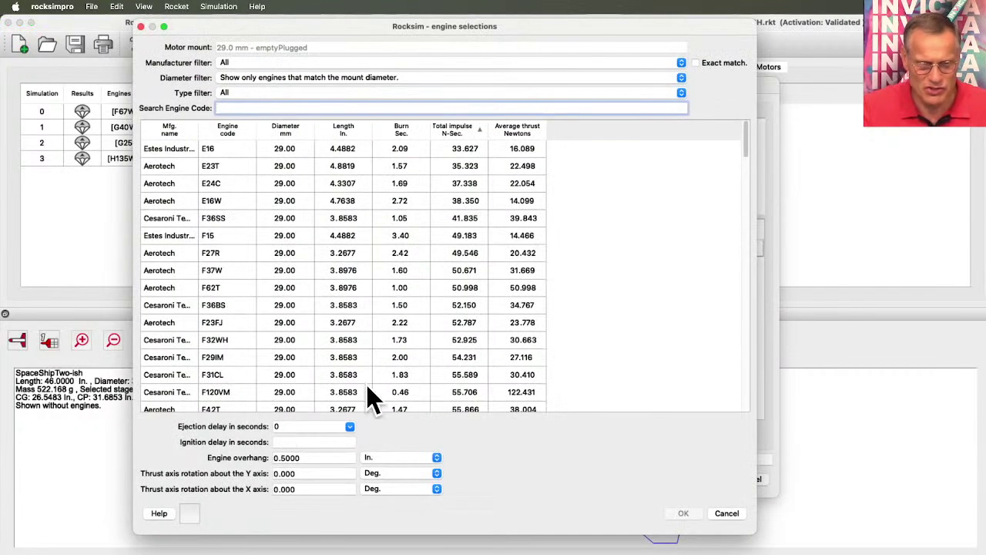
pyautogui.click(219, 327)
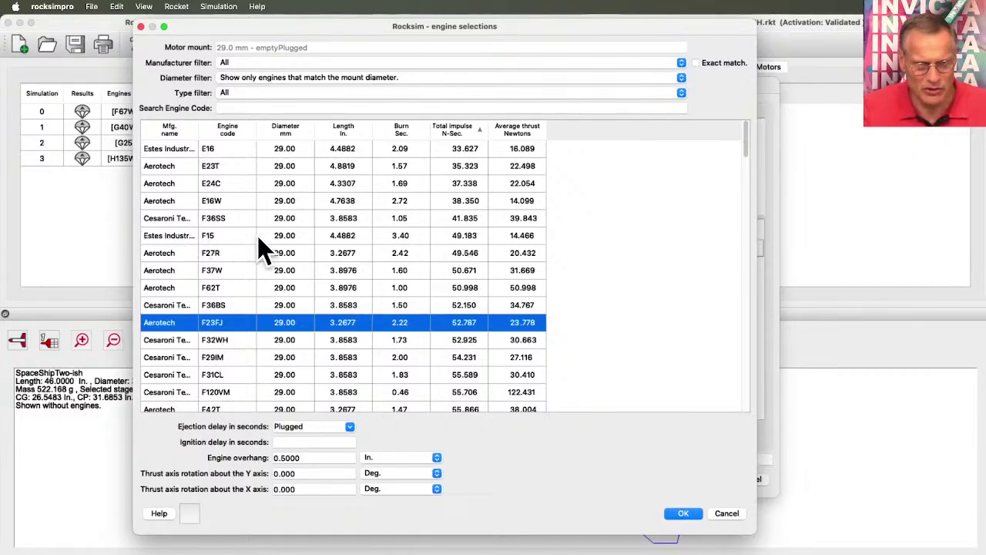
pyautogui.click(459, 238)
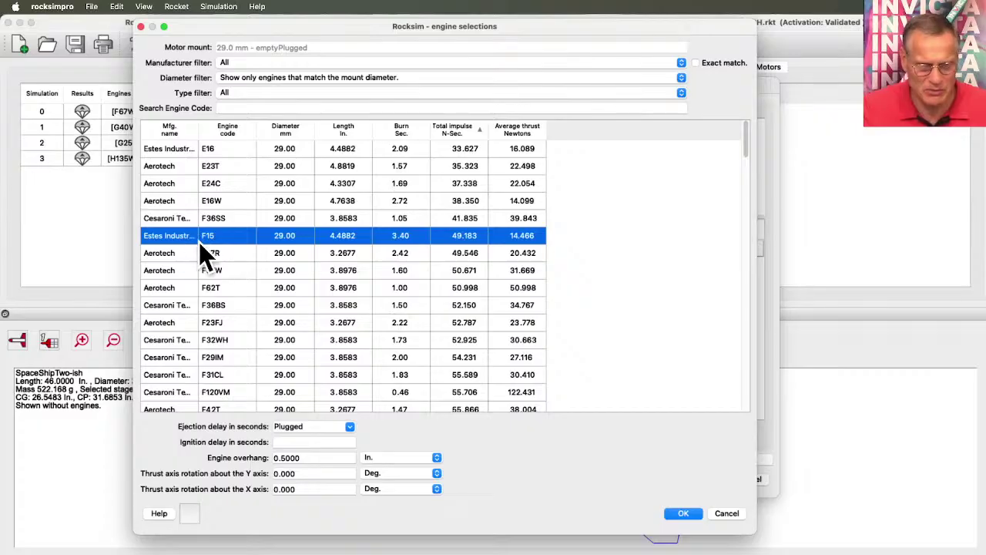
pyautogui.click(332, 426)
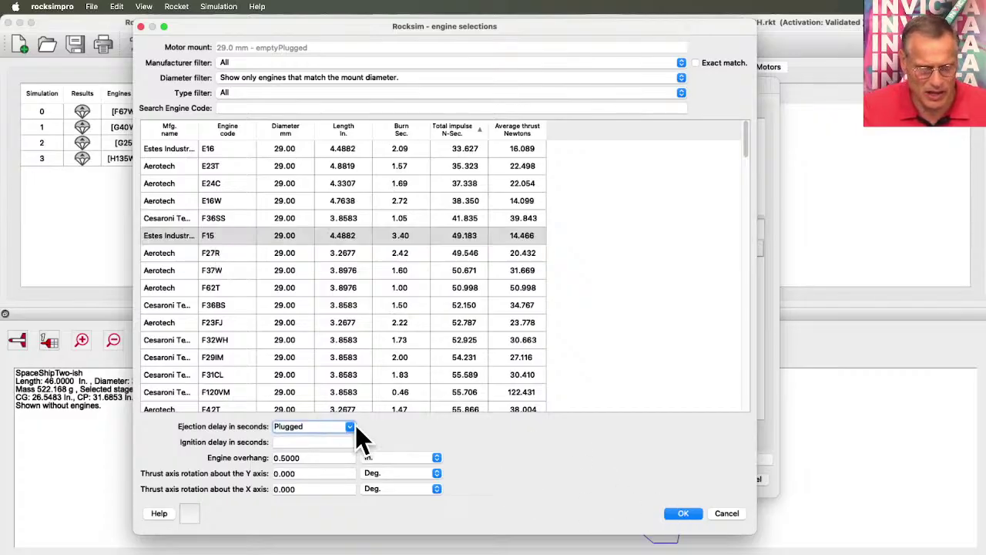
pyautogui.click(351, 426)
pyautogui.click(320, 483)
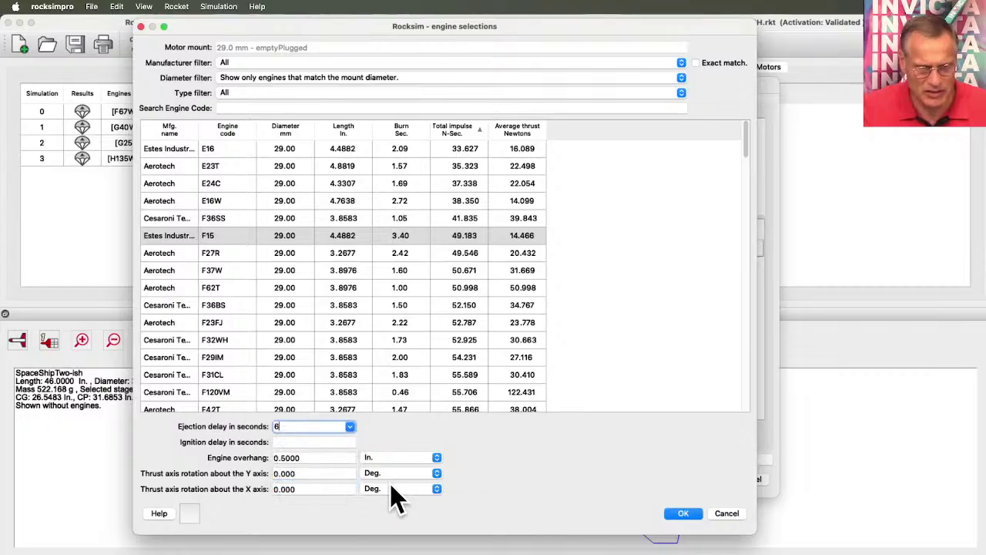
pyautogui.click(683, 514)
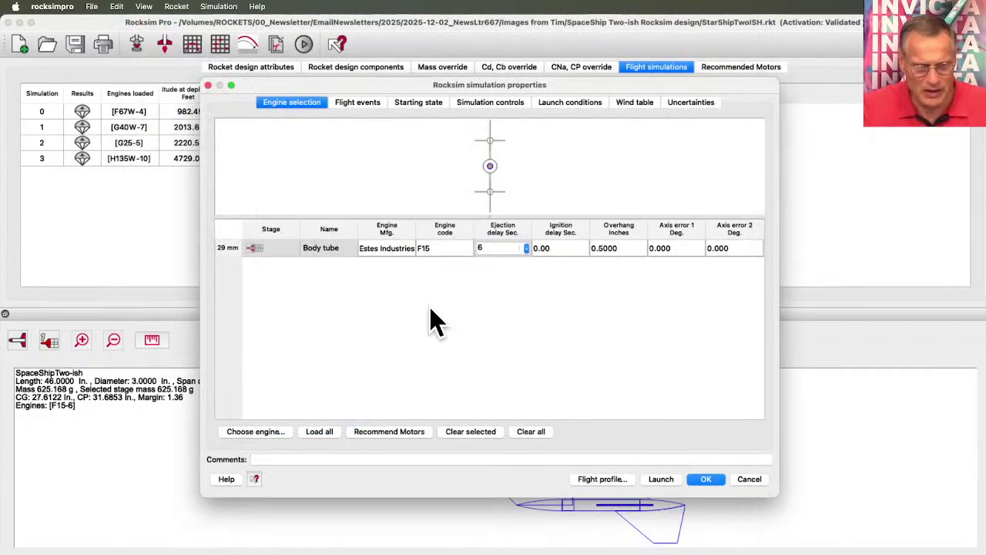
# - Enlarge the simulation properties window and review the flight events, starting state with launch guide angles, and launch conditions
pyautogui.moveTo(351, 85); pyautogui.dragTo(237, 41)
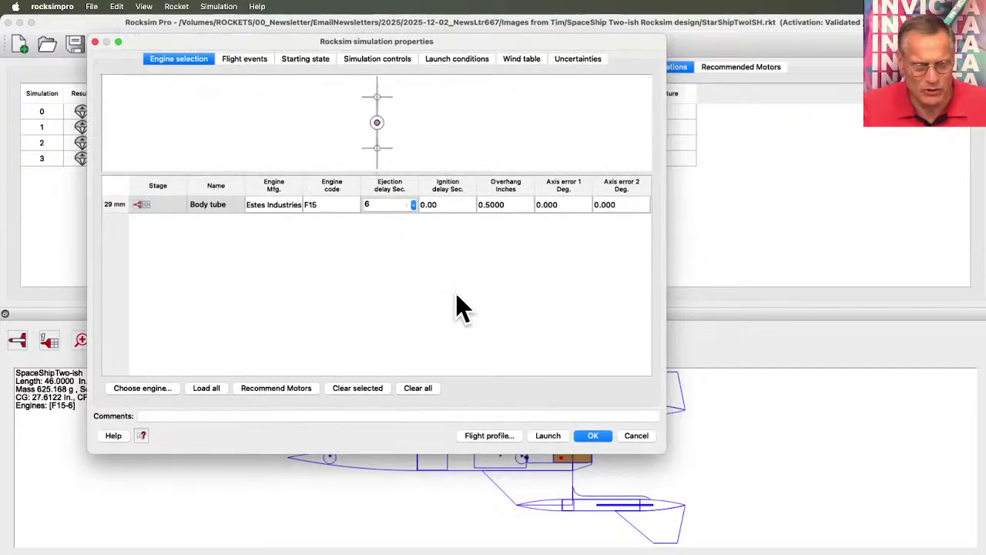
pyautogui.moveTo(665, 454); pyautogui.dragTo(854, 513)
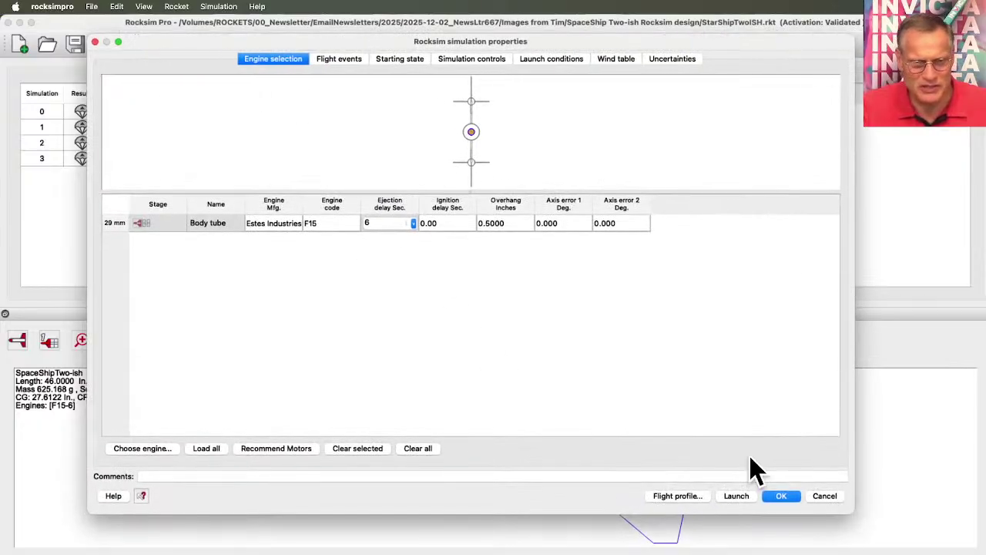
pyautogui.click(333, 59)
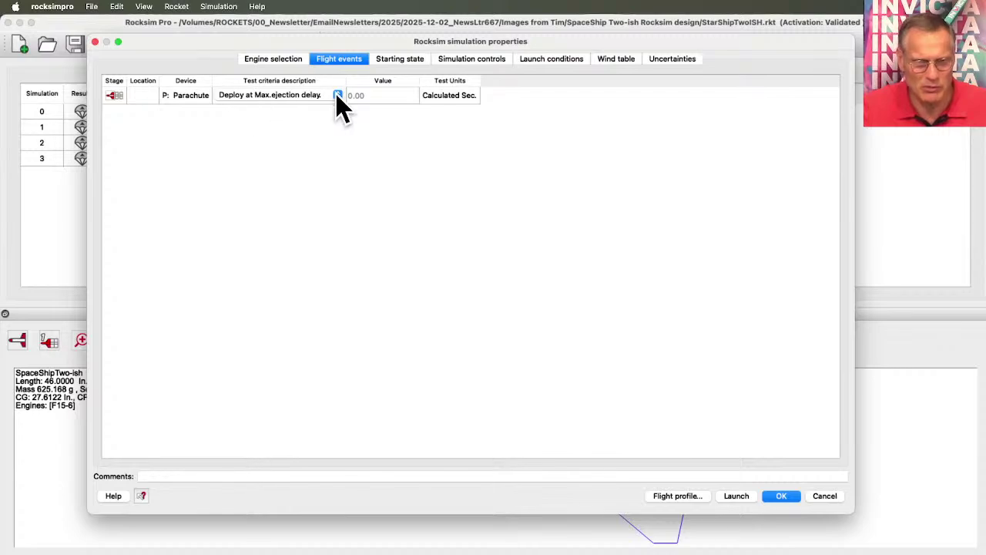
pyautogui.click(420, 59)
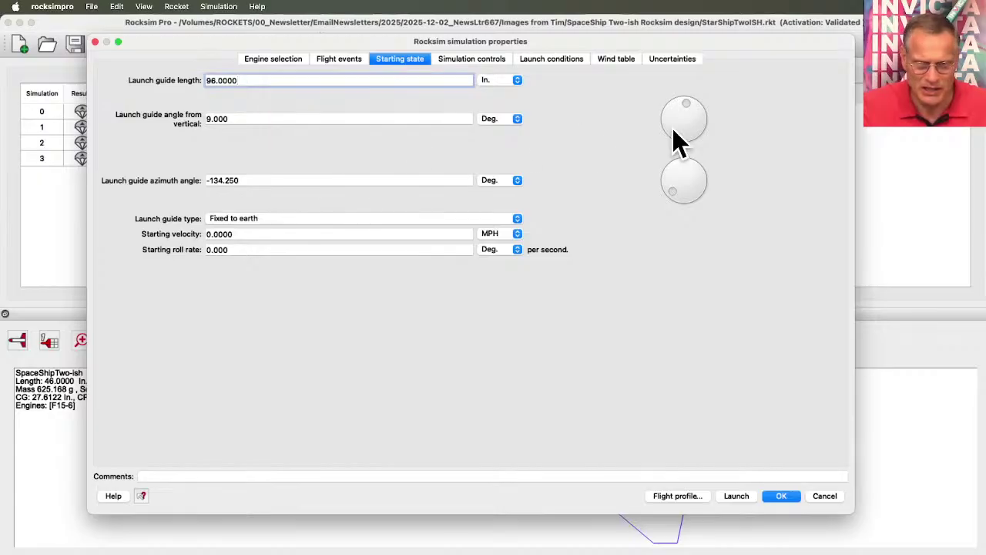
pyautogui.rightClick(691, 101)
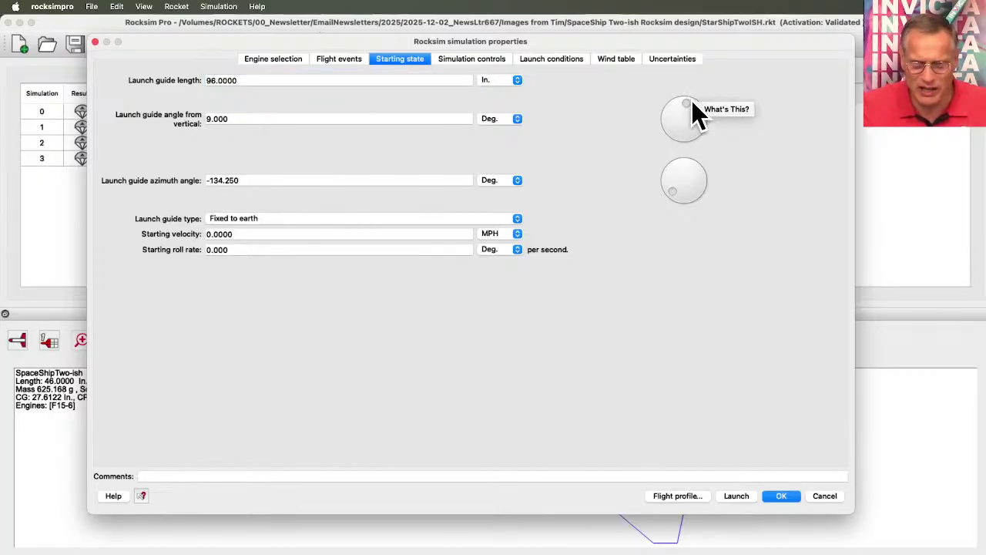
pyautogui.click(697, 81)
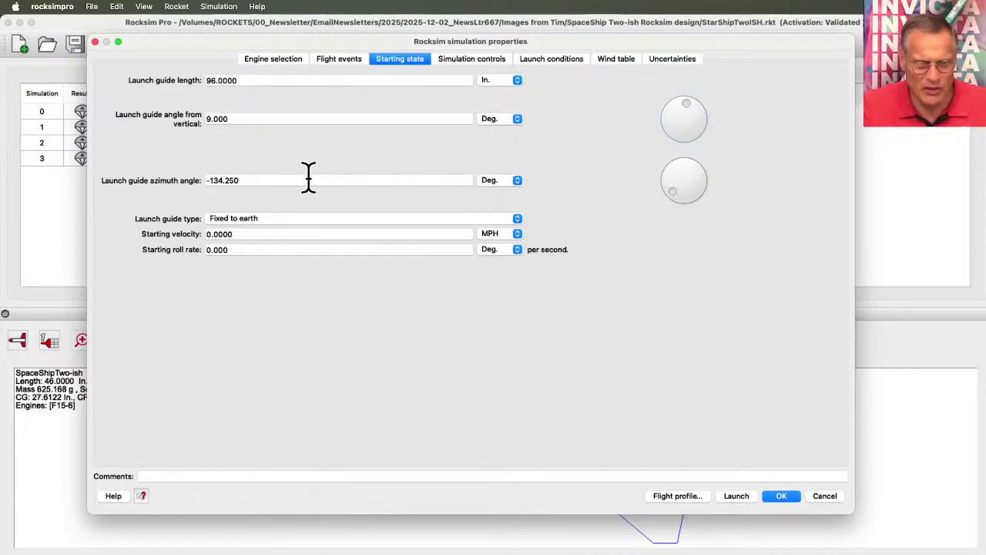
pyautogui.moveTo(245, 180); pyautogui.dragTo(205, 180)
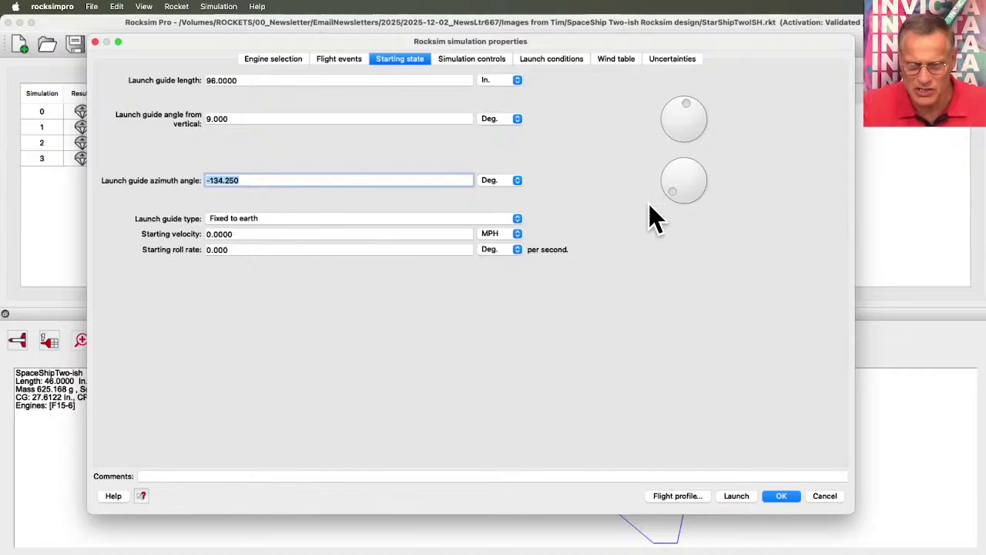
pyautogui.click(530, 59)
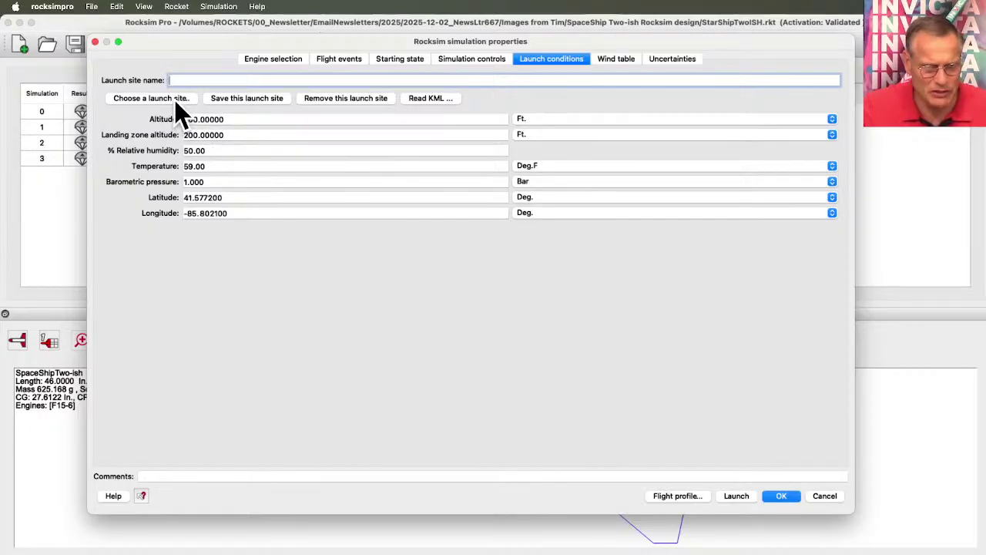
# - Run the F15-6 simulation and show its 3D flight profile in an enlarged window
pyautogui.click(671, 496)
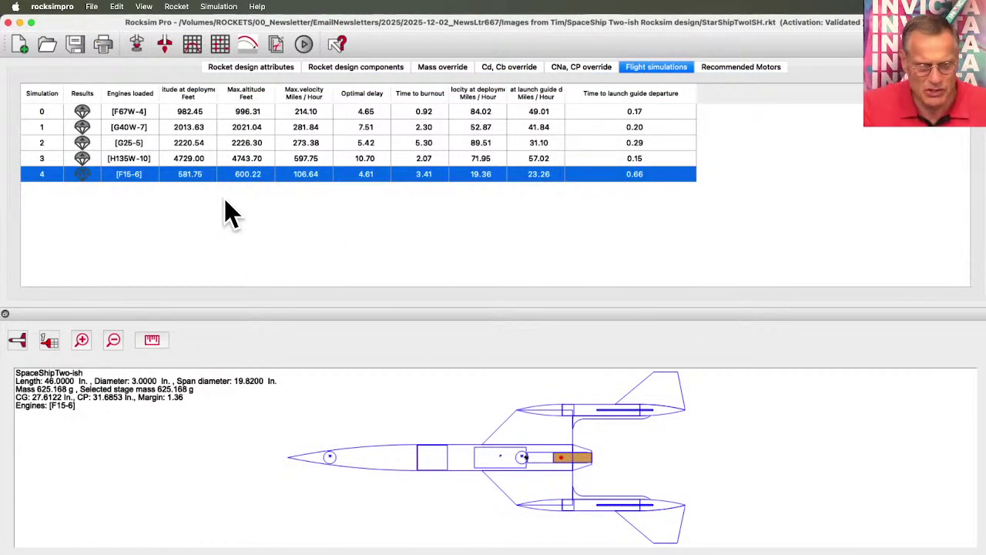
pyautogui.doubleClick(485, 173)
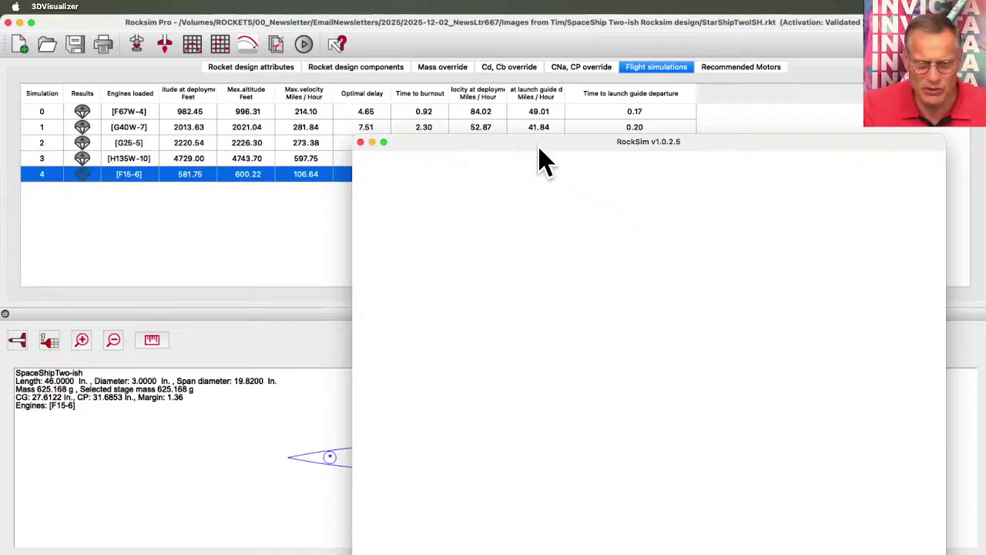
pyautogui.moveTo(540, 148); pyautogui.dragTo(248, 31)
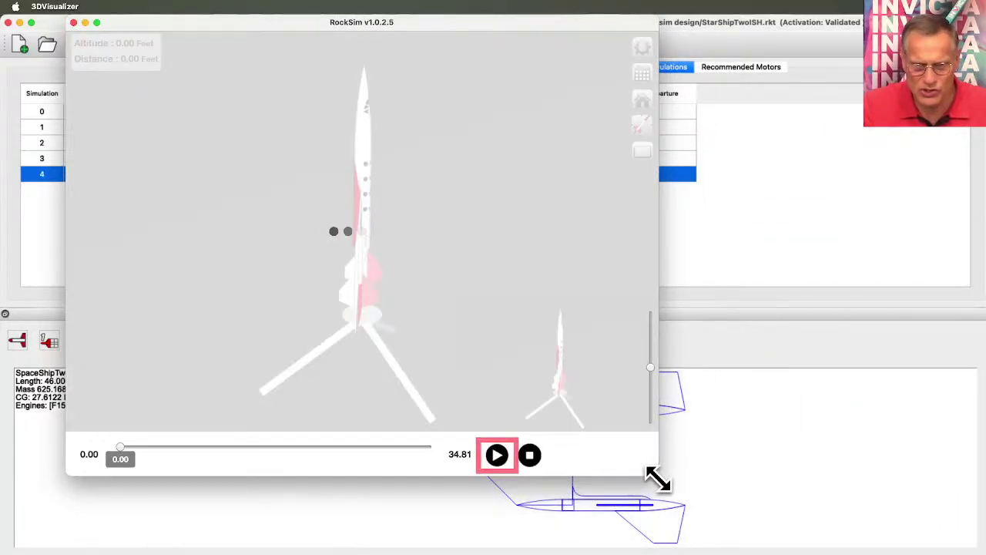
pyautogui.moveTo(658, 478); pyautogui.dragTo(950, 554)
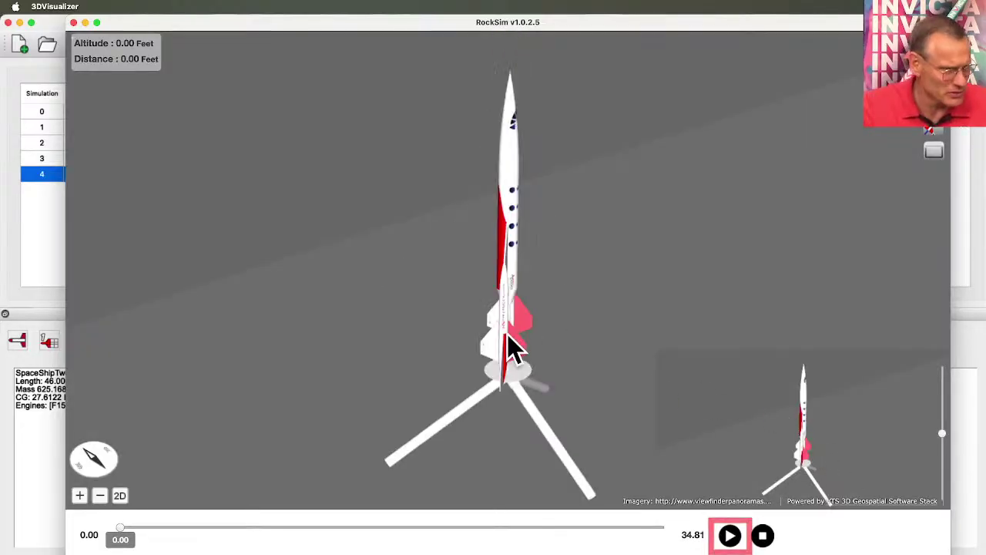
# - Play the 3D flight animation from a more distant viewpoint, and skip ahead to its end at 34.81 seconds
pyautogui.scroll(-3, 588, 303)
pyautogui.scroll(-5, 579, 291)
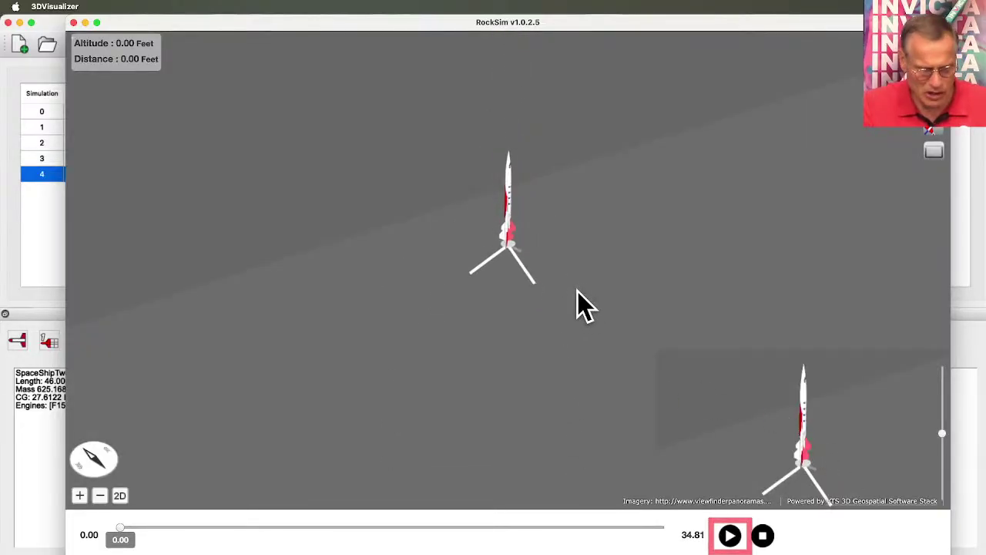
pyautogui.scroll(-3, 583, 306)
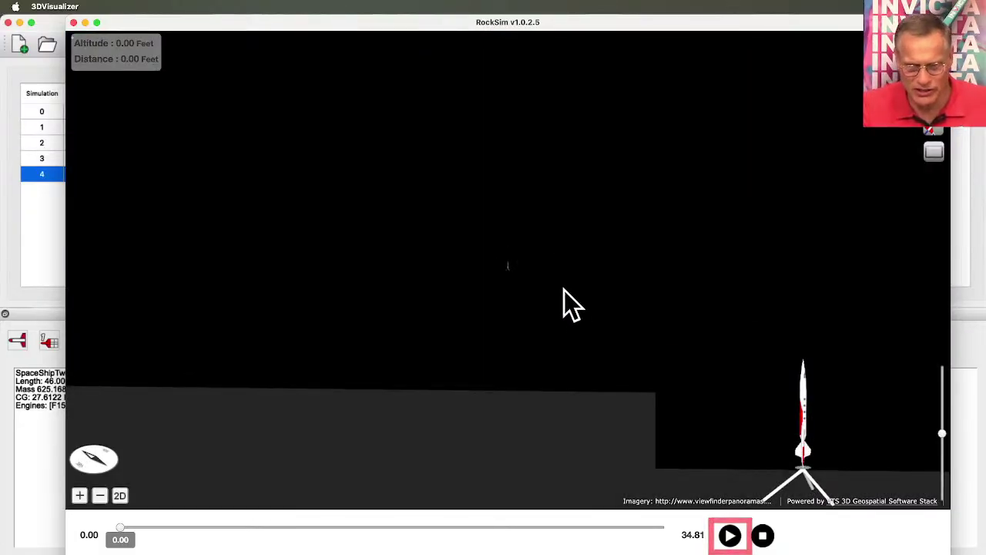
pyautogui.scroll(5, 564, 290)
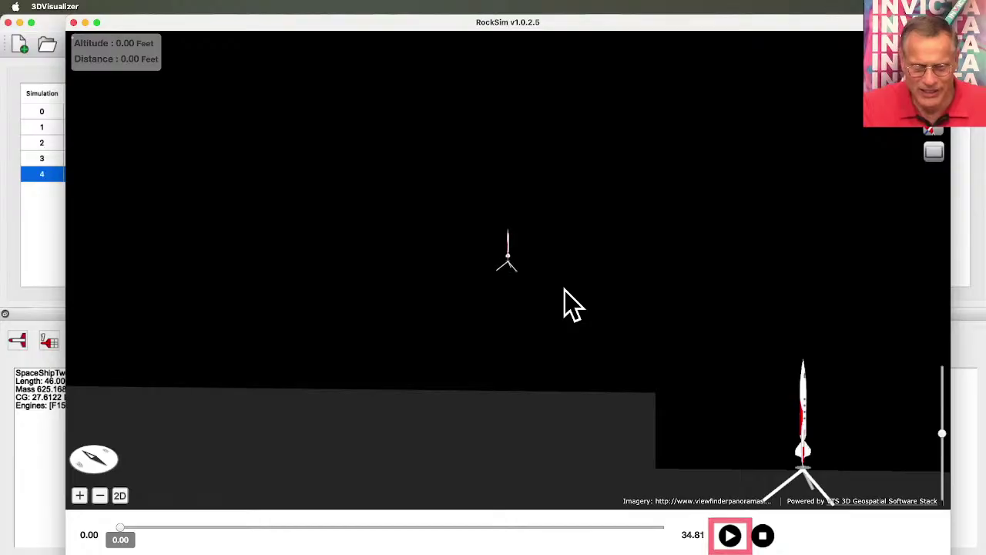
pyautogui.click(731, 537)
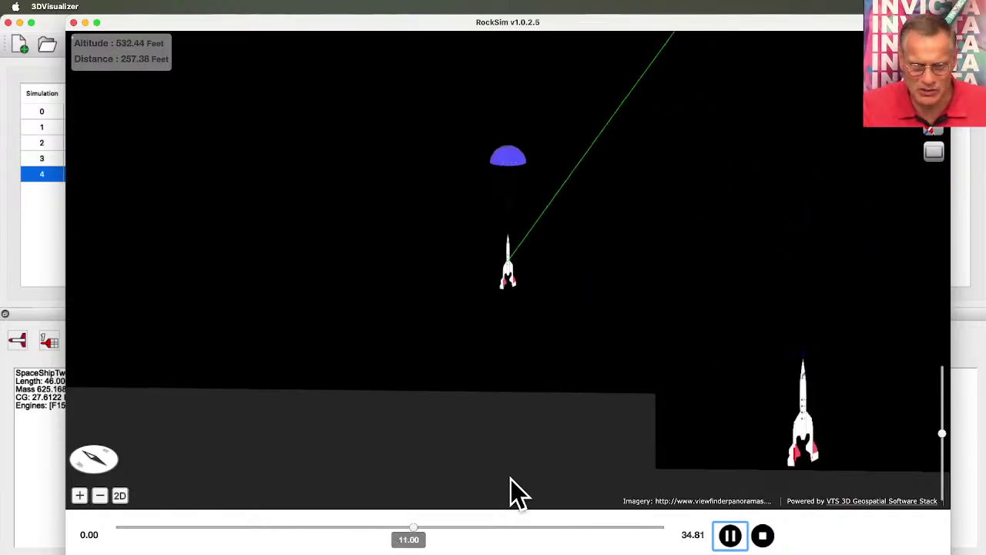
pyautogui.click(429, 539)
pyautogui.moveTo(428, 539); pyautogui.dragTo(678, 534)
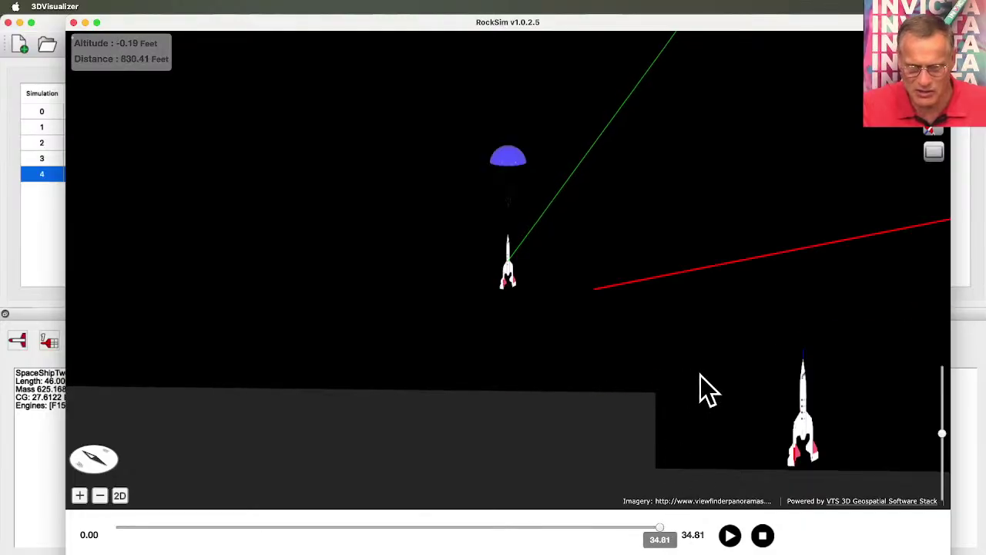
# - Switch the 3D display to the overall flight path and zoom out until the entire globe is in view
pyautogui.moveTo(942, 141)
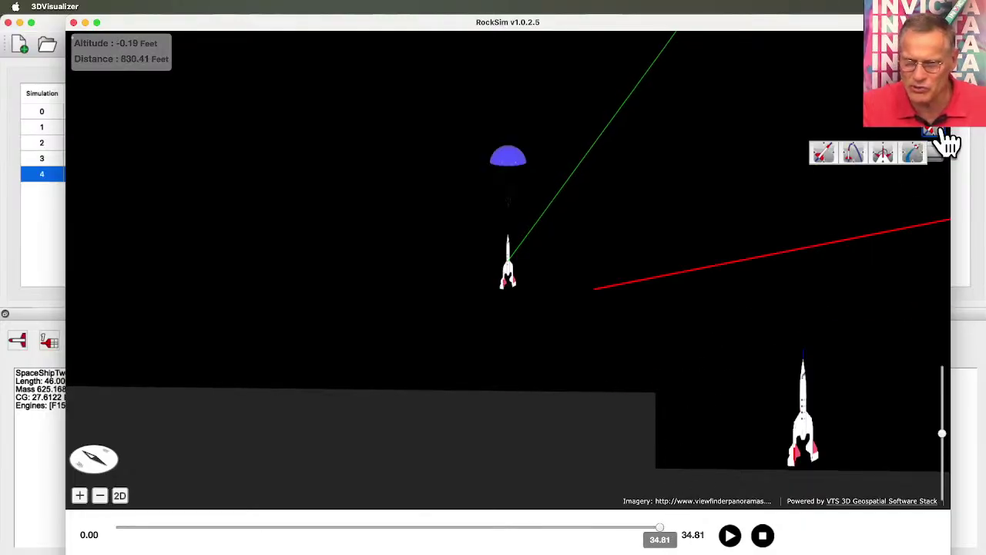
pyautogui.click(855, 151)
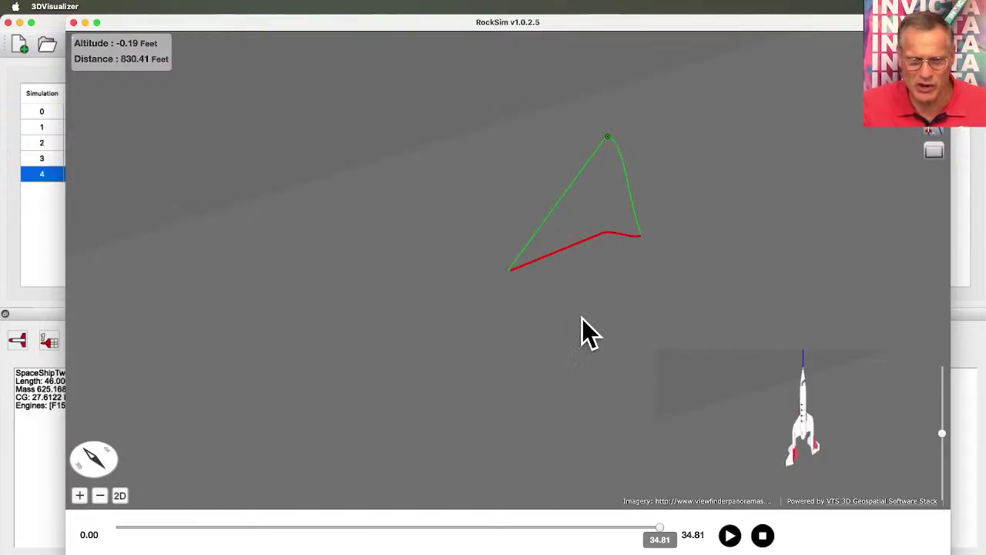
pyautogui.scroll(-5, 592, 322)
pyautogui.scroll(-10, 593, 323)
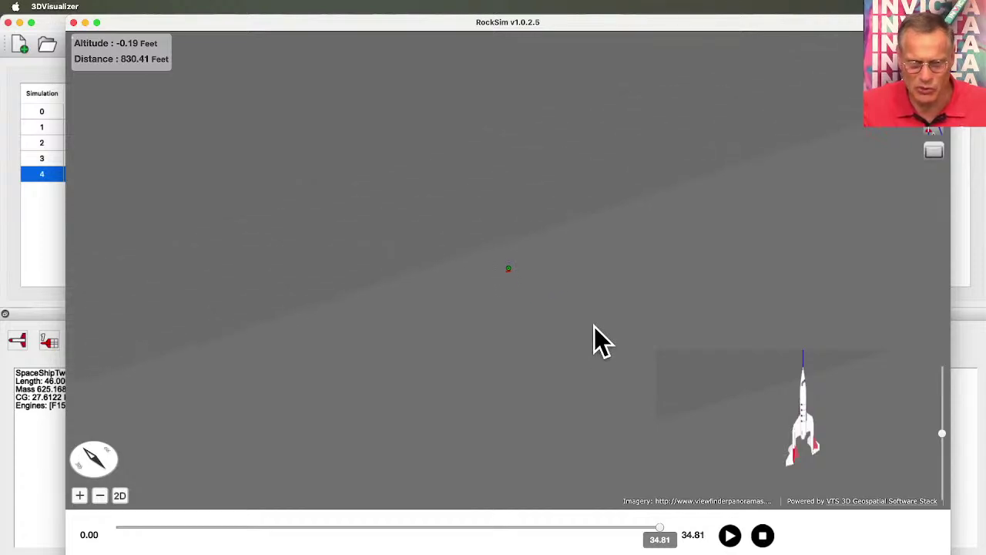
pyautogui.scroll(-3, 529, 344)
pyautogui.scroll(-10, 530, 343)
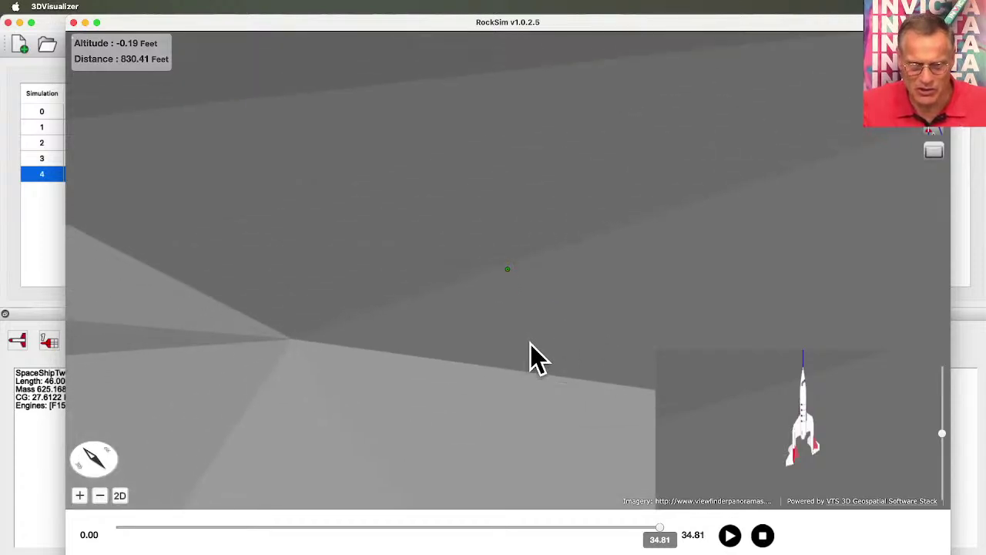
pyautogui.scroll(-10, 564, 314)
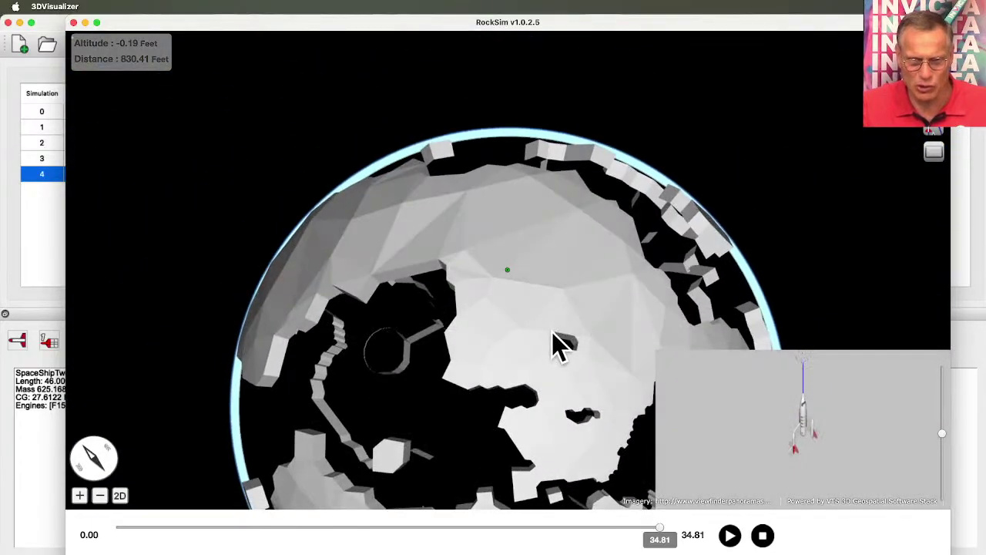
pyautogui.scroll(-5, 552, 335)
pyautogui.scroll(3, 552, 334)
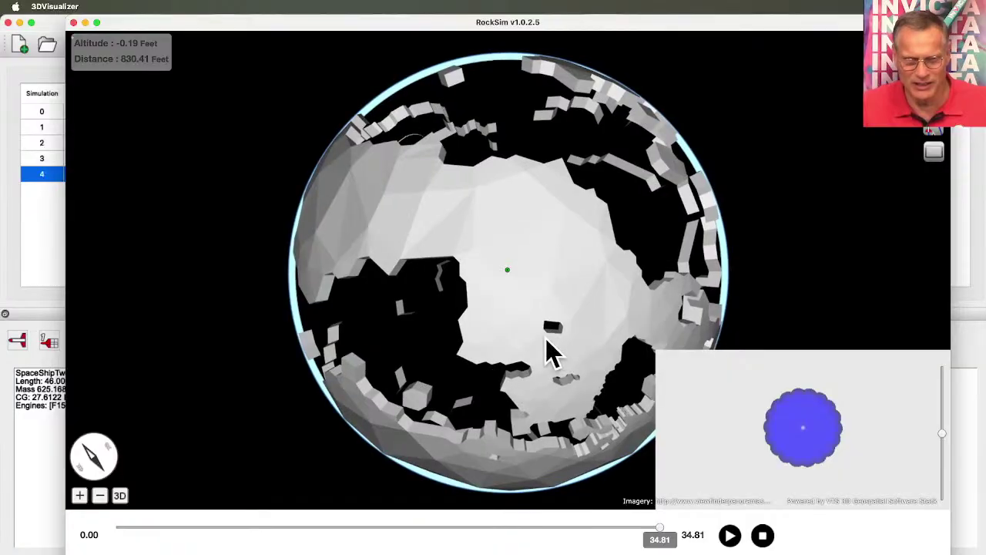
# - Rotate the globe until the compass needle is vertical and zoom back in on the flight location
pyautogui.moveTo(75, 458); pyautogui.dragTo(99, 464)
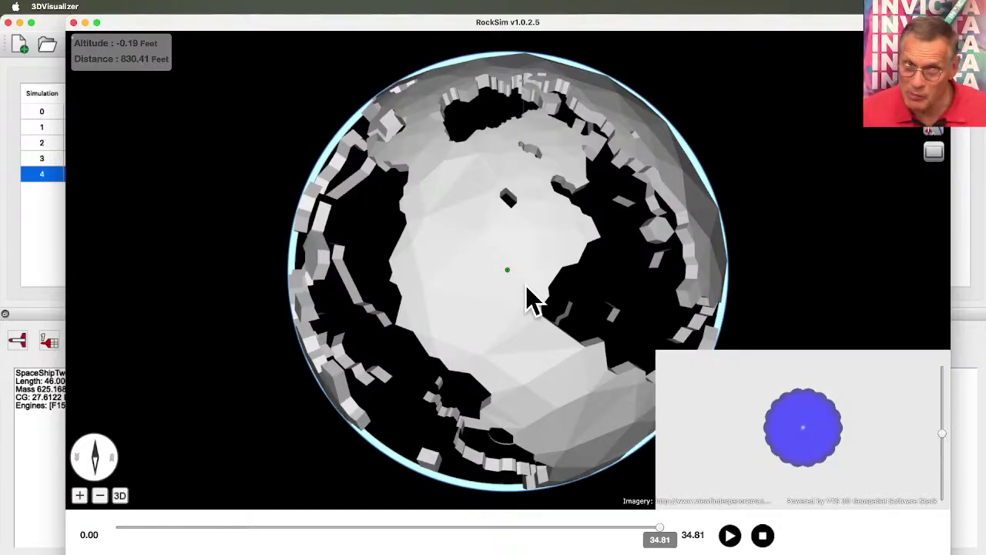
pyautogui.scroll(3, 508, 276)
pyautogui.scroll(3, 508, 276)
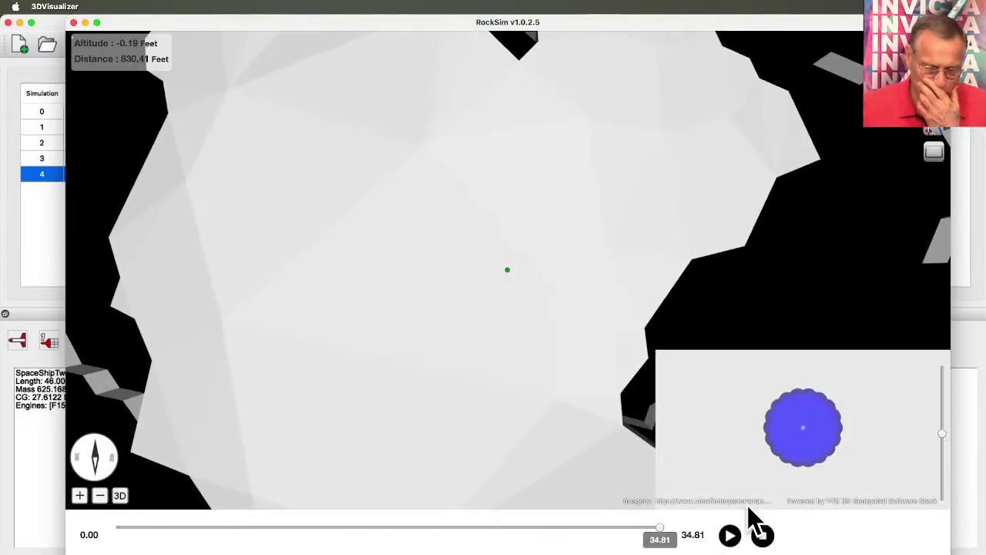
# - Widen the 3D flight profile window and highlight the web address in the map imagery credit
pyautogui.moveTo(426, 23); pyautogui.dragTo(361, 23)
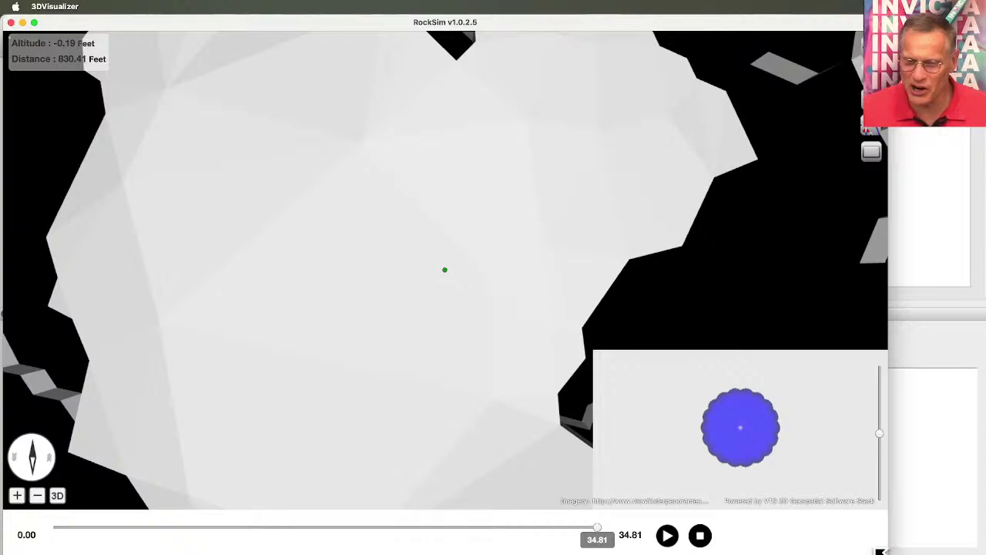
pyautogui.moveTo(881, 552); pyautogui.dragTo(968, 550)
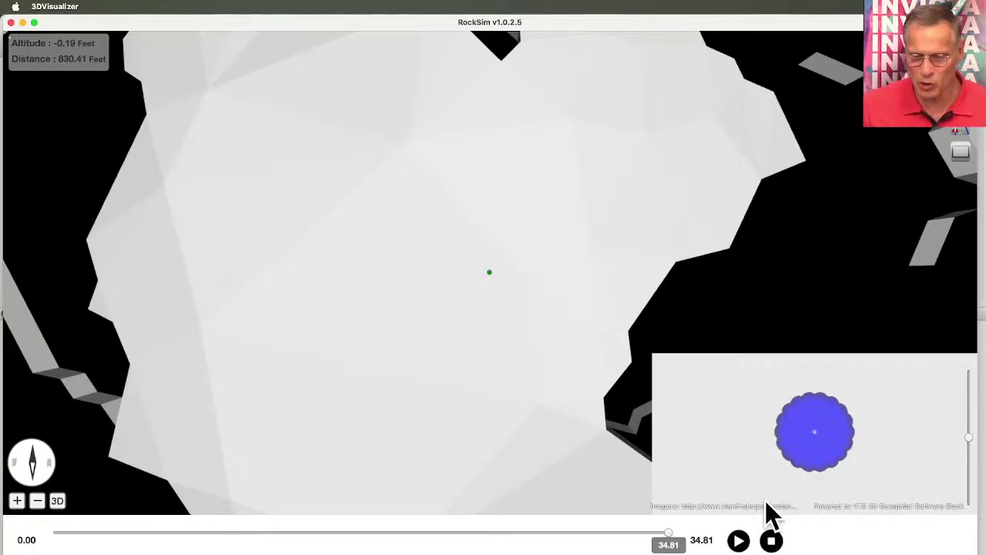
pyautogui.moveTo(652, 506); pyautogui.dragTo(797, 507)
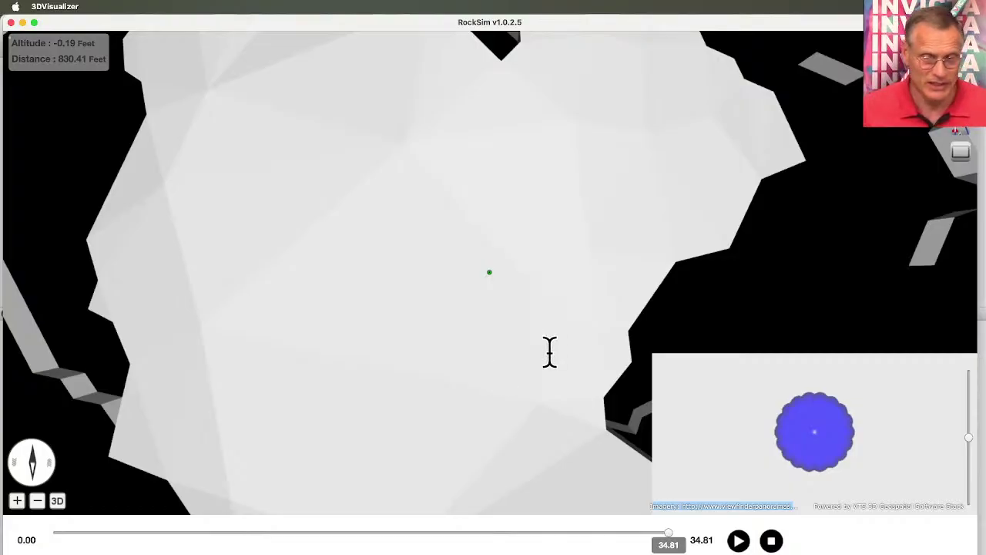
# - Zoom out to the whole globe, rotate it to view the launch location from the south, and close the 3D flight profile
pyautogui.scroll(-3, 471, 346)
pyautogui.scroll(-5, 472, 347)
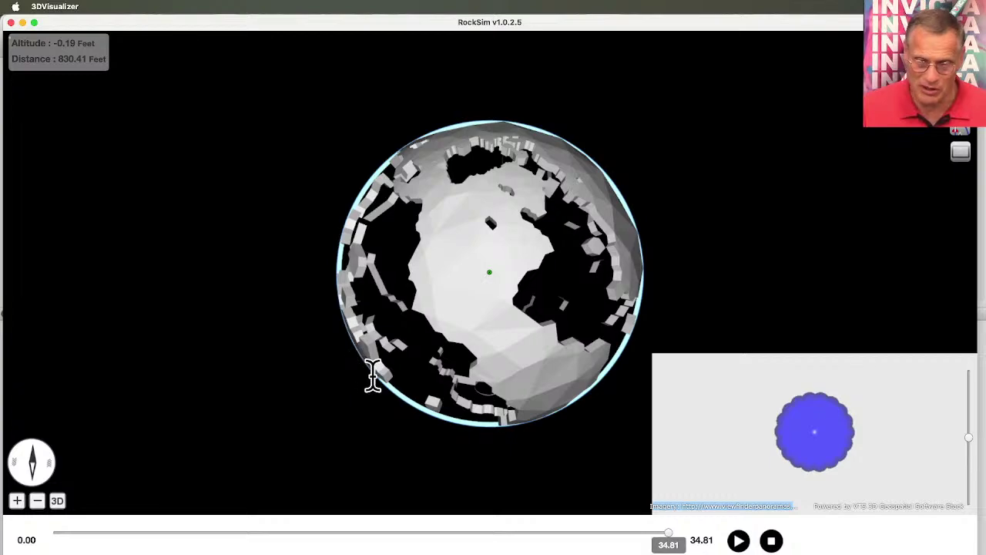
pyautogui.moveTo(416, 401); pyautogui.dragTo(452, 247)
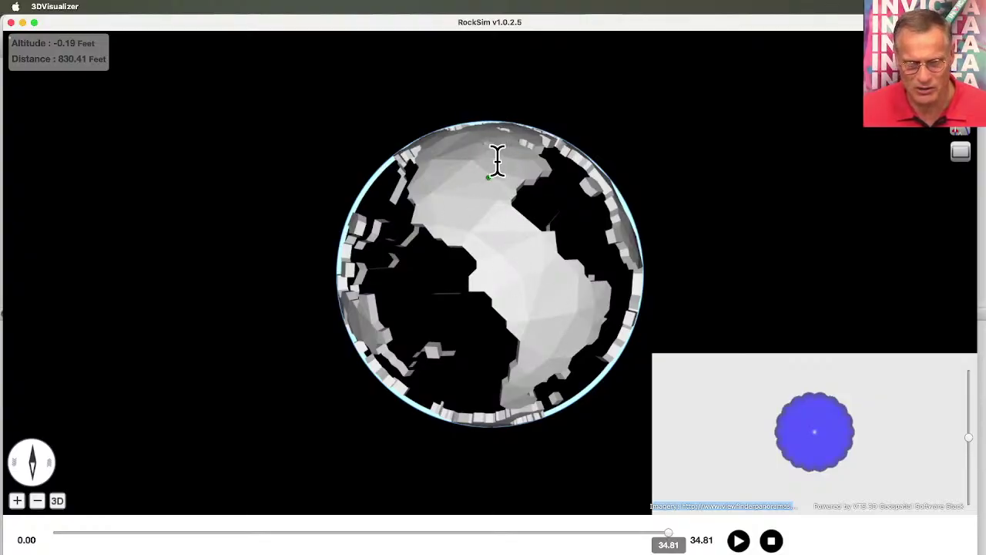
pyautogui.click(11, 23)
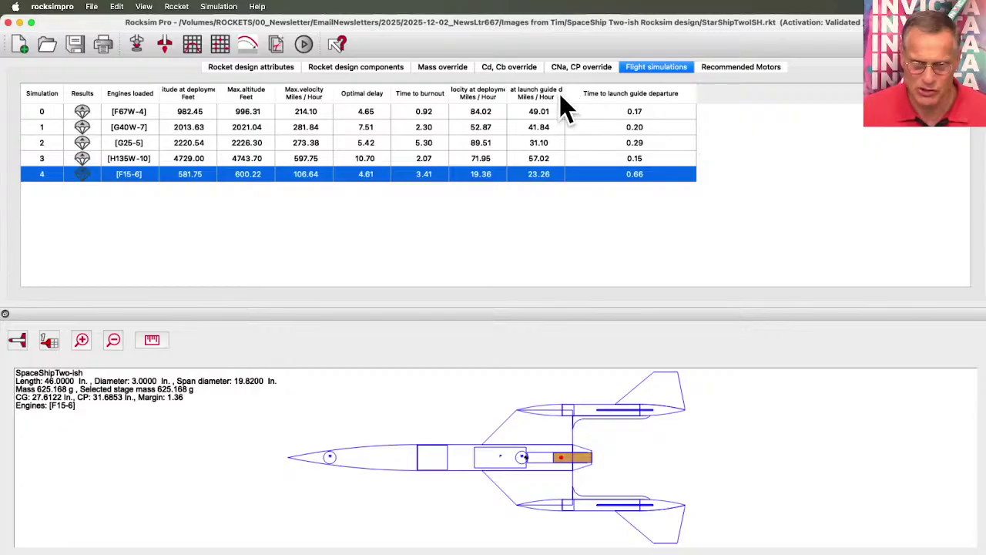
# - Widen the Velocity at launch guide departure column so its full heading can be read
pyautogui.moveTo(565, 89); pyautogui.dragTo(639, 93)
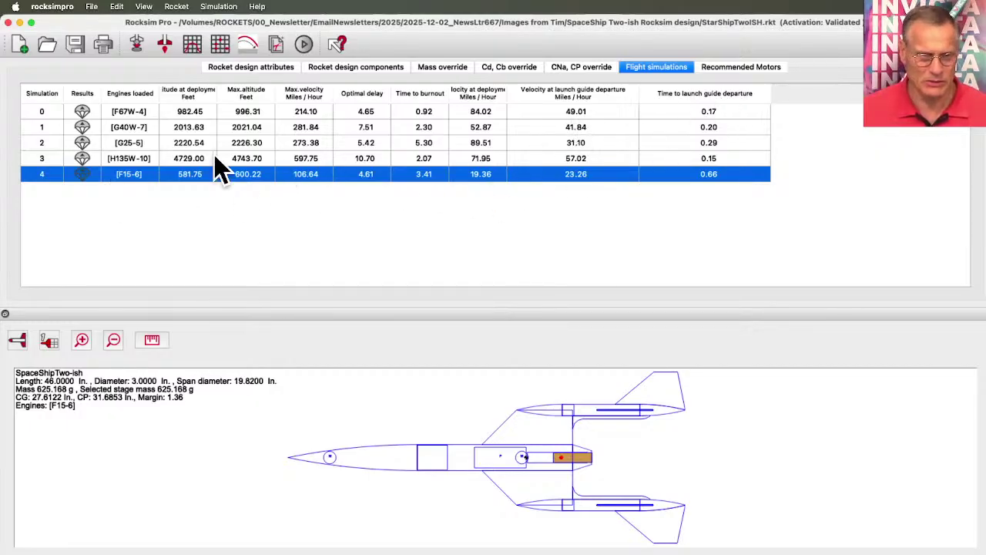
# - Open the engine selection list for a new simulation, browse the 29 mm engines, and sort them by engine code
pyautogui.click(140, 47)
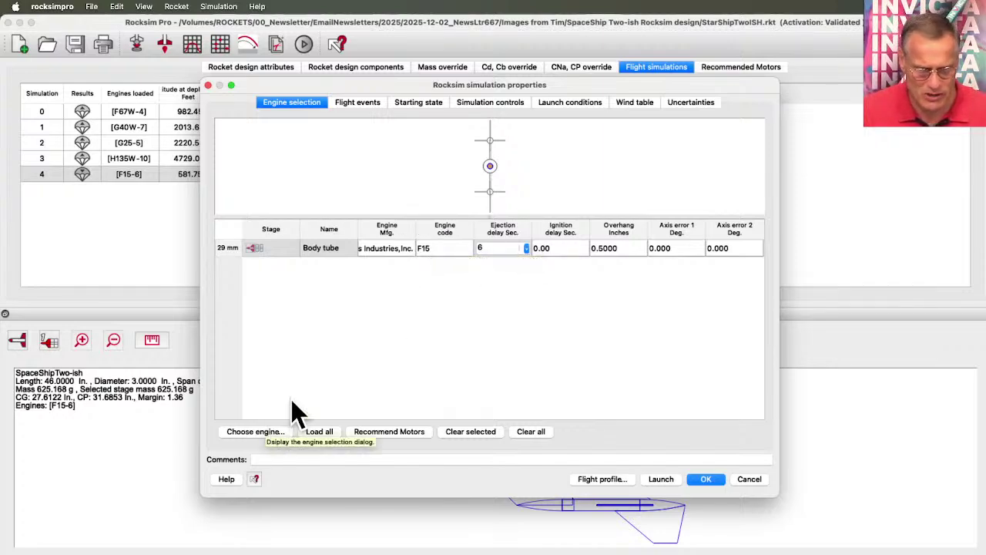
pyautogui.click(255, 432)
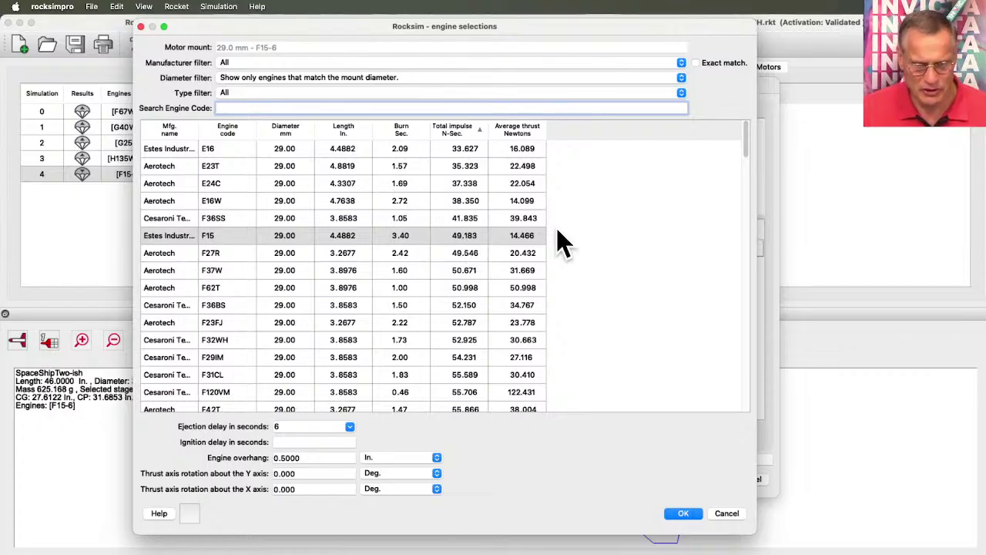
pyautogui.moveTo(746, 147); pyautogui.dragTo(748, 177)
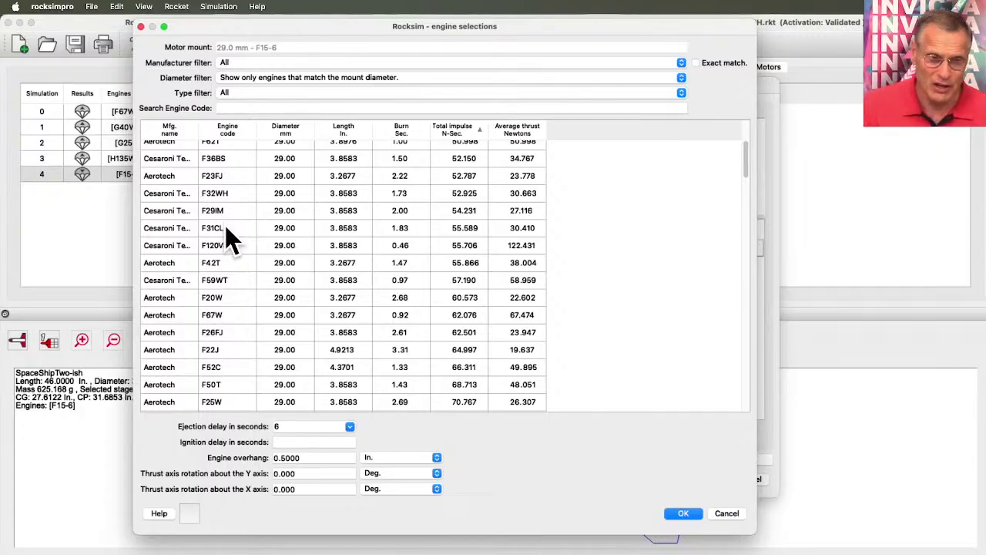
pyautogui.scroll(5, 226, 243)
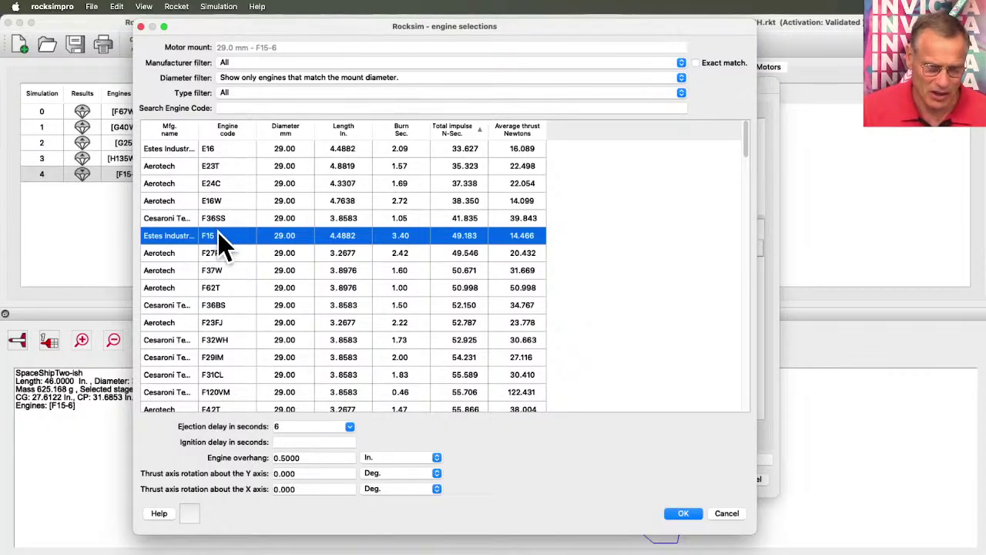
pyautogui.click(225, 129)
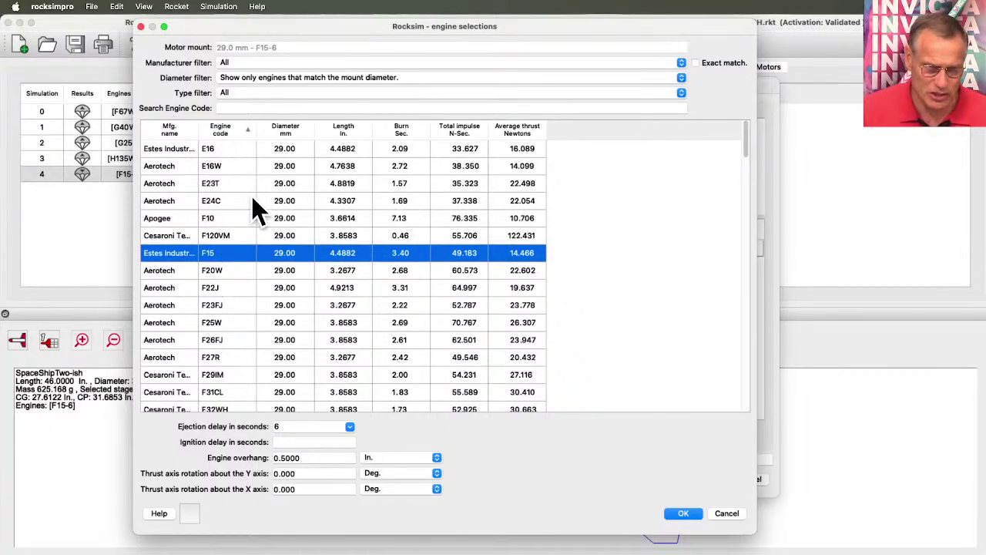
# - Load the Aerotech F20W engine with a 7-second ejection delay and launch the simulation
pyautogui.click(212, 272)
pyautogui.click(350, 428)
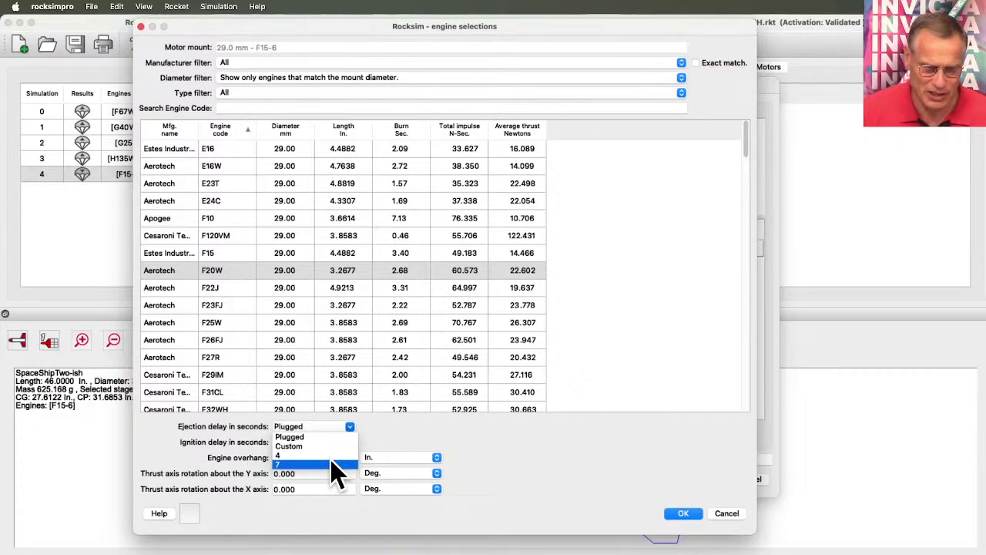
pyautogui.click(333, 465)
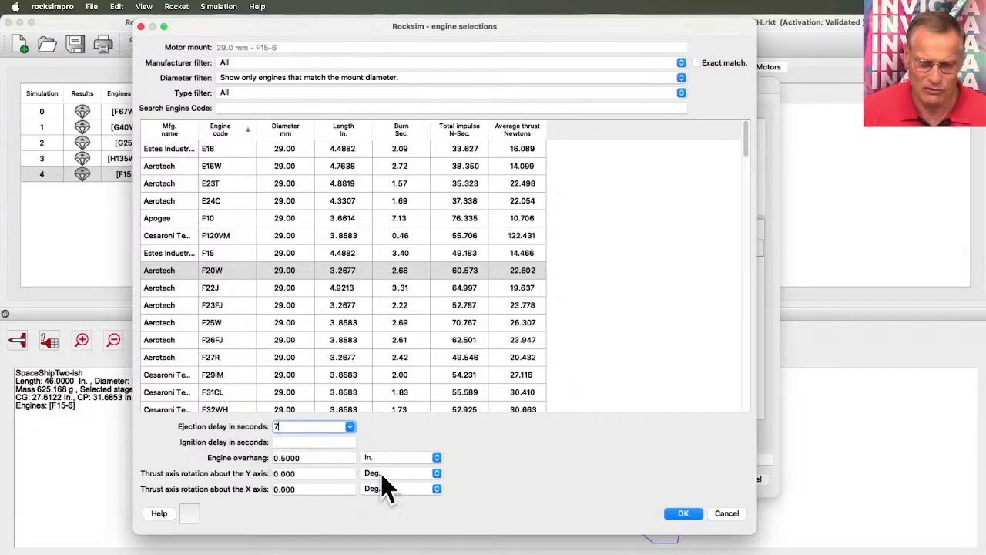
pyautogui.click(682, 514)
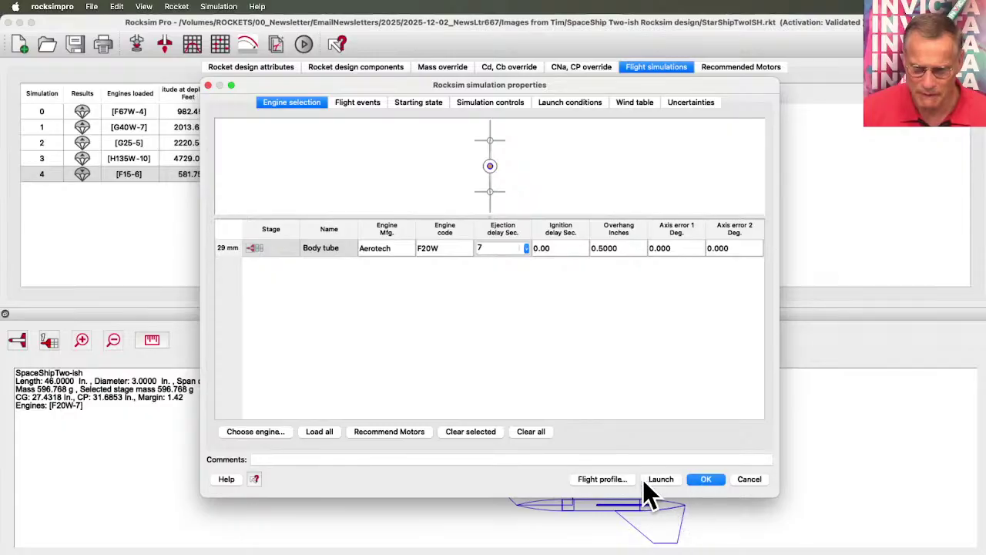
pyautogui.click(659, 479)
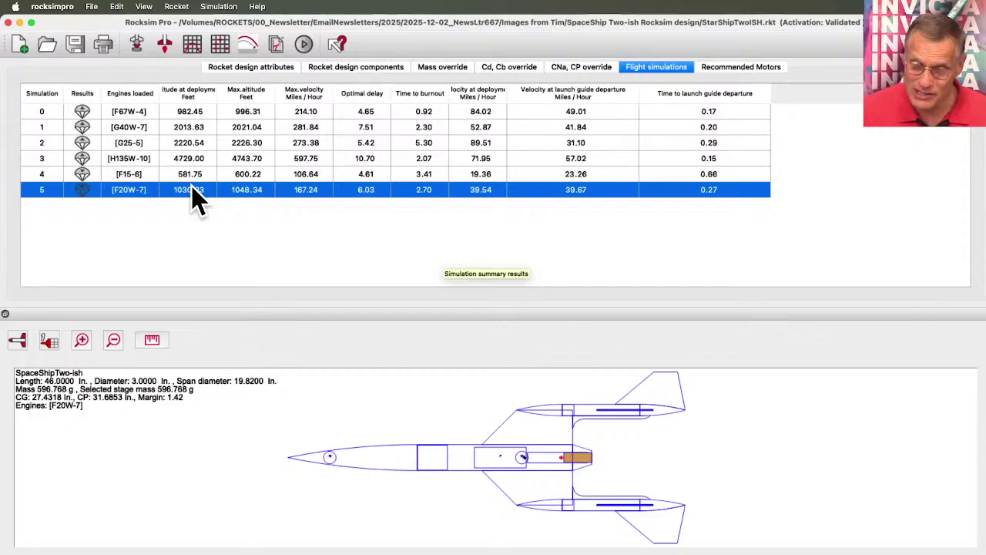
# - Open the detailed results of the F20W-7 simulation and close them again
pyautogui.doubleClick(146, 189)
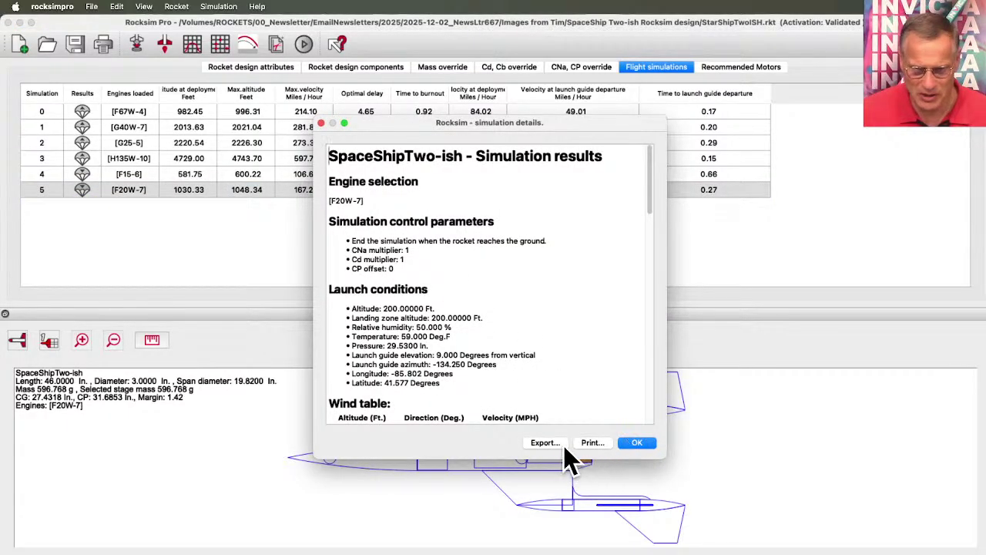
pyautogui.click(631, 442)
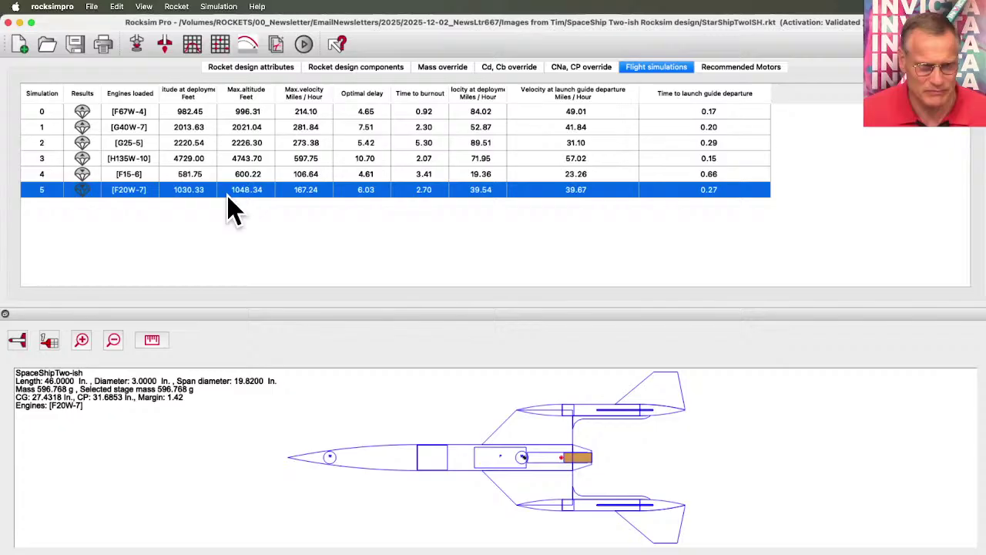
# - Reopen the engine list from the simulation properties to examine the F20W's data, and leave it without choosing an engine
pyautogui.click(136, 44)
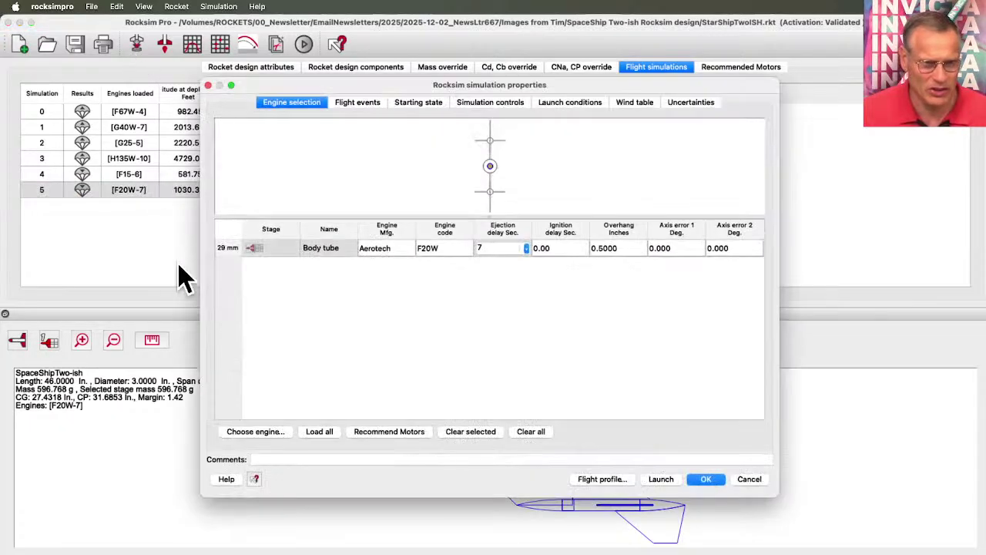
pyautogui.click(425, 248)
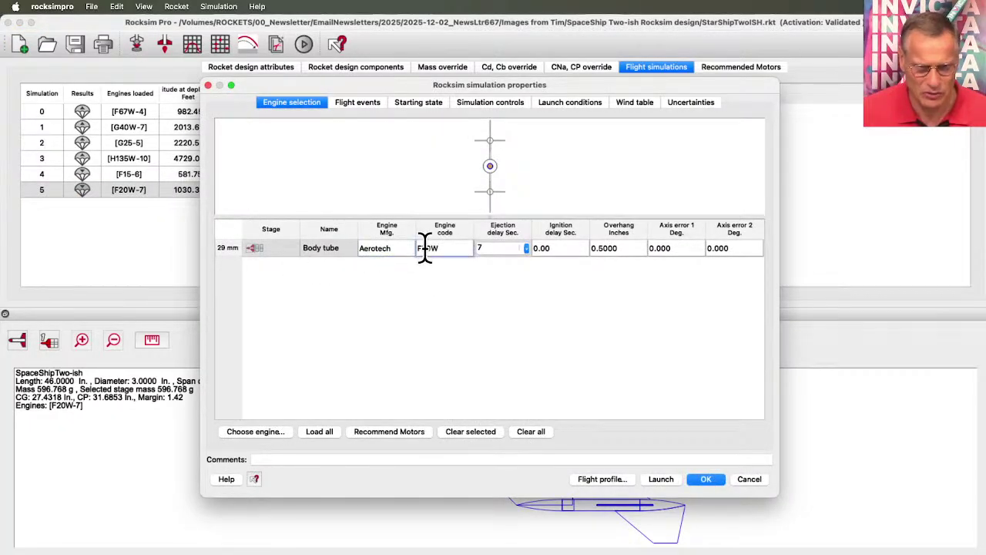
pyautogui.doubleClick(425, 248)
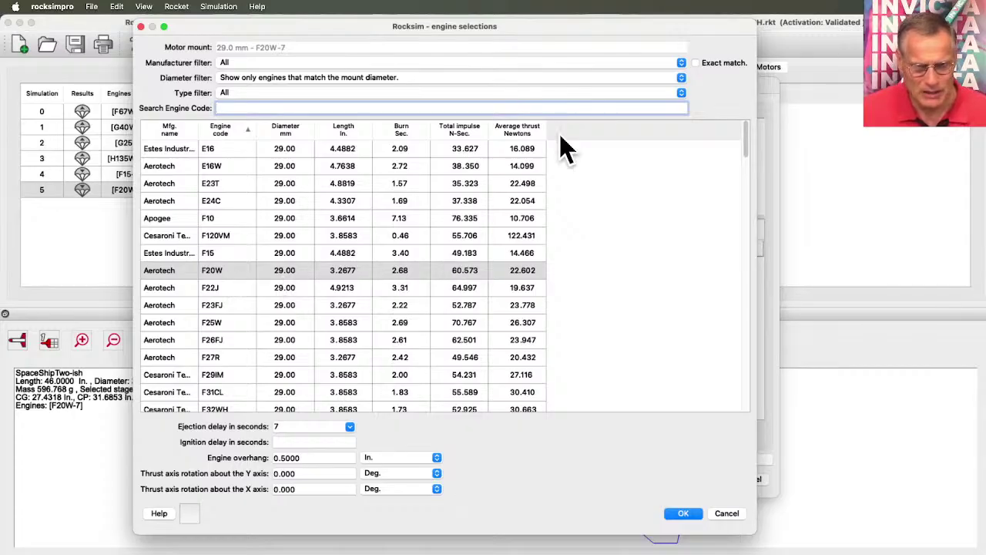
pyautogui.click(142, 26)
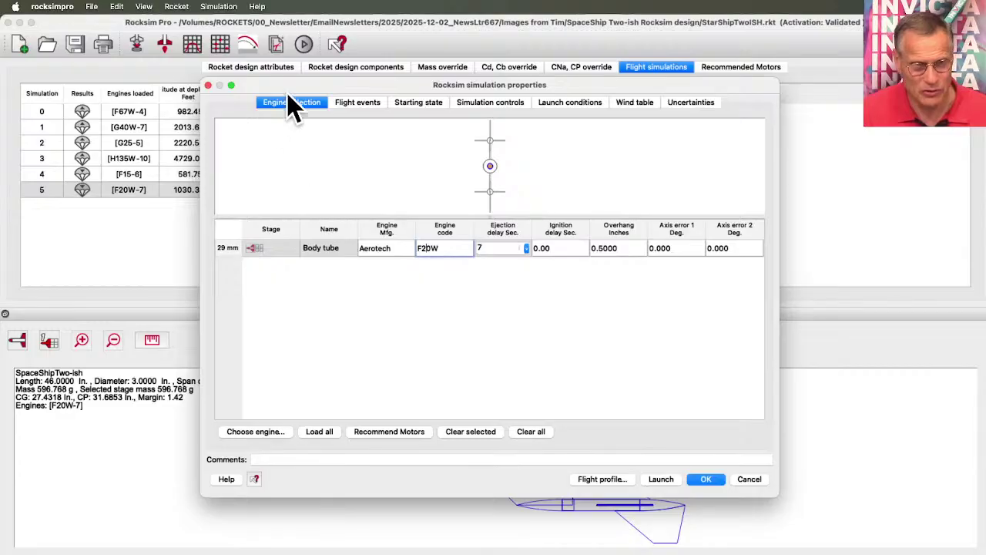
# - Close the simulation properties dialog and widen the Velocity at deployment column so its full heading can be read
pyautogui.moveTo(288, 88); pyautogui.dragTo(275, 231)
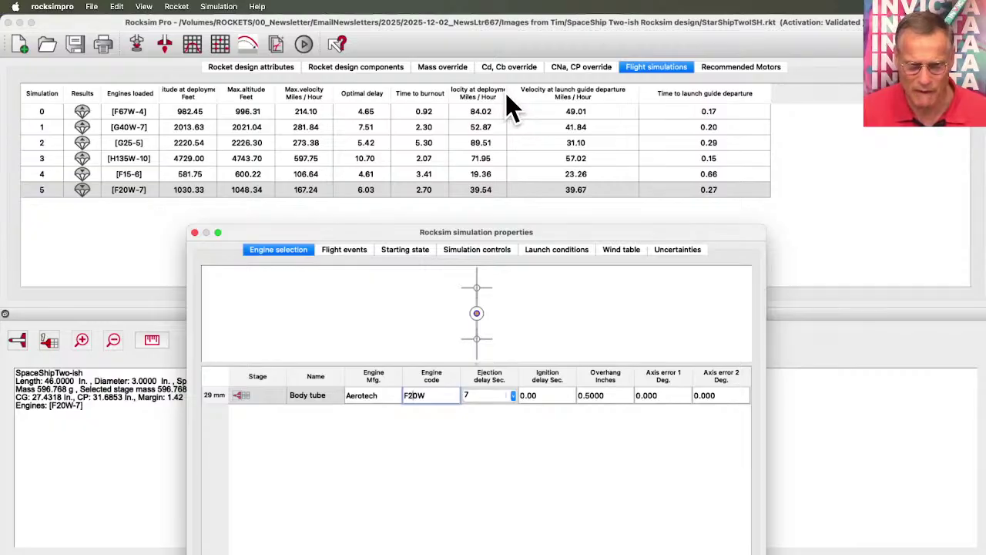
pyautogui.click(666, 552)
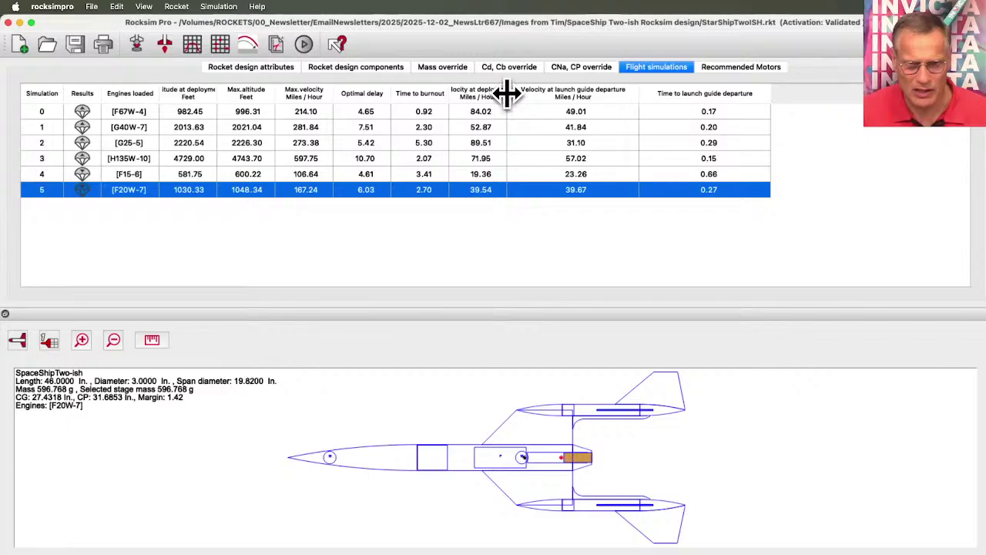
pyautogui.moveTo(506, 94); pyautogui.dragTo(557, 94)
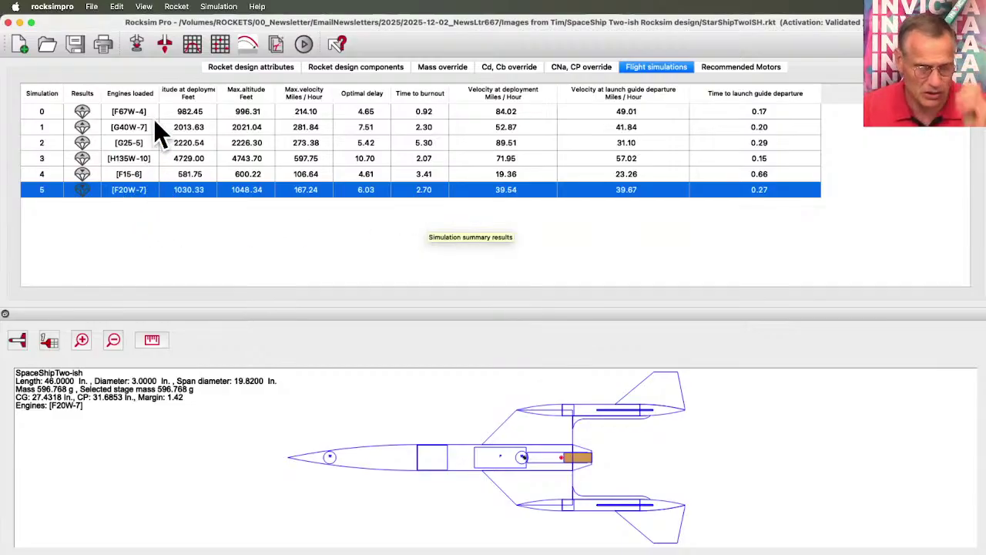
# - Set the F20W engine's ejection delay to 6.03 seconds and launch another simulation
pyautogui.click(134, 41)
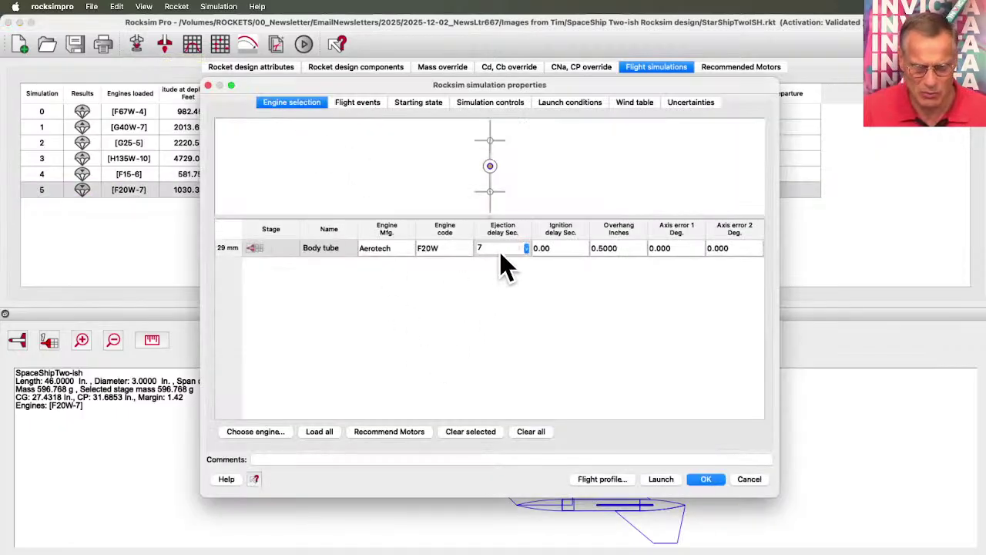
pyautogui.click(497, 250)
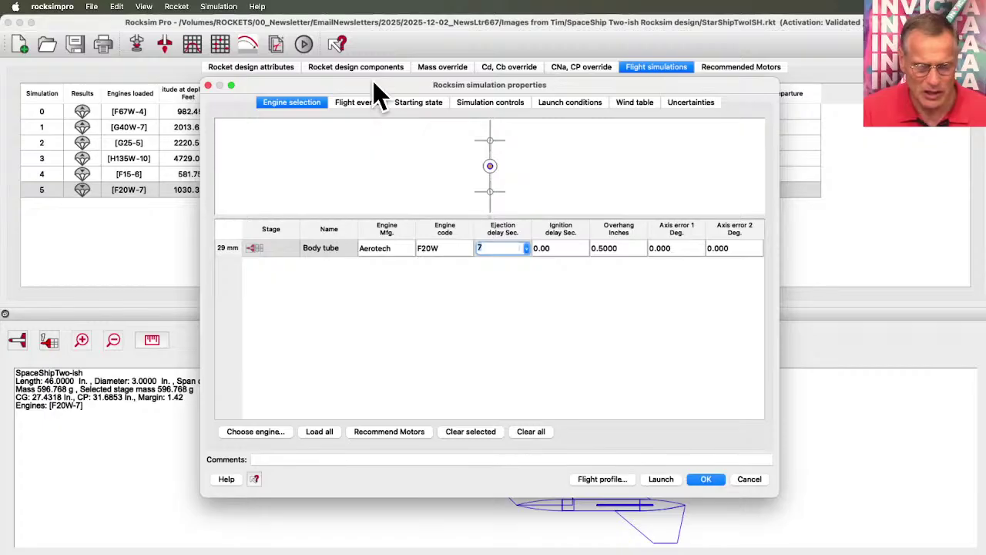
pyautogui.moveTo(374, 86); pyautogui.dragTo(470, 232)
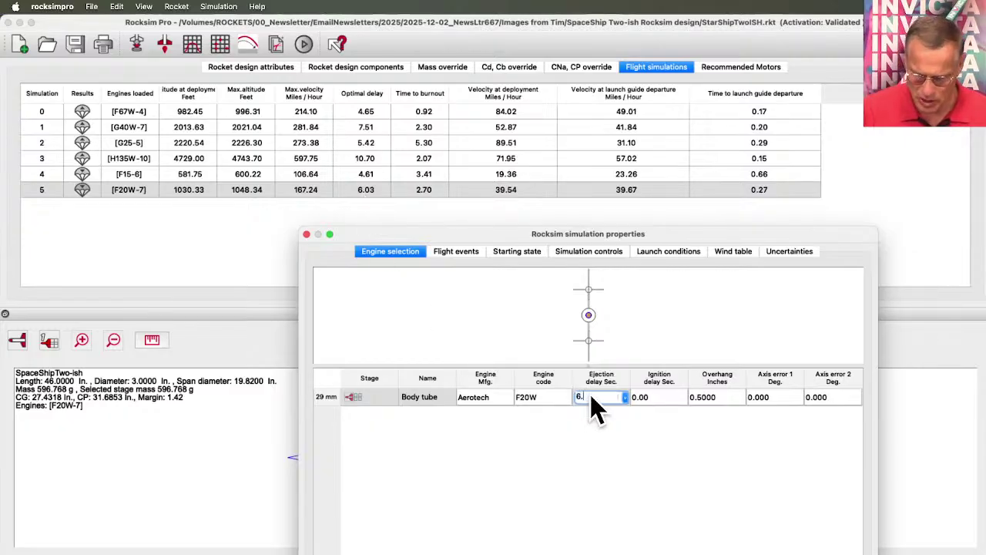
pyautogui.write('3')
pyautogui.press('Tab')
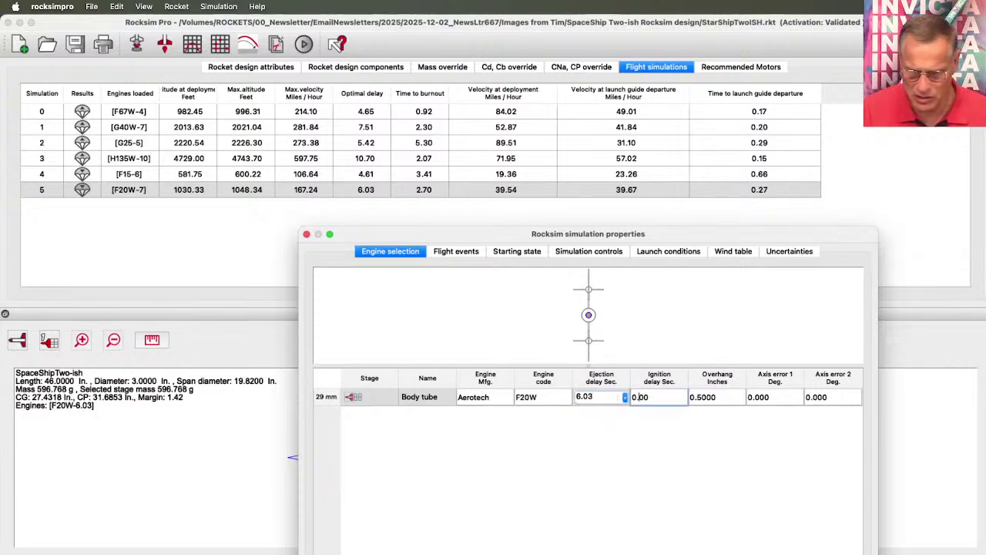
pyautogui.press('Return')
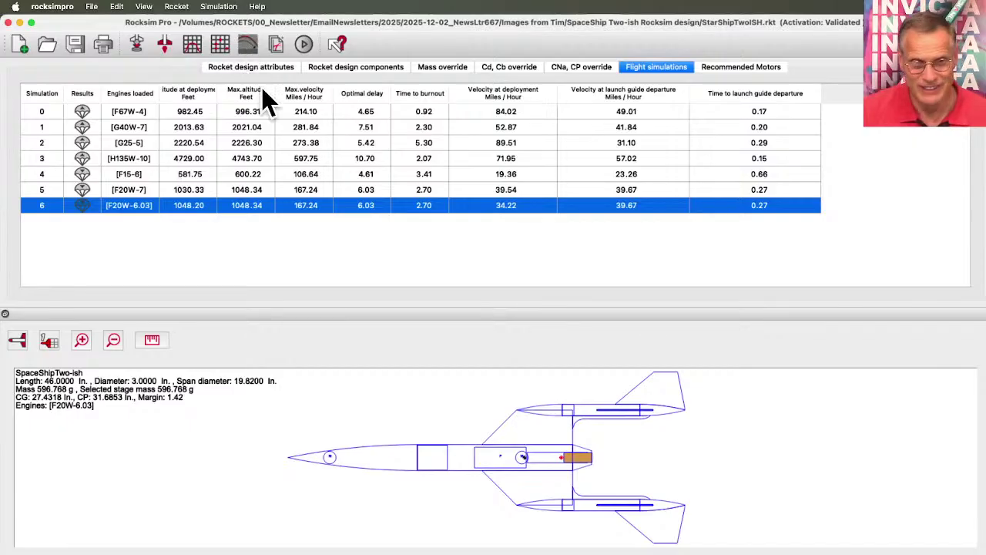
# - Open the 3D flight profile of the F20W-6.03 simulation, enlarge its window, and move the playback to 9.00 seconds
pyautogui.click(238, 40)
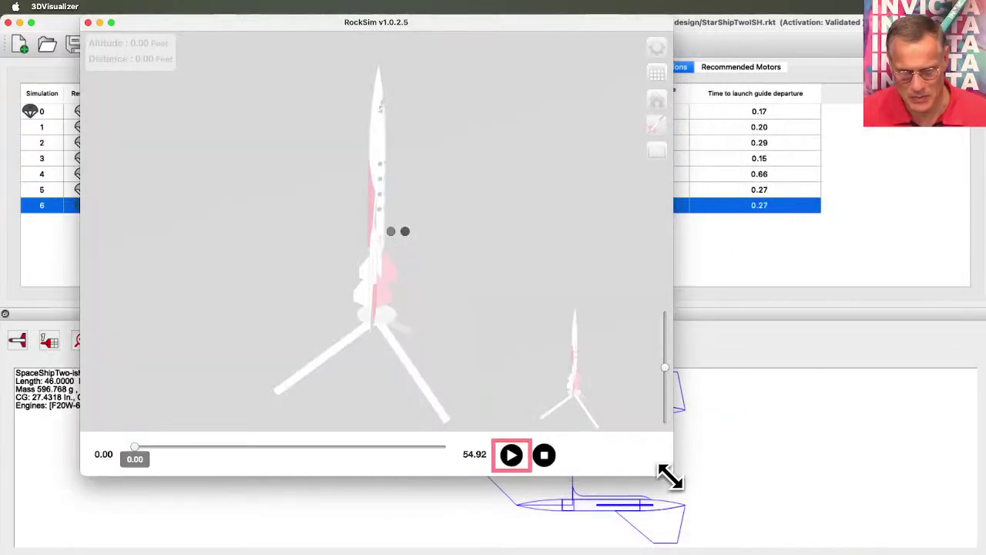
pyautogui.moveTo(669, 475); pyautogui.dragTo(969, 552)
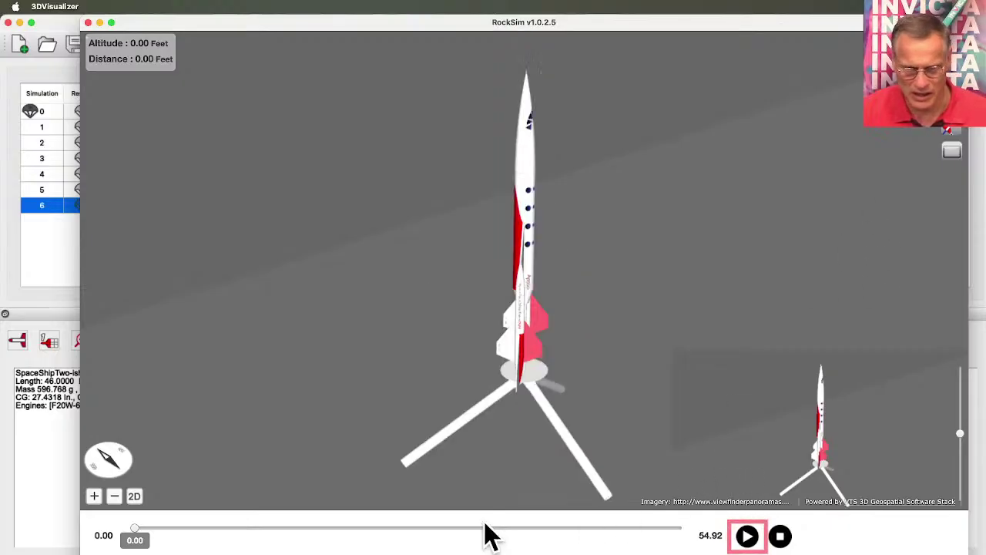
pyautogui.moveTo(137, 531); pyautogui.dragTo(322, 537)
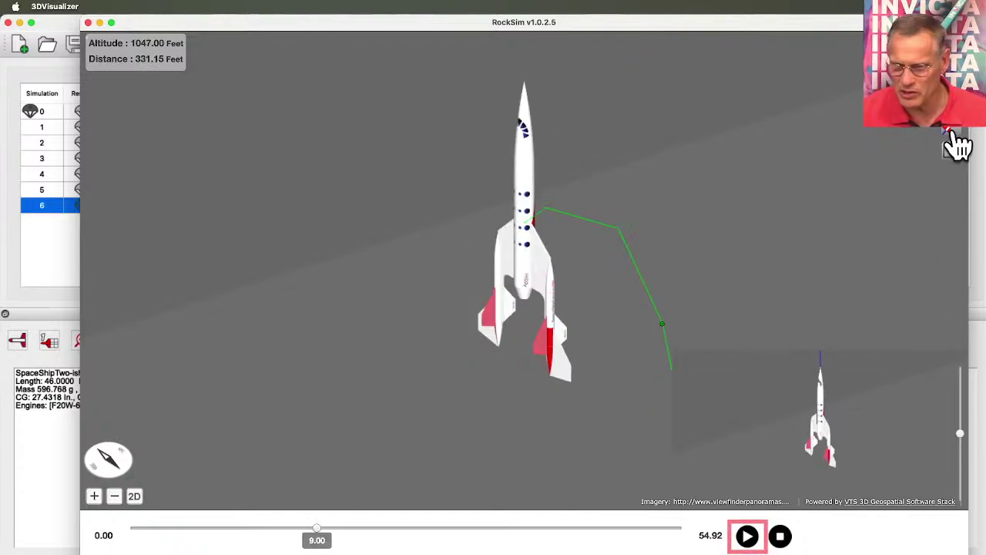
# - Show the overall flight path from the side and from overhead in 2D, and close the 3D flight profile
pyautogui.moveTo(952, 139)
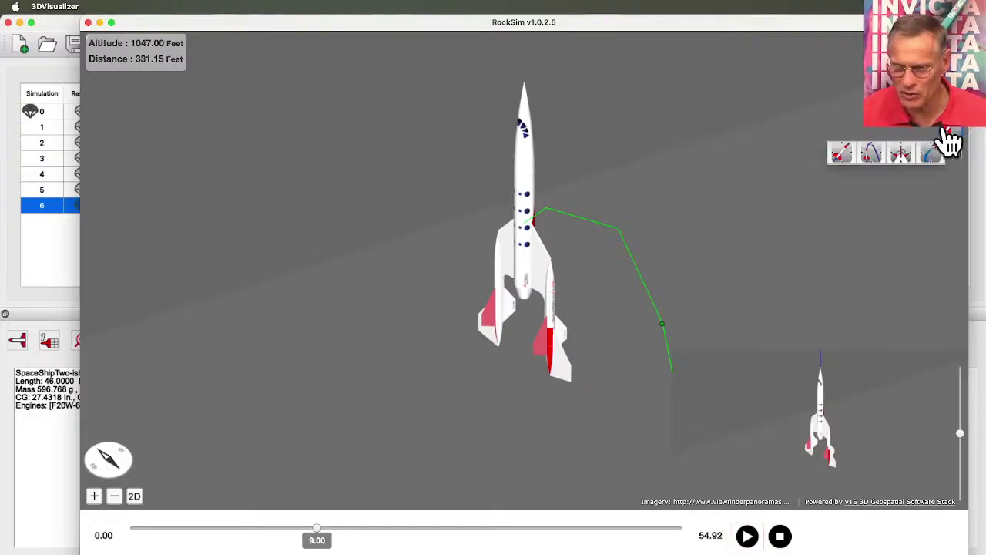
pyautogui.click(874, 159)
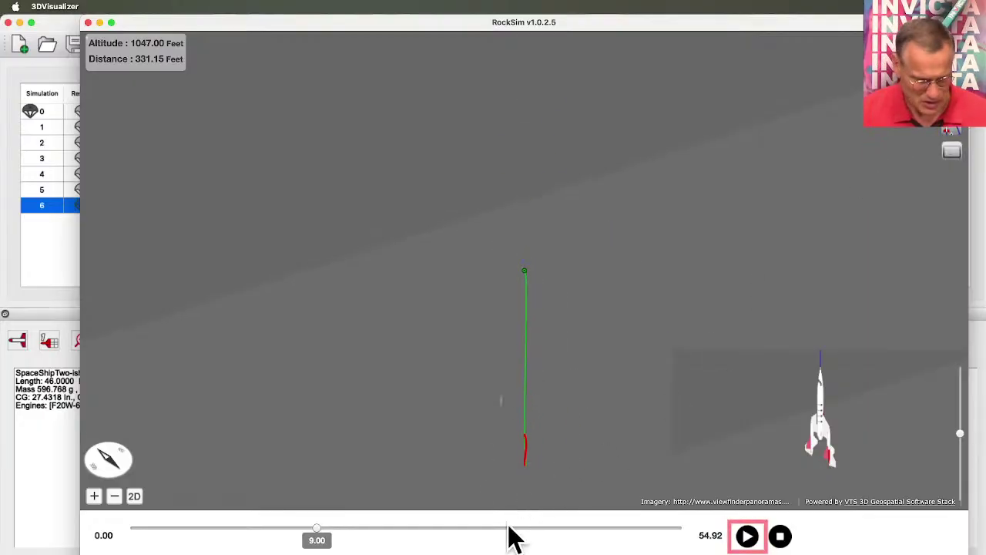
pyautogui.moveTo(101, 467)
pyautogui.mouseDown()
pyautogui.moveTo(111, 472)
pyautogui.moveTo(109, 490)
pyautogui.moveTo(106, 467)
pyautogui.moveTo(117, 467)
pyautogui.mouseUp()
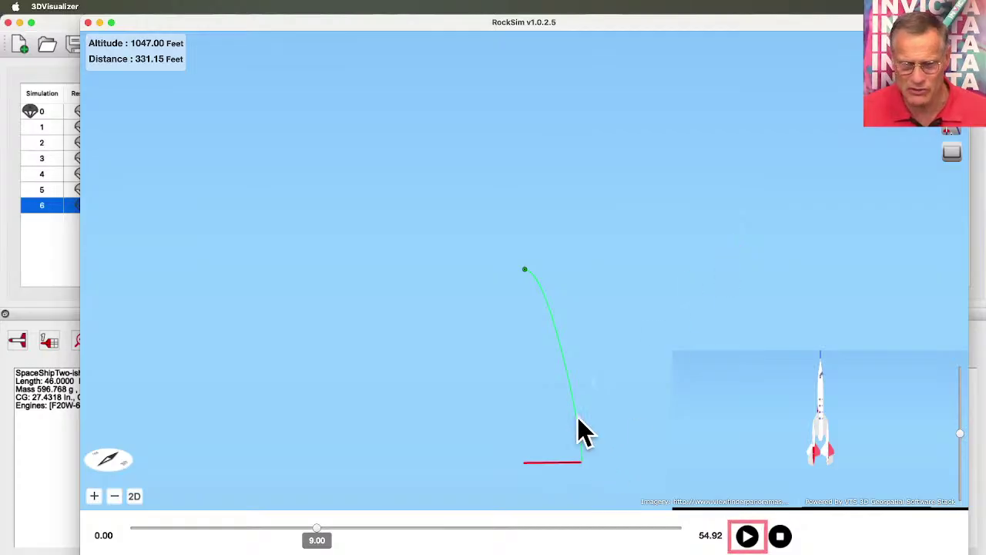
pyautogui.click(125, 489)
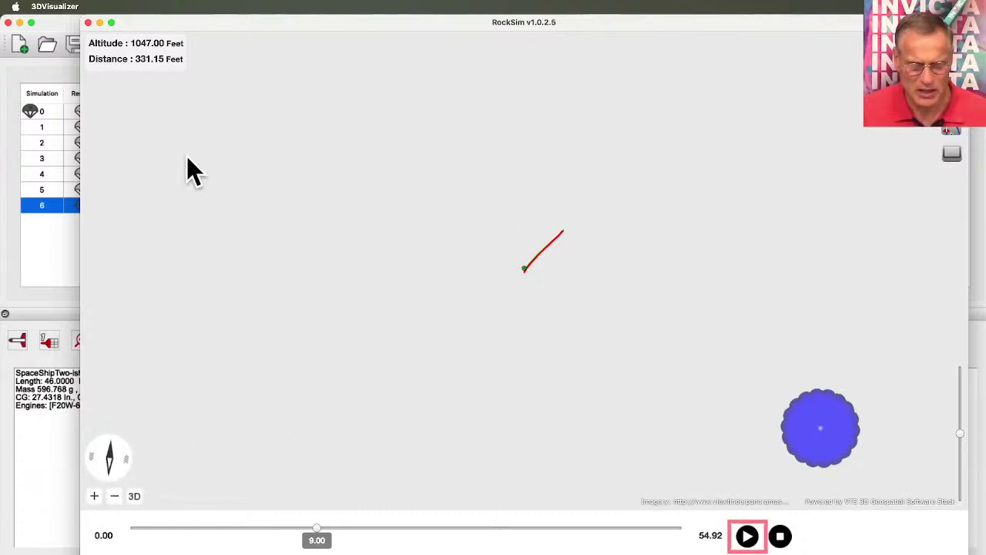
pyautogui.click(88, 24)
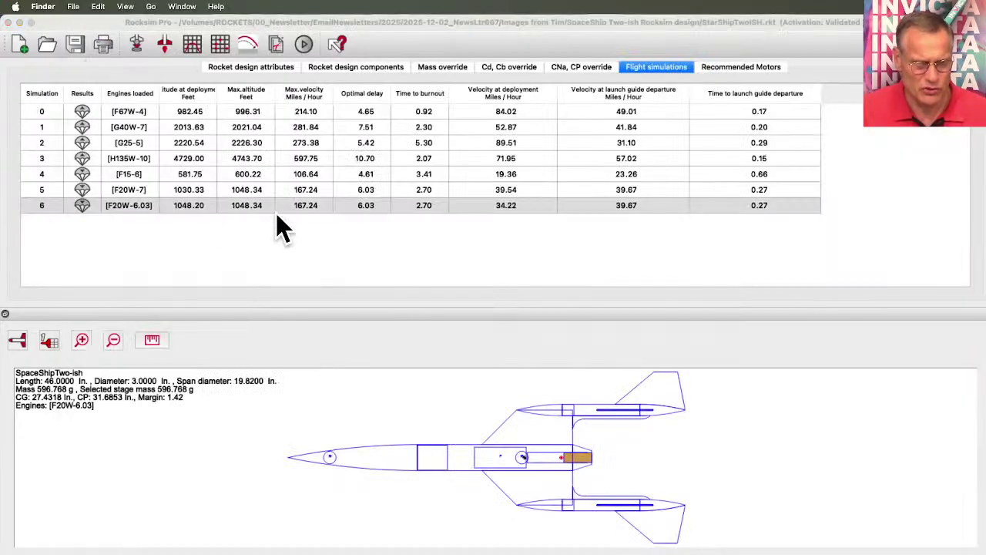
# - Set the launch guide angle from vertical to 0 degrees for the F20W-6.03 simulation and launch it again
pyautogui.click(137, 44)
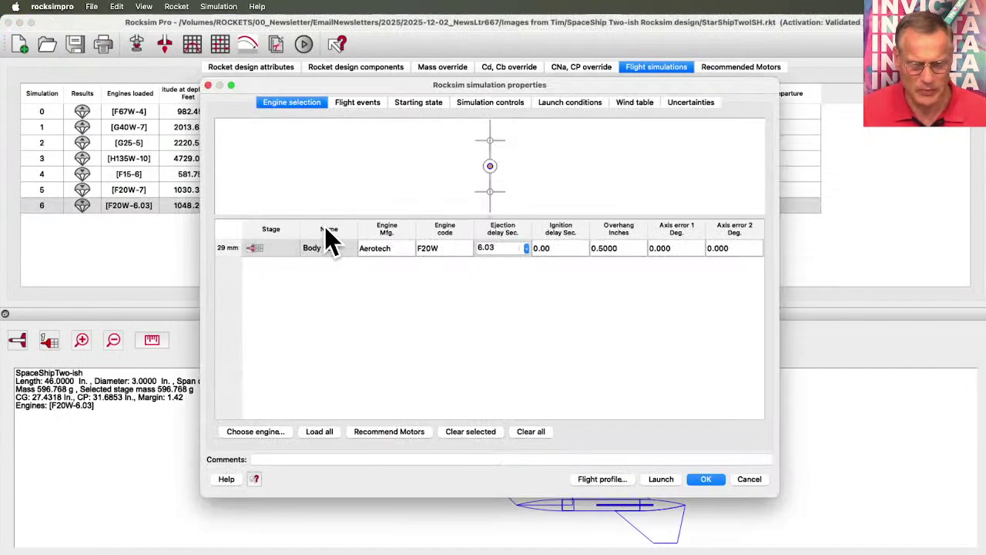
pyautogui.click(406, 100)
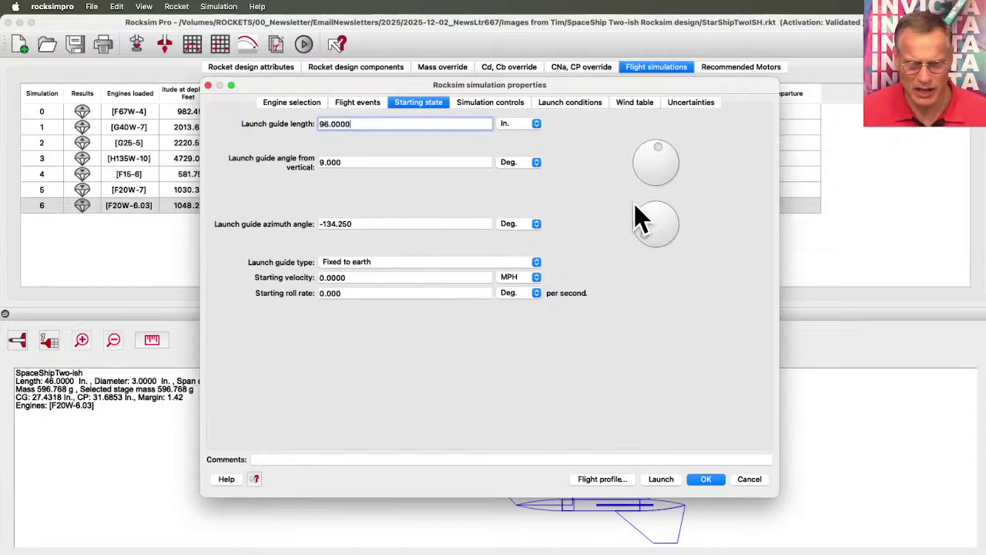
pyautogui.moveTo(660, 159); pyautogui.dragTo(657, 154)
pyautogui.moveTo(341, 161); pyautogui.dragTo(304, 164)
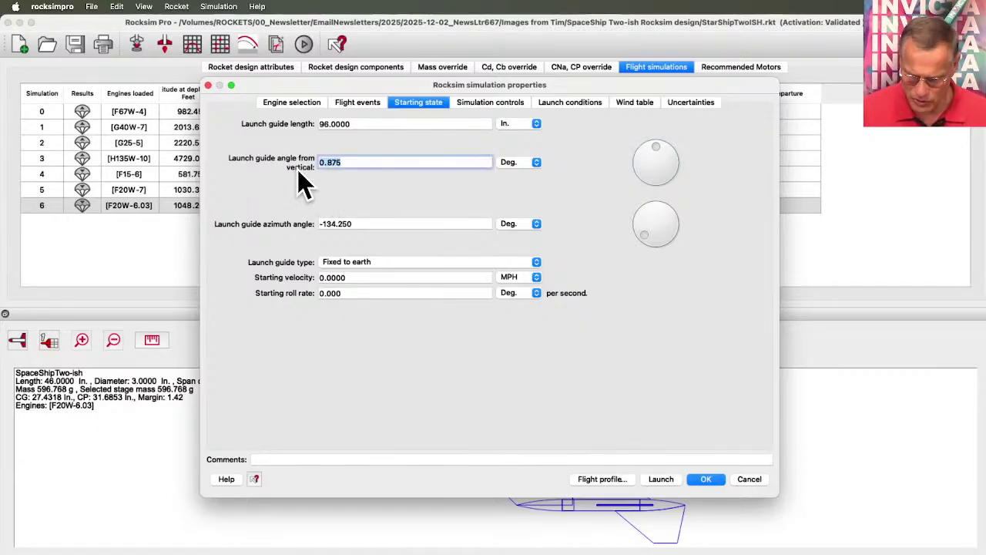
pyautogui.write('0')
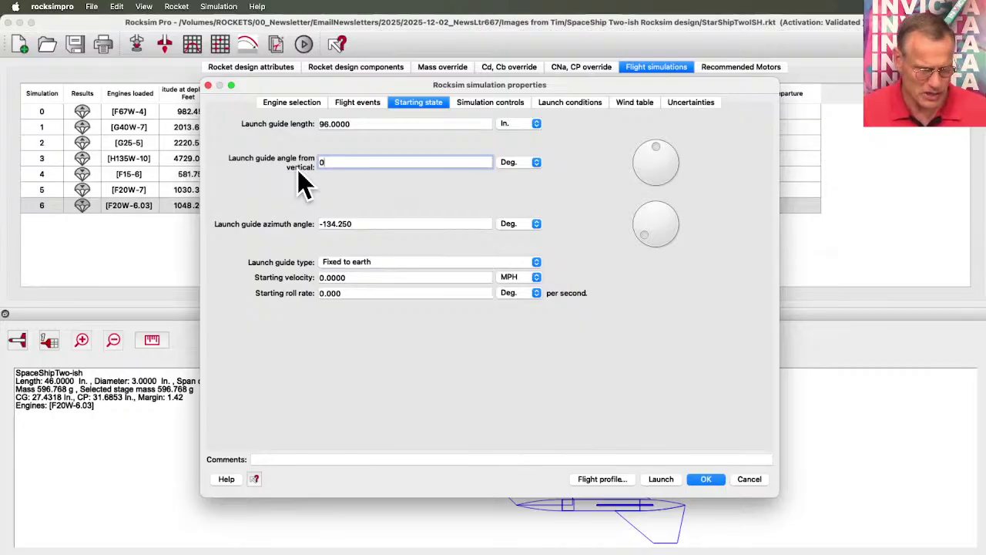
pyautogui.press('Tab')
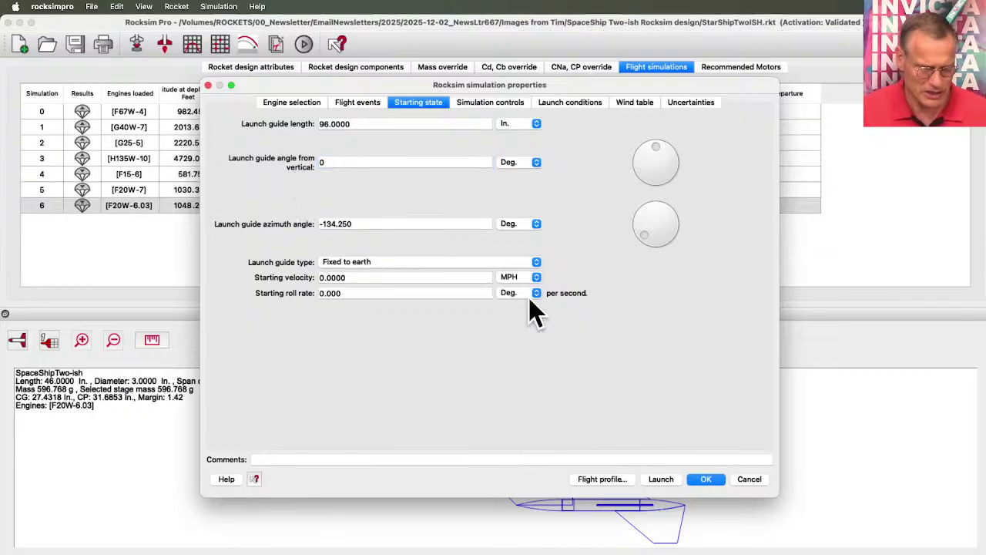
pyautogui.click(659, 482)
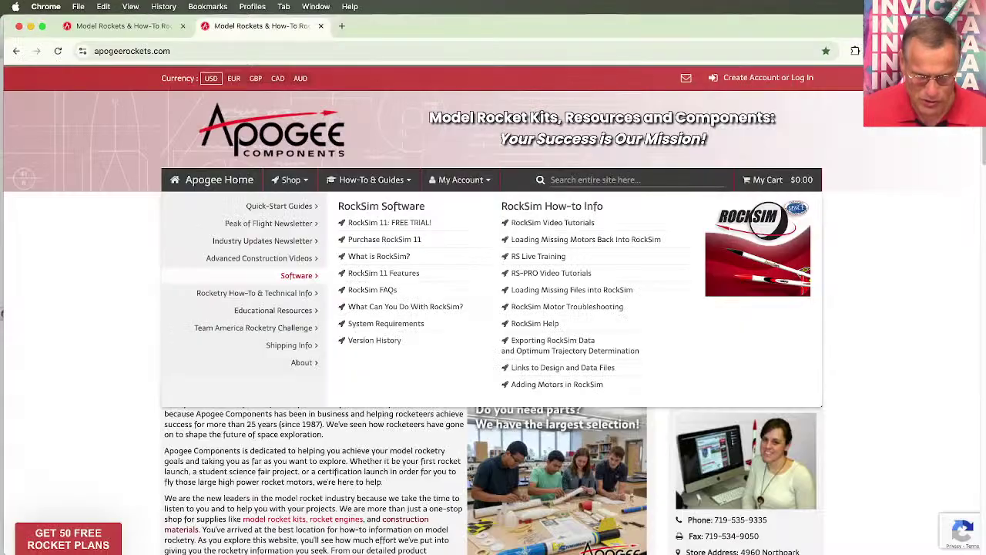
# - Search the Apogee Components website for "lexxjet"
pyautogui.click(607, 182)
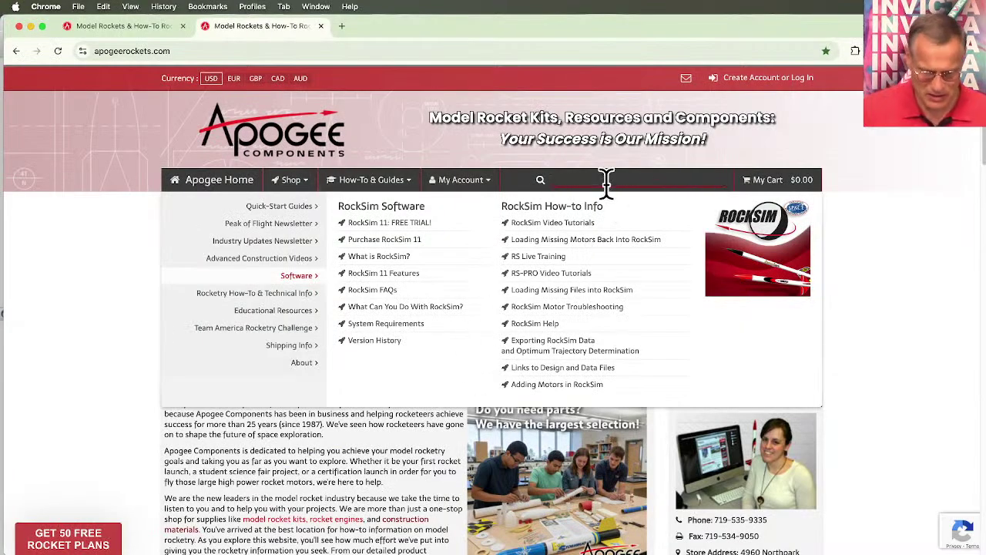
pyautogui.write('lexjett')
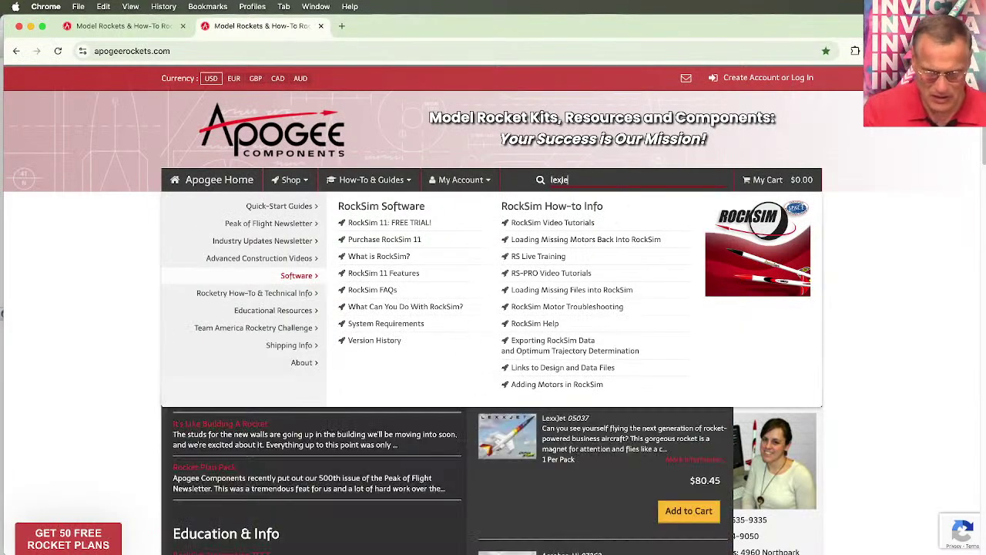
pyautogui.press('Left')
pyautogui.press('Left')
pyautogui.press('Left')
pyautogui.press('Left')
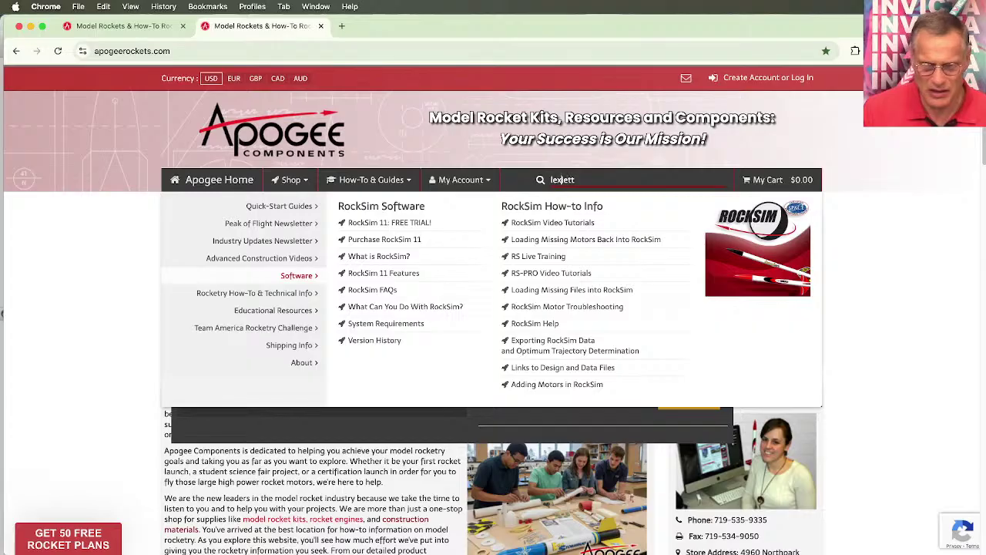
pyautogui.write('x')
pyautogui.press('BackSpace')
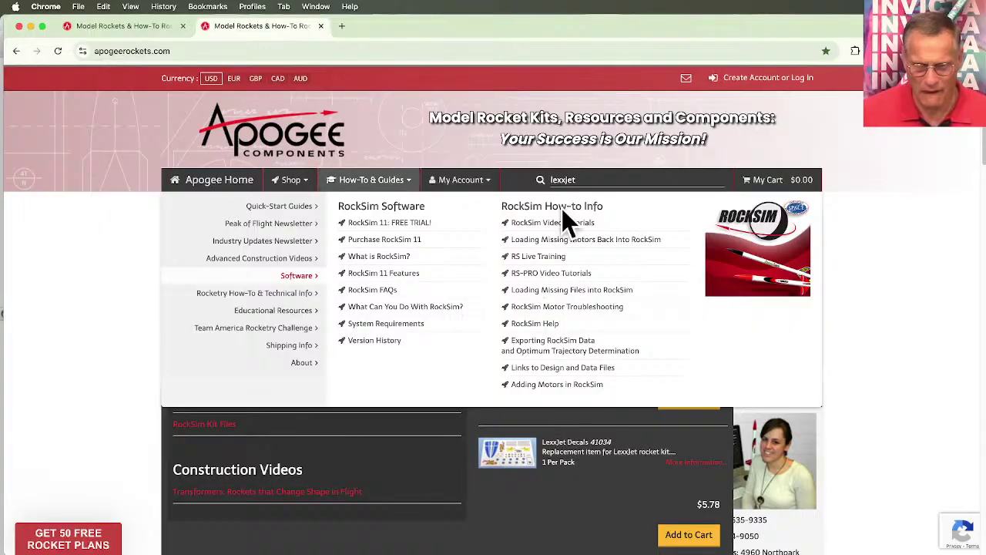
pyautogui.click(587, 176)
pyautogui.press('Return')
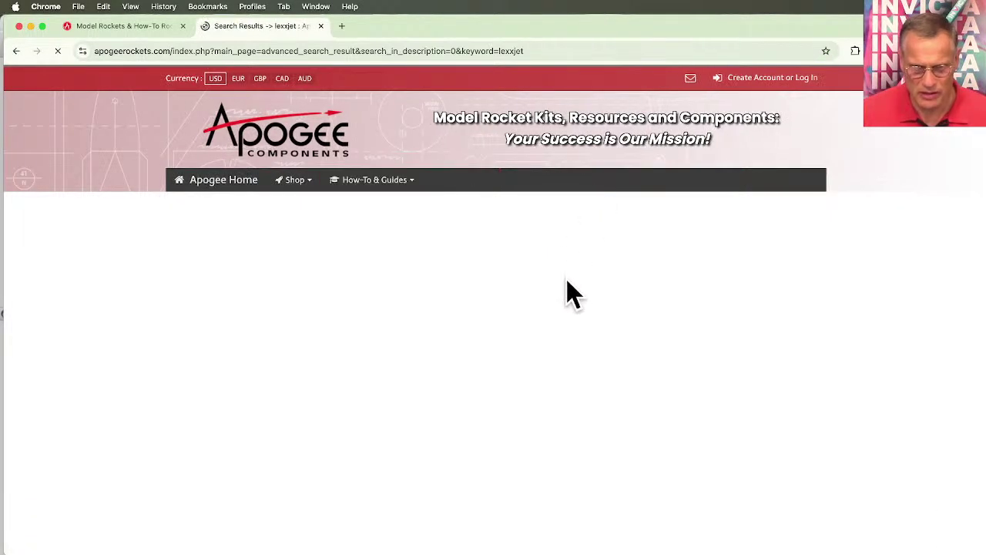
# - Open the LexxJet kit's product page, view its main photo enlarged, and close the enlarged photo
pyautogui.click(208, 482)
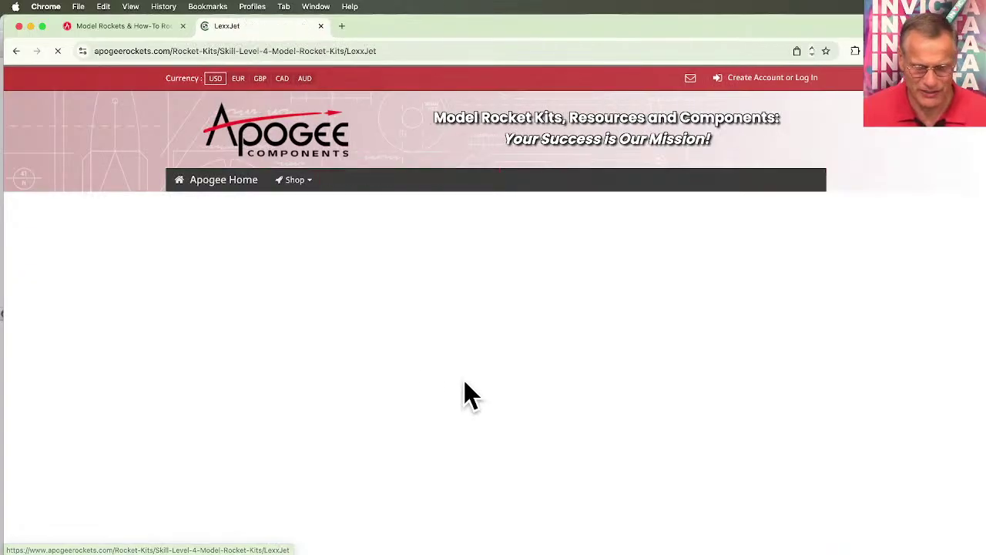
pyautogui.click(287, 351)
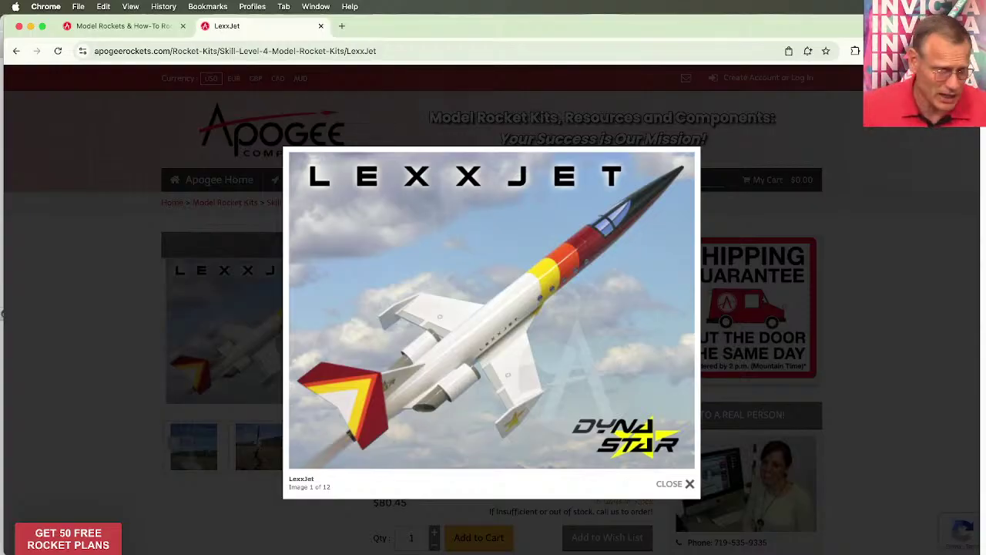
pyautogui.click(132, 368)
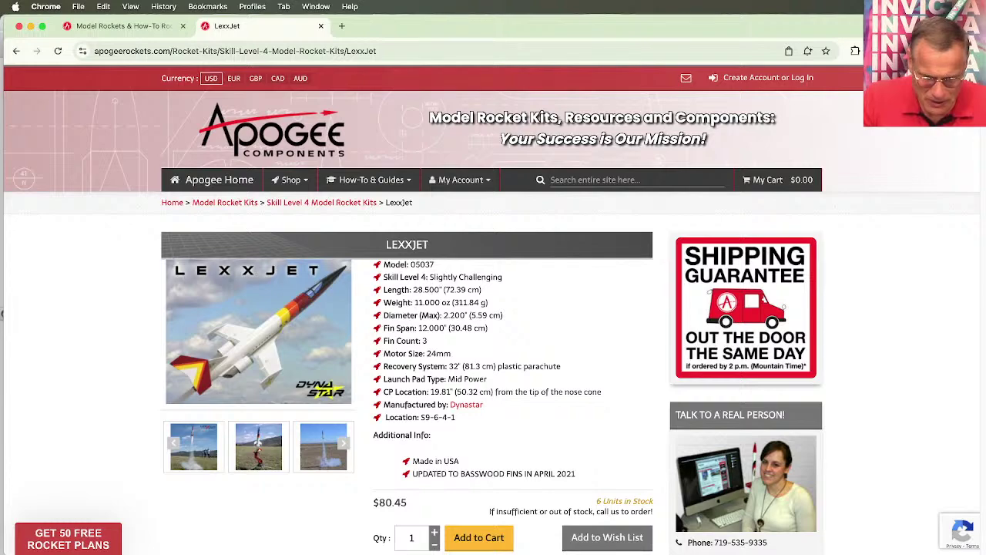
# - Switch back to RockSim Pro and start a new rocket design, saving the changes to the current one
pyautogui.press('super+Tab')
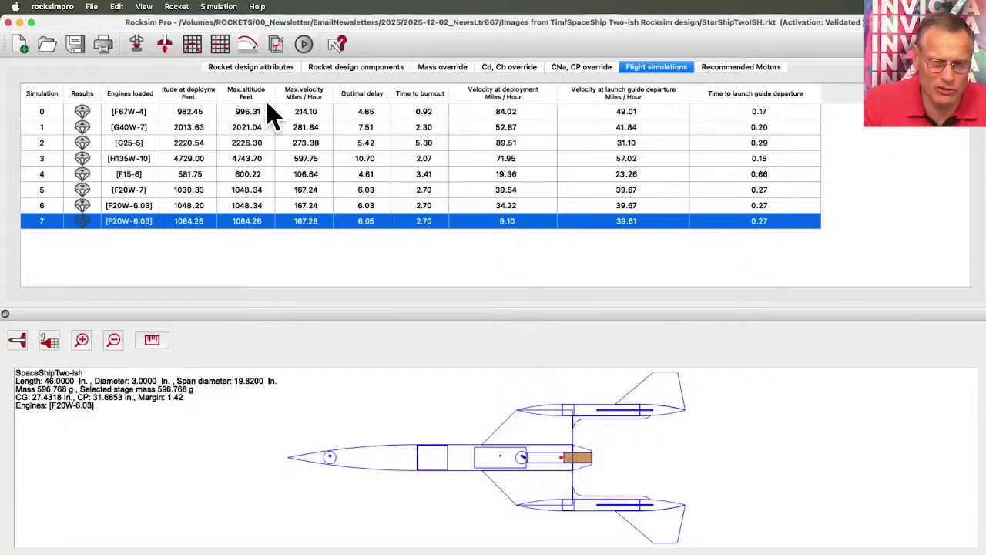
pyautogui.click(19, 44)
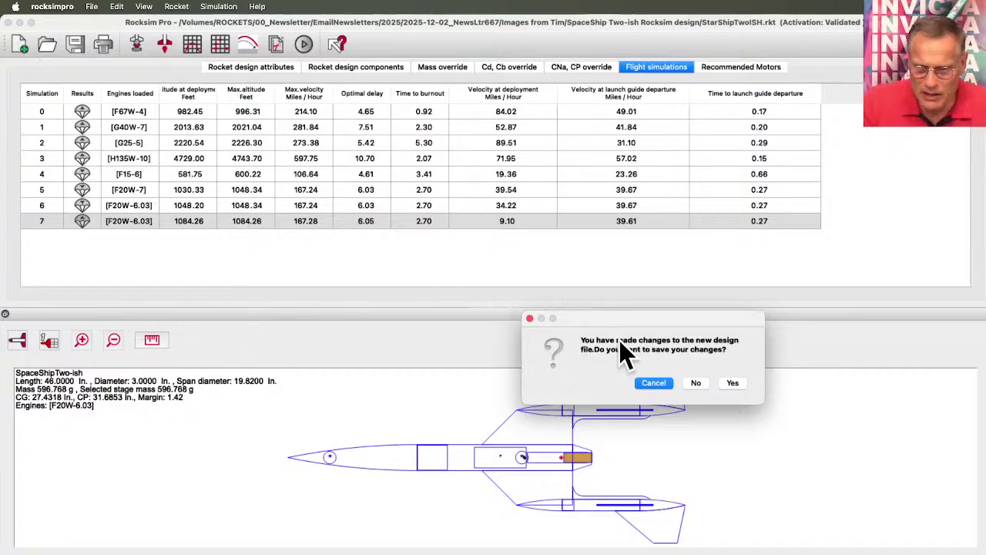
pyautogui.click(733, 383)
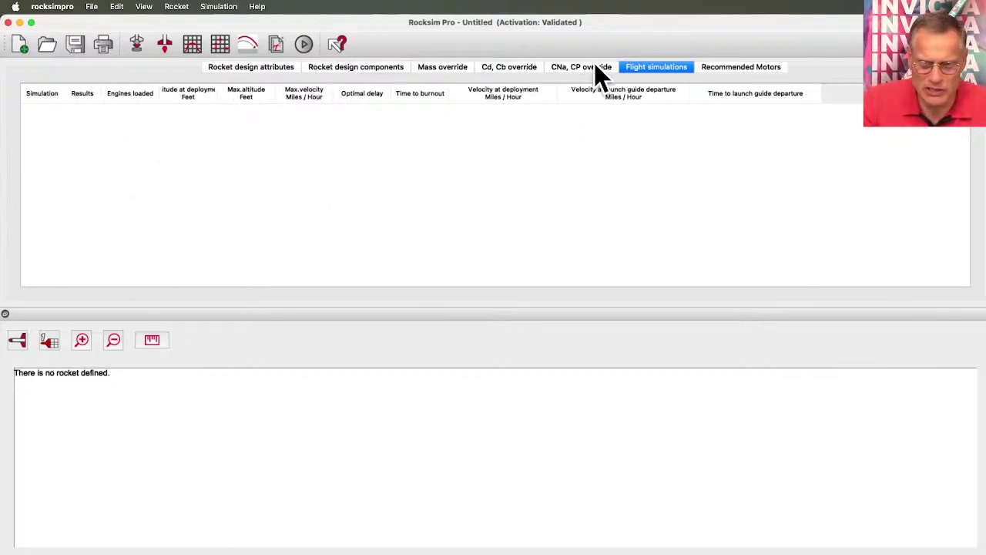
# - Name the new design "Boattail Rocket" and set its side view marker size to 0.5
pyautogui.click(252, 68)
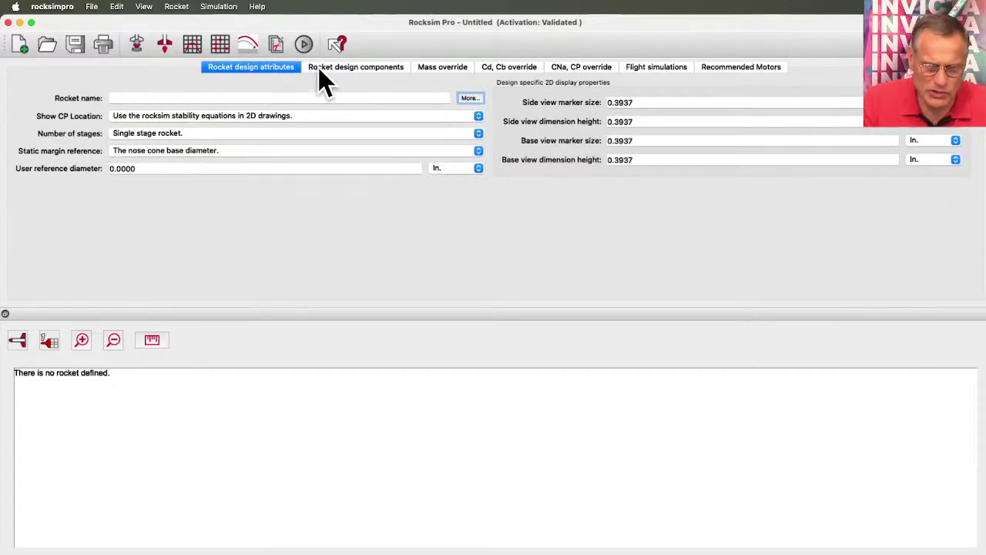
pyautogui.click(146, 98)
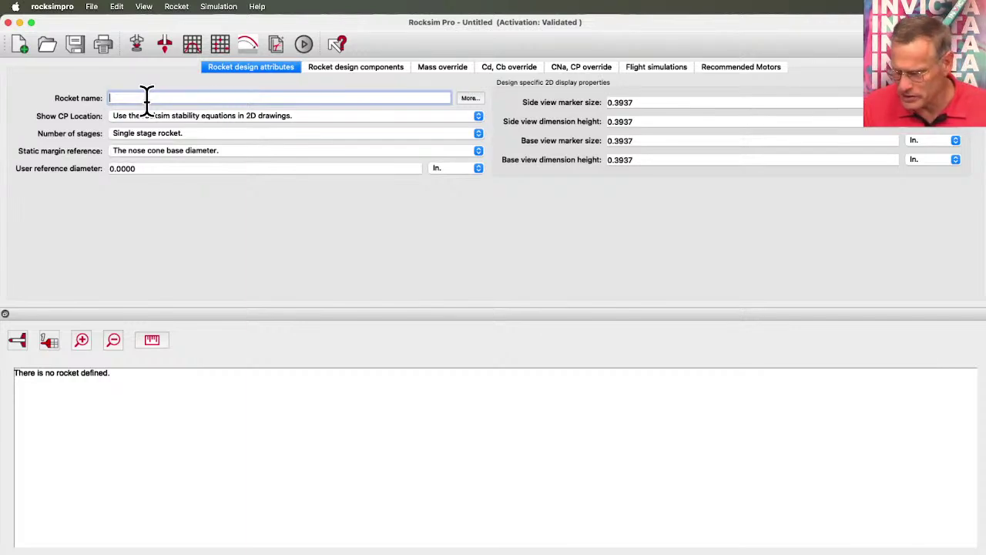
pyautogui.write('k')
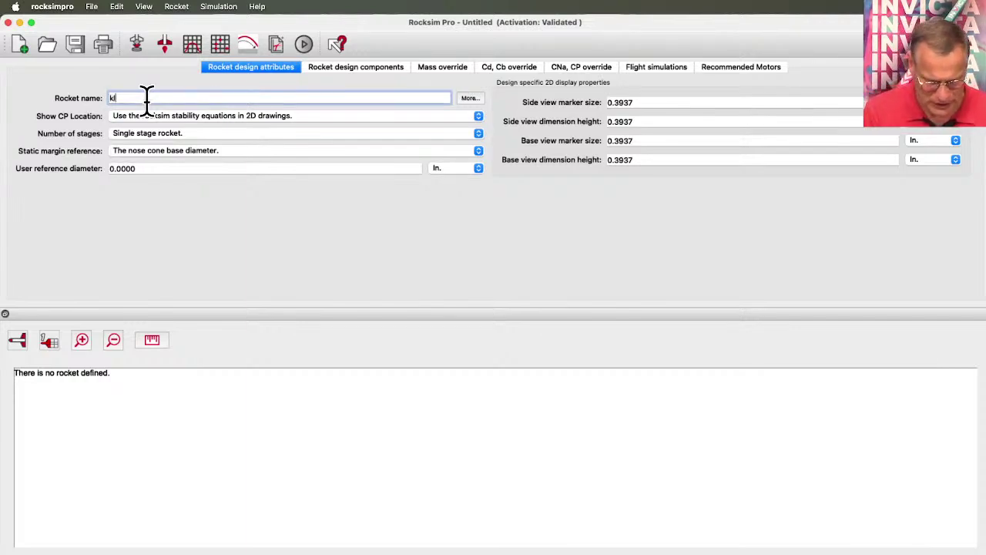
pyautogui.write('its')
pyautogui.press('BackSpace')
pyautogui.press('BackSpace')
pyautogui.press('BackSpace')
pyautogui.press('BackSpace')
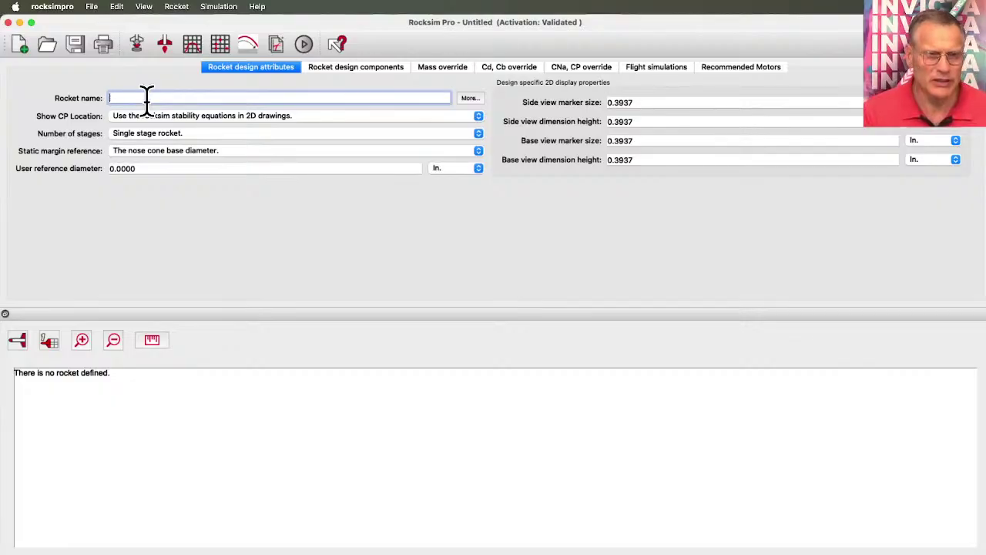
pyautogui.write('Boattail Rocket')
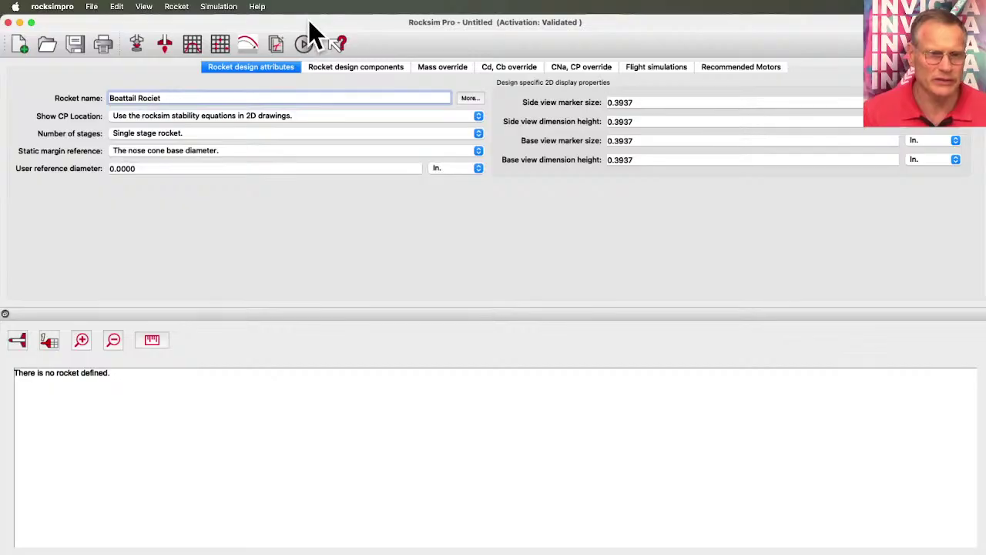
pyautogui.click(150, 97)
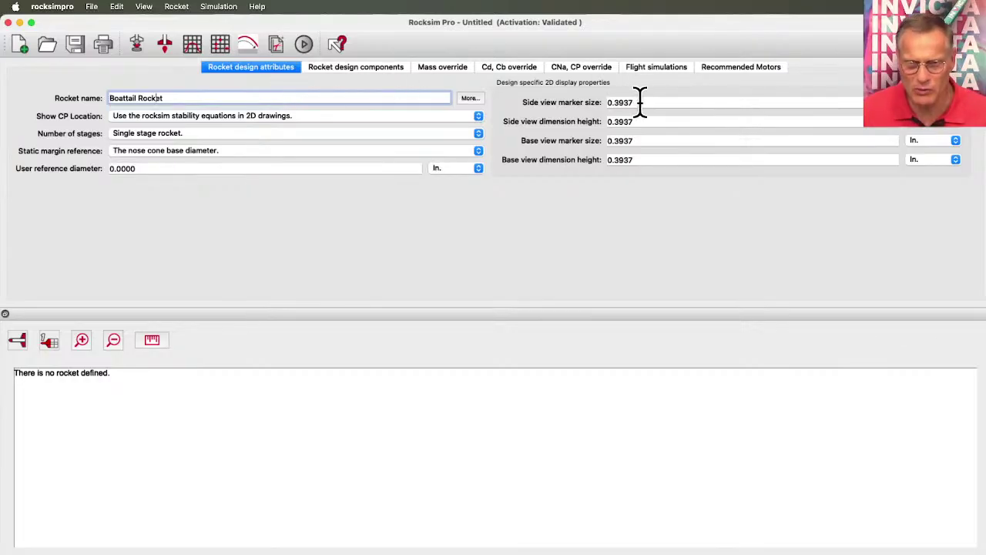
pyautogui.moveTo(638, 102); pyautogui.dragTo(616, 102)
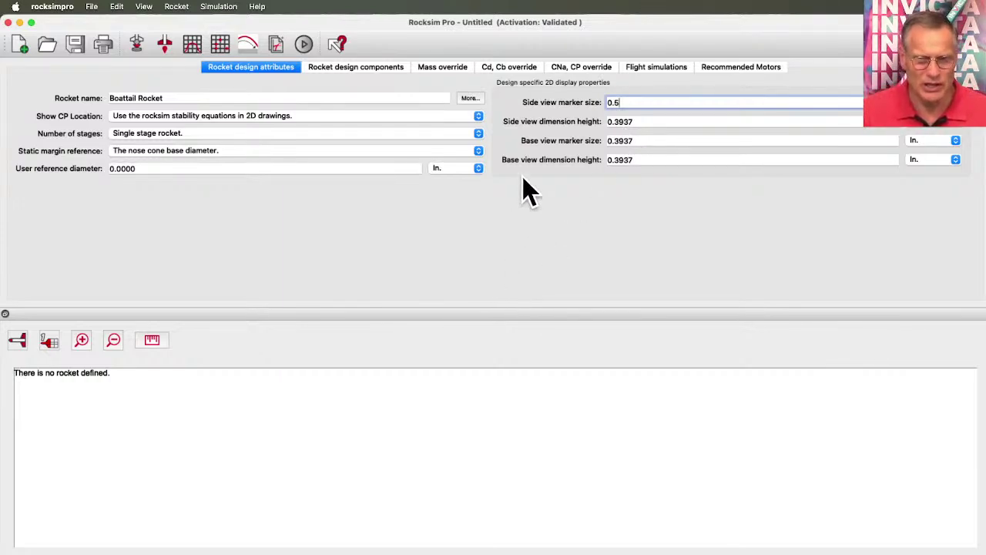
# - Add a nose cone to the sustainer using Apogee part 14812, the 66mm TARC foam nose cone, from the database
pyautogui.click(393, 68)
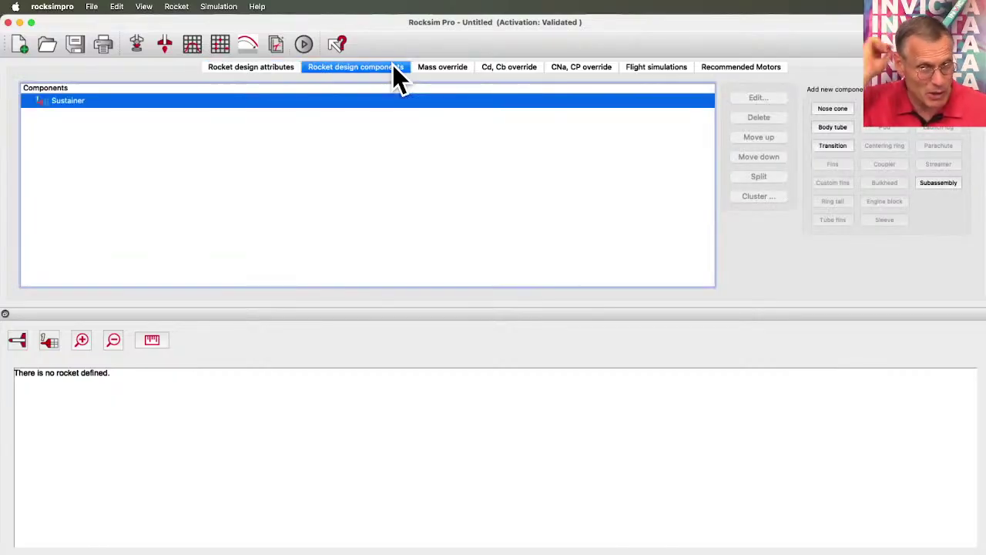
pyautogui.click(835, 107)
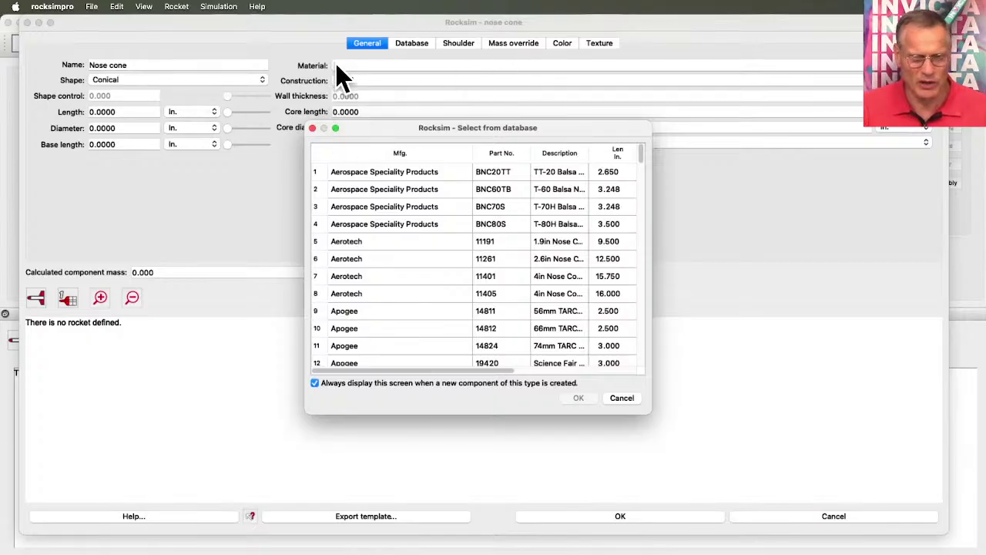
pyautogui.click(558, 329)
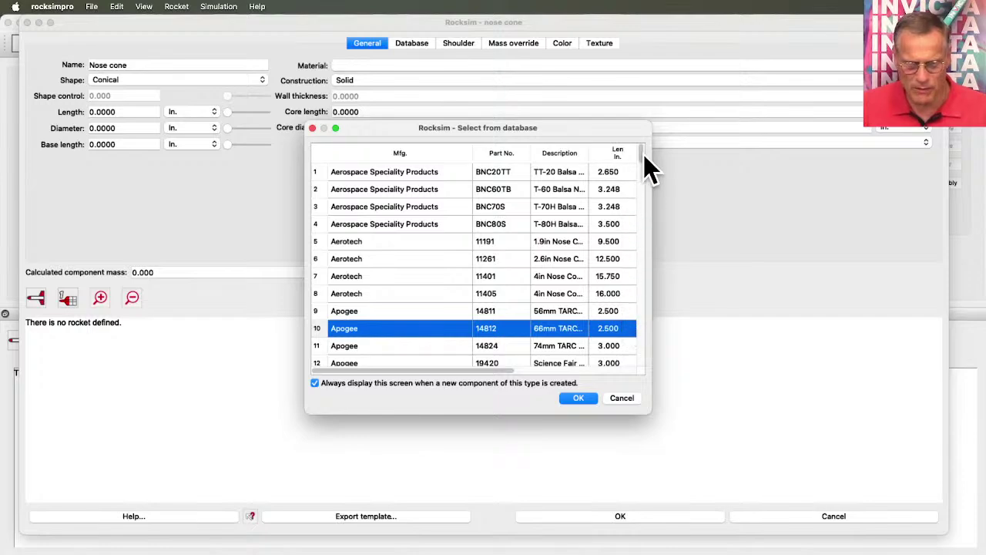
pyautogui.moveTo(643, 154)
pyautogui.mouseDown()
pyautogui.moveTo(644, 173)
pyautogui.moveTo(645, 164)
pyautogui.mouseUp()
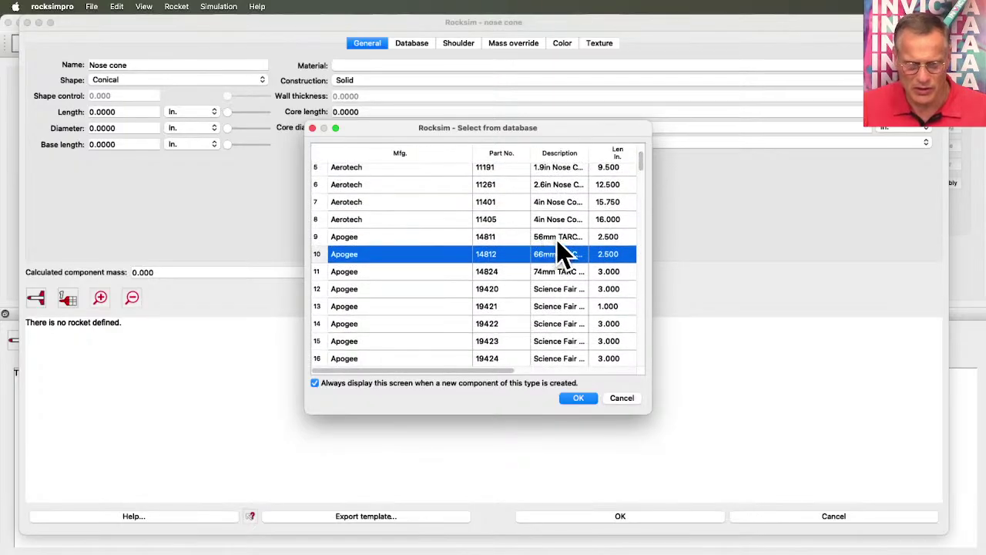
pyautogui.click(589, 400)
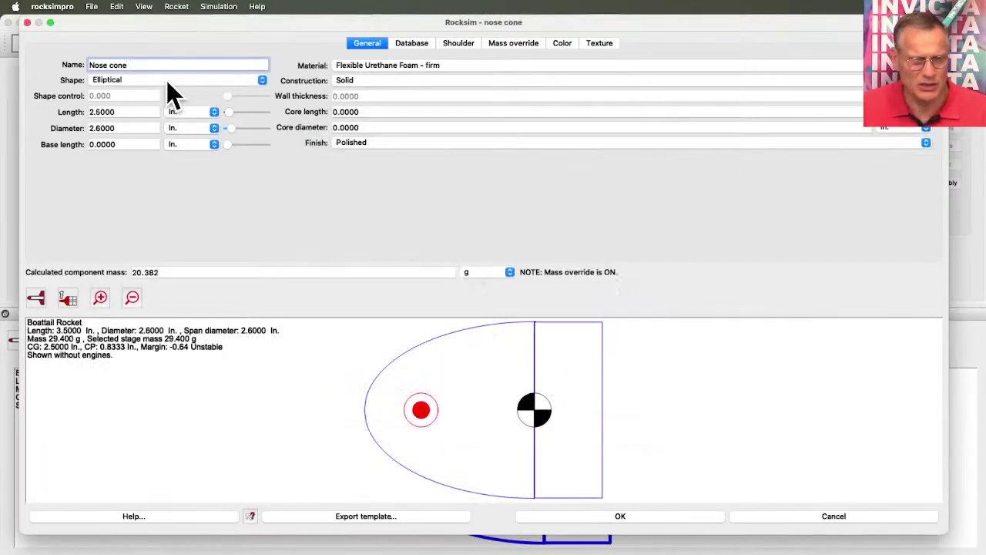
# - Sort the nose cone database by diameter and replace the chosen part with Apogee 20080, the PNC-66A (BT-80) ogive
pyautogui.click(415, 45)
pyautogui.click(111, 115)
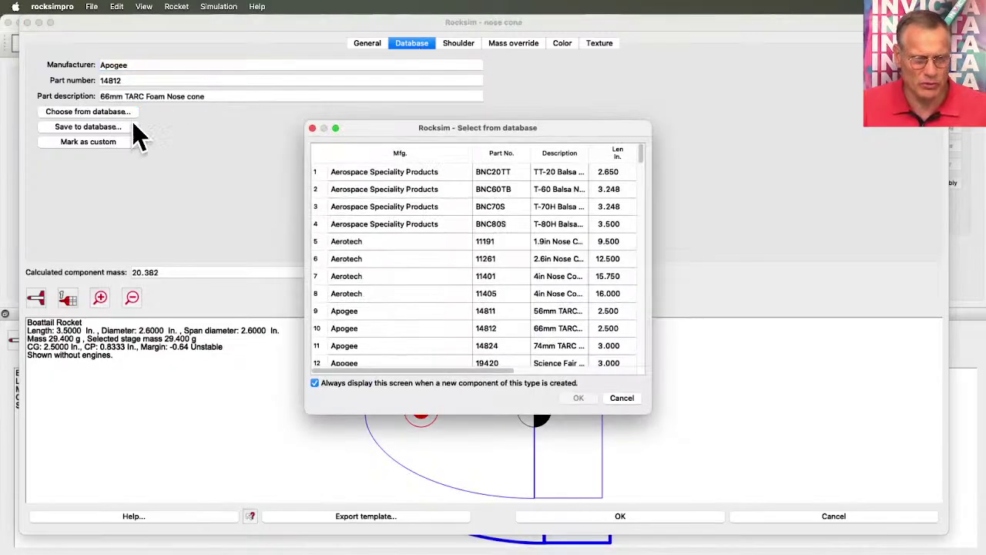
pyautogui.moveTo(648, 414); pyautogui.dragTo(882, 472)
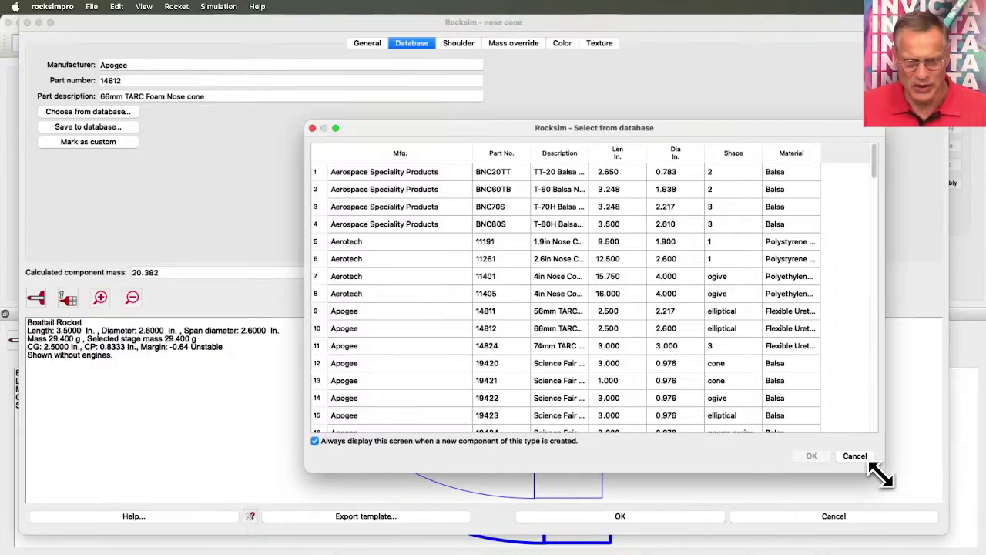
pyautogui.click(683, 157)
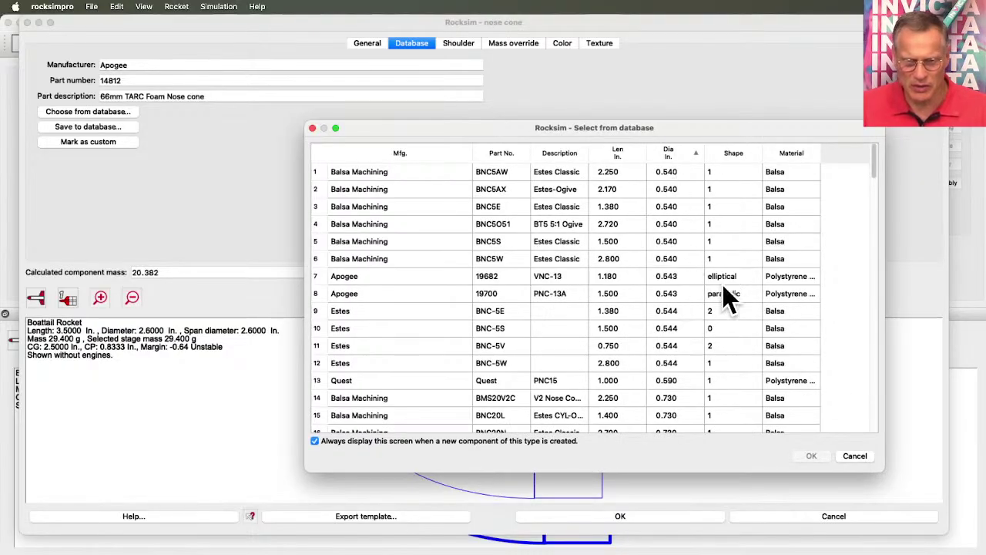
pyautogui.moveTo(874, 163); pyautogui.dragTo(897, 369)
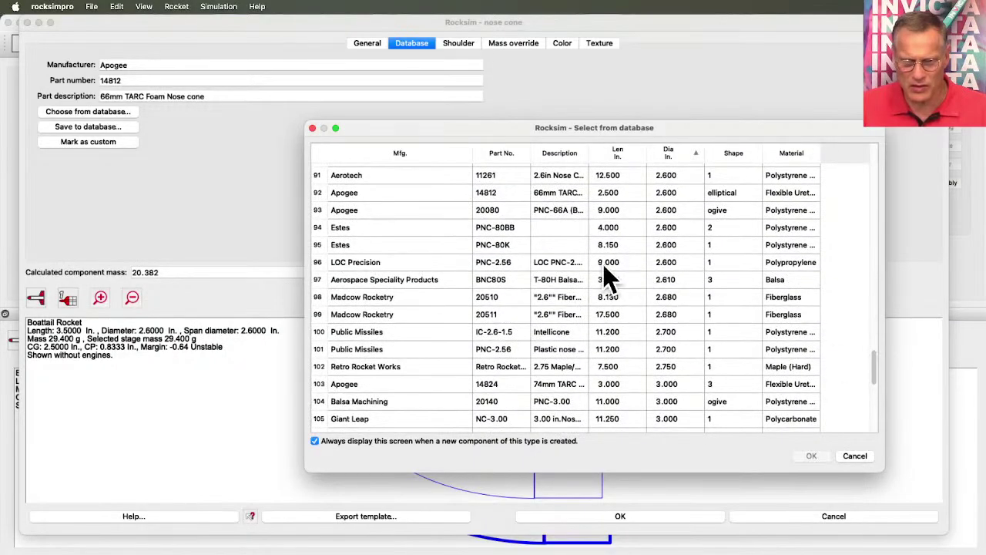
pyautogui.click(351, 211)
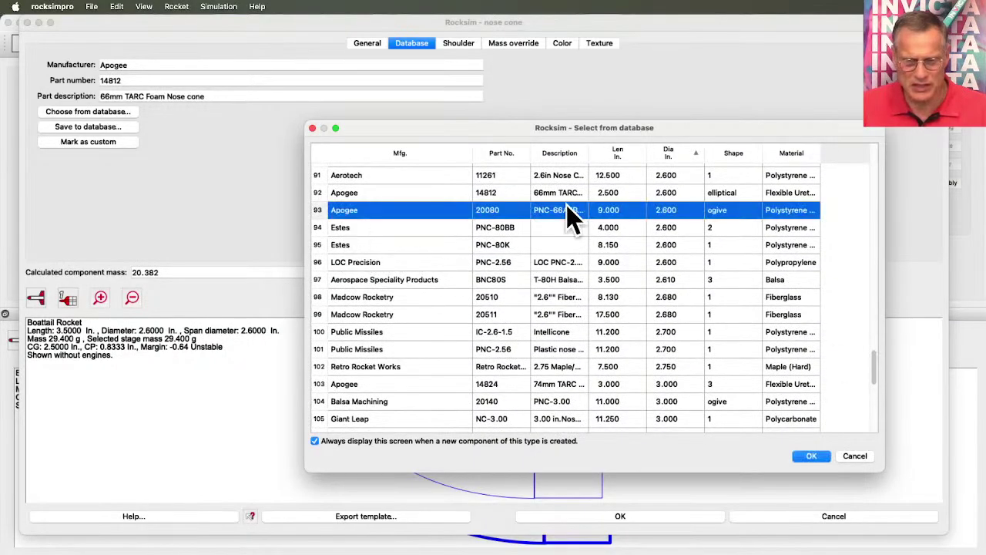
pyautogui.click(812, 457)
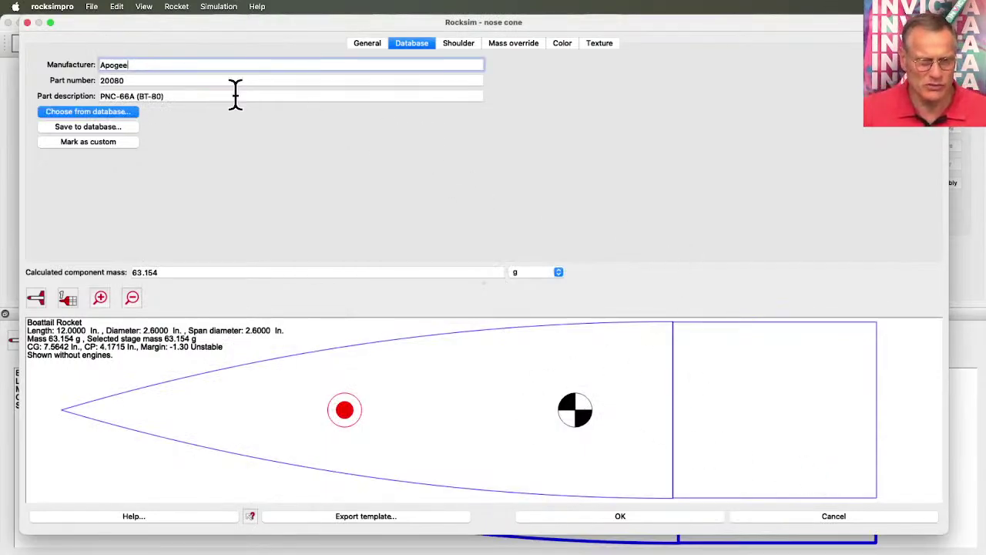
# - Set the nose cone's diffuse color and 2D color to red (#ff0000) and accept the component changes
pyautogui.click(562, 45)
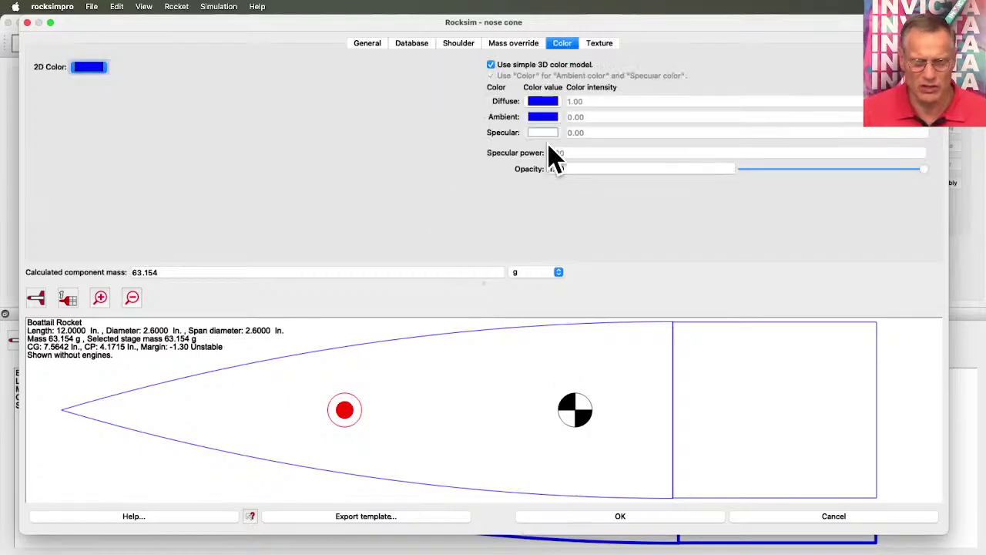
pyautogui.click(549, 100)
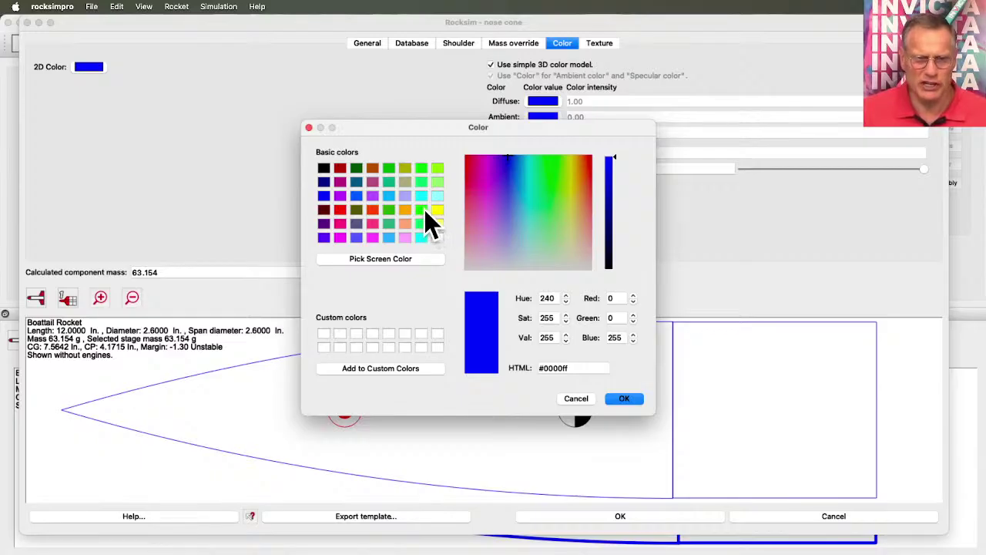
pyautogui.click(340, 208)
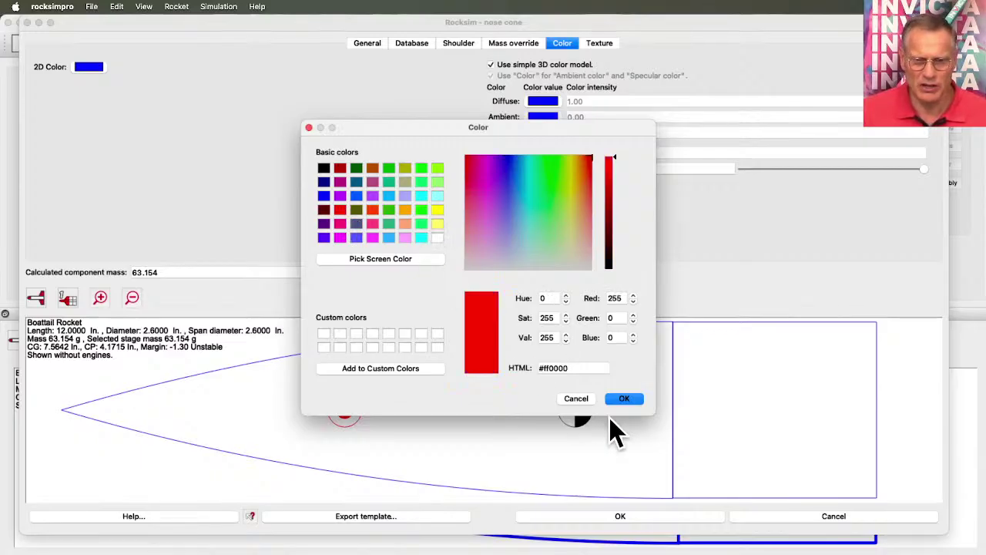
pyautogui.click(624, 398)
pyautogui.click(90, 67)
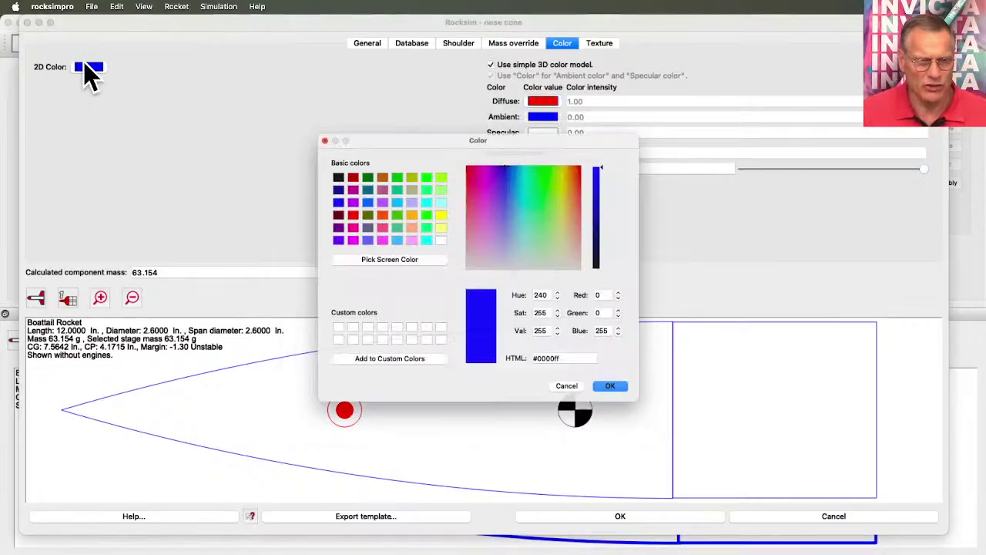
pyautogui.click(341, 209)
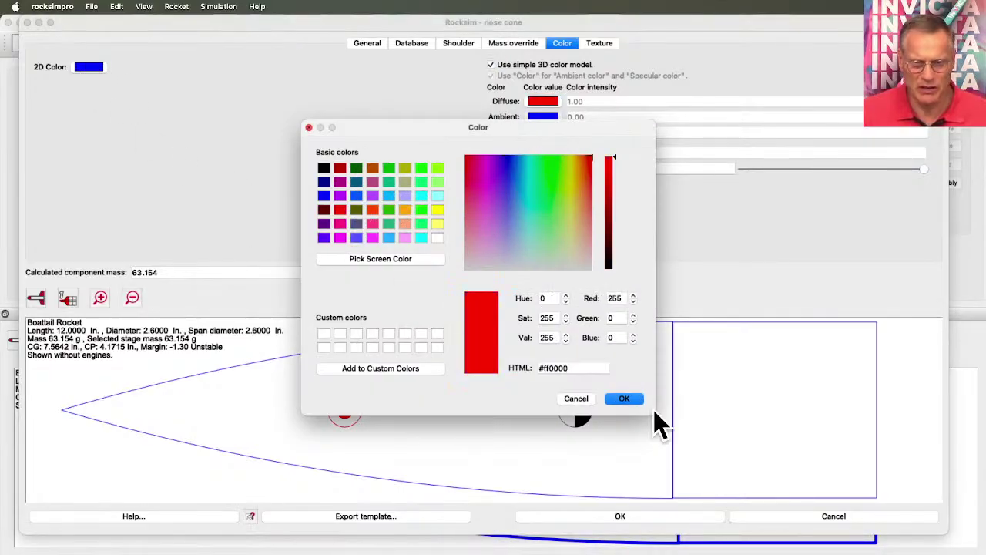
pyautogui.click(638, 400)
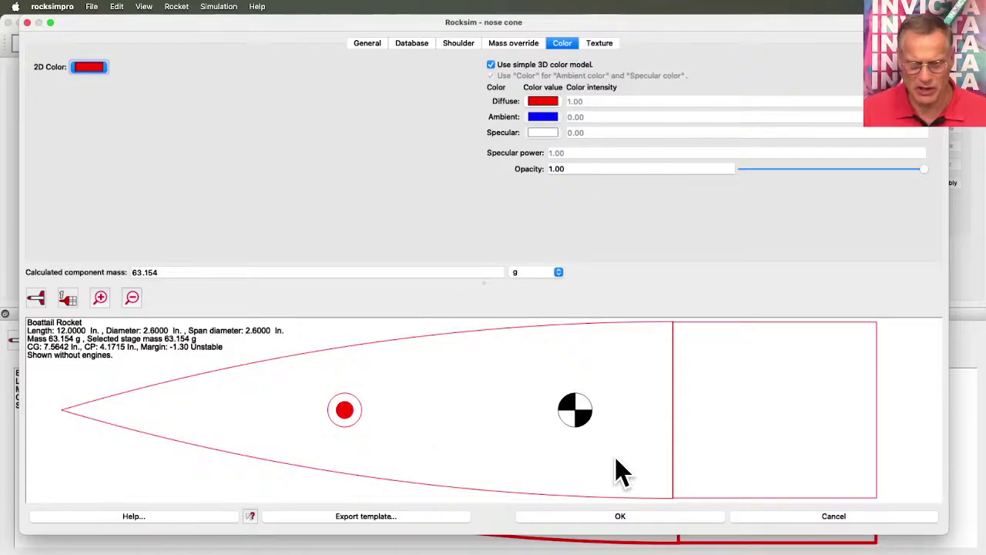
pyautogui.click(692, 518)
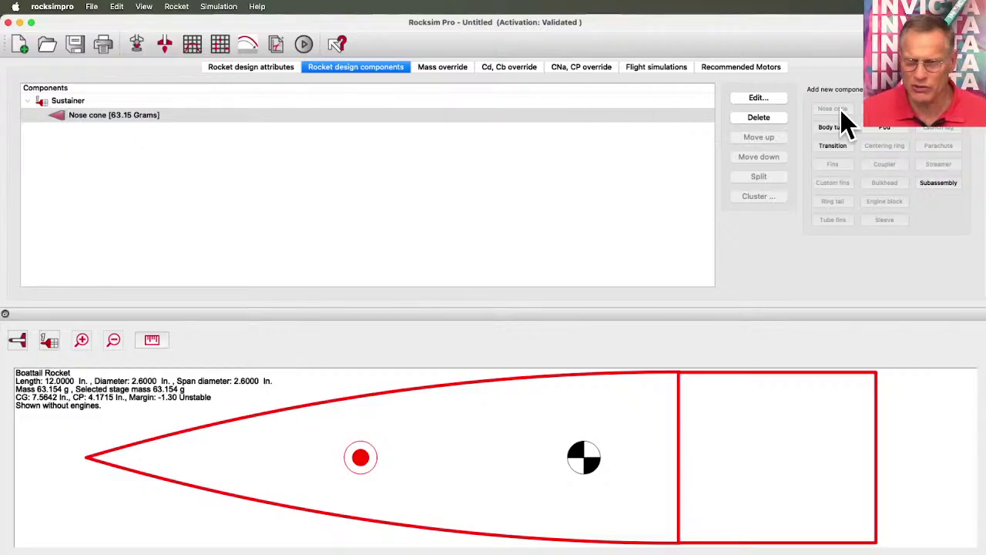
# - Add a body tube using Apogee part 10190, the 66mm x 18" polycarbonate tube, from the database sorted by outer diameter
pyautogui.click(830, 129)
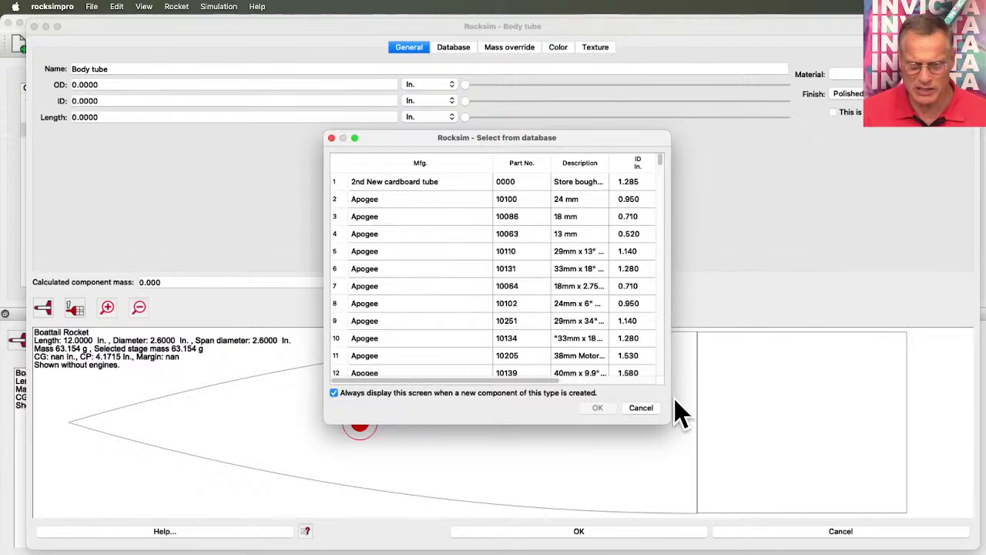
pyautogui.moveTo(668, 421); pyautogui.dragTo(863, 439)
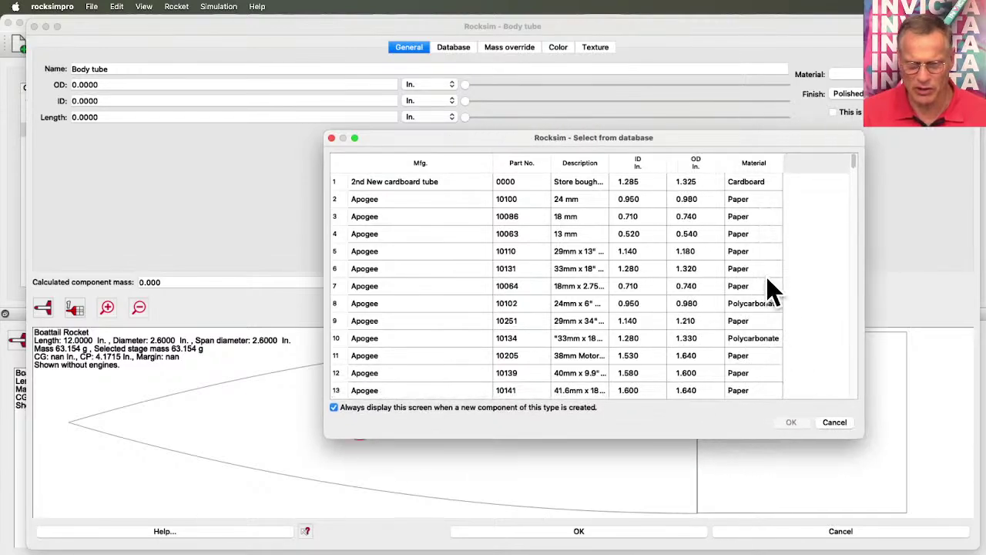
pyautogui.click(715, 165)
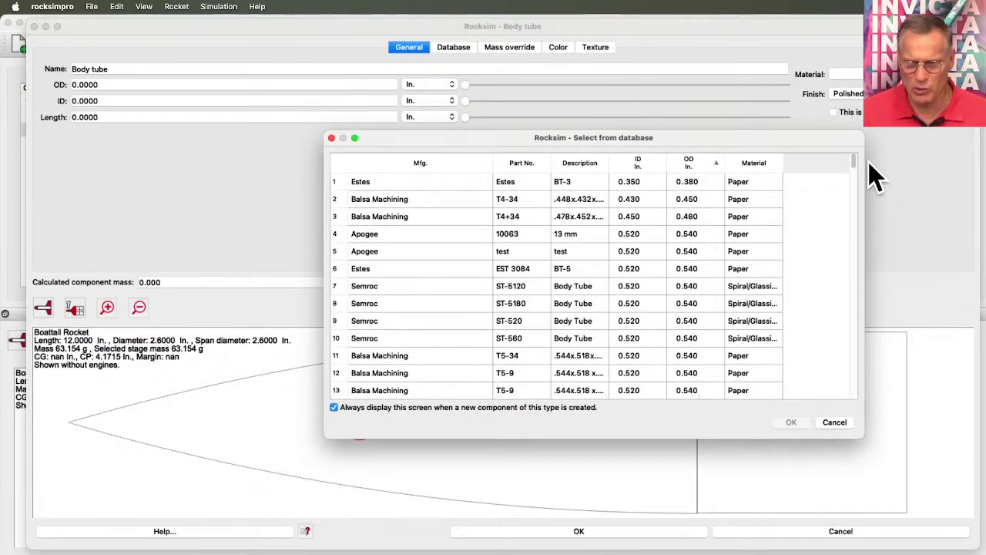
pyautogui.moveTo(855, 165); pyautogui.dragTo(871, 363)
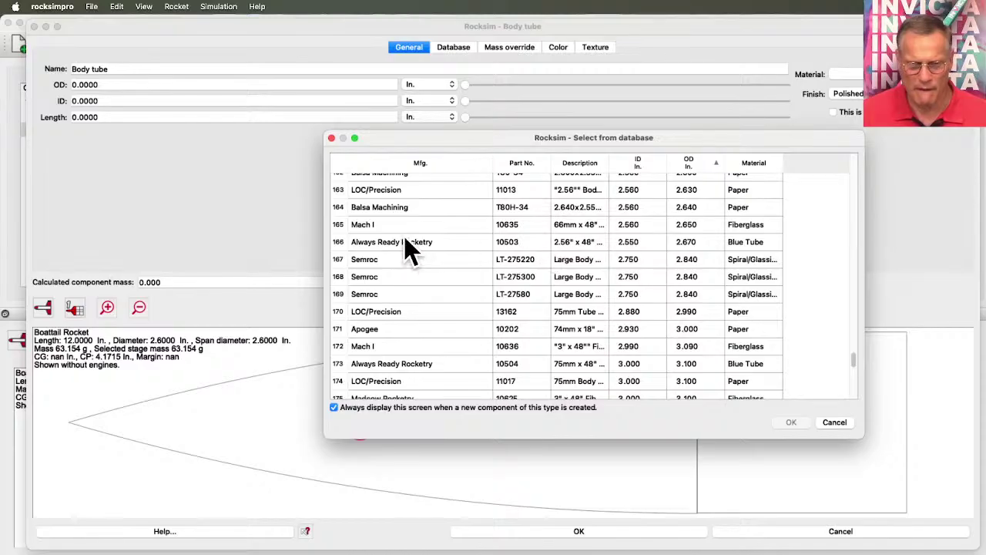
pyautogui.click(376, 329)
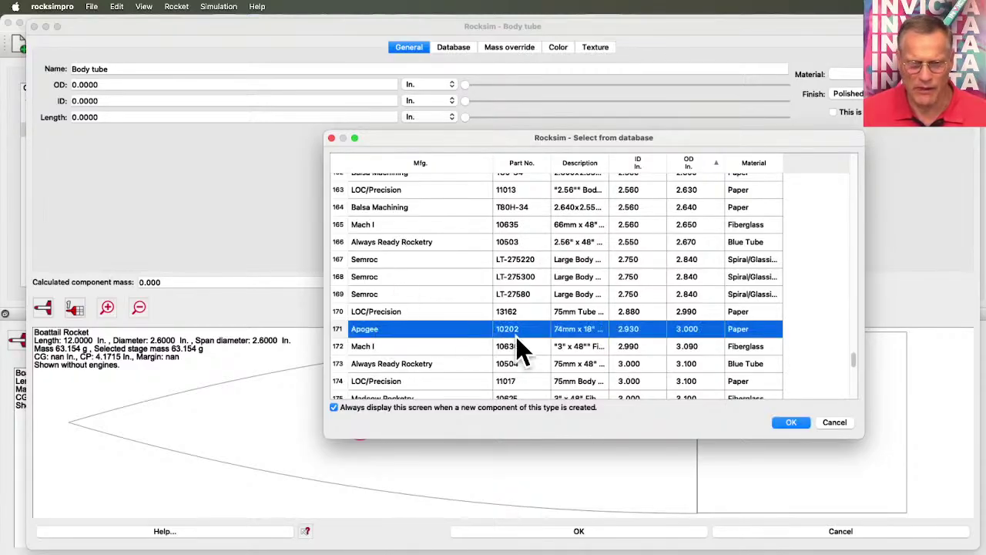
pyautogui.scroll(3, 521, 324)
pyautogui.click(375, 240)
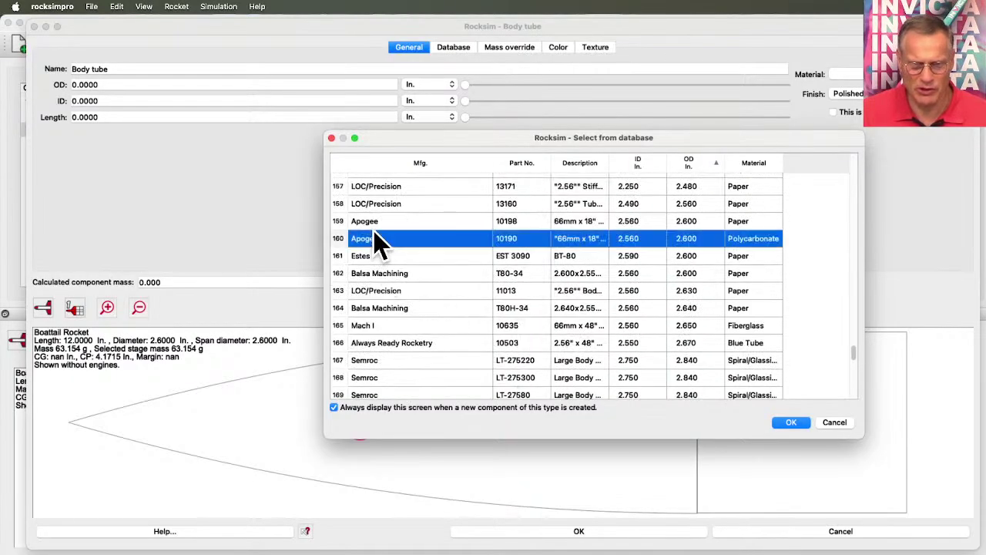
pyautogui.click(792, 422)
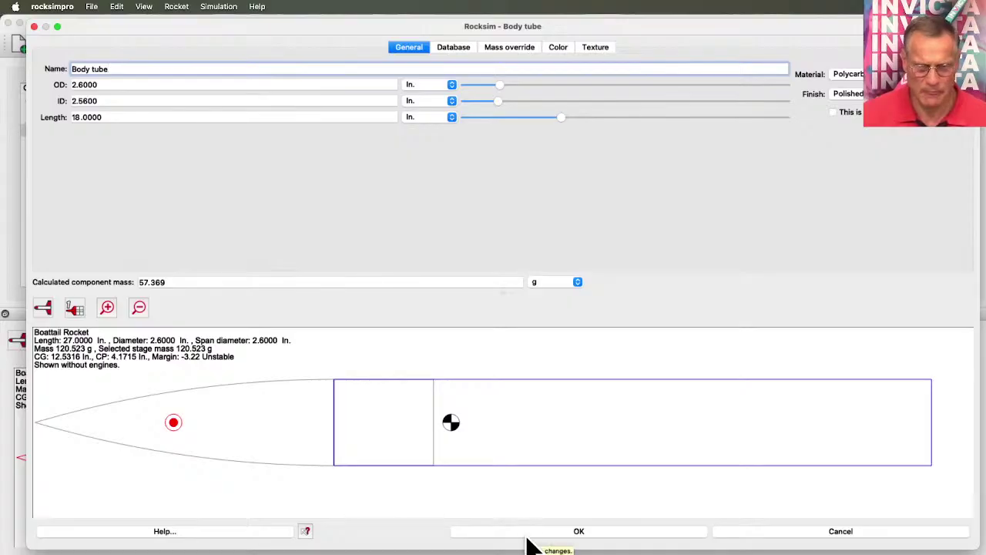
# - Set the body tube's diffuse color to a slightly darkened red, #e10000
pyautogui.click(558, 47)
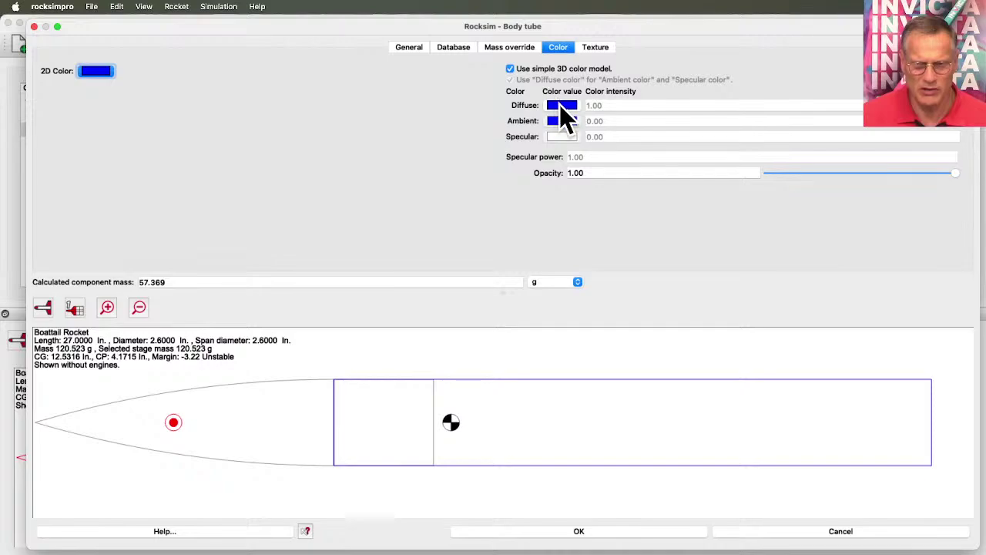
pyautogui.click(561, 106)
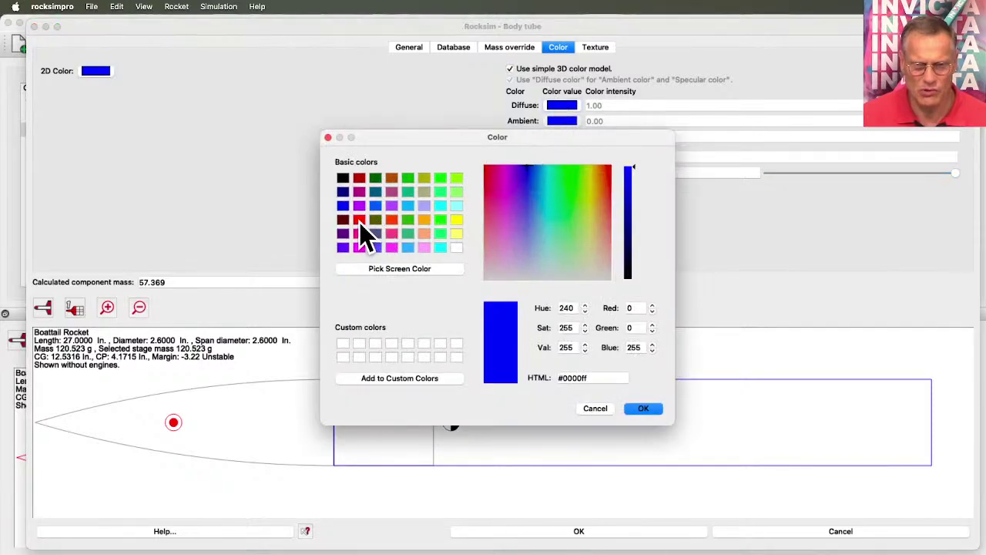
pyautogui.click(359, 220)
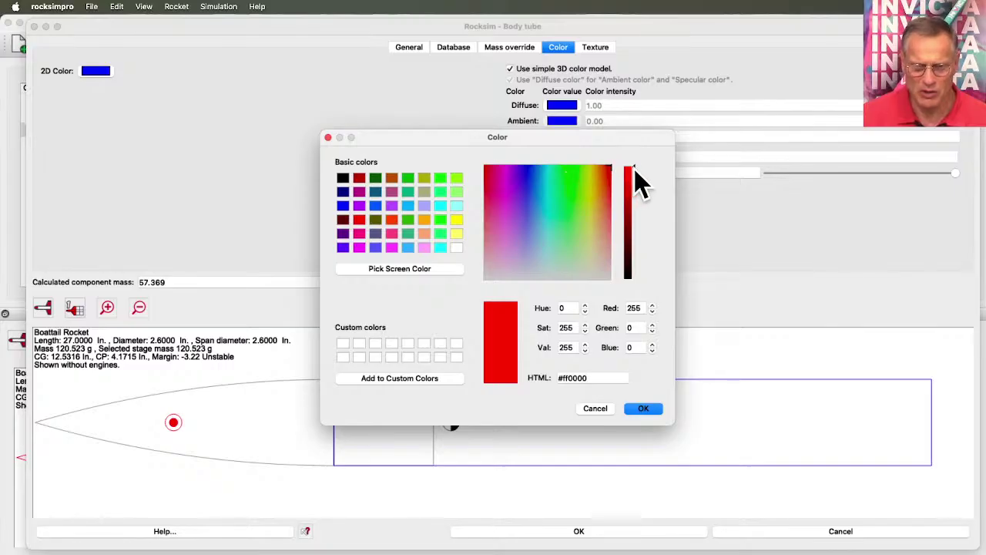
pyautogui.moveTo(636, 171); pyautogui.dragTo(635, 179)
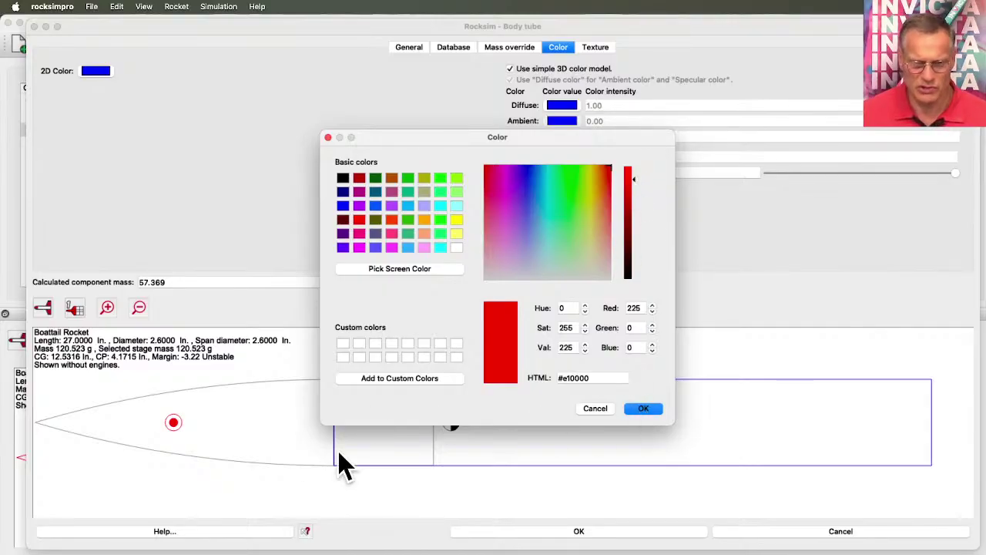
pyautogui.click(644, 409)
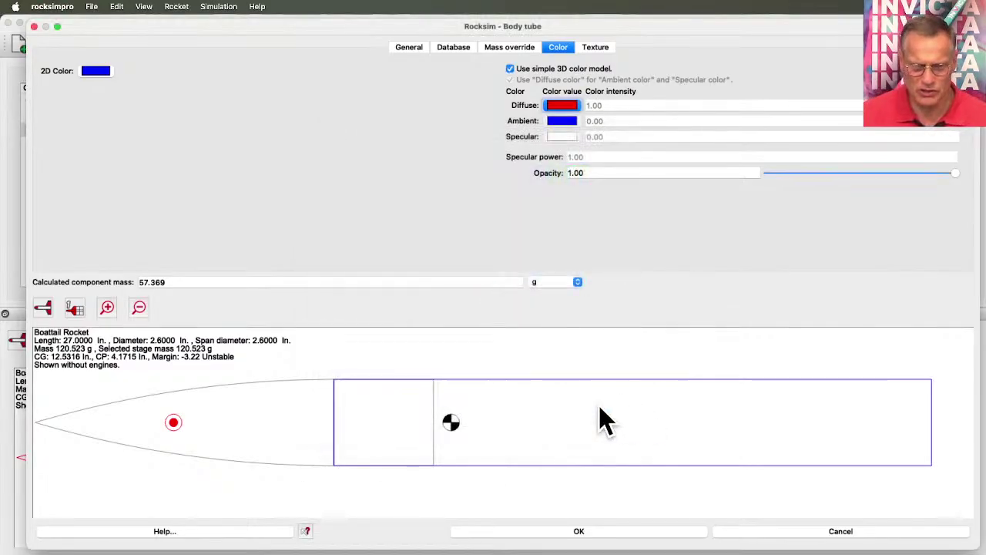
# - Set the body tube's 2D color to slate blue (#55557f) and accept the component changes
pyautogui.click(104, 72)
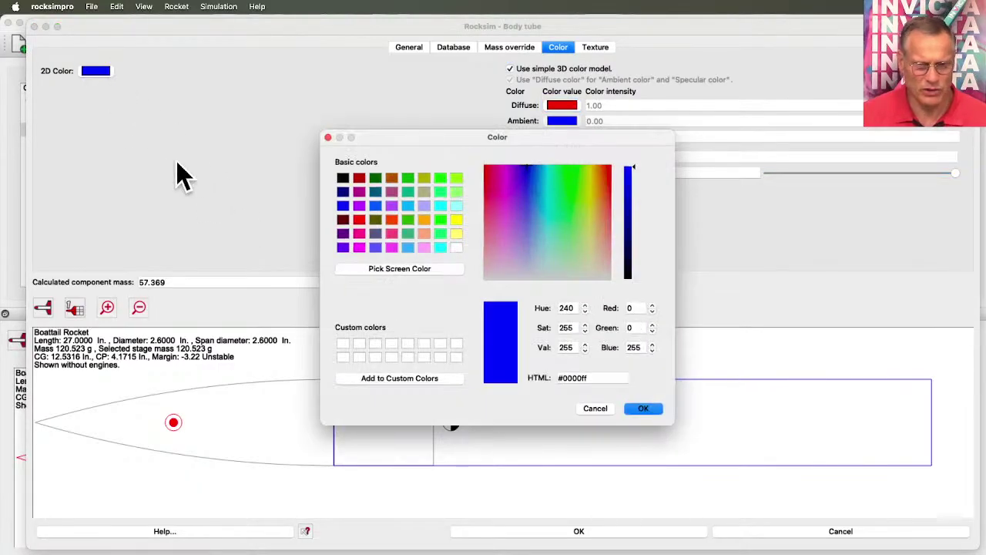
pyautogui.click(376, 234)
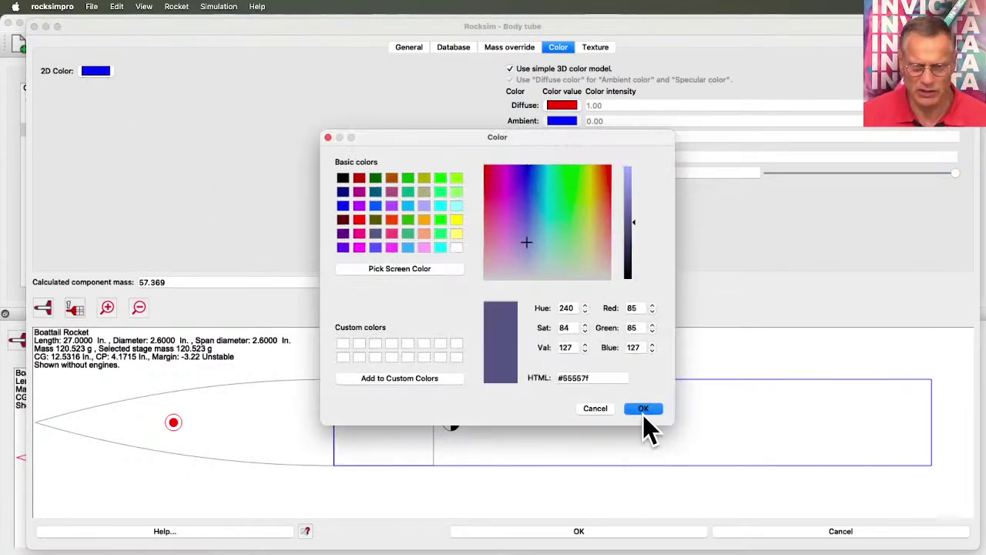
pyautogui.click(643, 409)
pyautogui.click(604, 531)
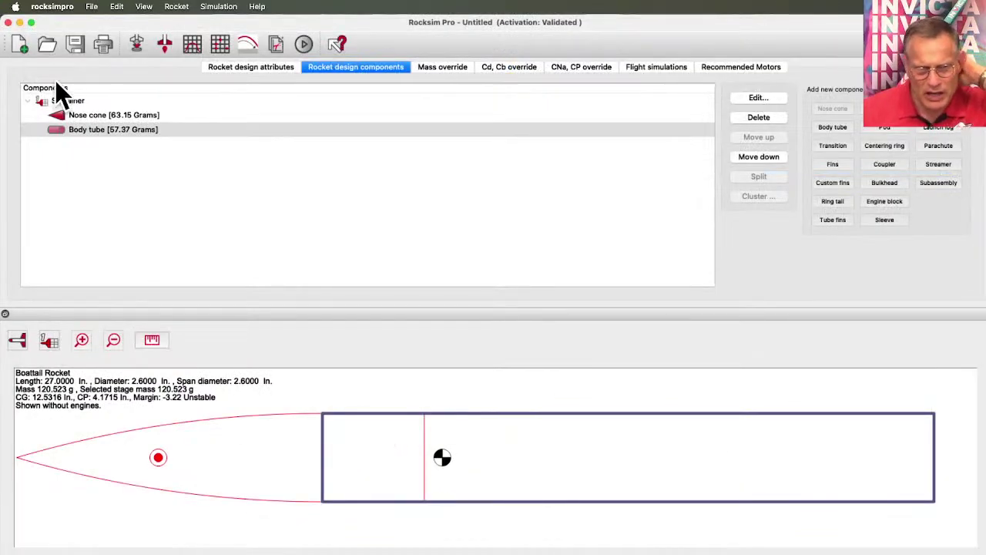
# - Save the design file to the Desktop as "Boattail Rocket"
pyautogui.click(75, 44)
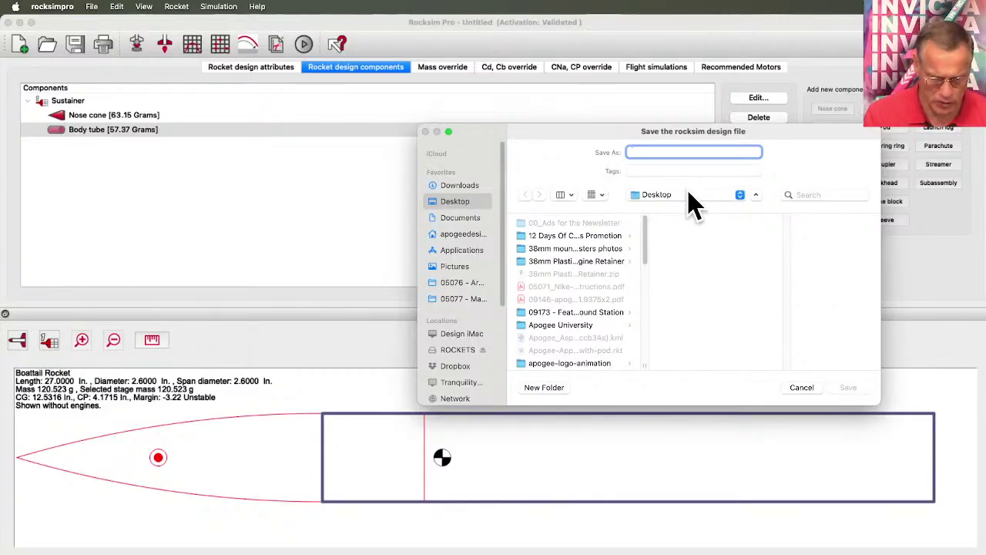
pyautogui.write('Boattail Rocket')
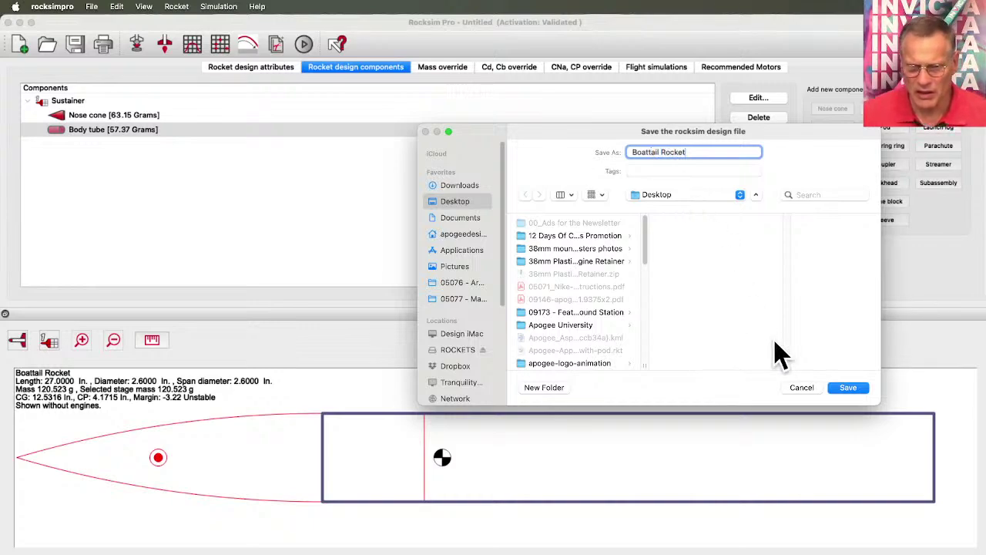
pyautogui.click(848, 389)
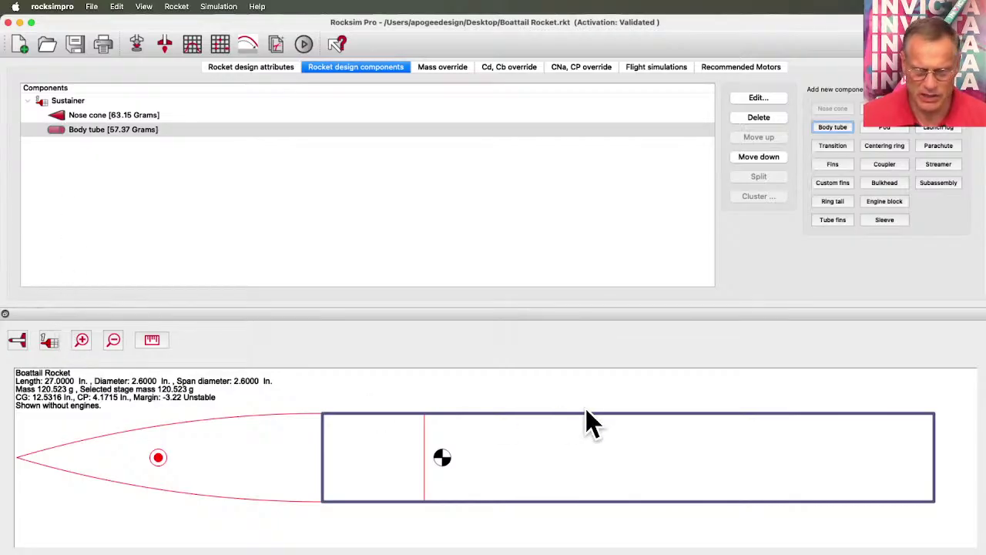
# - Duplicate the body tube by copying it and pasting the copy behind the original in the sustainer
pyautogui.click(98, 131)
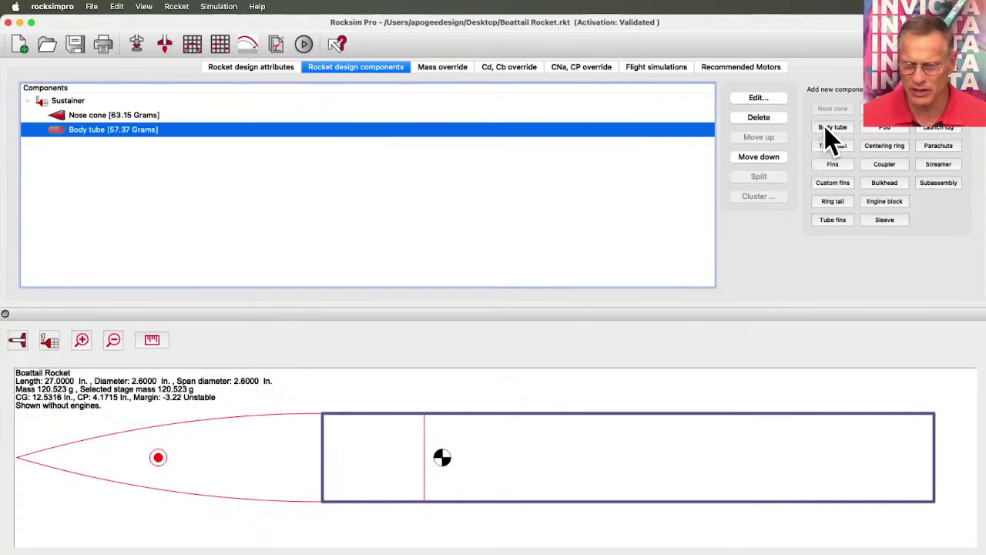
pyautogui.rightClick(135, 133)
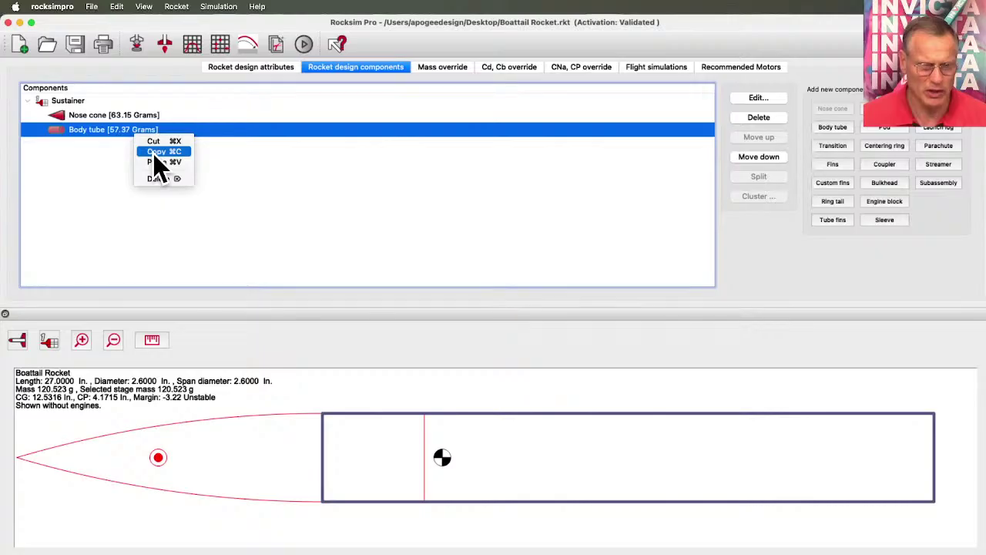
pyautogui.click(153, 152)
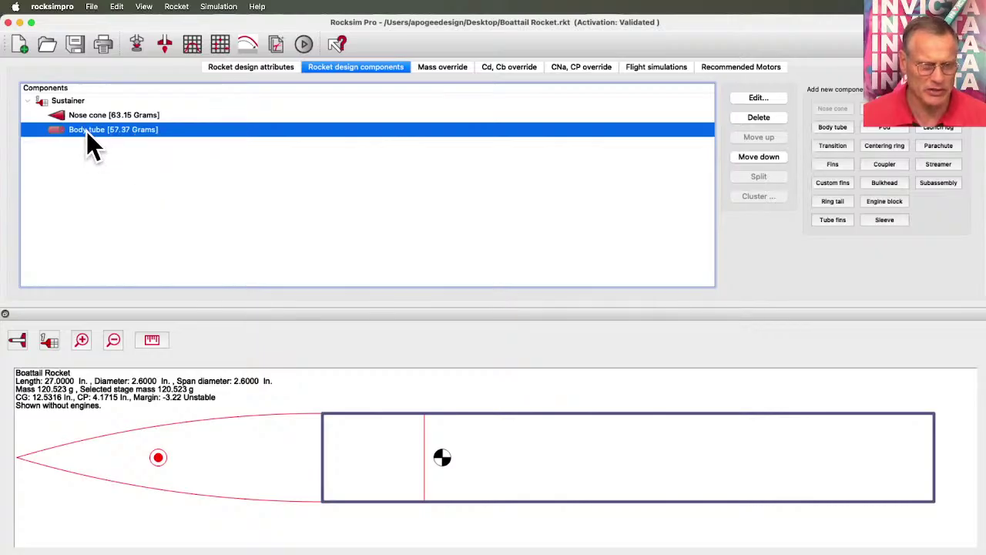
pyautogui.rightClick(88, 131)
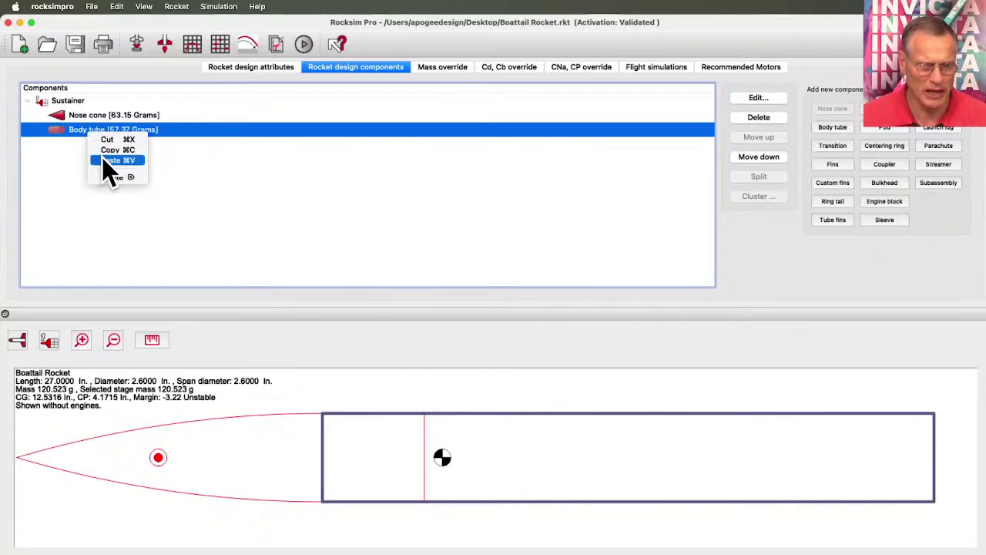
pyautogui.click(108, 160)
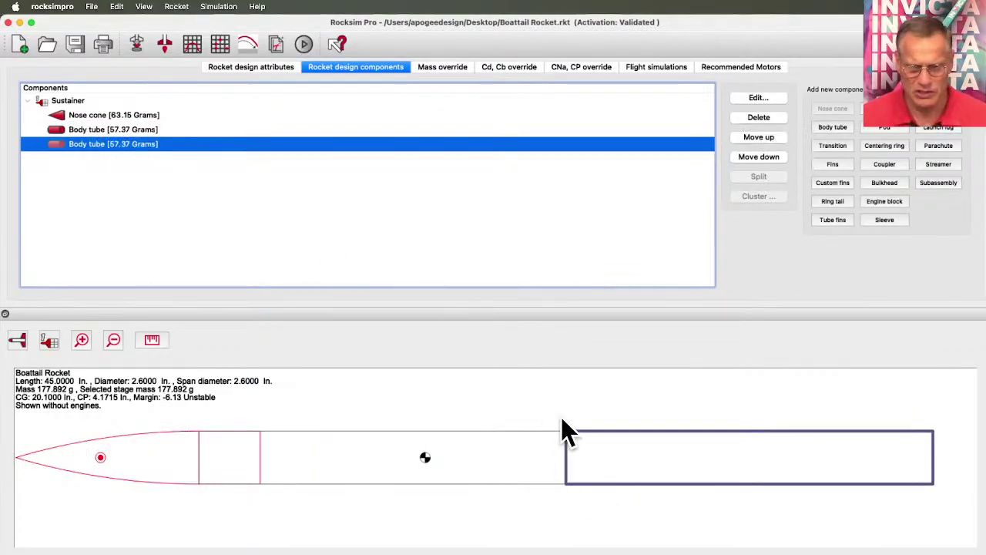
# - Set the second body tube's length to 9 in and its diffuse color to red (#ff0000)
pyautogui.doubleClick(80, 150)
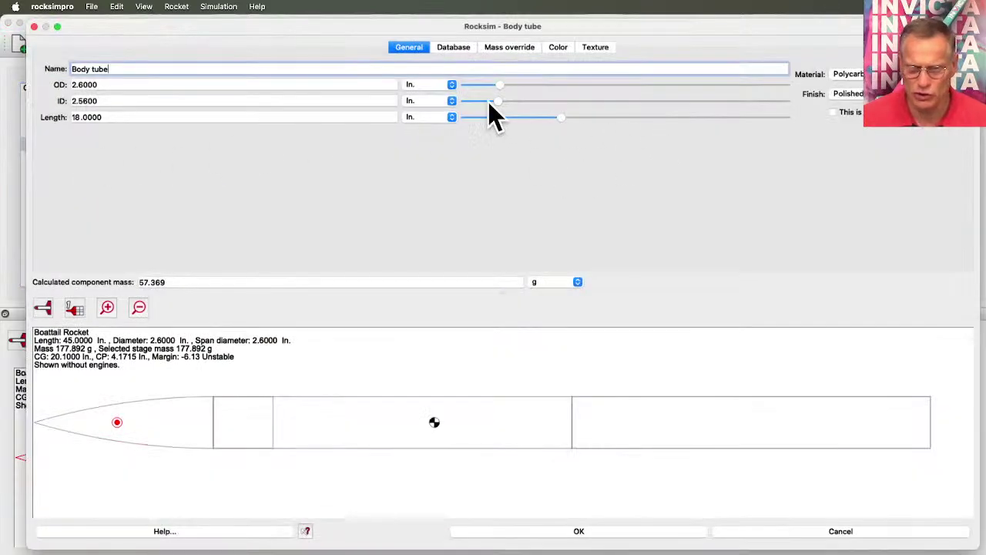
pyautogui.moveTo(125, 116); pyautogui.dragTo(56, 117)
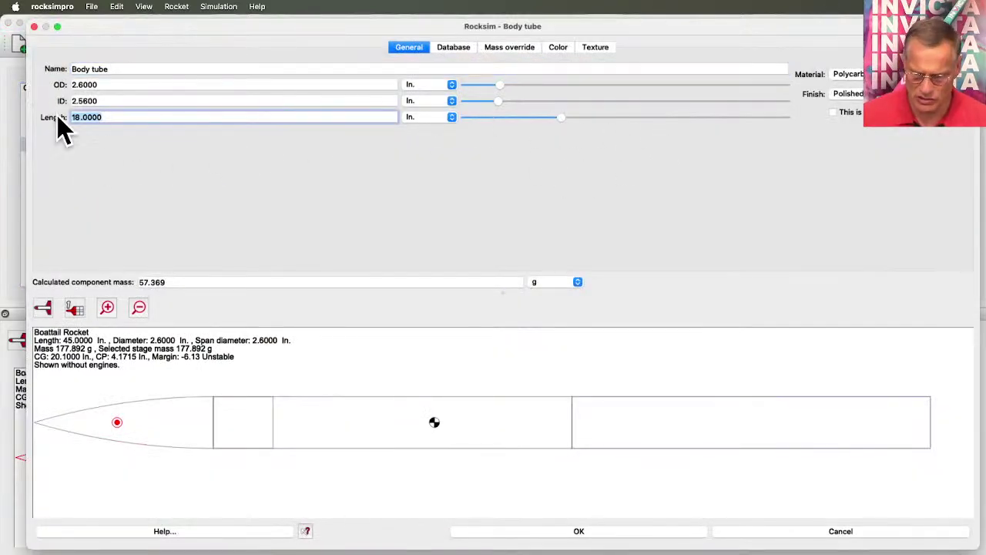
pyautogui.write('9')
pyautogui.press('Tab')
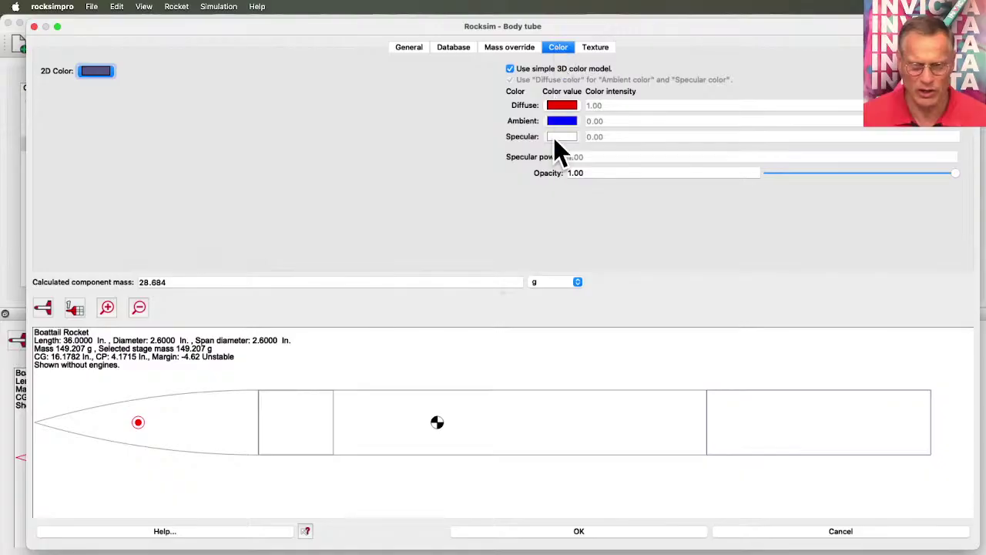
pyautogui.click(560, 107)
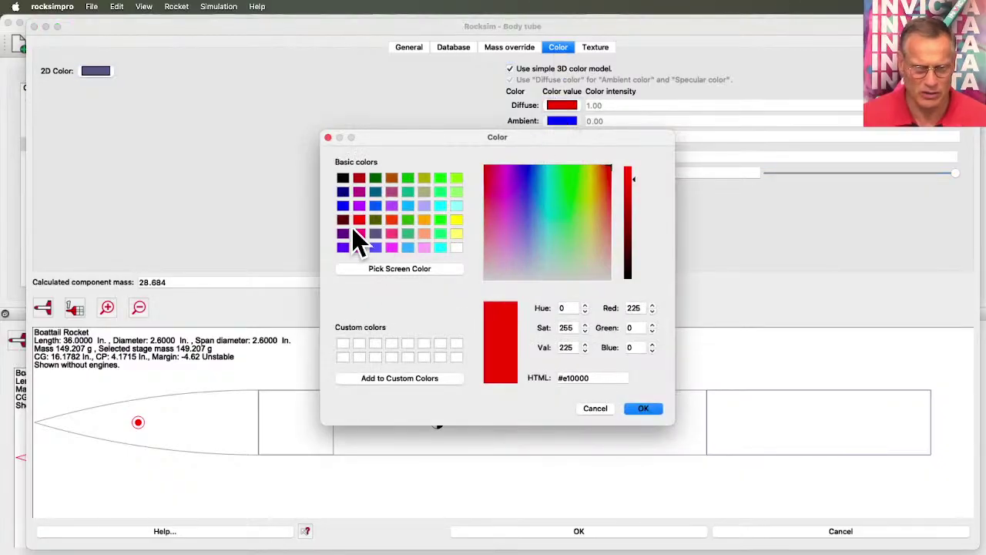
pyautogui.click(643, 408)
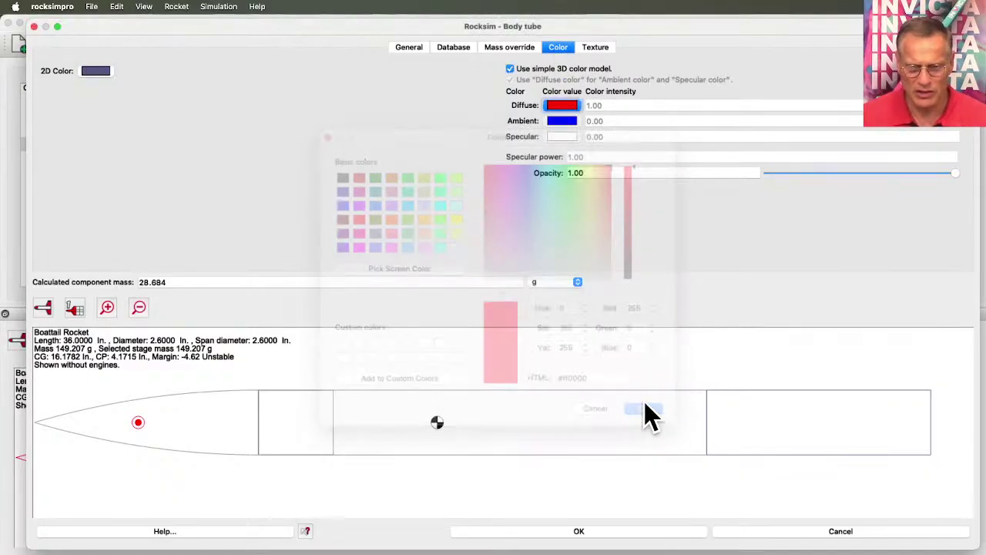
# - Accept the second body tube's changes and switch the rocket display to the 3D view
pyautogui.click(613, 536)
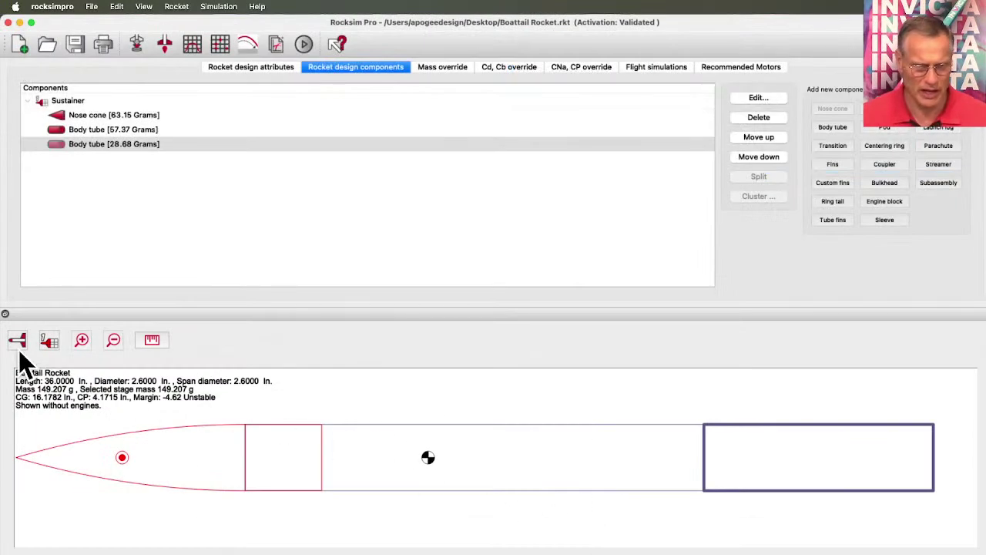
pyautogui.click(18, 343)
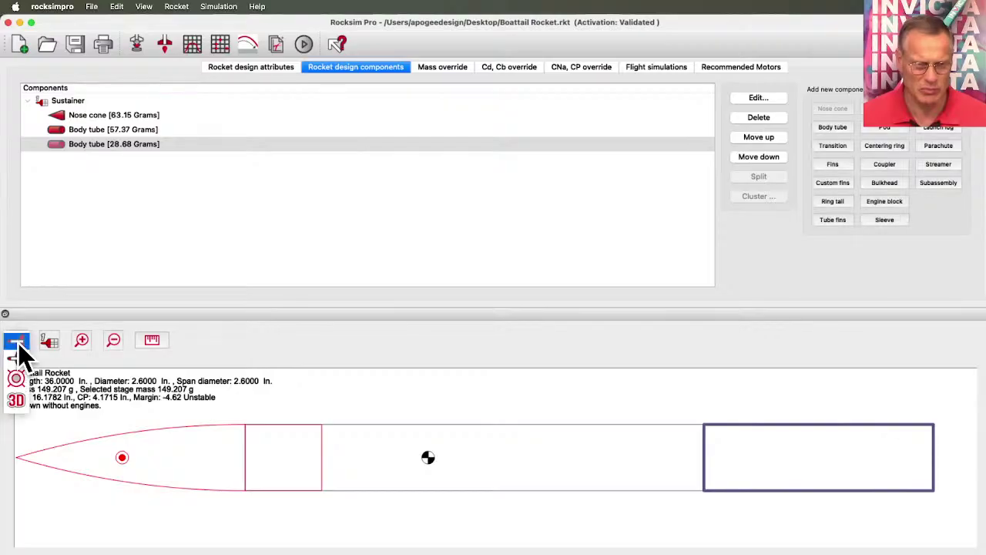
pyautogui.click(16, 400)
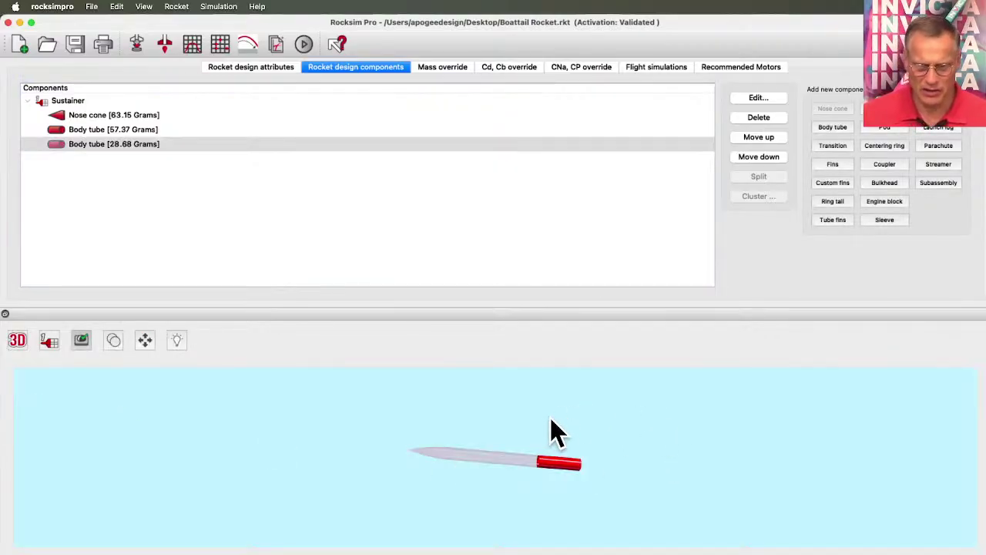
pyautogui.scroll(5, 547, 446)
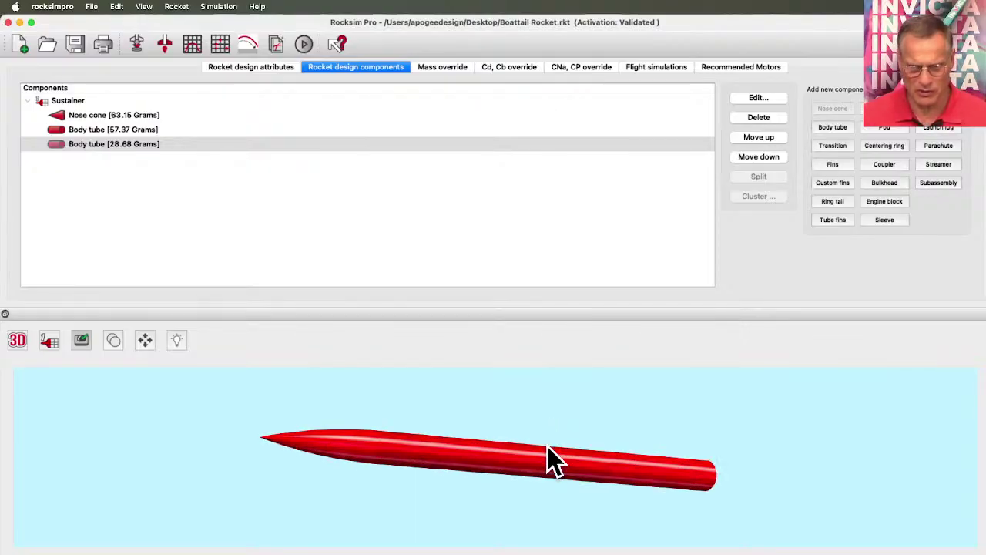
pyautogui.scroll(2, 548, 446)
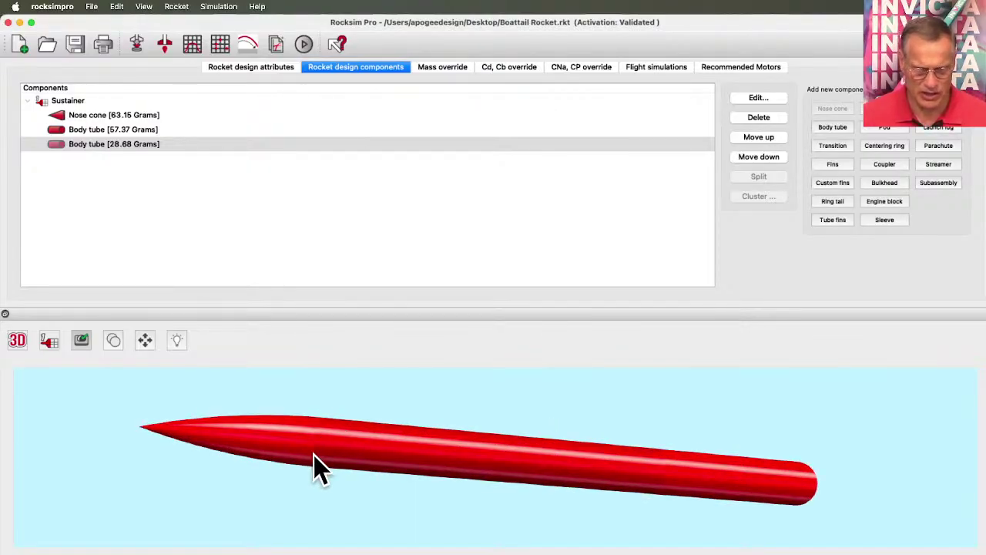
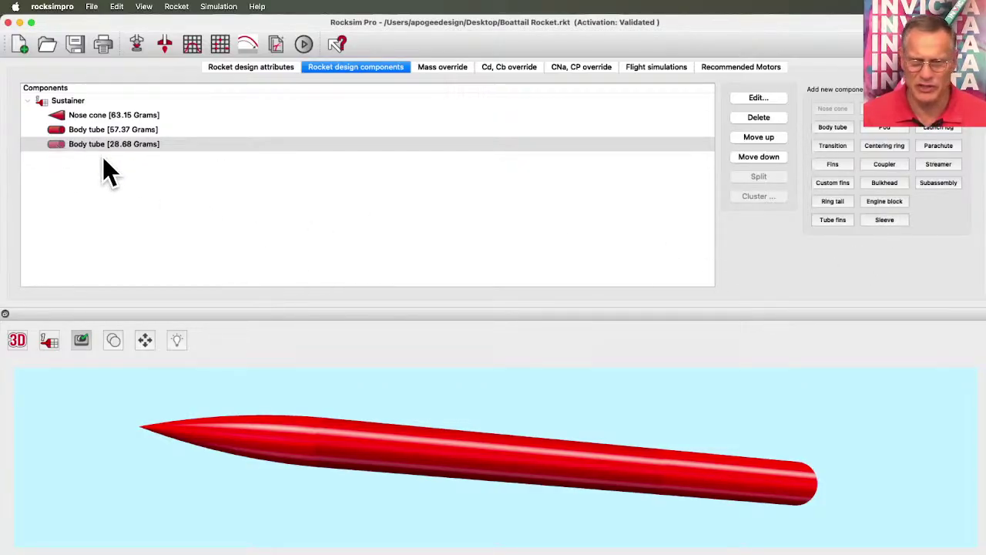
# - Add a custom fin set to the rear body tube without a database part, and enlarge its editing window and rocket preview
pyautogui.click(80, 146)
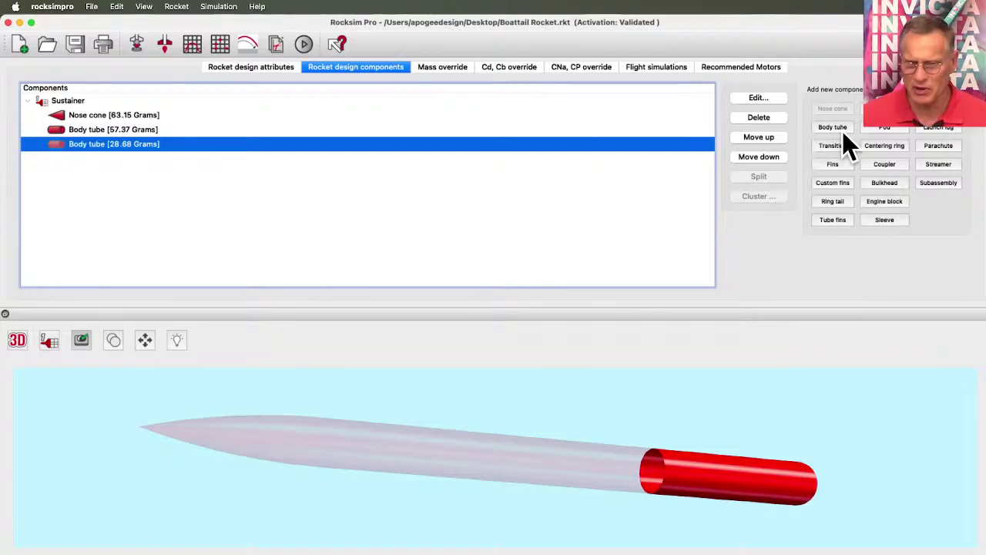
pyautogui.click(843, 184)
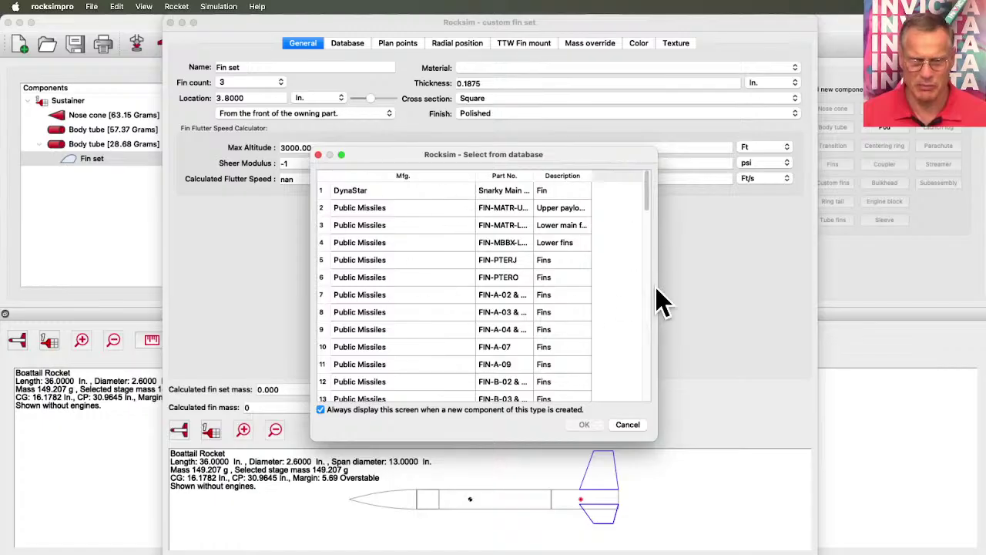
pyautogui.click(628, 425)
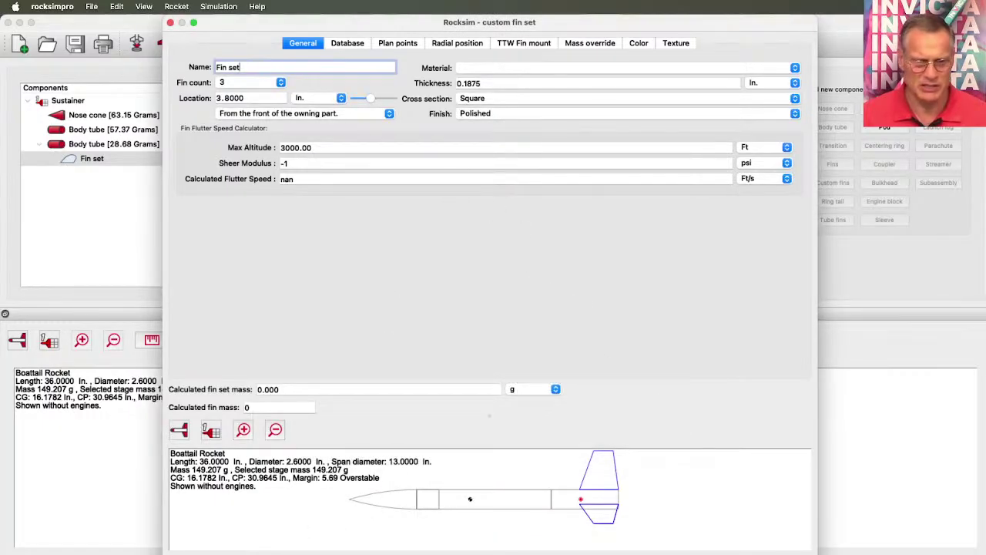
pyautogui.moveTo(191, 552); pyautogui.dragTo(97, 552)
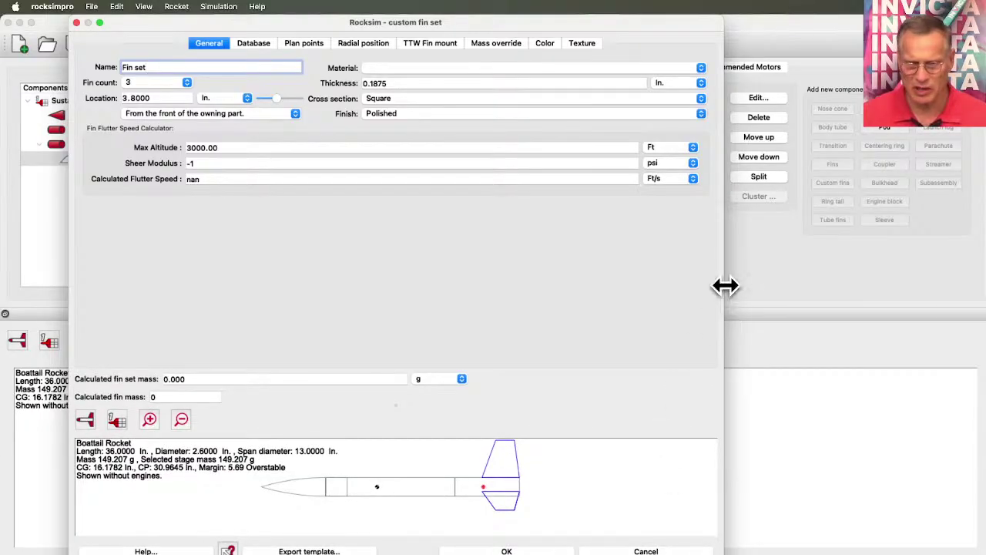
pyautogui.moveTo(726, 286); pyautogui.dragTo(959, 289)
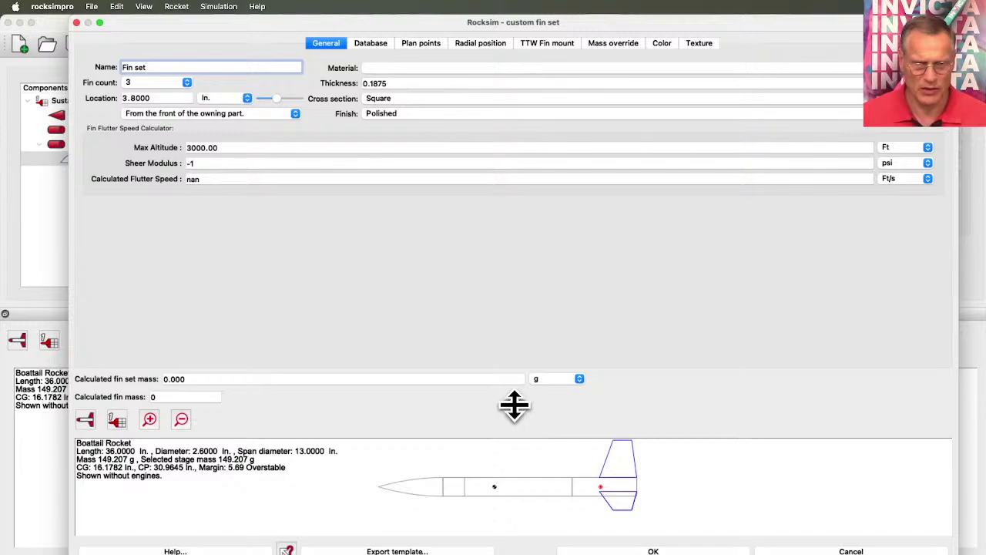
pyautogui.moveTo(515, 405); pyautogui.dragTo(526, 332)
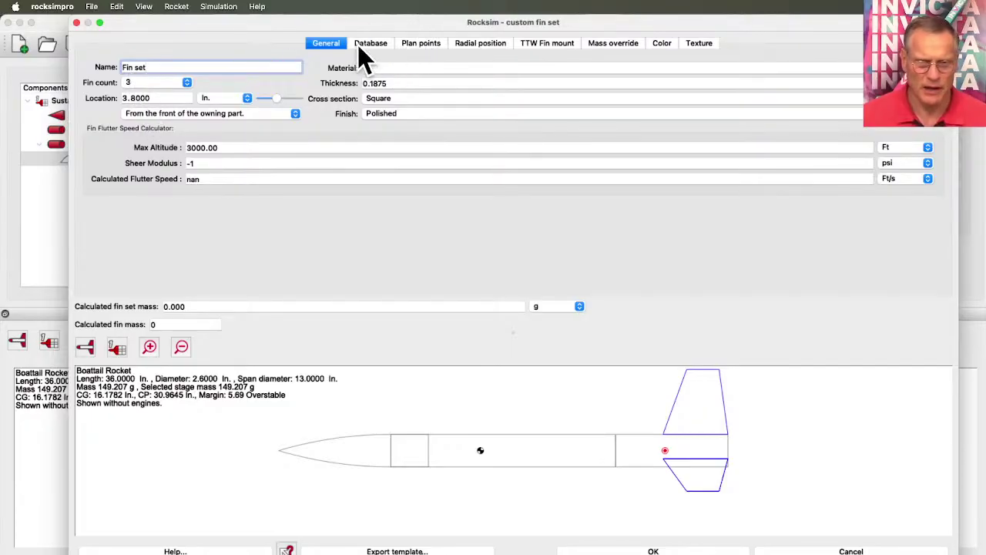
# - Set the fin set's material to Basswood and its thickness to 0.125 in
pyautogui.click(400, 68)
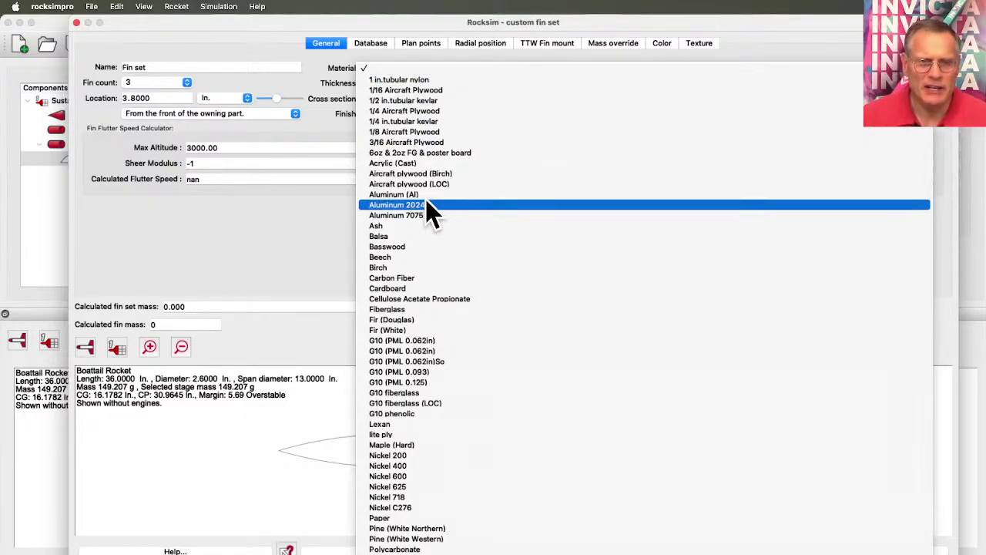
pyautogui.click(424, 246)
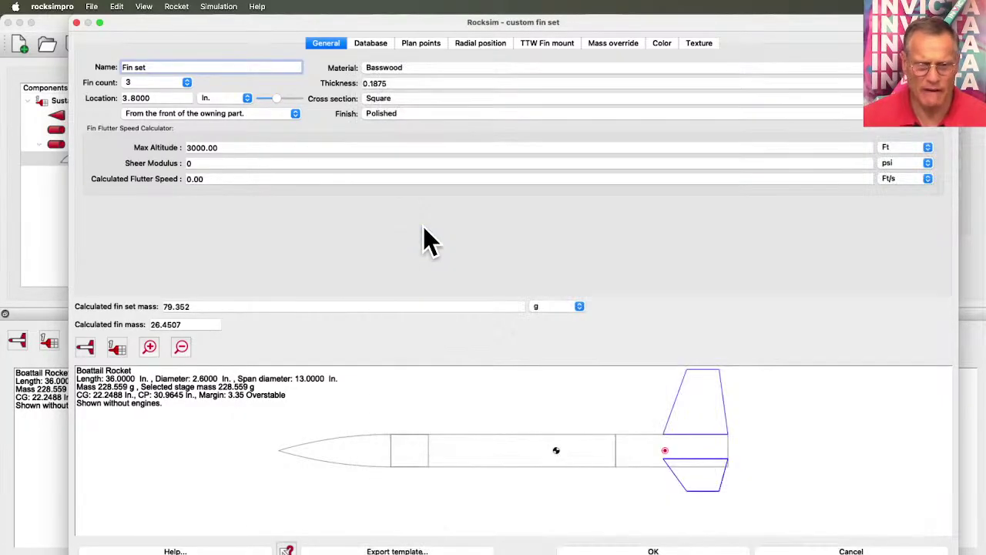
pyautogui.click(389, 85)
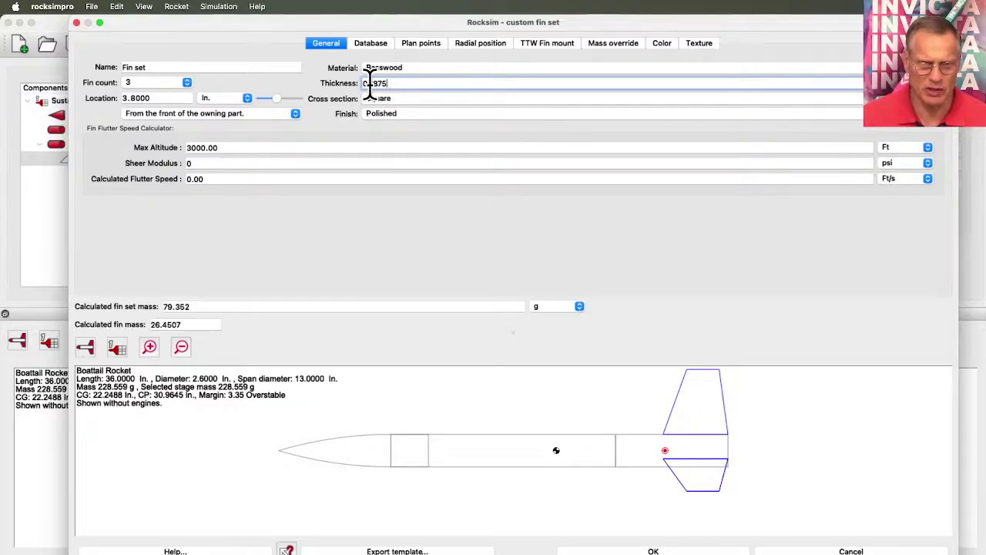
pyautogui.moveTo(371, 84); pyautogui.dragTo(388, 86)
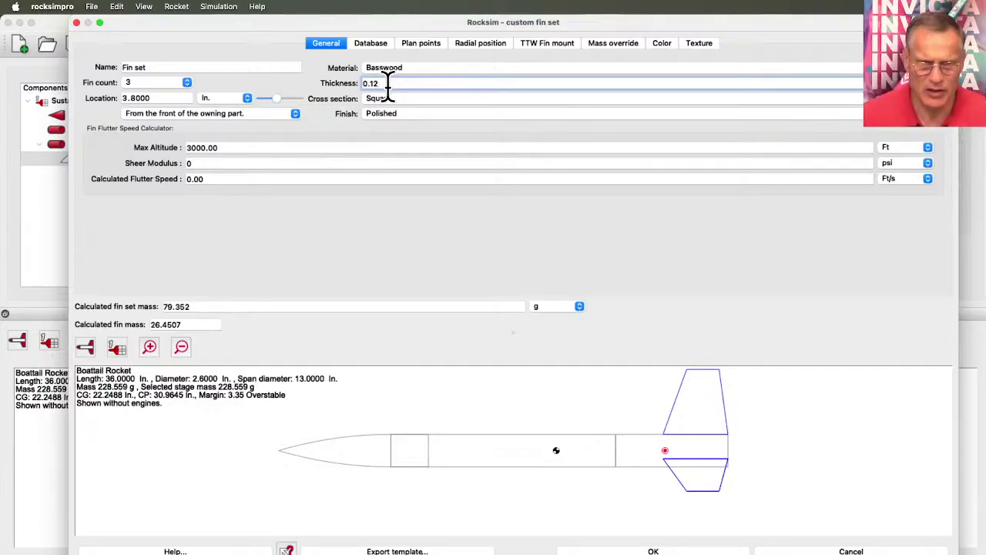
pyautogui.press('Tab')
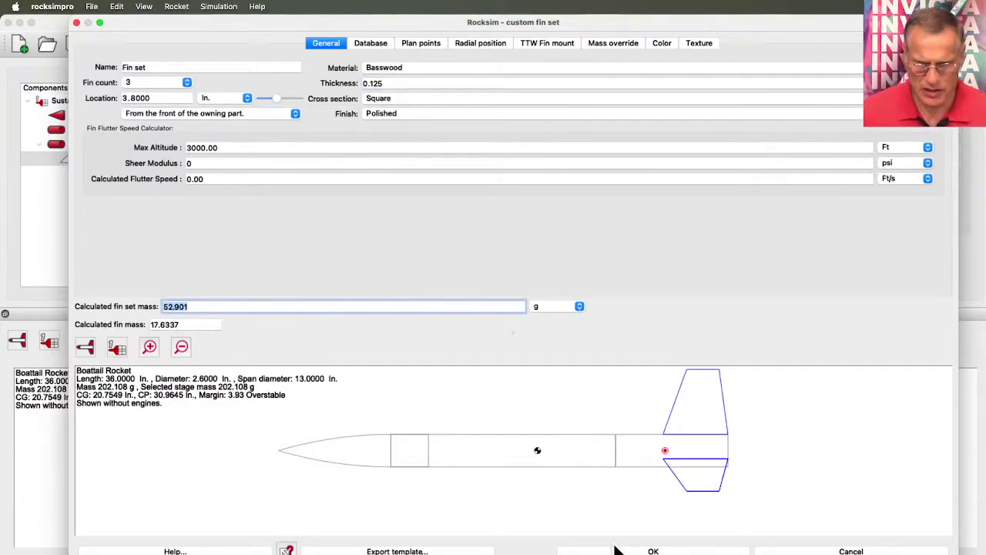
# - Reshape the fin planform by moving its rear tip point to about (4.96, 2.6) in and its front tip point to about (1.36, 4.01) in
pyautogui.click(416, 46)
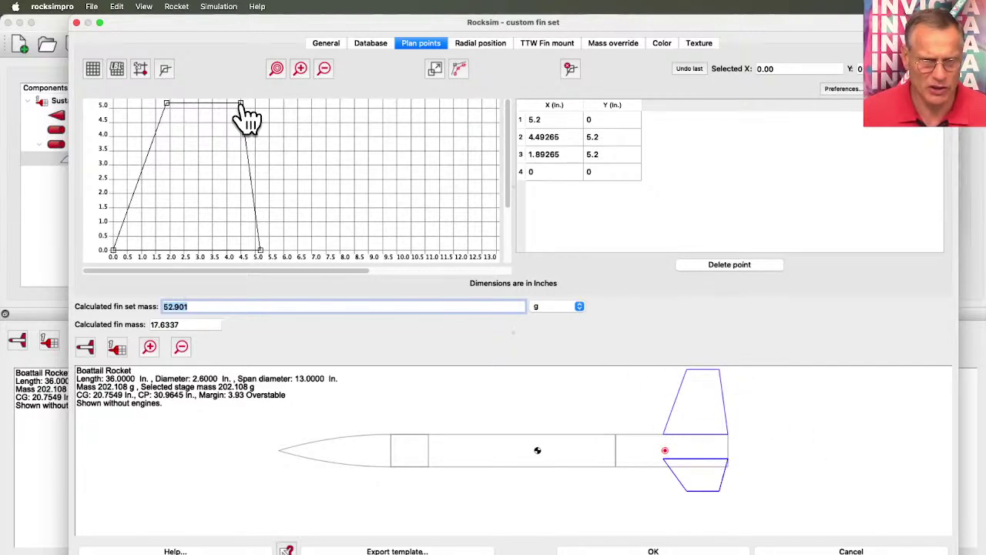
pyautogui.moveTo(241, 106); pyautogui.dragTo(248, 171)
pyautogui.click(167, 104)
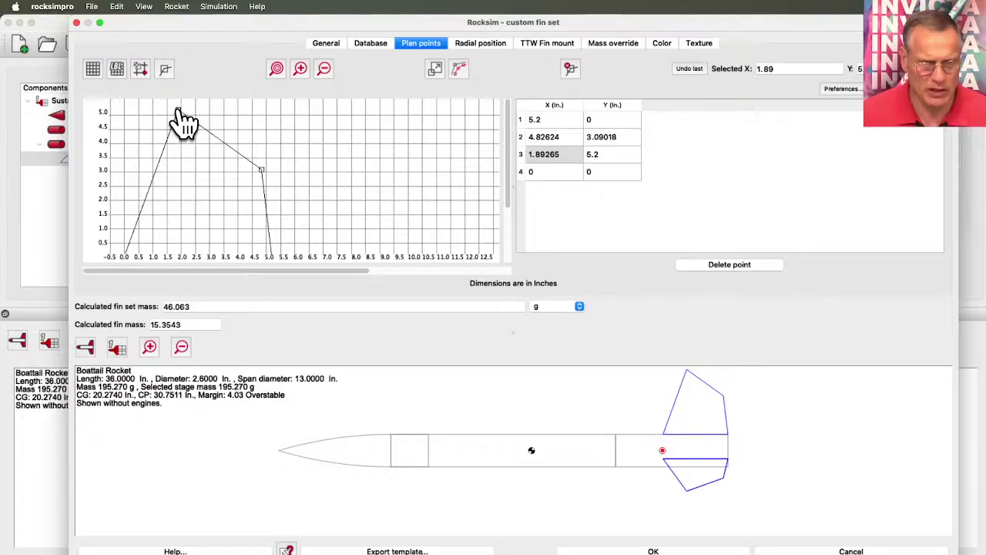
pyautogui.moveTo(178, 110); pyautogui.dragTo(162, 144)
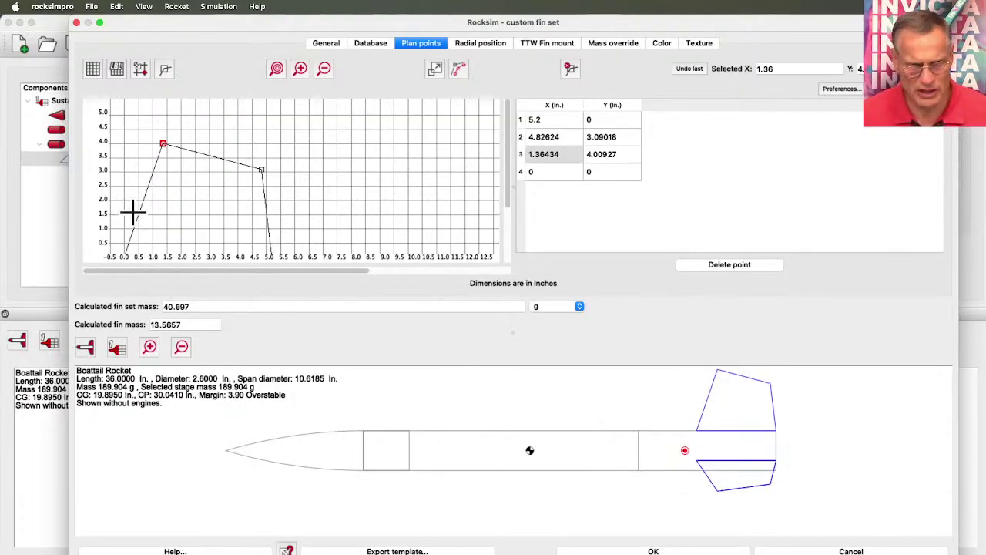
pyautogui.moveTo(263, 169)
pyautogui.mouseDown()
pyautogui.moveTo(250, 183)
pyautogui.moveTo(265, 185)
pyautogui.mouseUp()
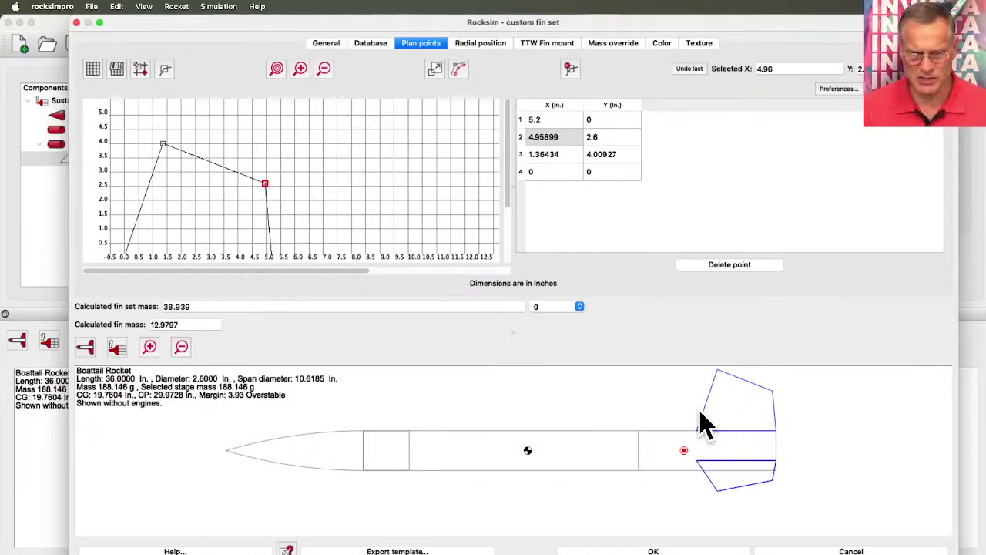
# - Set the fin set's 2D color to orange (#ffaa00)
pyautogui.click(660, 43)
pyautogui.click(138, 68)
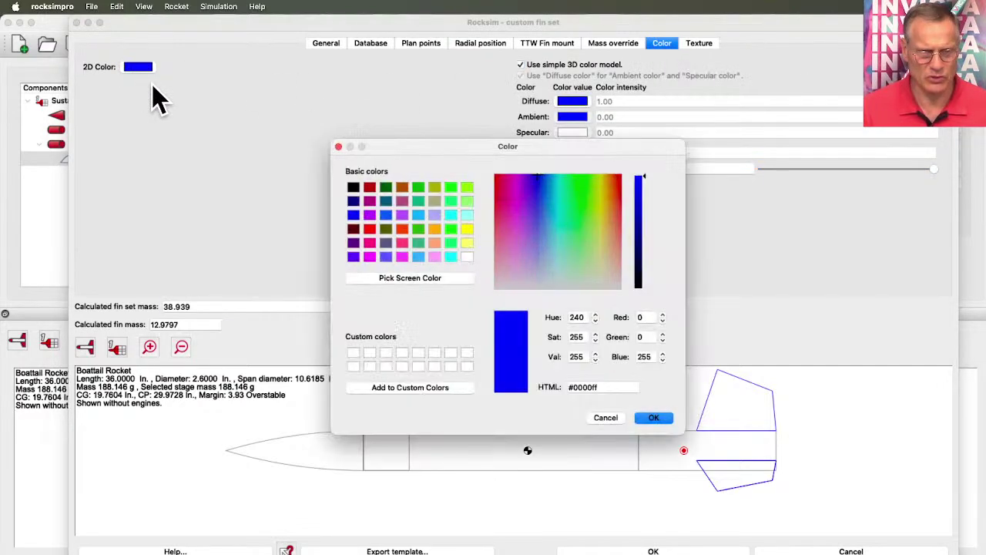
pyautogui.click(434, 229)
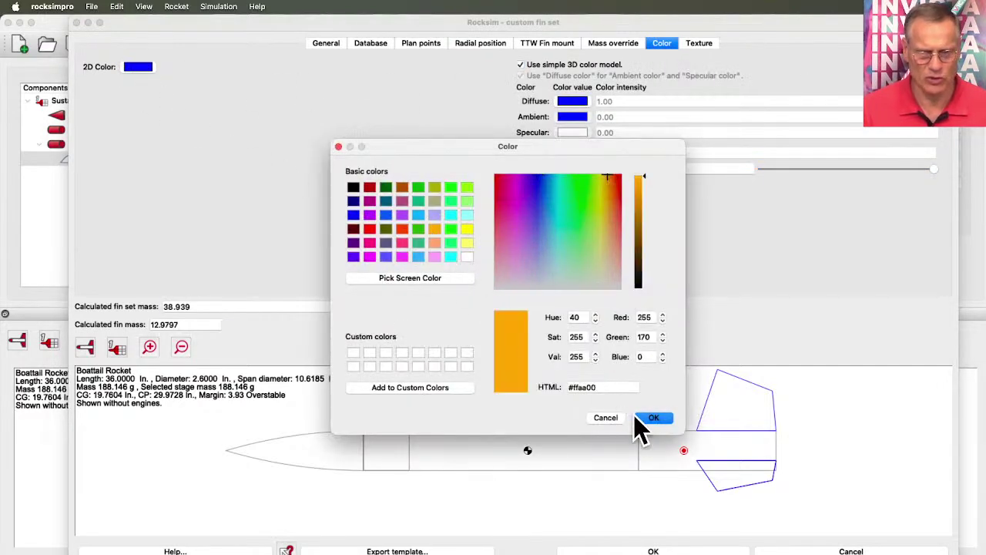
pyautogui.click(655, 416)
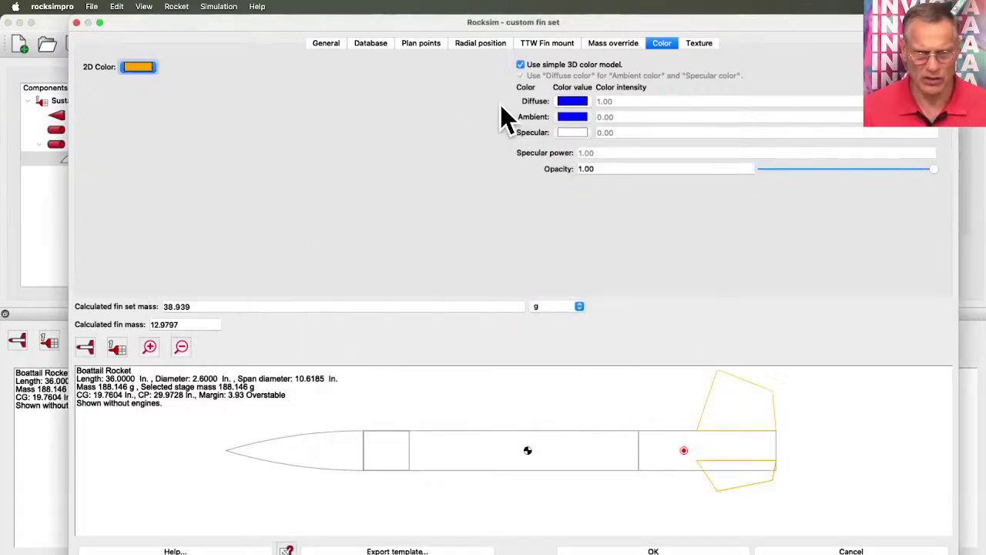
# - Set the fin set's diffuse color to dark gray and accept the fin set
pyautogui.click(572, 102)
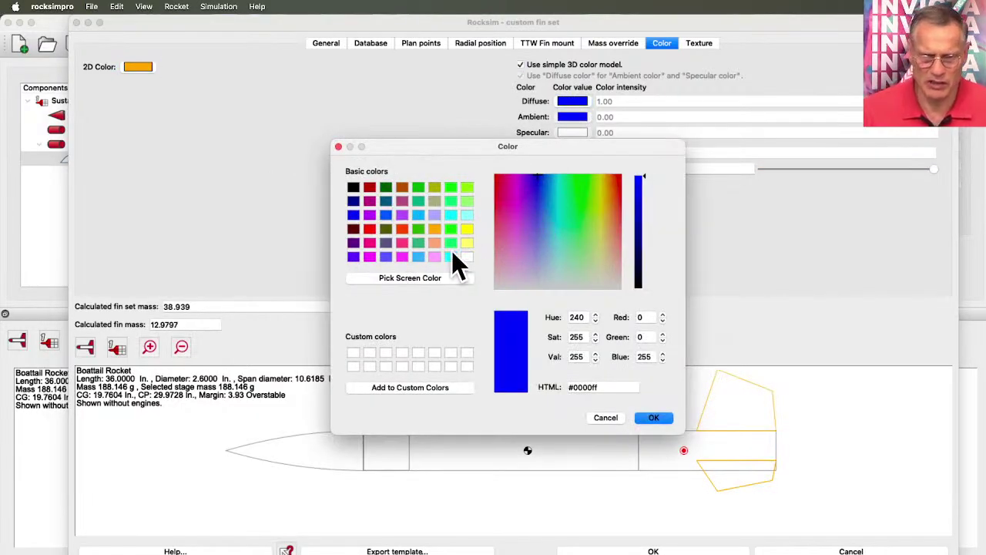
pyautogui.click(352, 188)
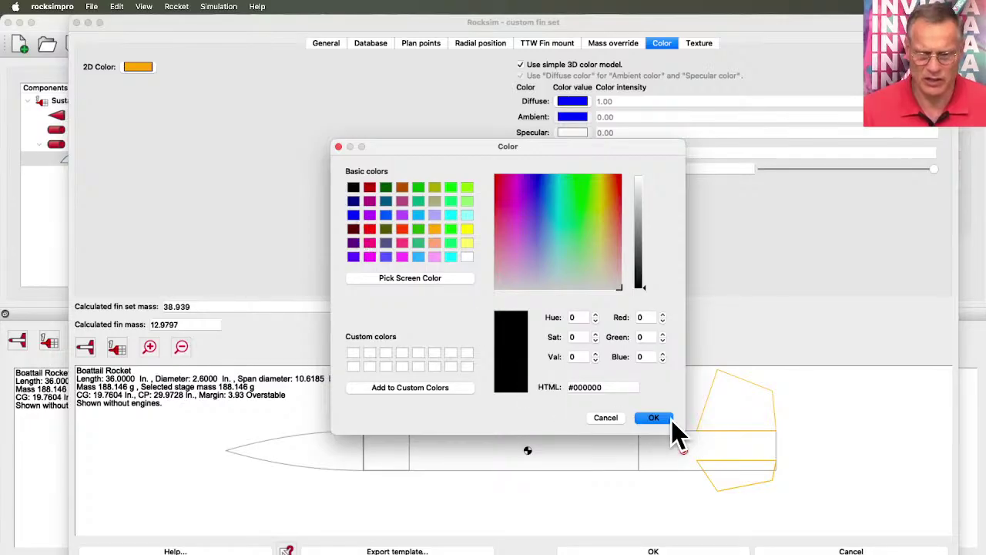
pyautogui.click(641, 238)
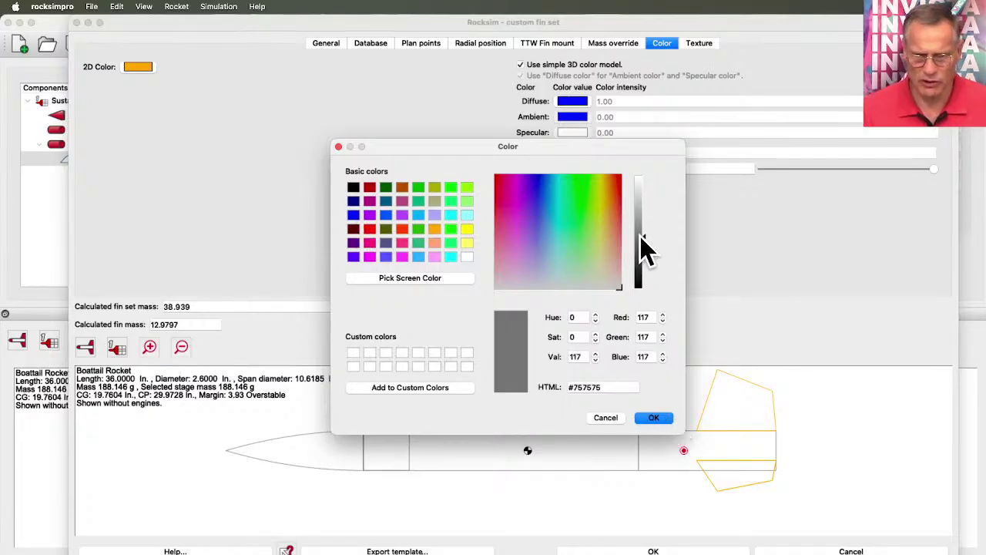
pyautogui.moveTo(641, 235); pyautogui.dragTo(639, 242)
pyautogui.click(658, 416)
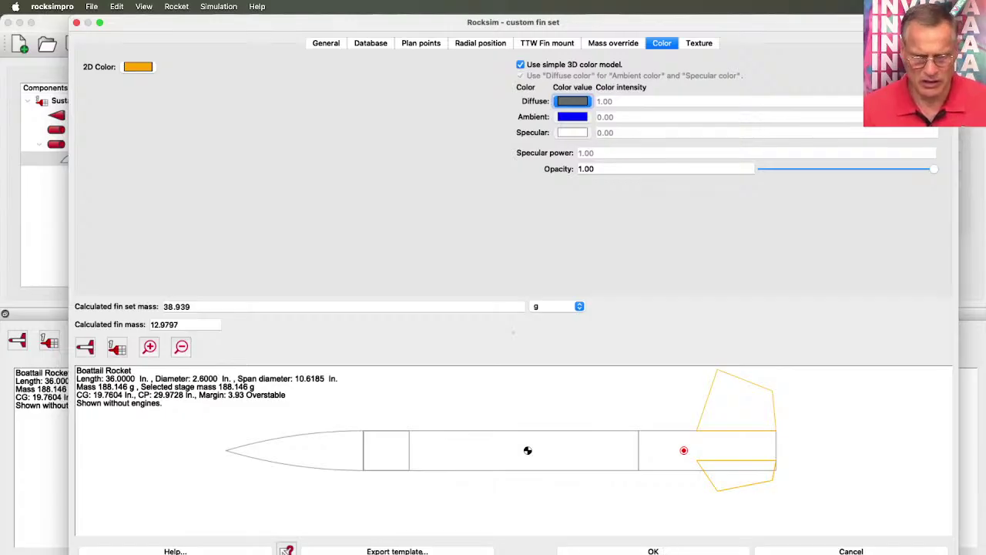
pyautogui.click(688, 552)
pyautogui.moveTo(659, 547); pyautogui.dragTo(507, 519)
pyautogui.scroll(-5, 648, 454)
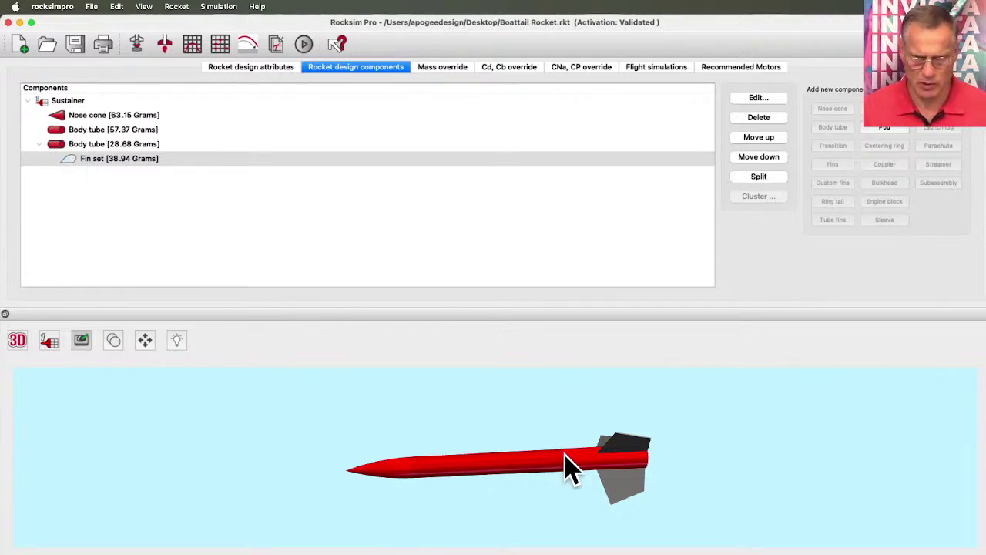
# - Add a tube coupler to the front body tube using Apogee part 13045 (AC-66A) from the database, and enlarge its editing window
pyautogui.click(93, 133)
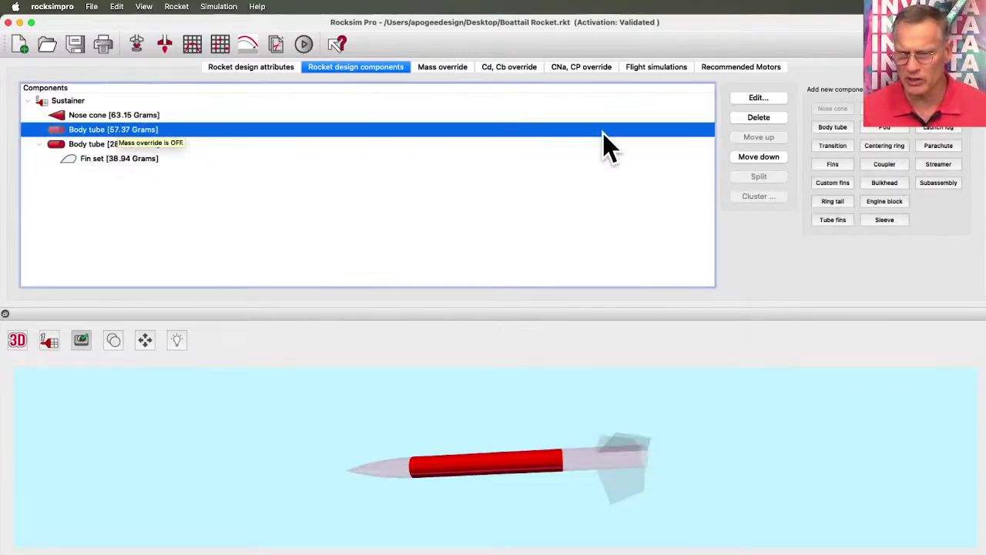
pyautogui.click(887, 163)
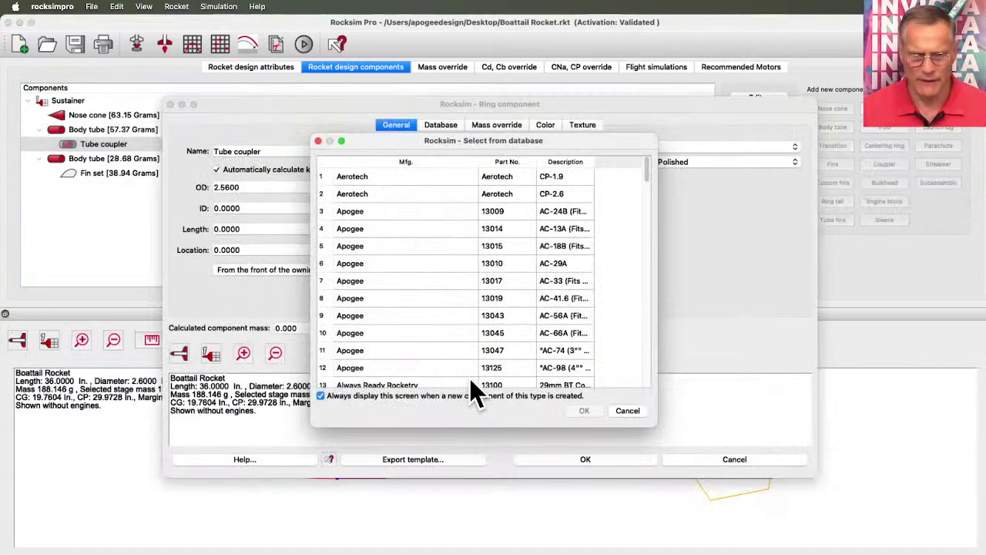
pyautogui.click(554, 334)
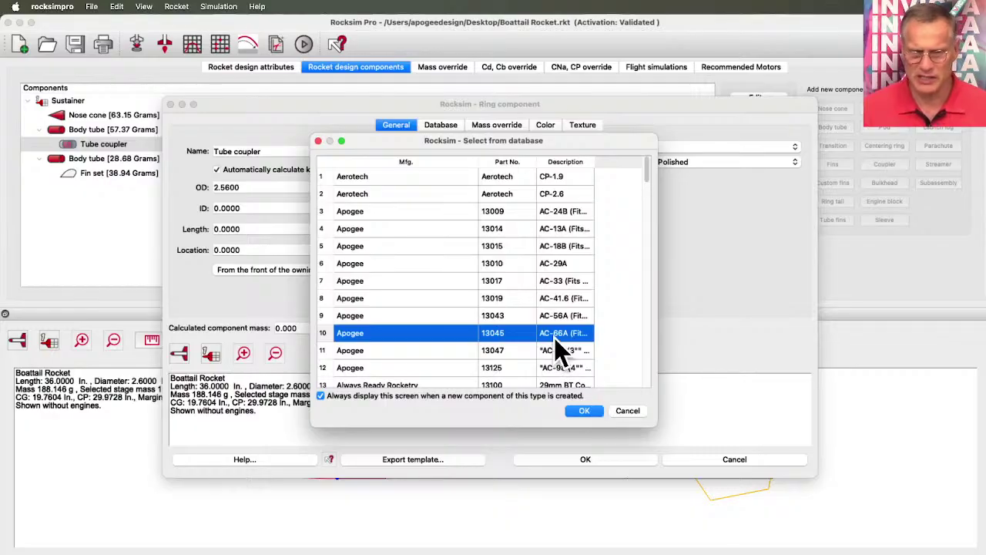
pyautogui.click(584, 410)
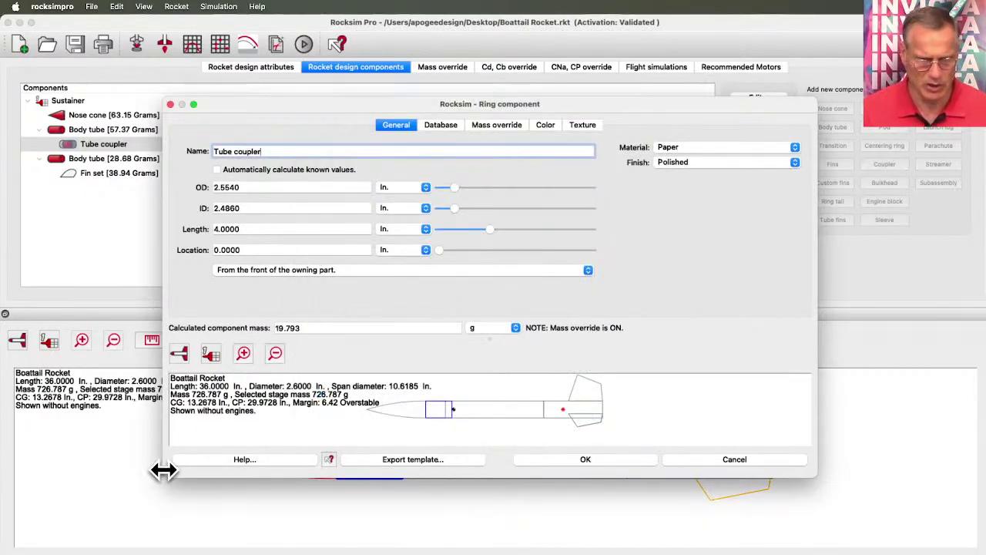
pyautogui.moveTo(164, 471); pyautogui.dragTo(66, 553)
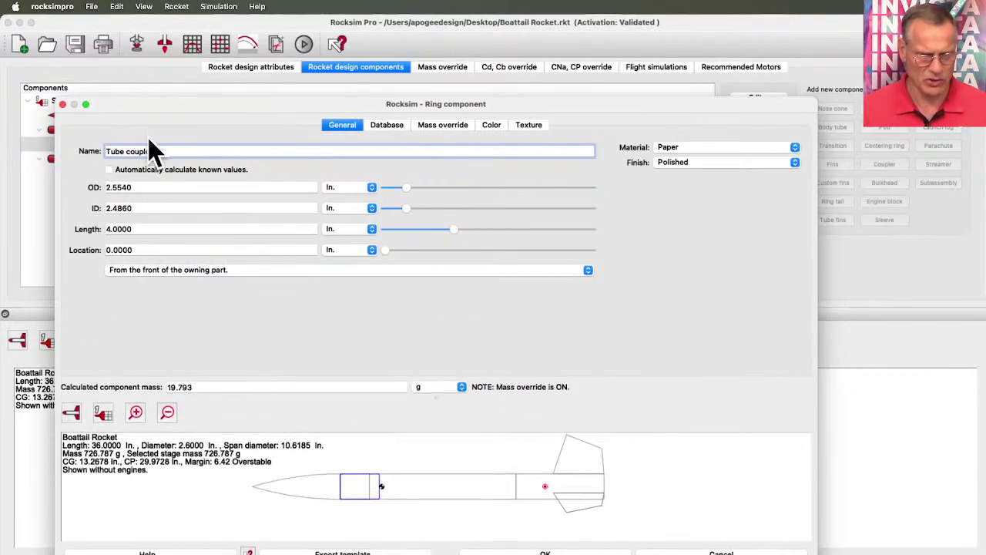
pyautogui.moveTo(124, 97); pyautogui.dragTo(123, 17)
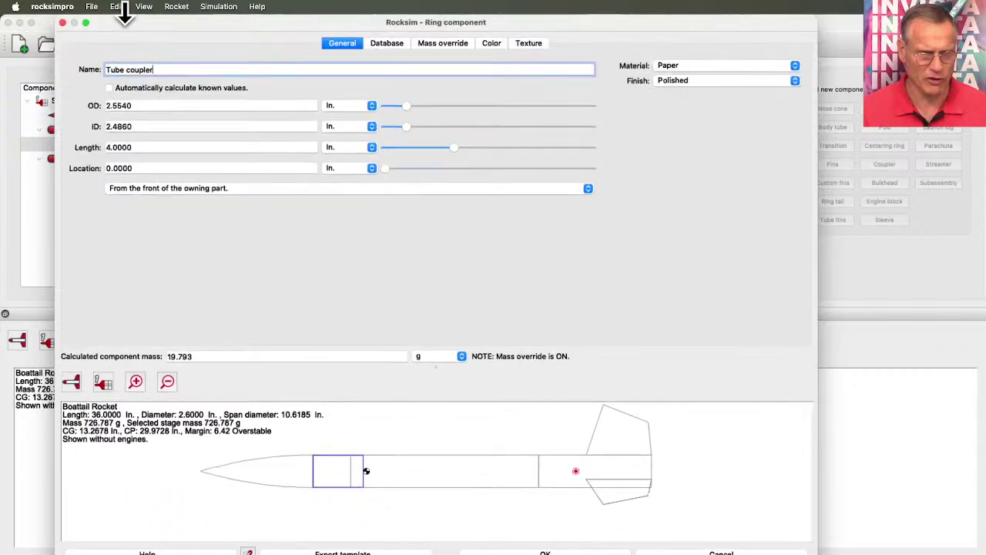
# - Position the tube coupler at -2 in, measured from the base of the owning part
pyautogui.moveTo(818, 327); pyautogui.dragTo(957, 328)
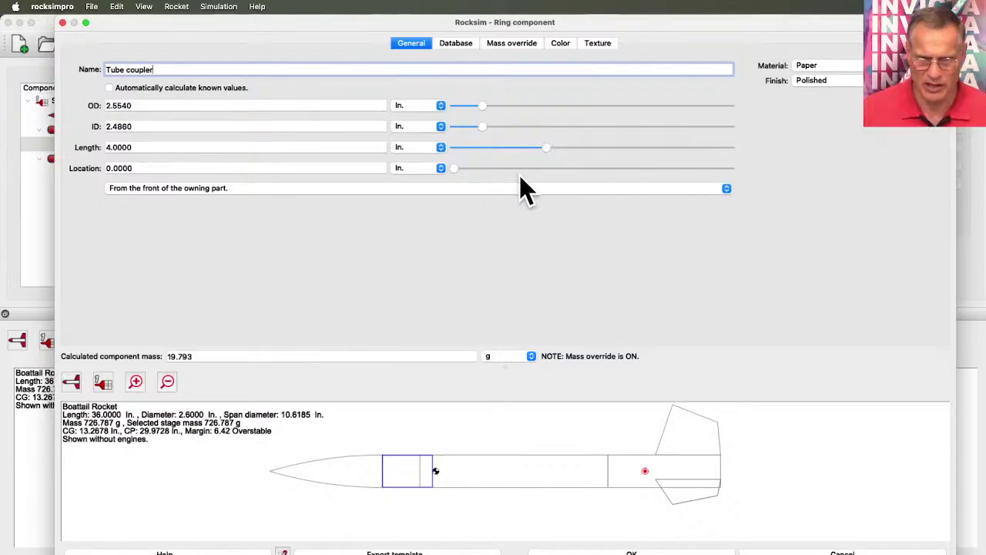
pyautogui.click(406, 192)
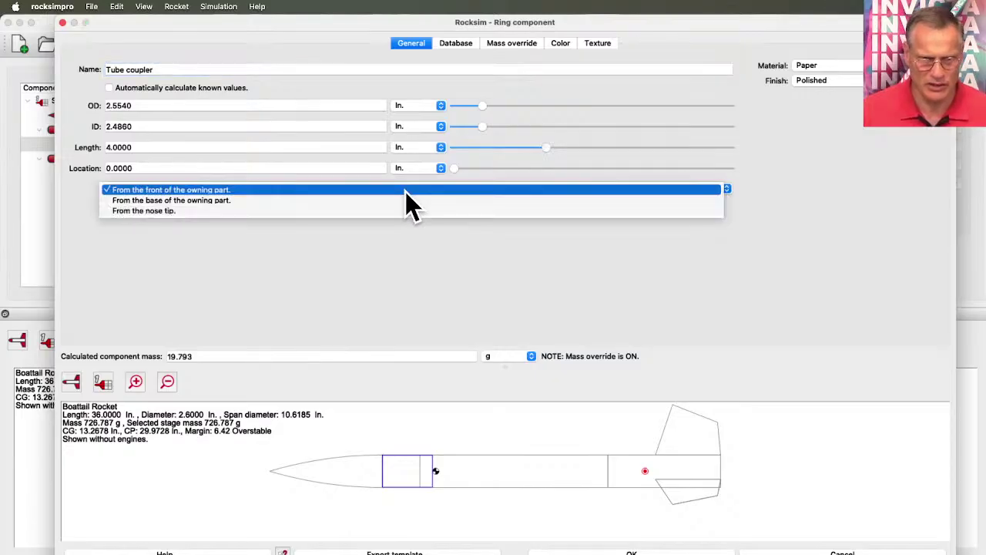
pyautogui.click(248, 199)
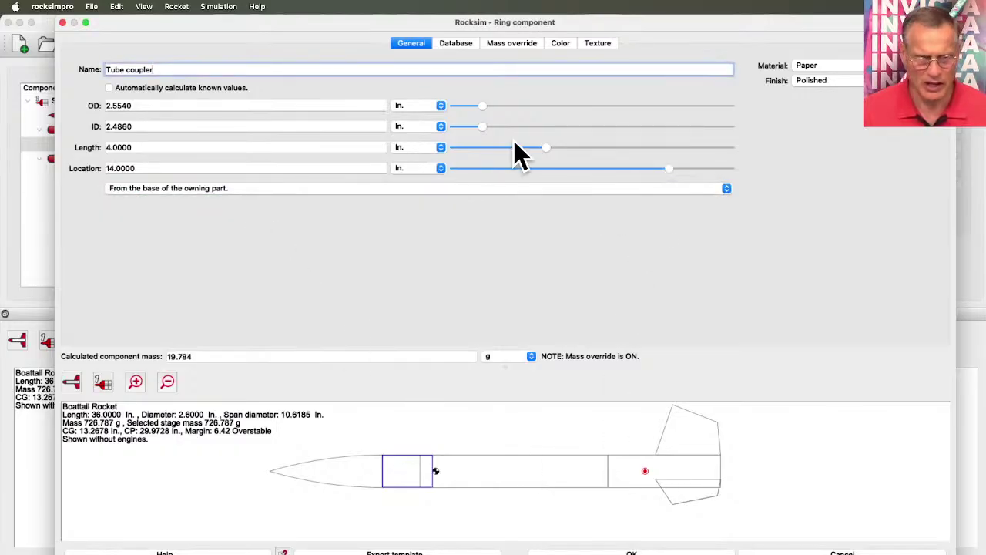
pyautogui.click(669, 169)
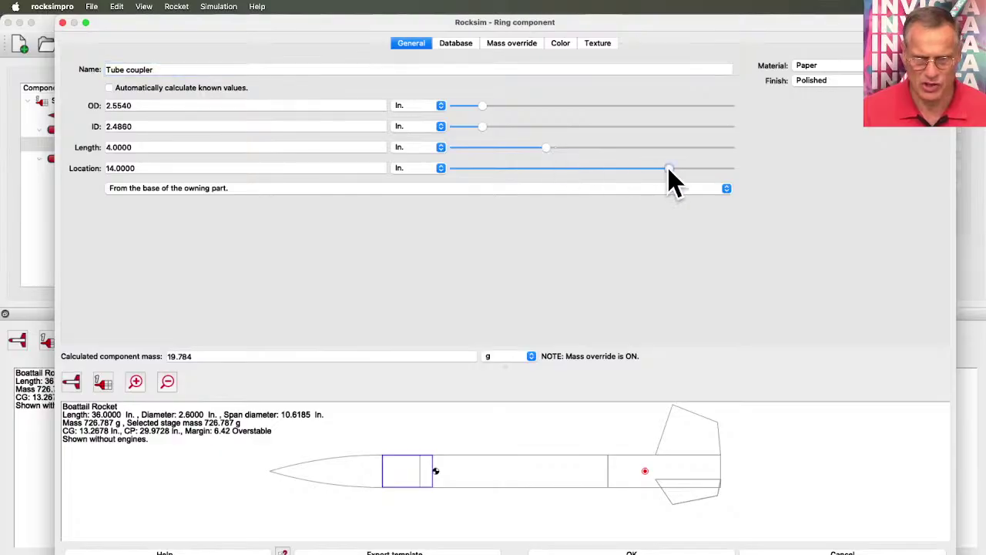
pyautogui.moveTo(669, 172); pyautogui.dragTo(447, 176)
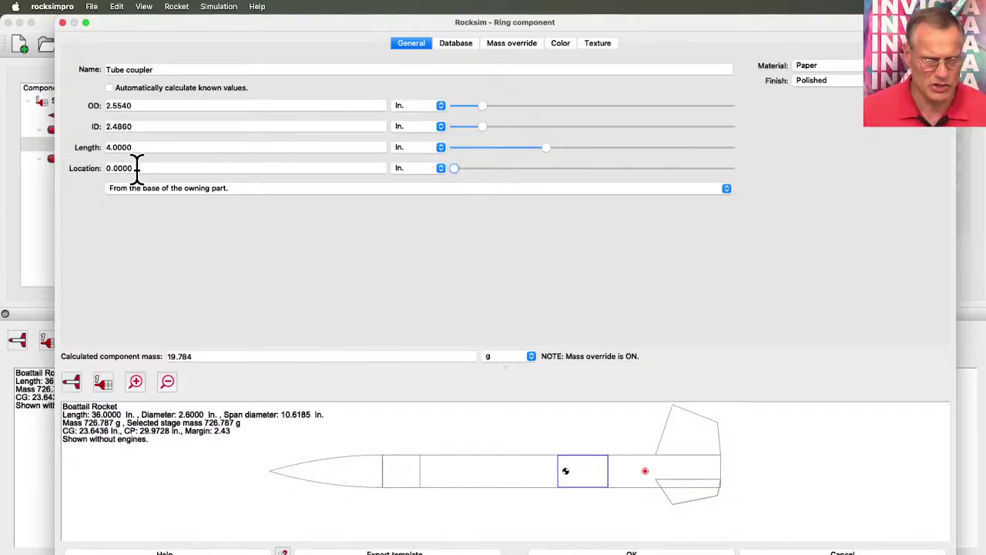
pyautogui.moveTo(136, 168); pyautogui.dragTo(100, 168)
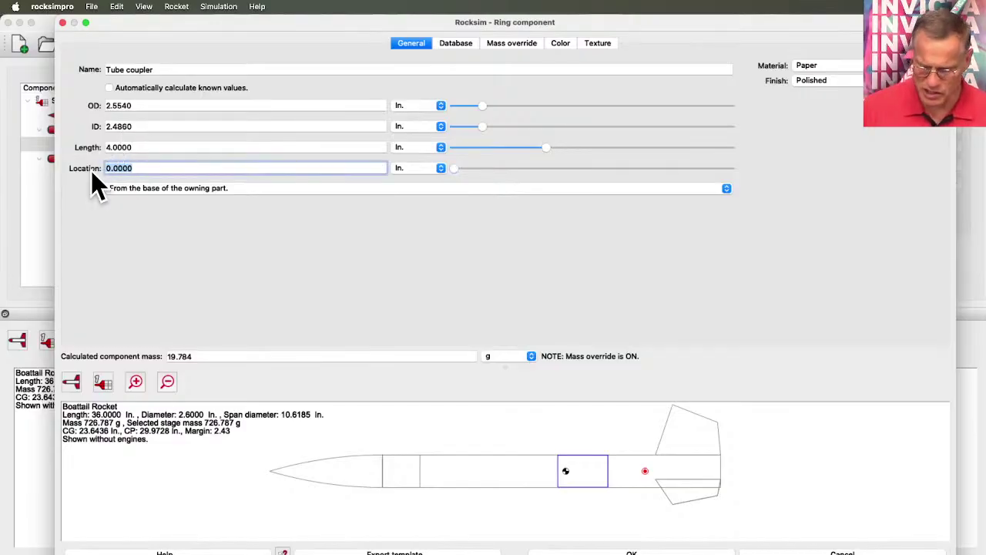
pyautogui.write('-2')
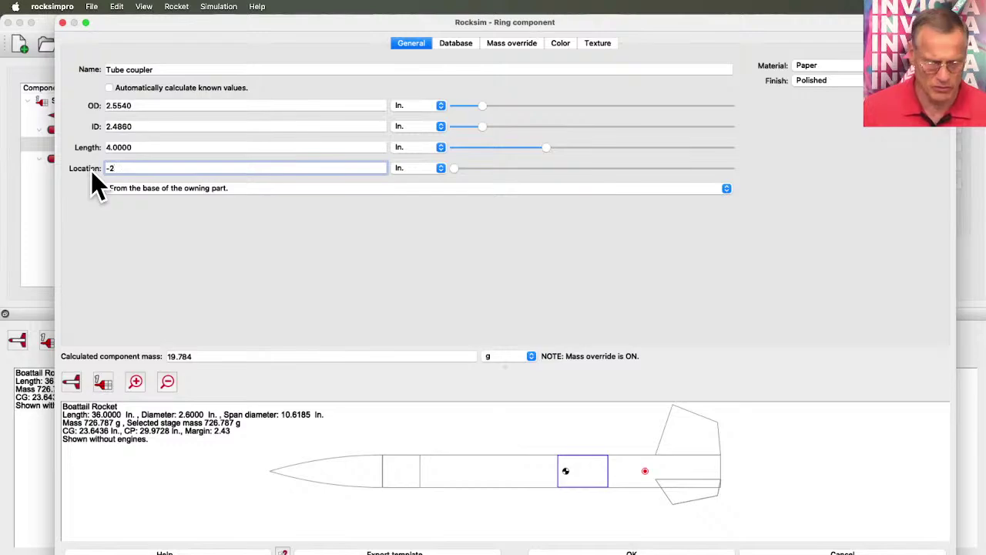
pyautogui.press('Return')
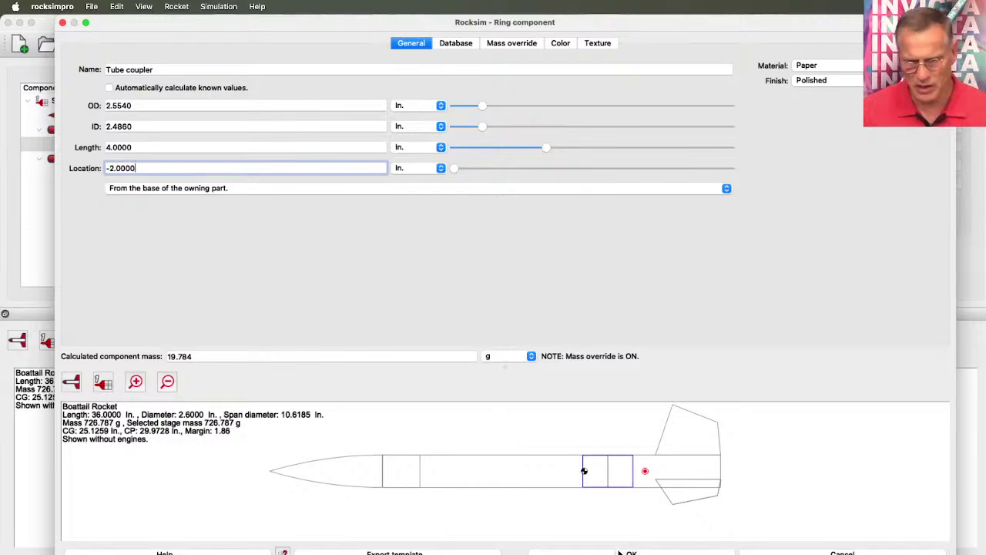
# - Set the tube coupler's 2D color to bright green
pyautogui.click(568, 44)
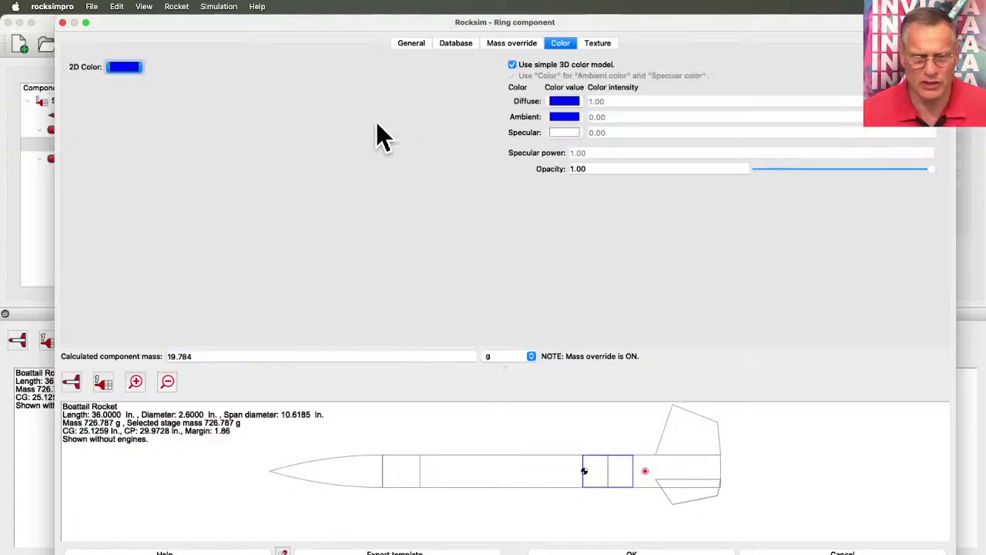
pyautogui.click(125, 66)
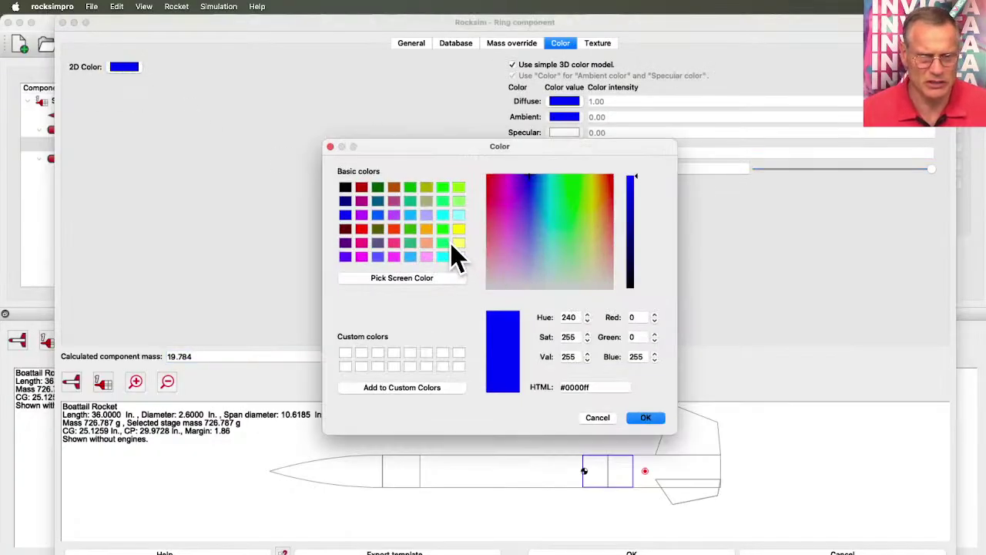
pyautogui.click(446, 244)
pyautogui.click(647, 419)
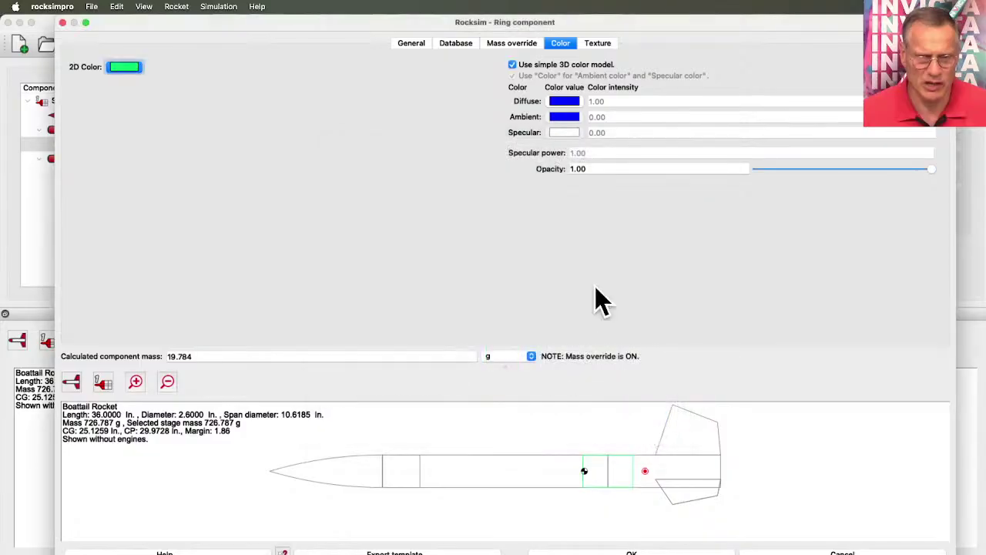
# - Set the tube coupler's diffuse color to dark red (#aa0000) and accept the coupler
pyautogui.click(564, 101)
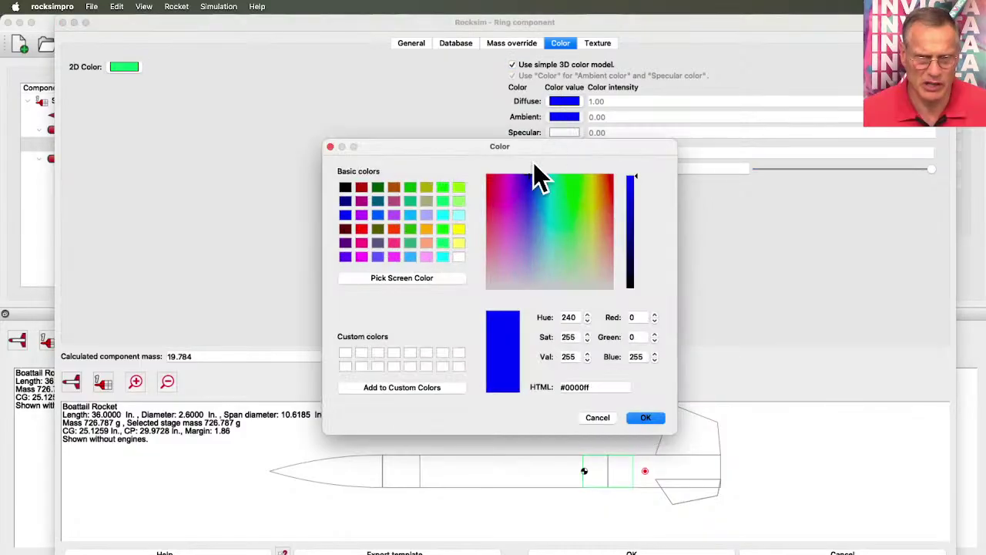
pyautogui.click(366, 232)
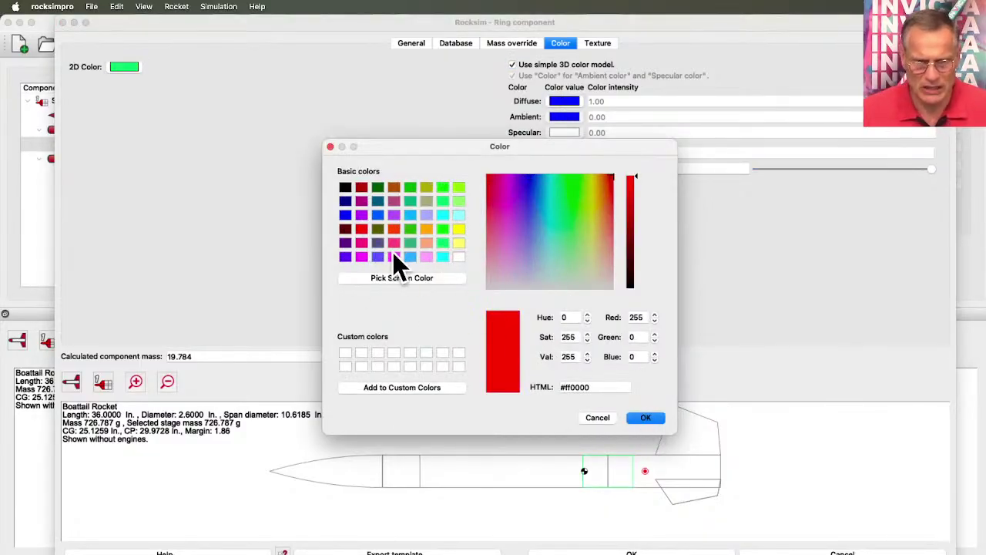
pyautogui.click(362, 189)
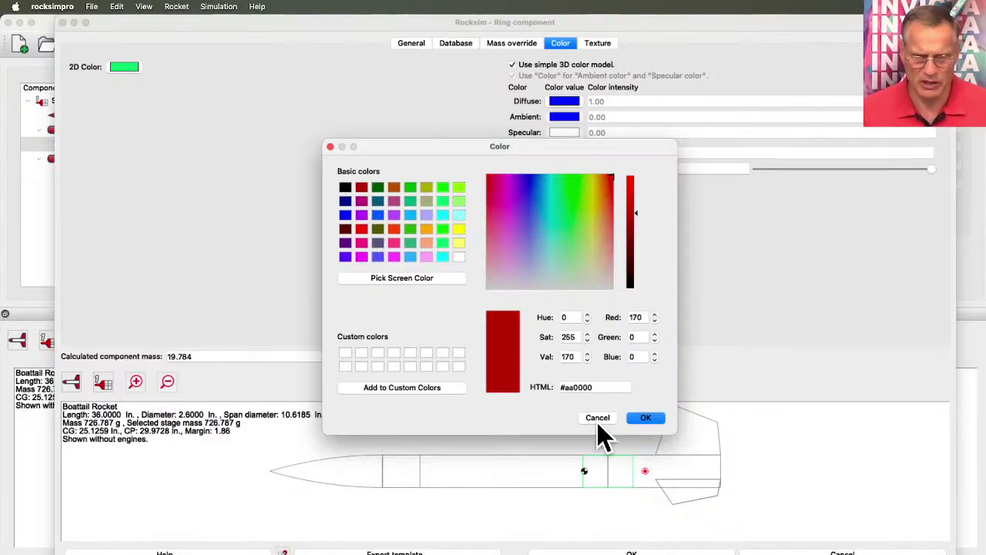
pyautogui.click(650, 419)
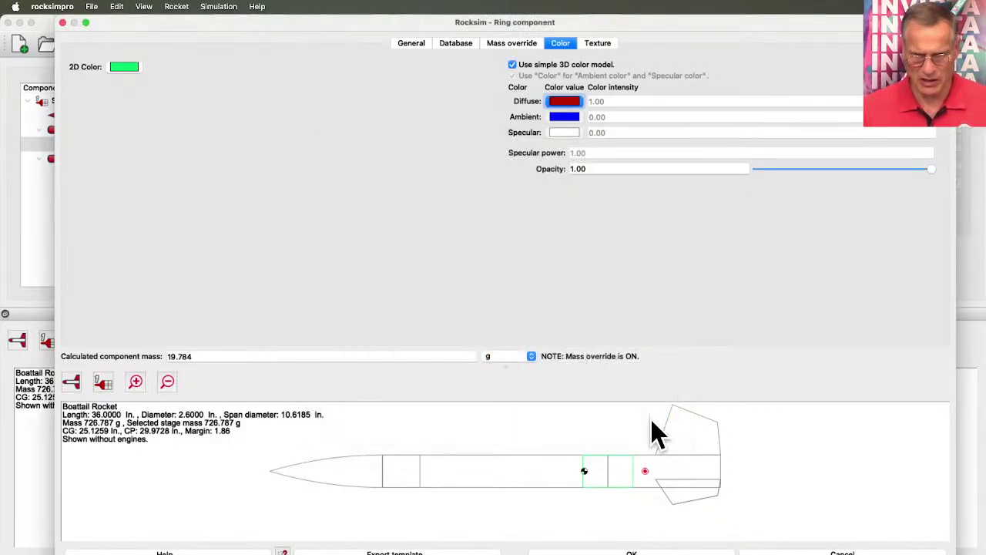
pyautogui.click(601, 554)
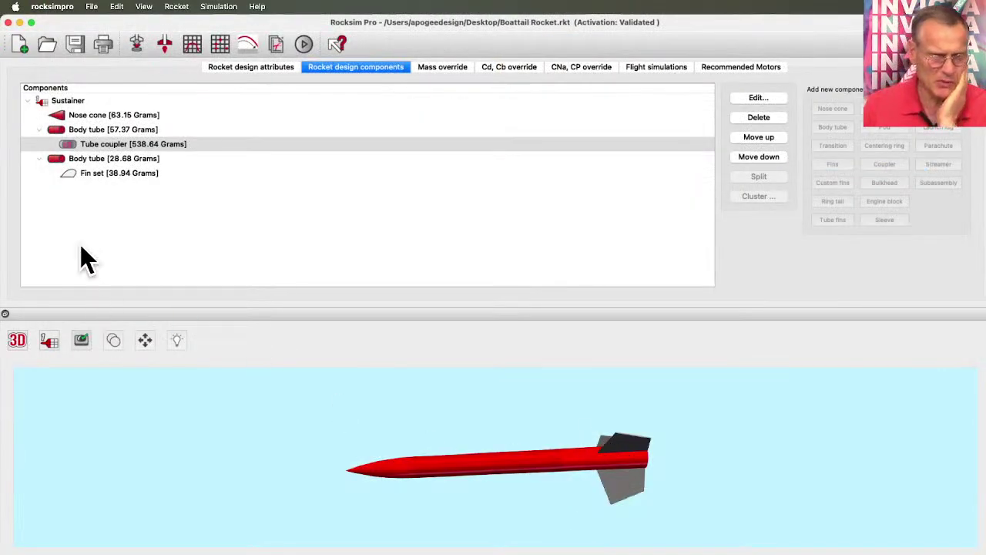
# - Add an inside tube to the rear body tube using Apogee part 10251 (29mm x 34") from the database, and enlarge its editing window
pyautogui.click(84, 160)
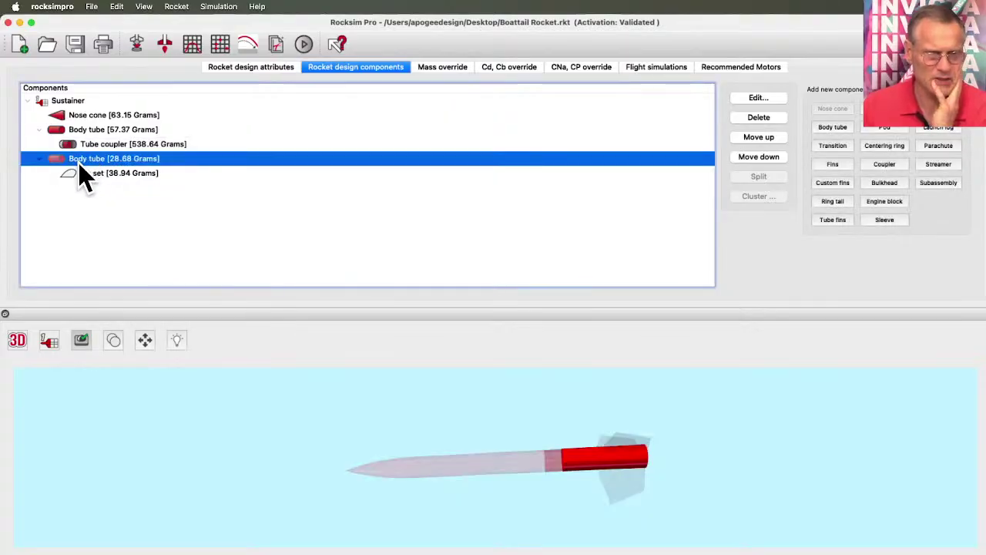
pyautogui.click(886, 127)
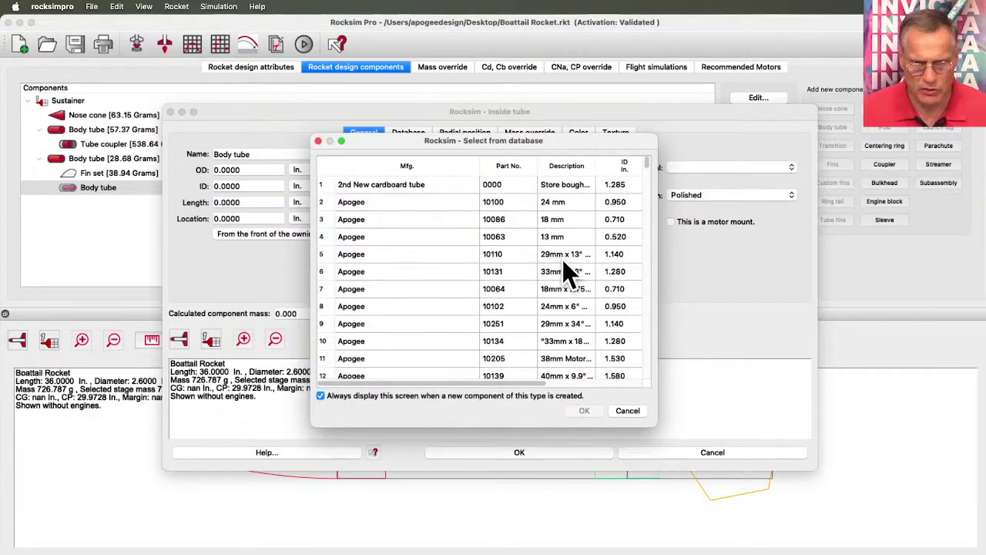
pyautogui.click(566, 323)
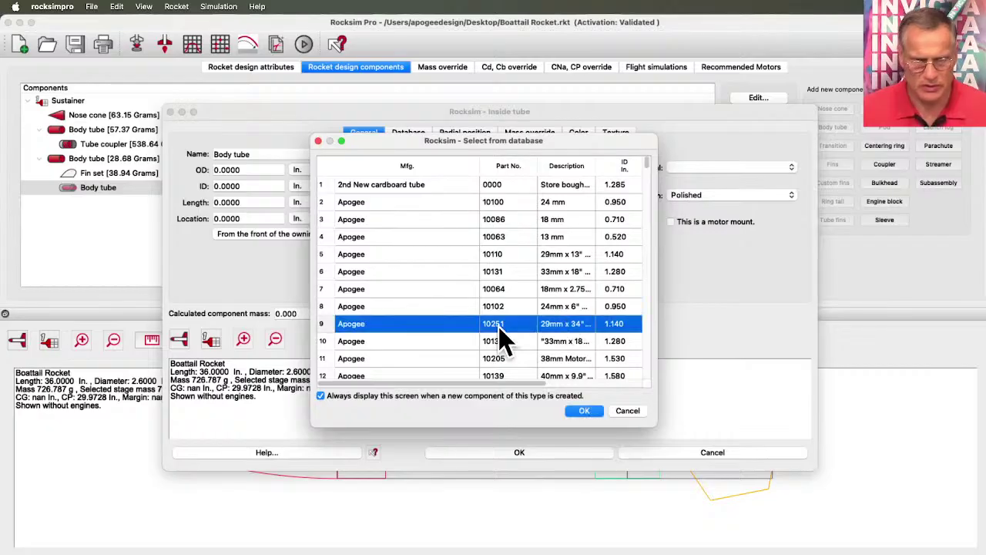
pyautogui.click(585, 411)
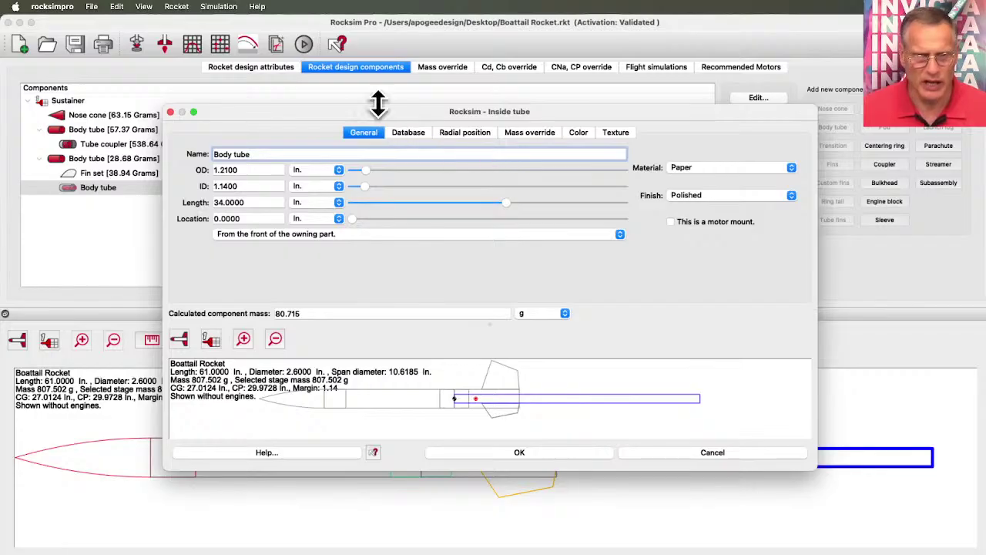
pyautogui.moveTo(363, 109); pyautogui.dragTo(341, 11)
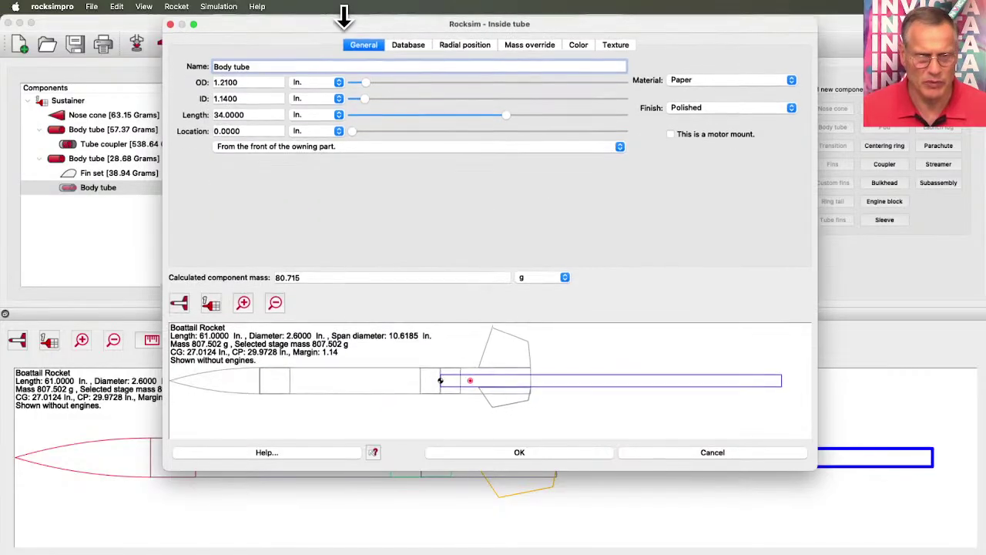
pyautogui.moveTo(162, 468); pyautogui.dragTo(34, 552)
pyautogui.moveTo(811, 552); pyautogui.dragTo(974, 553)
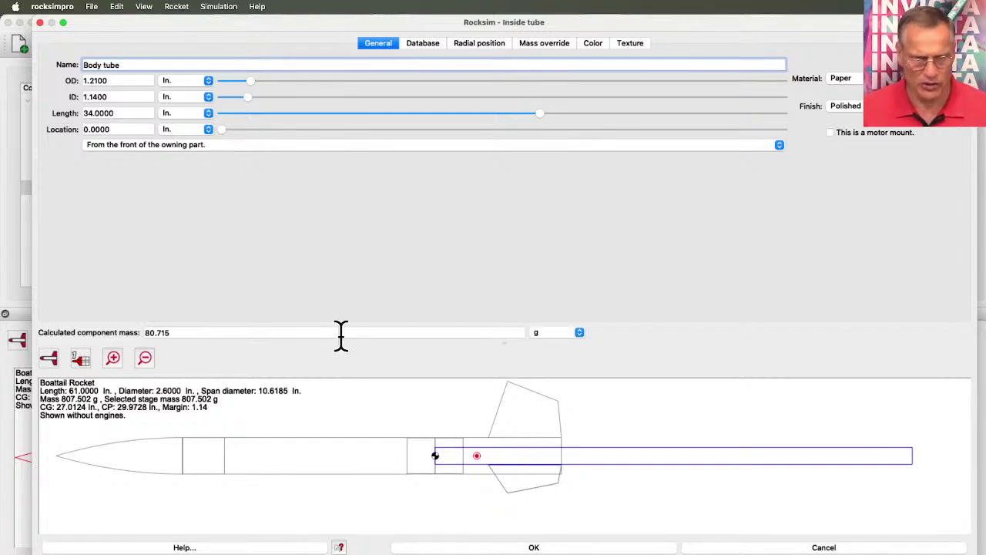
# - Set the inside tube's length to 7.00 in
pyautogui.click(129, 112)
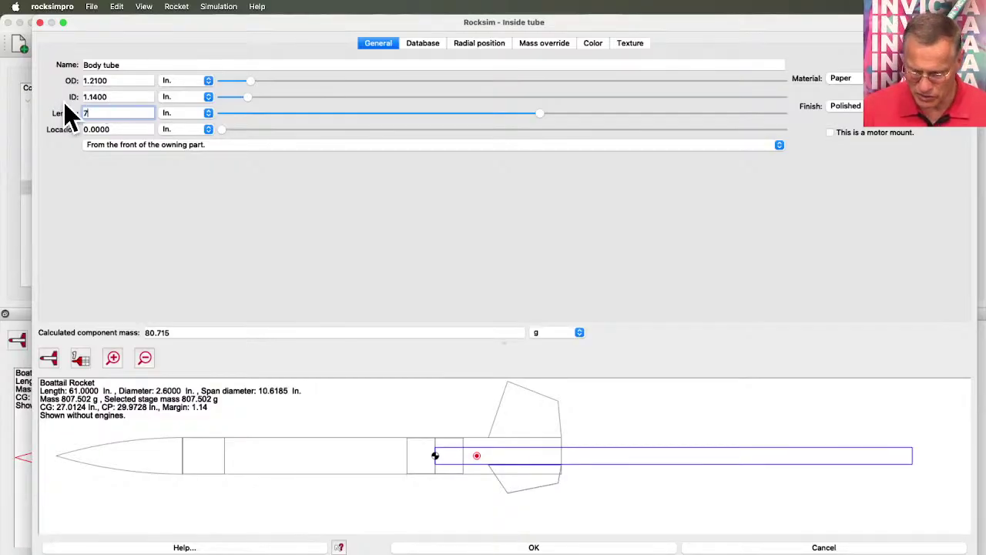
pyautogui.write('7.00')
pyautogui.press('Return')
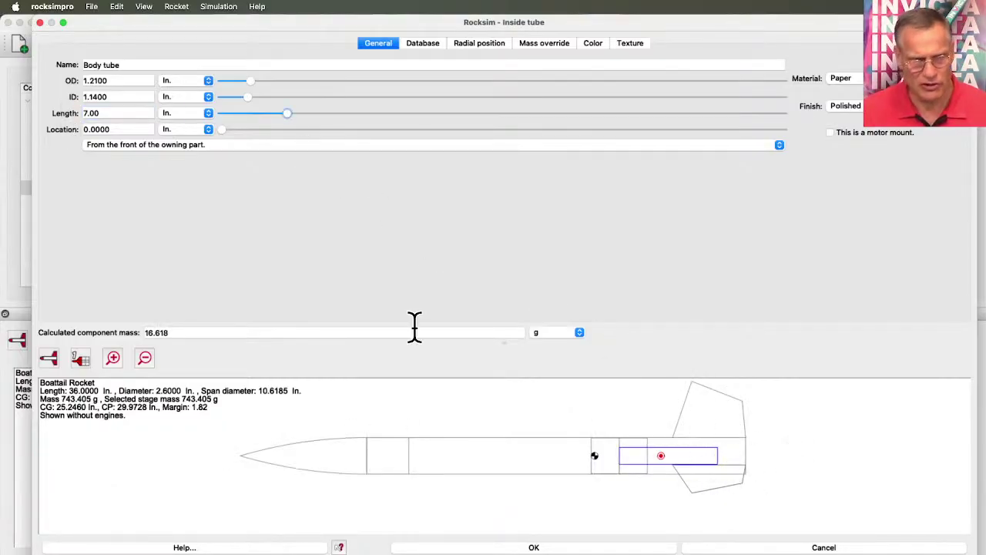
# - Locate the inside tube at -1 in from the base of the owning part and designate it as a motor mount
pyautogui.moveTo(221, 130); pyautogui.dragTo(353, 151)
pyautogui.click(213, 142)
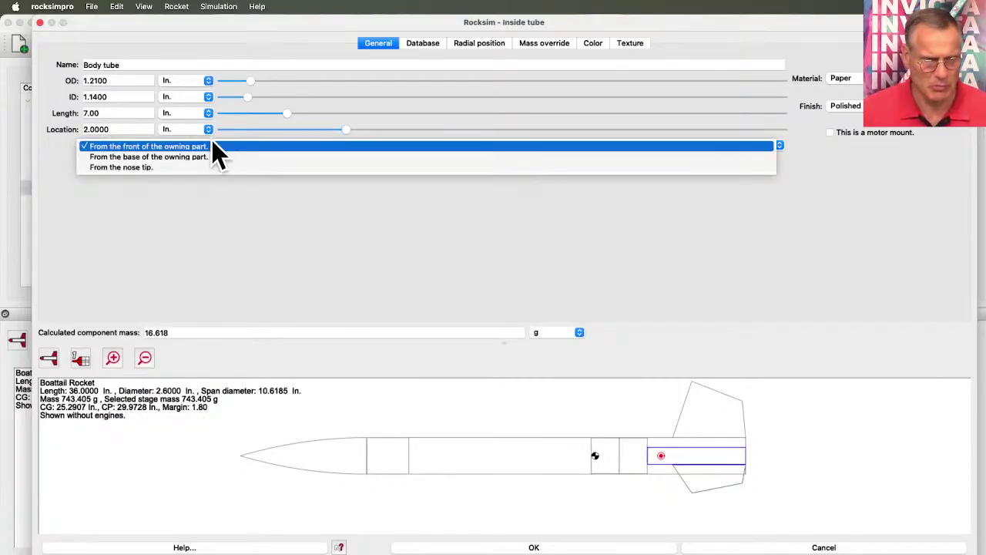
pyautogui.click(216, 156)
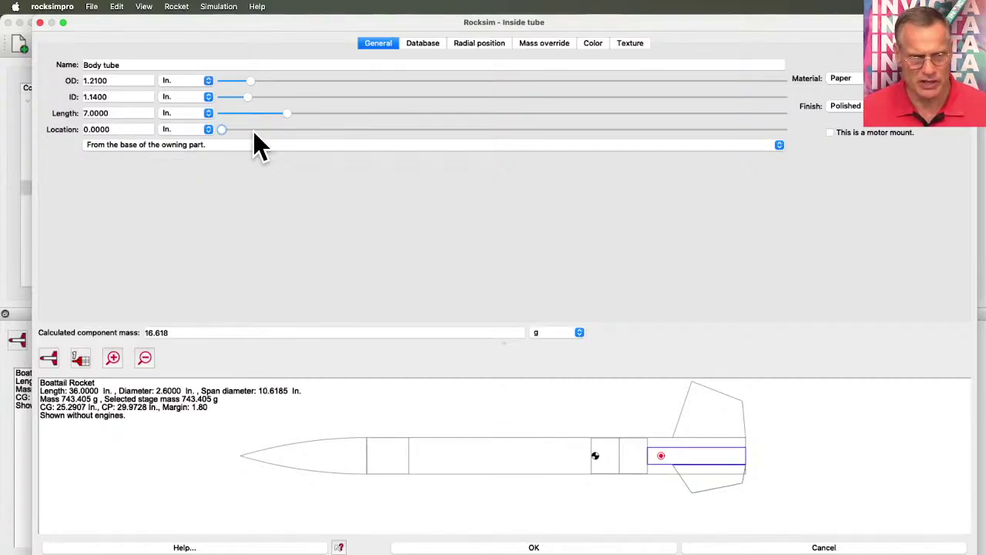
pyautogui.moveTo(225, 131); pyautogui.dragTo(197, 135)
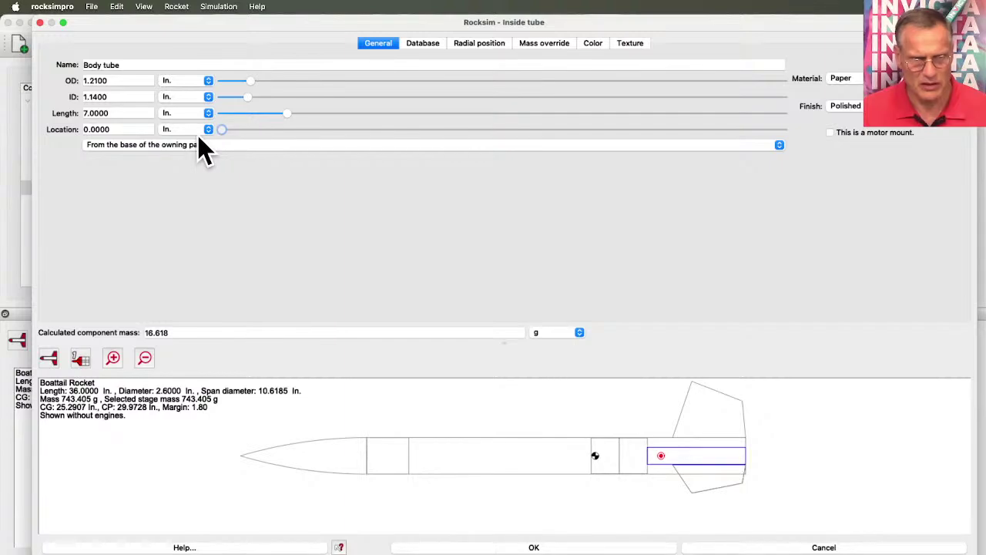
pyautogui.moveTo(101, 129); pyautogui.dragTo(31, 125)
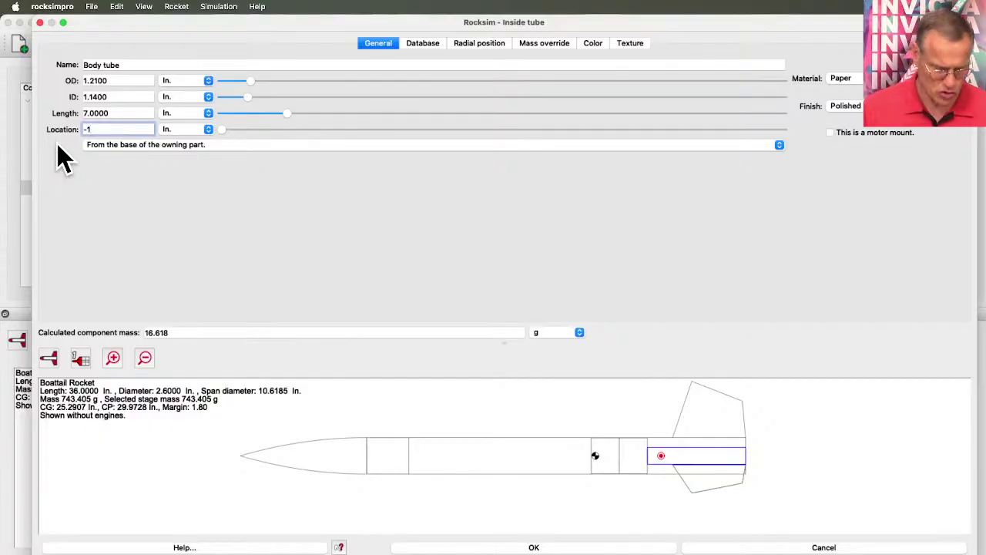
pyautogui.press('Return')
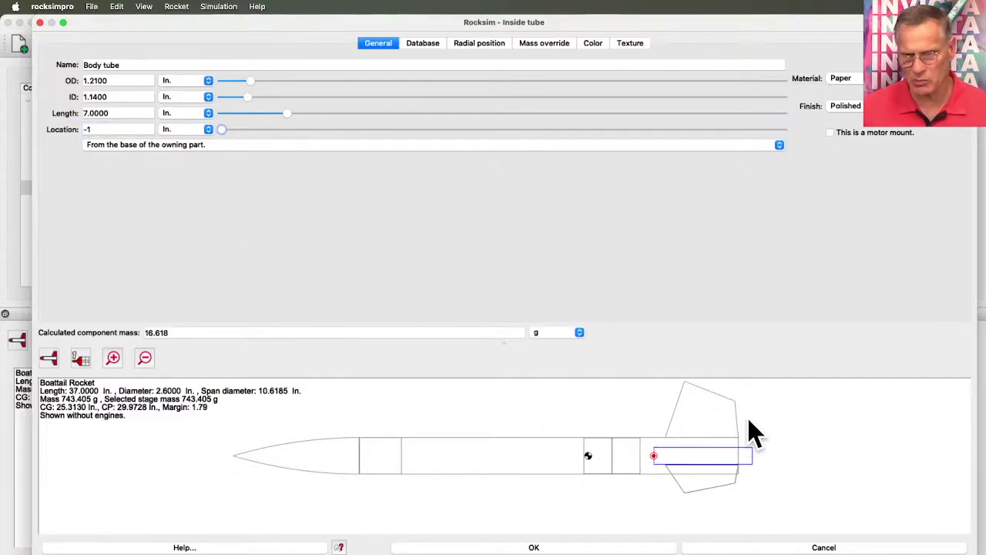
pyautogui.click(832, 133)
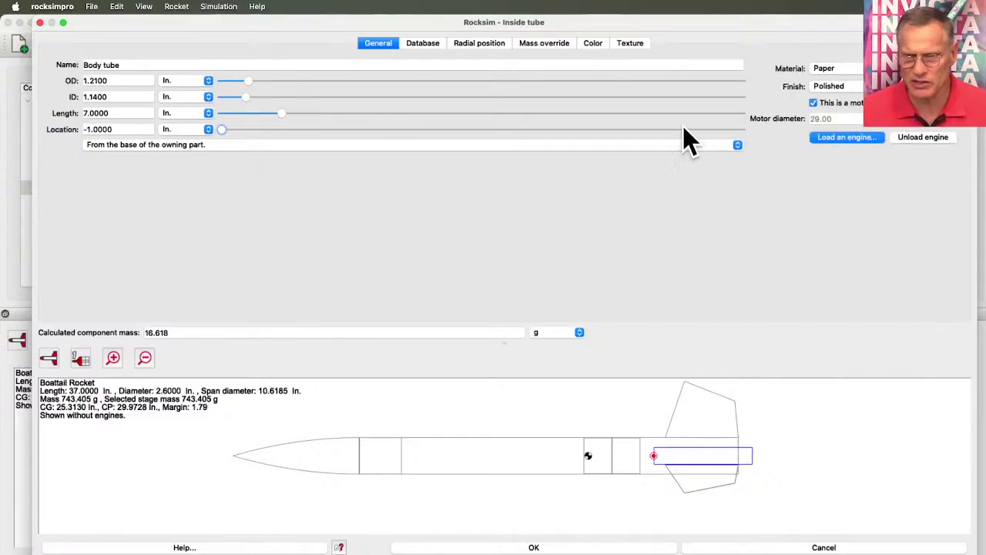
# - Set the motor mount tube's diffuse color to medium gray
pyautogui.click(592, 45)
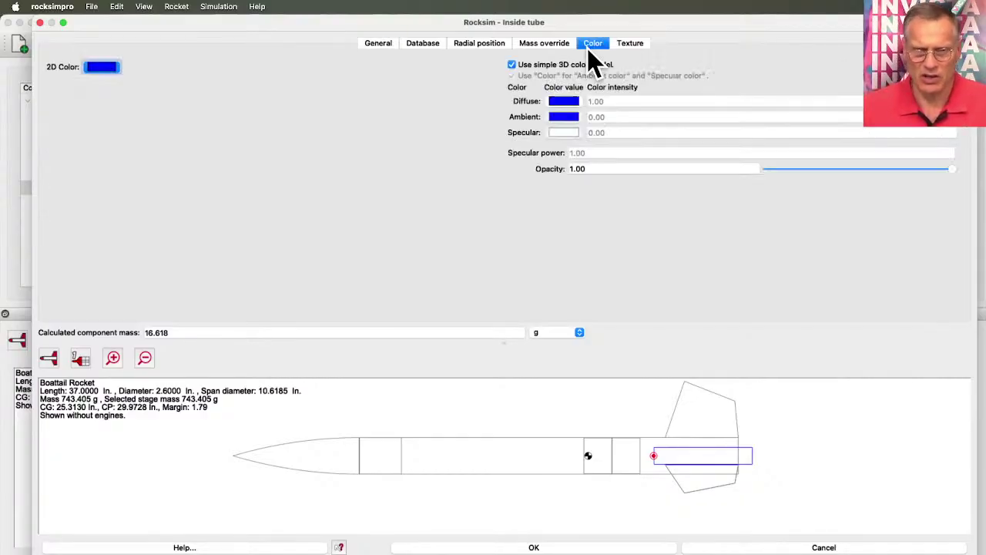
pyautogui.click(572, 102)
pyautogui.click(343, 185)
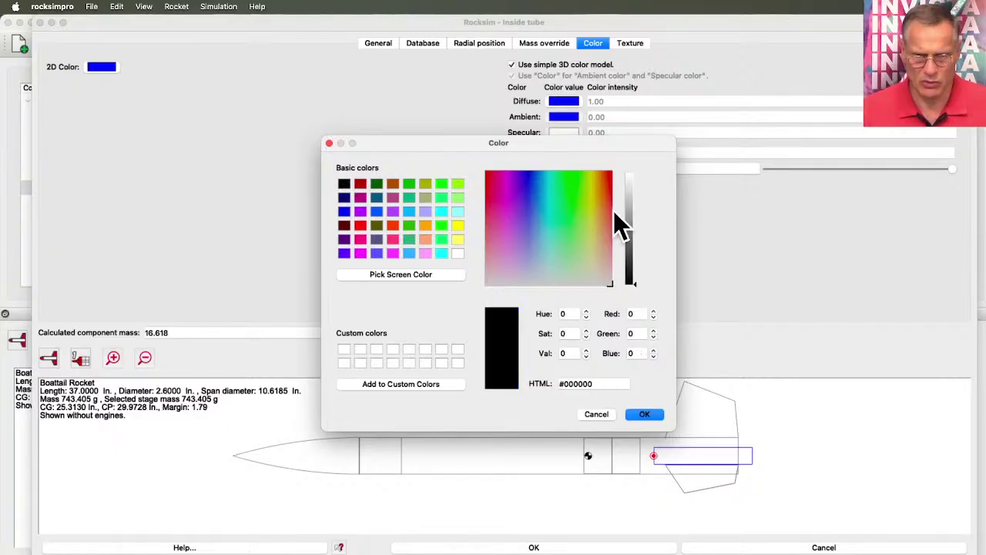
pyautogui.click(629, 232)
pyautogui.click(651, 413)
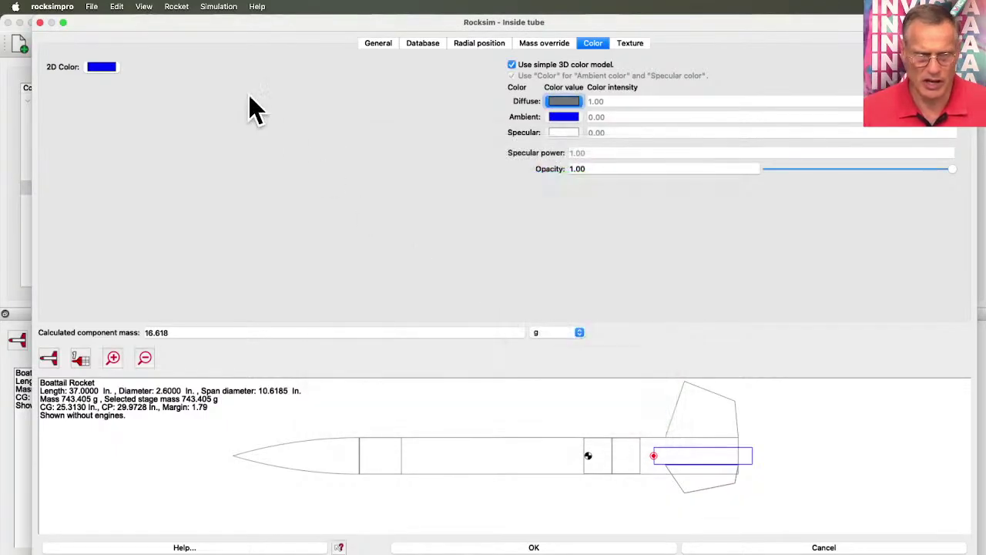
# - Set the motor mount tube's 2D color to muted teal (#639494) and accept the inside tube
pyautogui.click(101, 69)
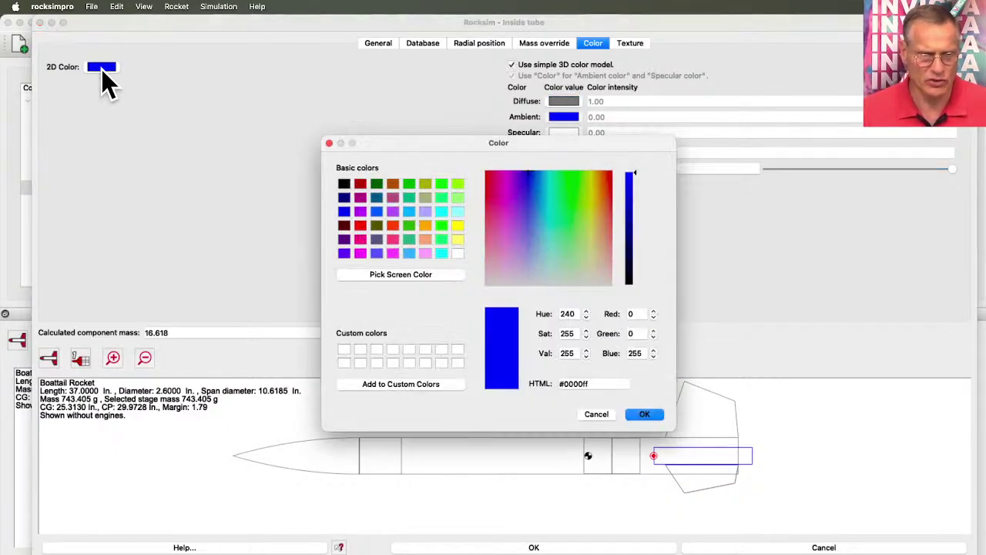
pyautogui.click(458, 211)
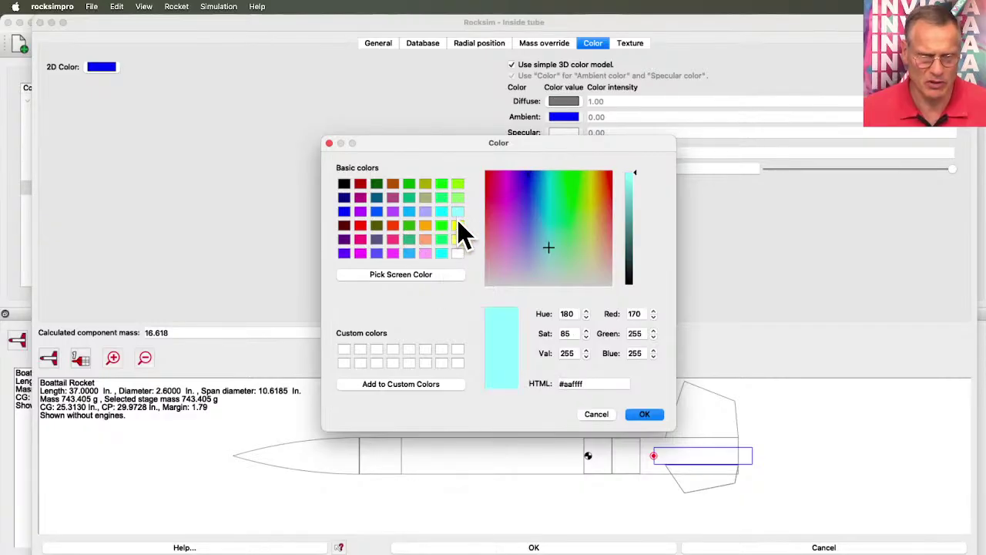
pyautogui.click(653, 416)
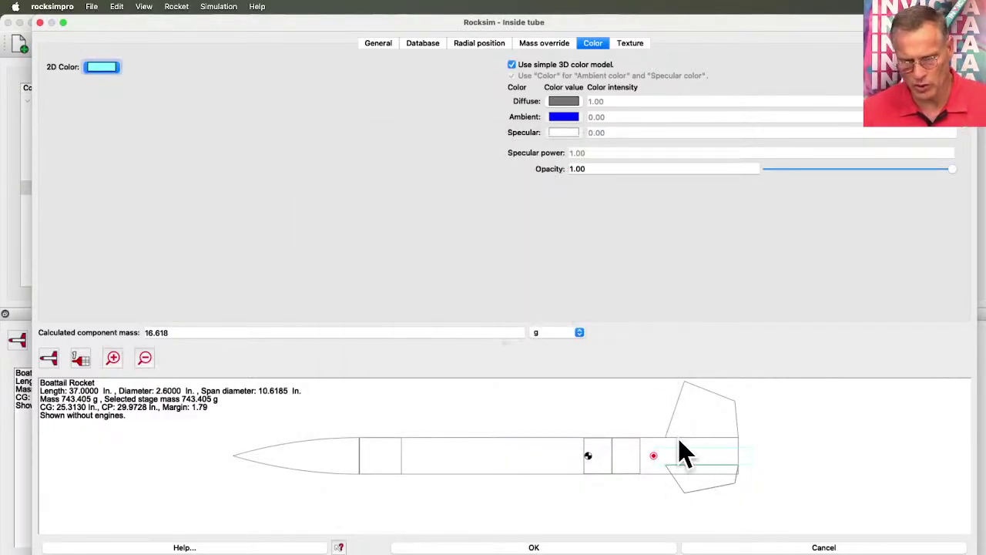
pyautogui.click(100, 70)
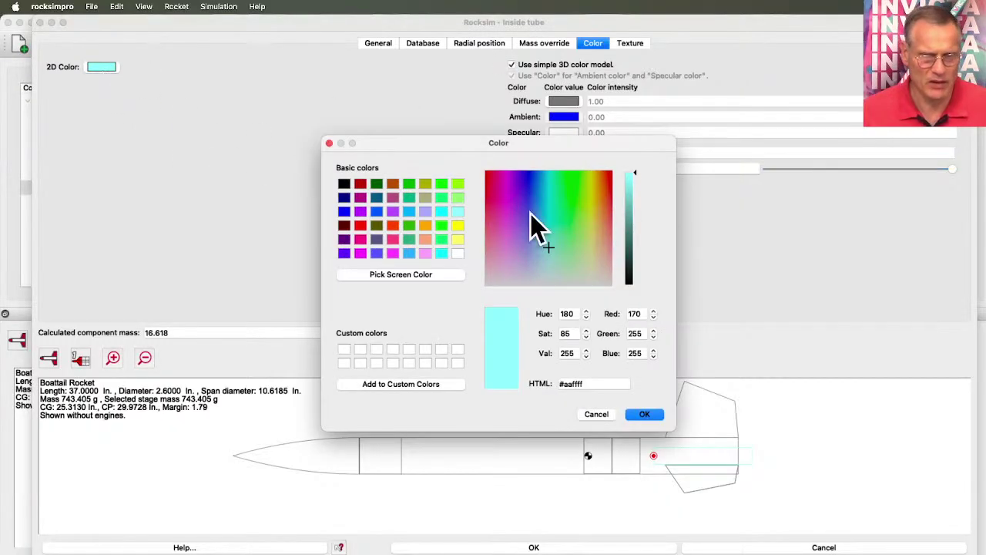
pyautogui.click(630, 239)
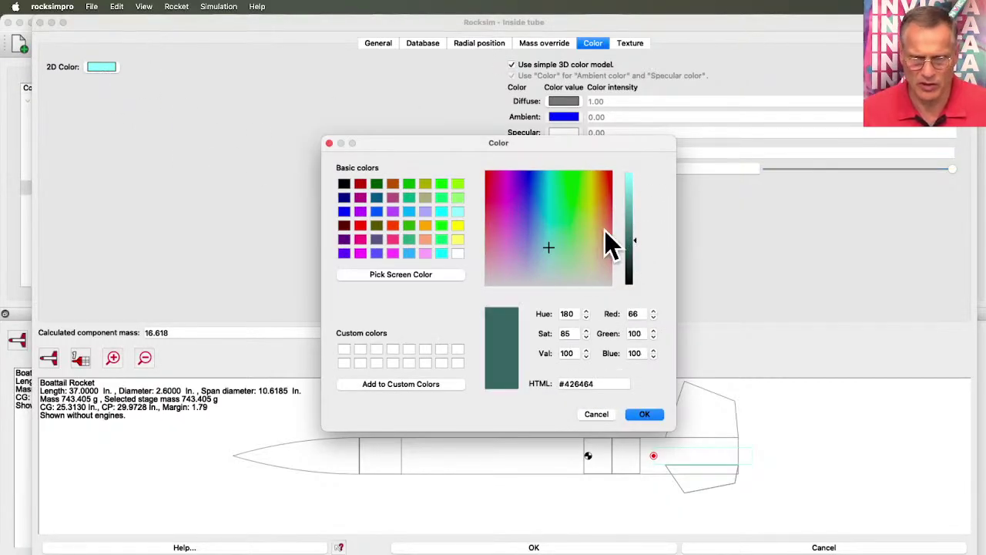
pyautogui.moveTo(631, 229); pyautogui.dragTo(633, 219)
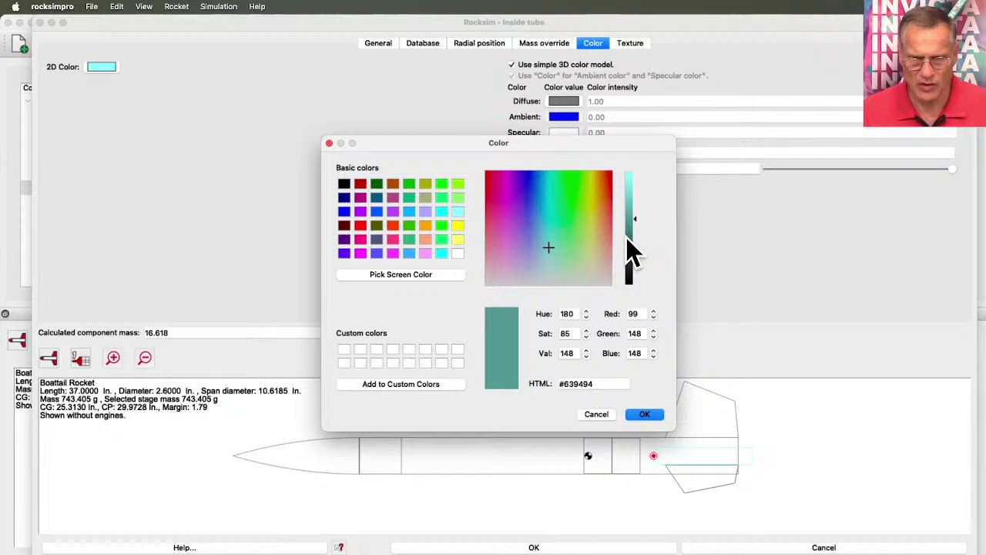
pyautogui.click(645, 414)
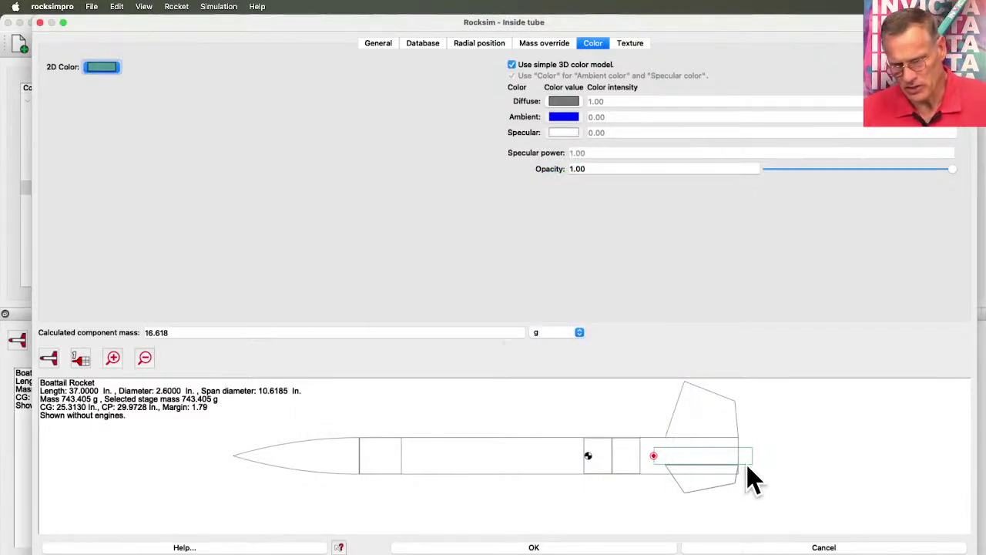
pyautogui.click(571, 549)
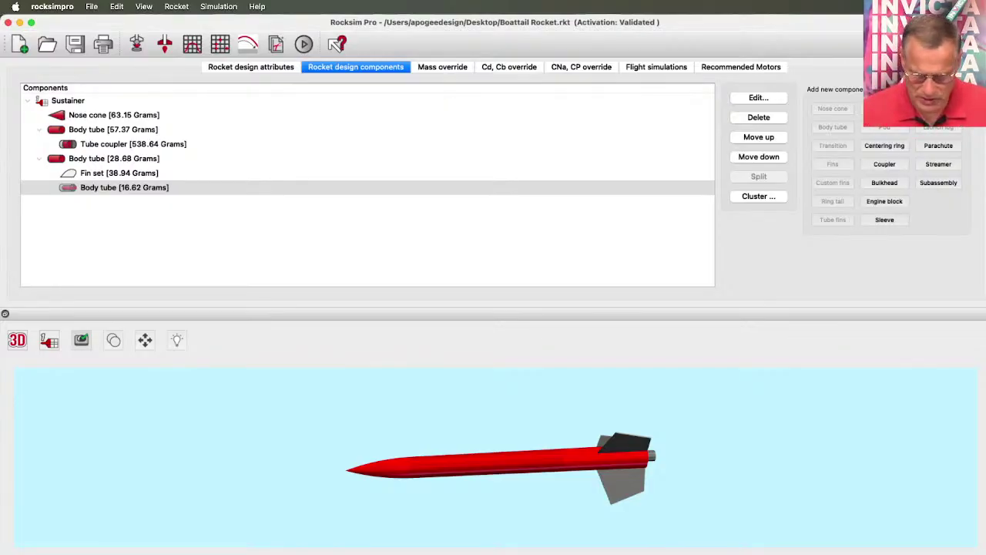
# - Switch to Chrome and open the 29mm x 66mm Boattail Motor Retainer page from the new products on the Apogee home page
pyautogui.press('super+Tab')
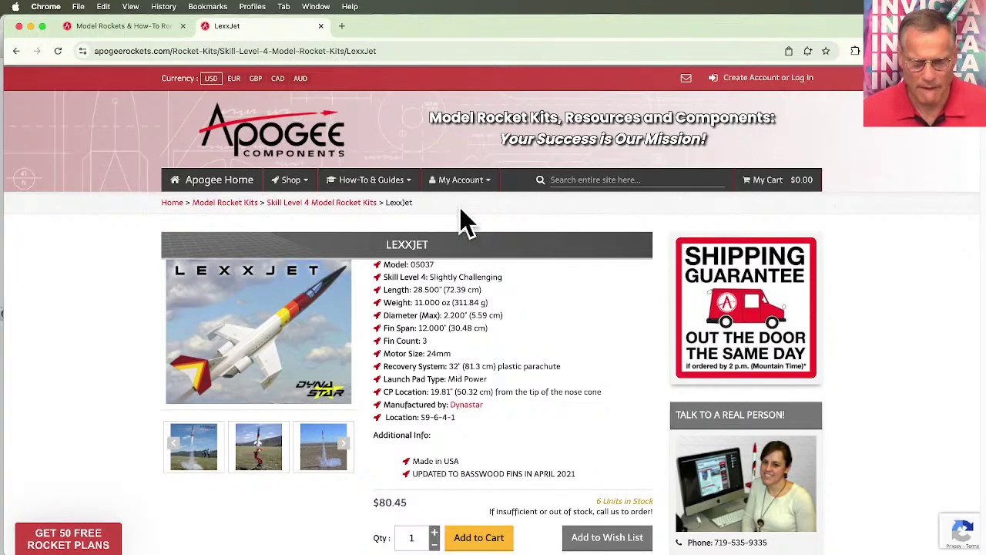
pyautogui.click(202, 185)
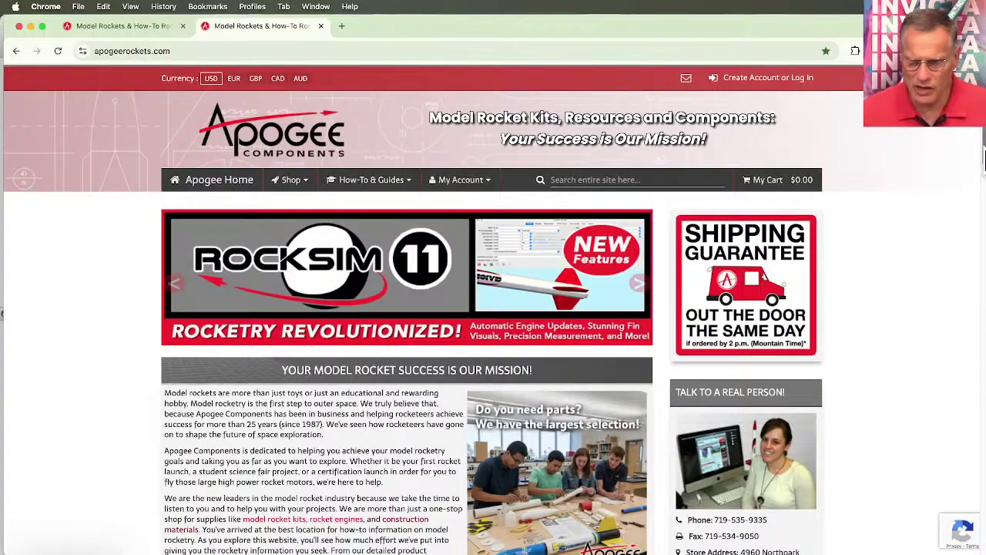
pyautogui.scroll(-10, 979, 274)
pyautogui.moveTo(979, 274); pyautogui.dragTo(975, 447)
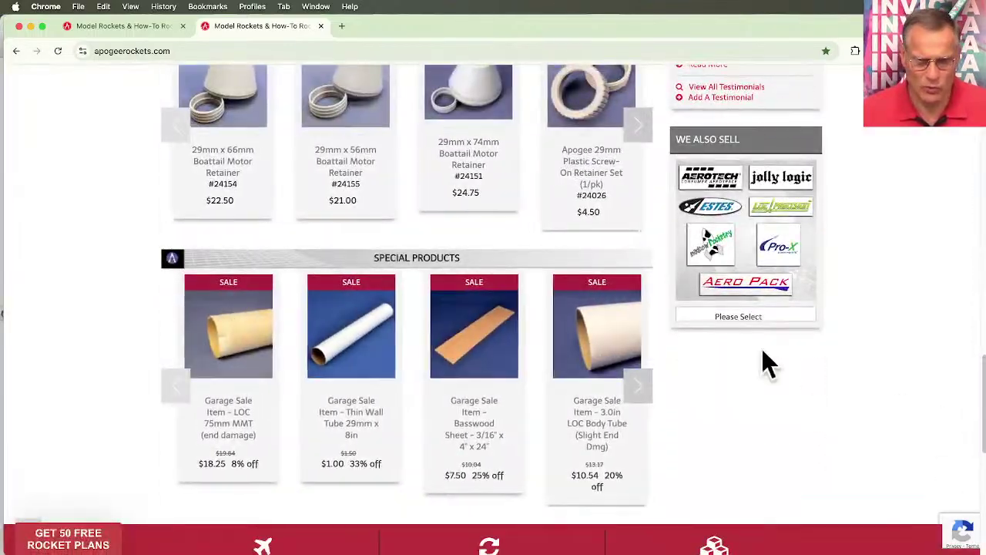
pyautogui.scroll(3, 849, 372)
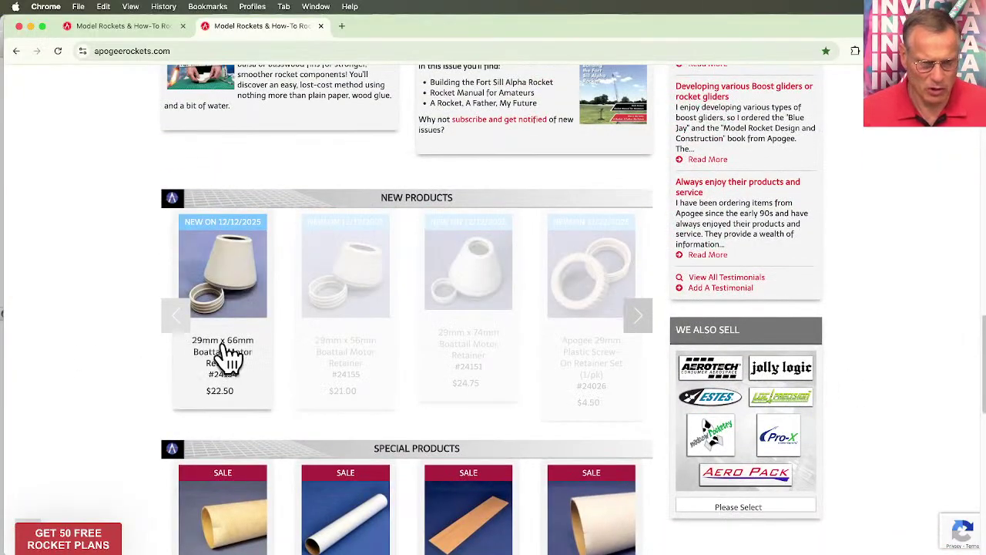
pyautogui.click(237, 269)
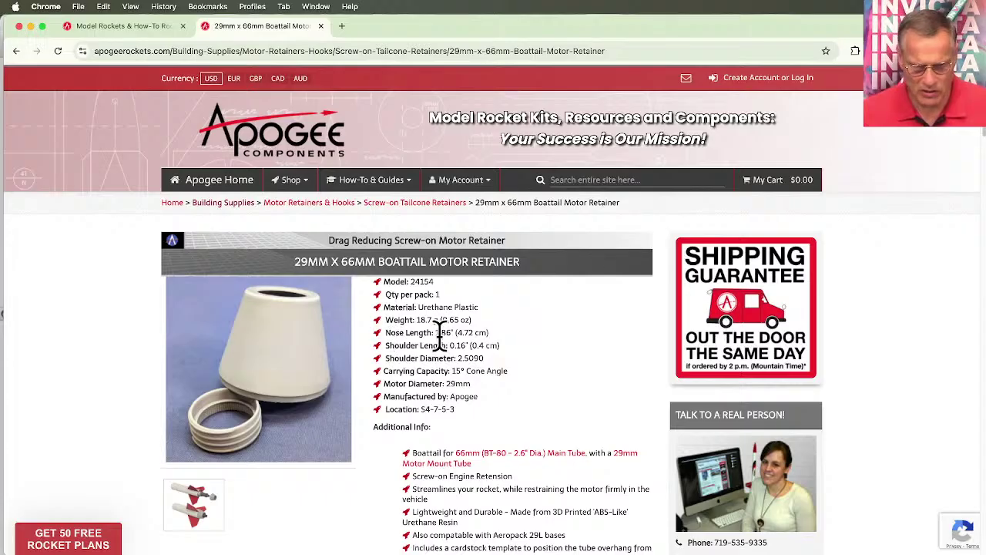
# - Examine the boattail retainer's nose length specification and both enlarged product images
pyautogui.moveTo(436, 333); pyautogui.dragTo(458, 333)
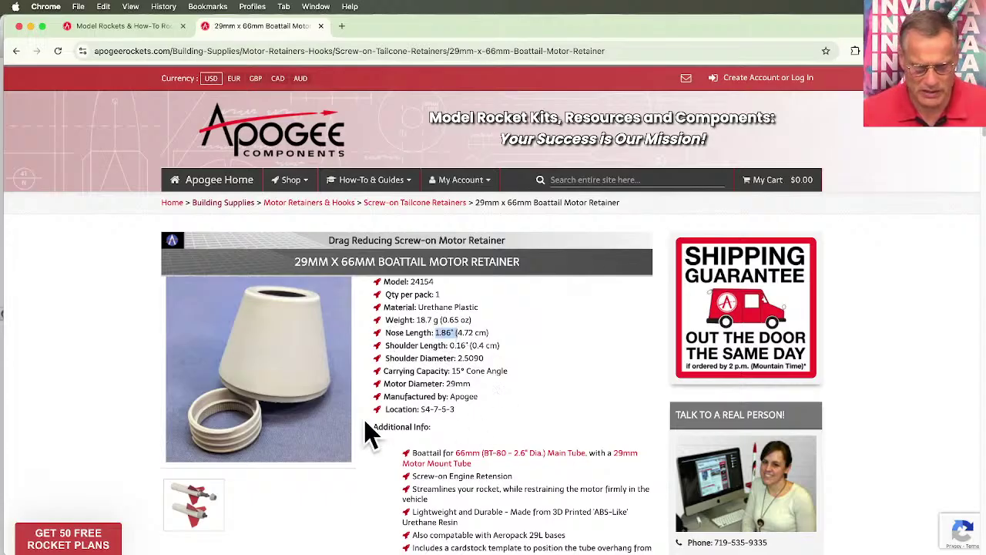
pyautogui.click(285, 389)
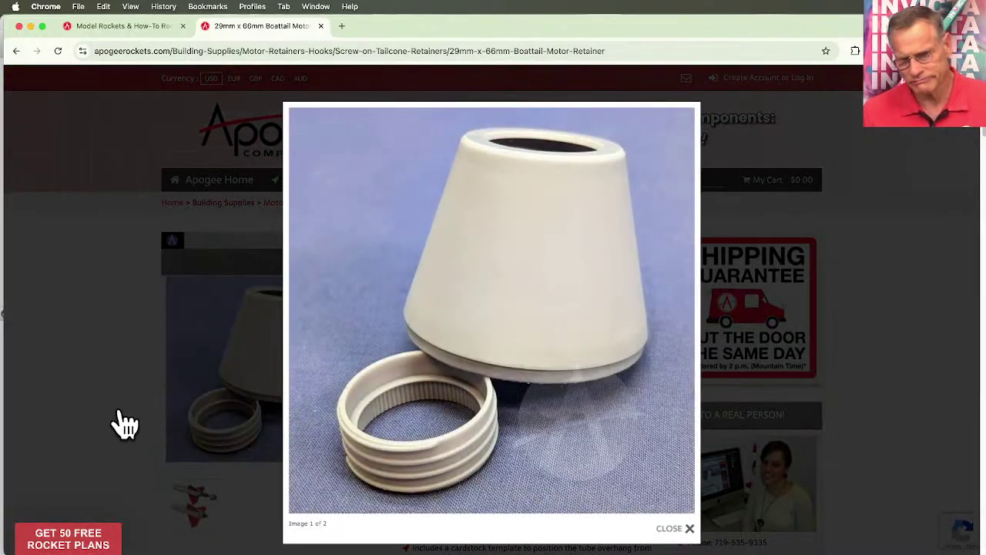
pyautogui.click(648, 324)
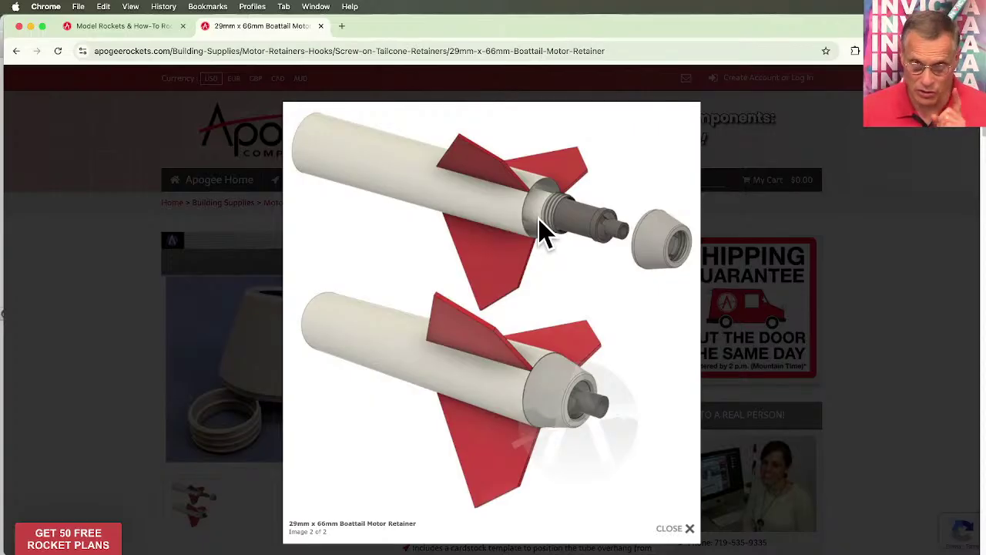
pyautogui.click(679, 532)
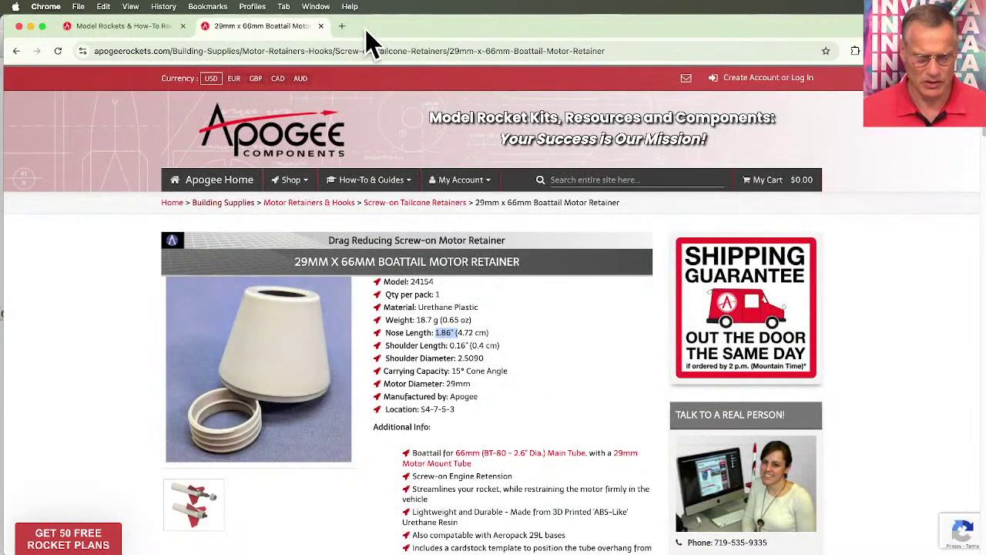
# - Shift and narrow the browser window to uncover the rocket design, and switch back to RockSim Pro
pyautogui.moveTo(365, 29); pyautogui.dragTo(848, 15)
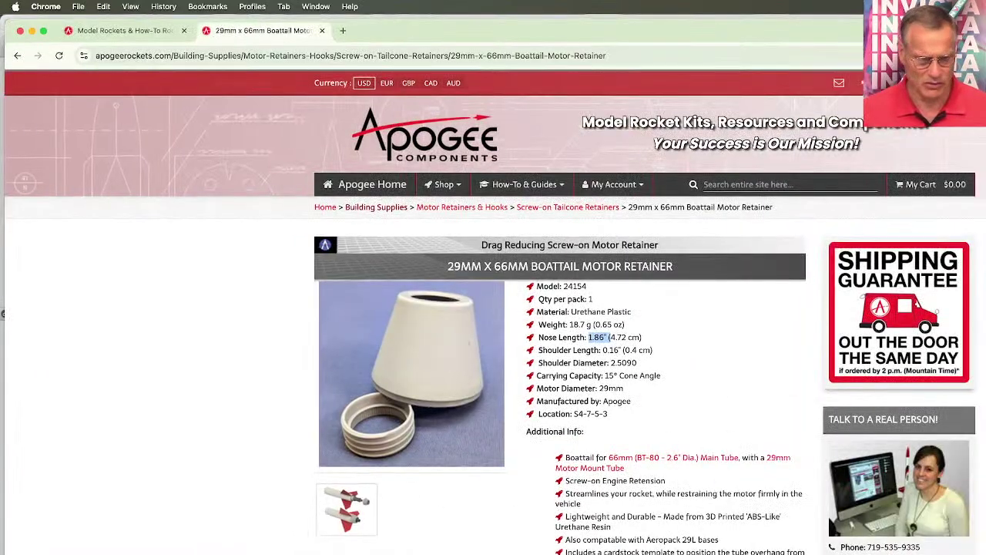
pyautogui.moveTo(2, 551); pyautogui.dragTo(754, 552)
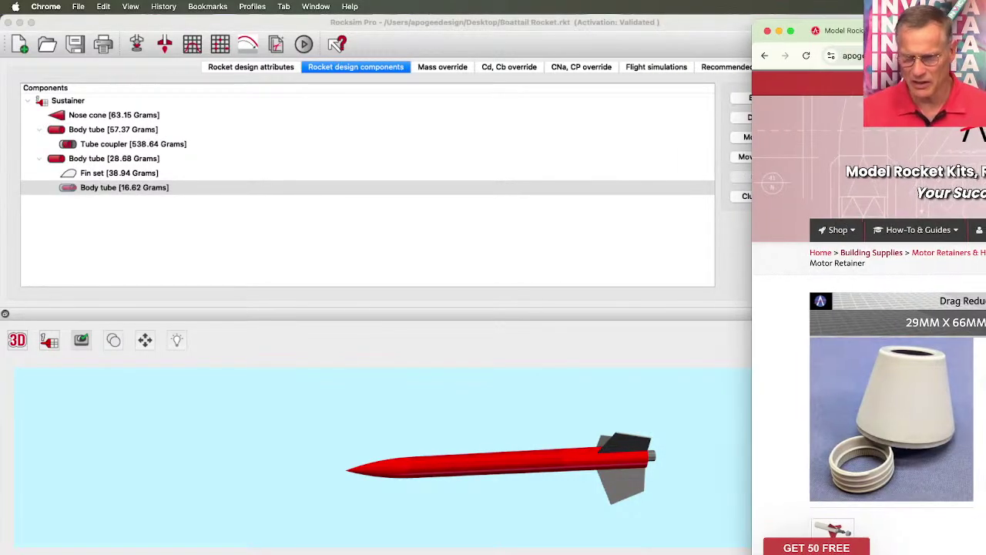
pyautogui.rightClick(759, 512)
pyautogui.click(416, 420)
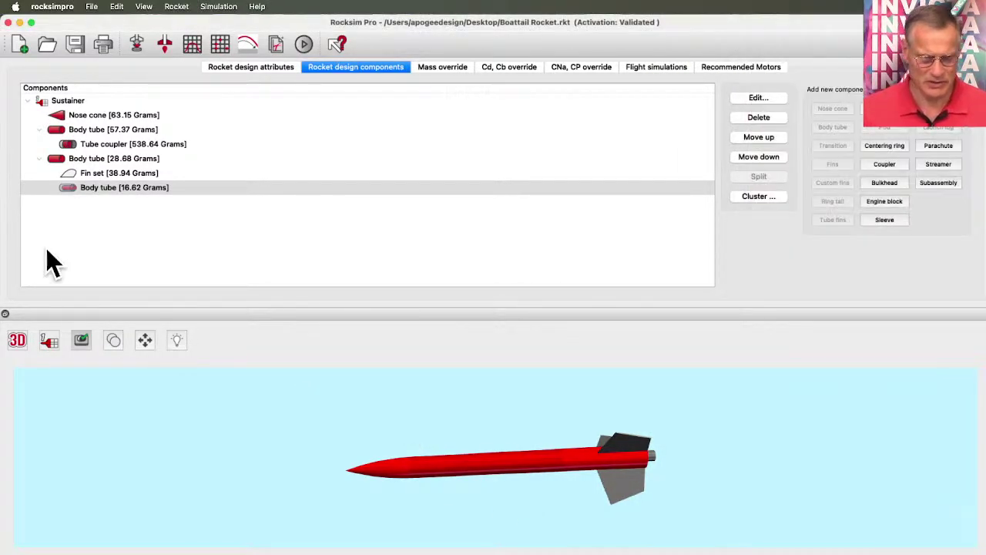
# - Add a custom transition after the rear body tube without using a database part, and enlarge its editing window
pyautogui.click(62, 159)
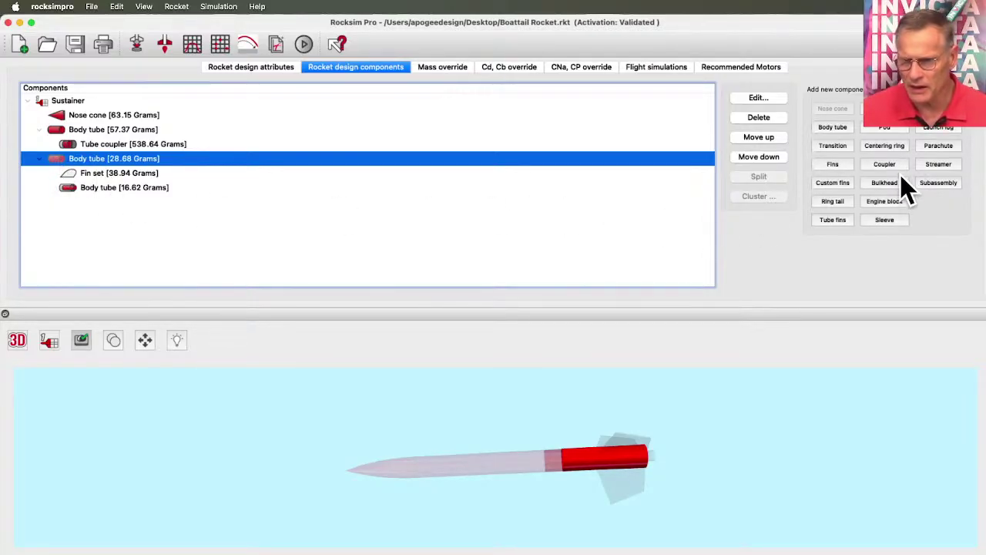
pyautogui.click(835, 148)
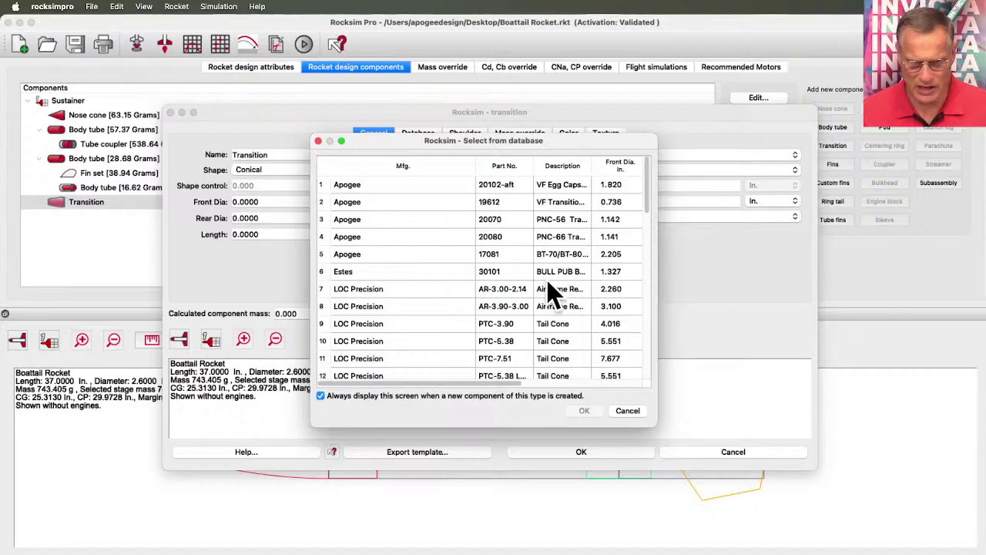
pyautogui.click(627, 412)
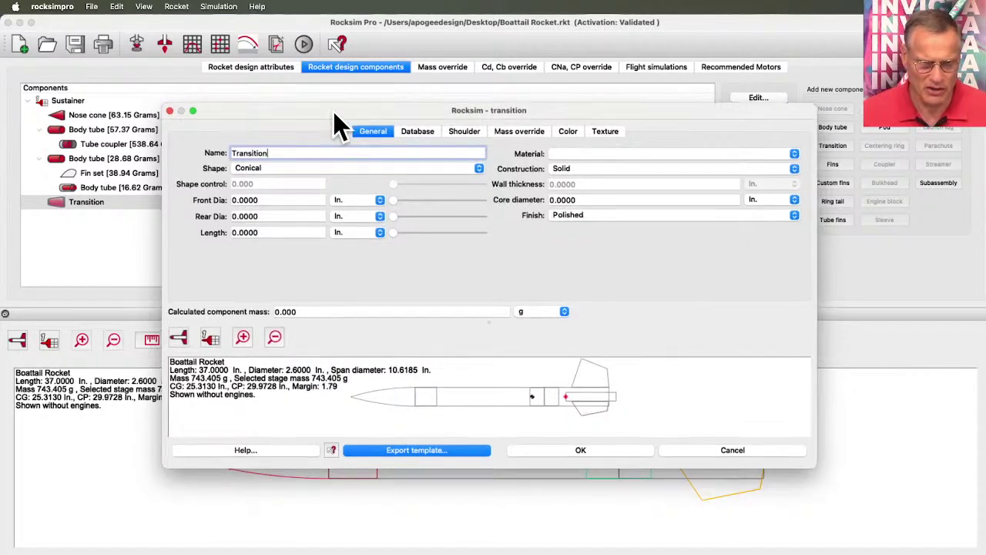
pyautogui.moveTo(333, 113); pyautogui.dragTo(208, 27)
pyautogui.doubleClick(208, 27)
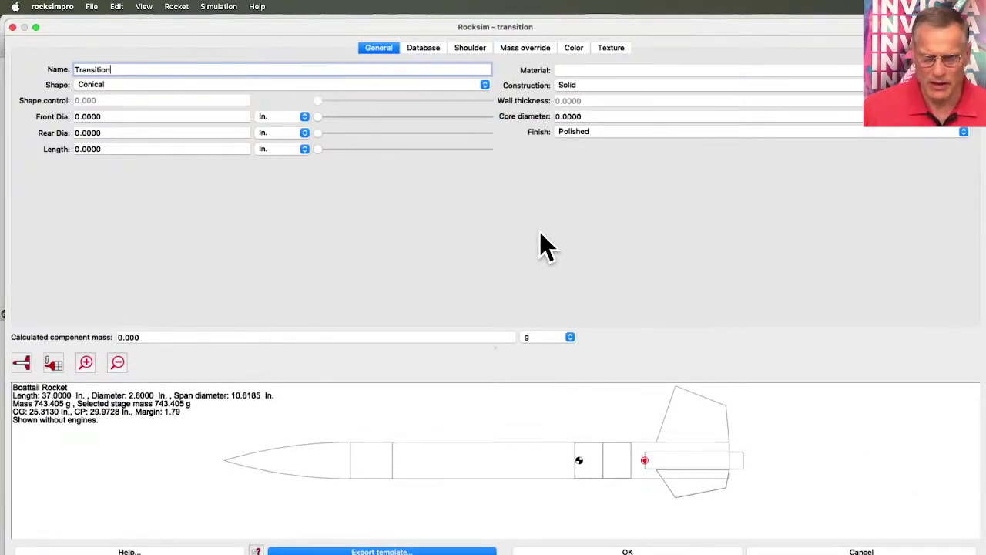
# - Set the transition's material to Urethane and its construction to Hollow
pyautogui.click(571, 70)
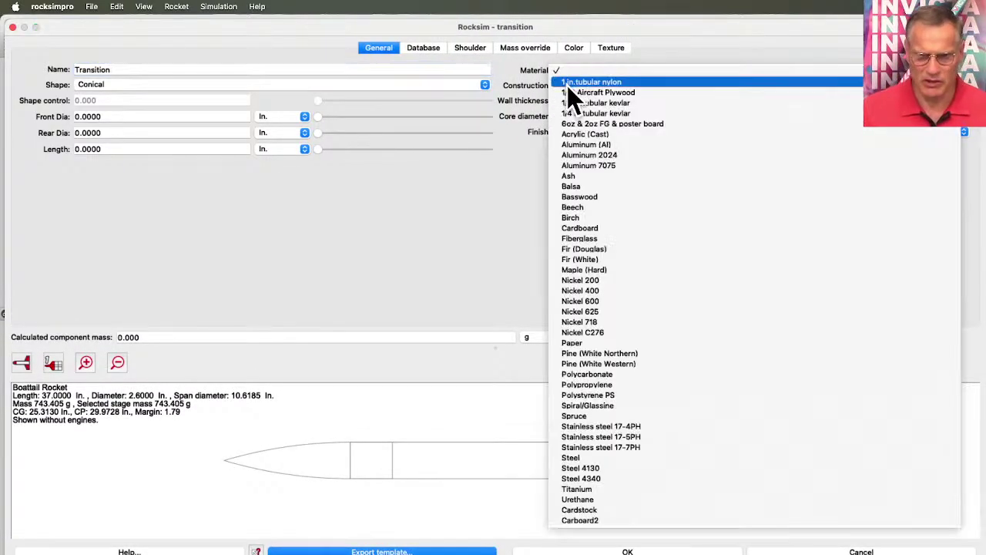
pyautogui.click(571, 499)
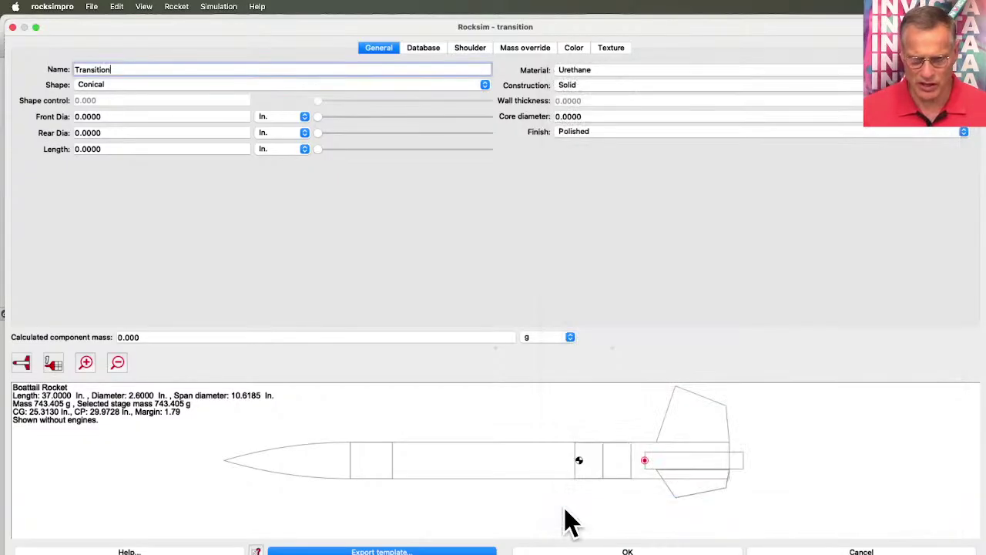
pyautogui.click(585, 85)
pyautogui.click(528, 84)
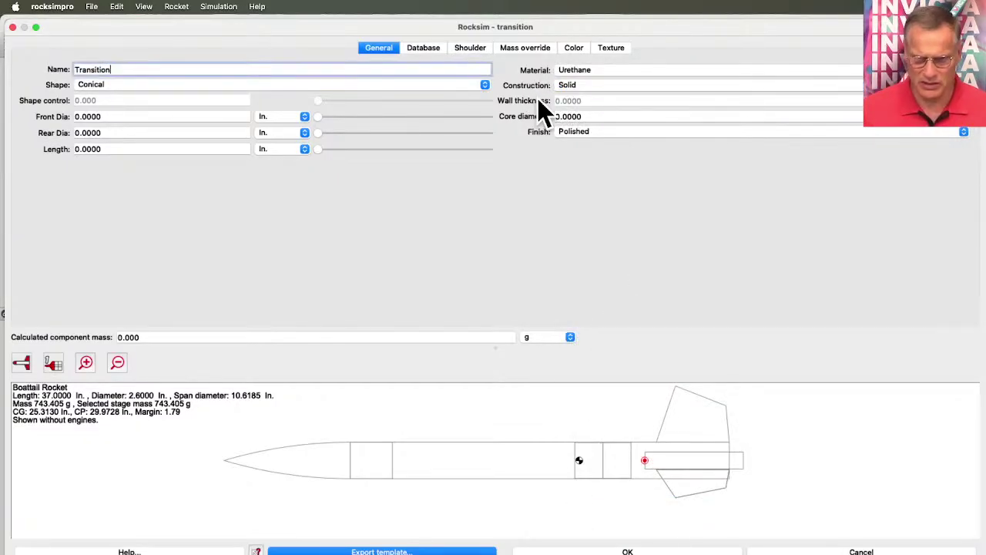
pyautogui.click(580, 89)
pyautogui.click(585, 97)
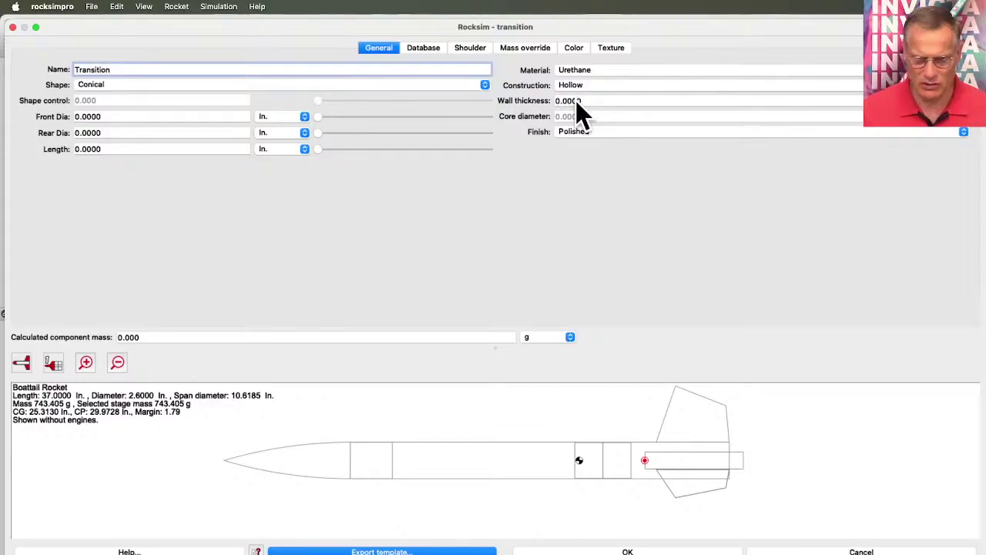
# - Set the transition's wall thickness to 0.035 in
pyautogui.click(576, 100)
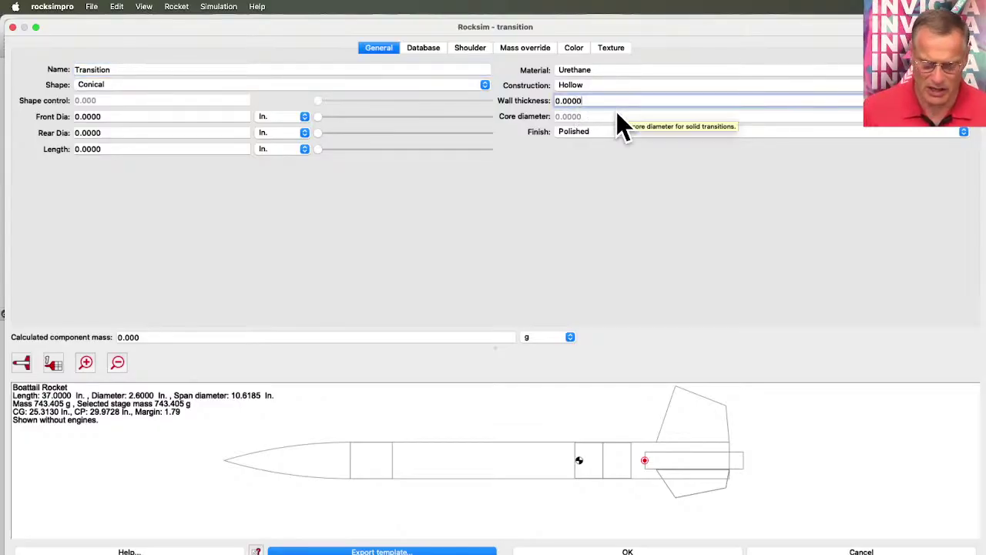
pyautogui.press('BackSpace')
pyautogui.press('BackSpace')
pyautogui.press('BackSpace')
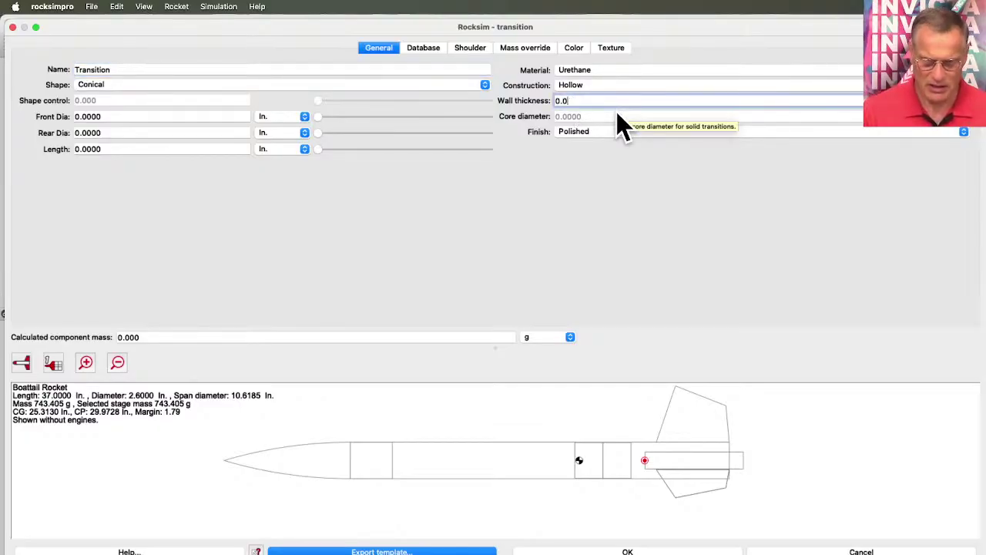
pyautogui.write('35')
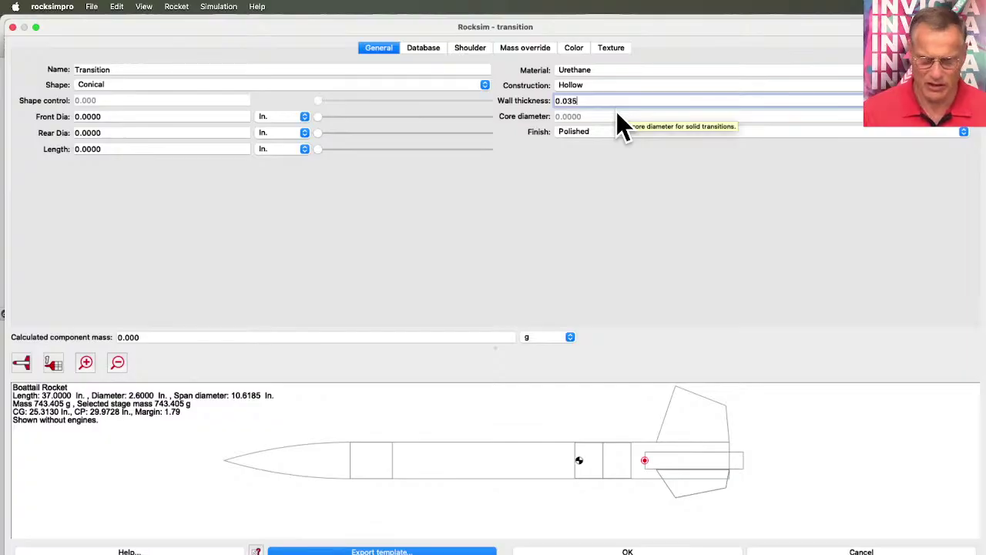
pyautogui.press('Tab')
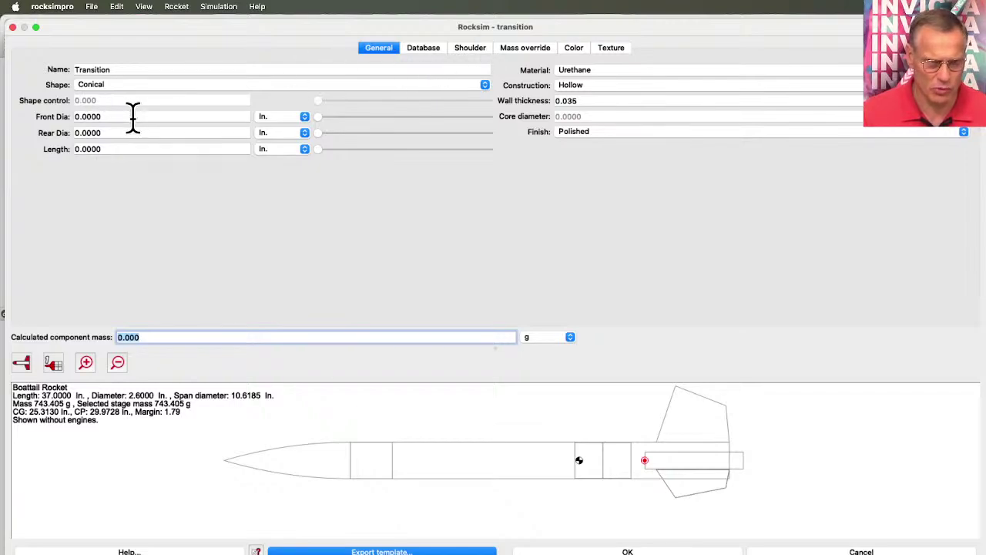
# - Set the transition's front diameter to 2.60 in
pyautogui.click(93, 117)
pyautogui.moveTo(93, 118); pyautogui.dragTo(65, 119)
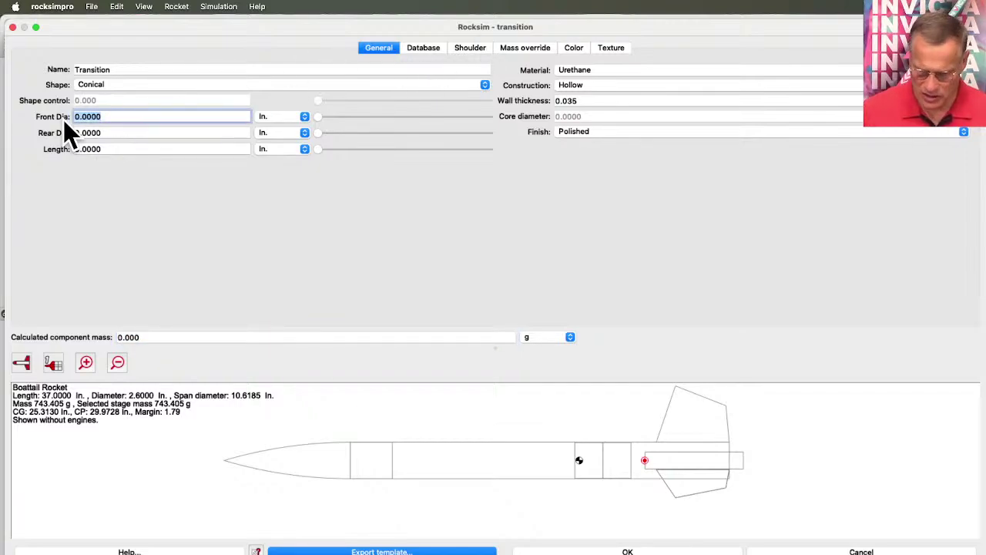
pyautogui.write('2.')
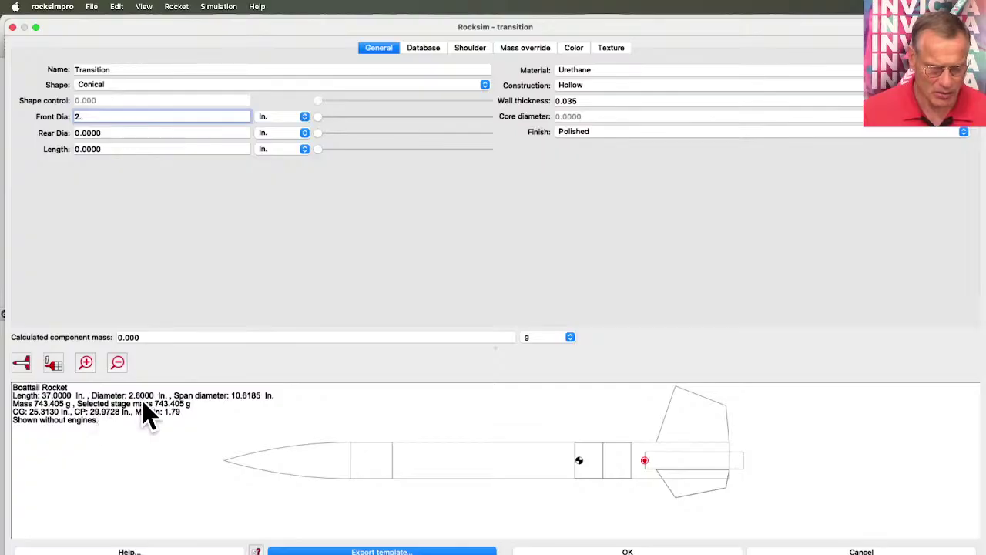
pyautogui.write('60')
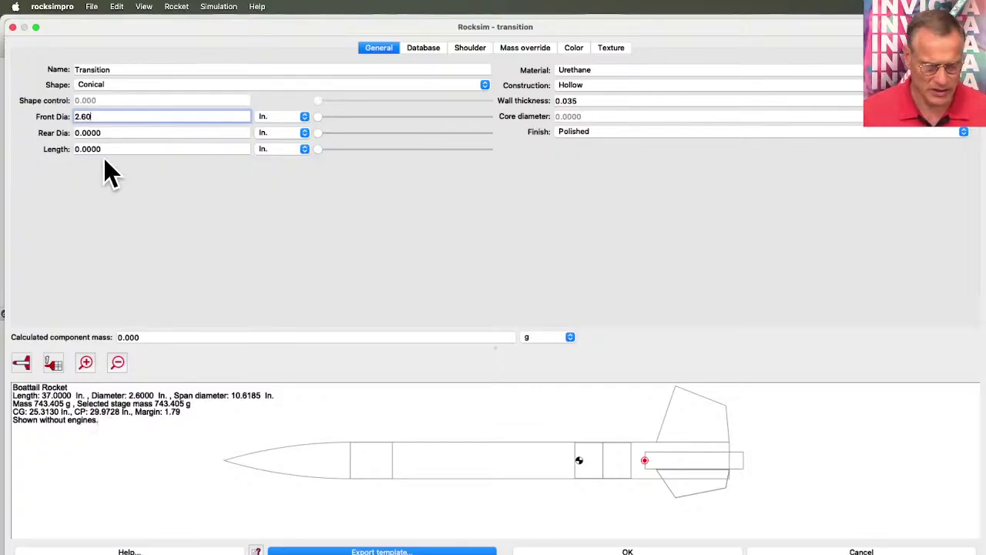
# - Confirm the front diameter and check the specifications on the 29mm x 66mm Boattail Motor Retainer page in Chrome
pyautogui.press('Return')
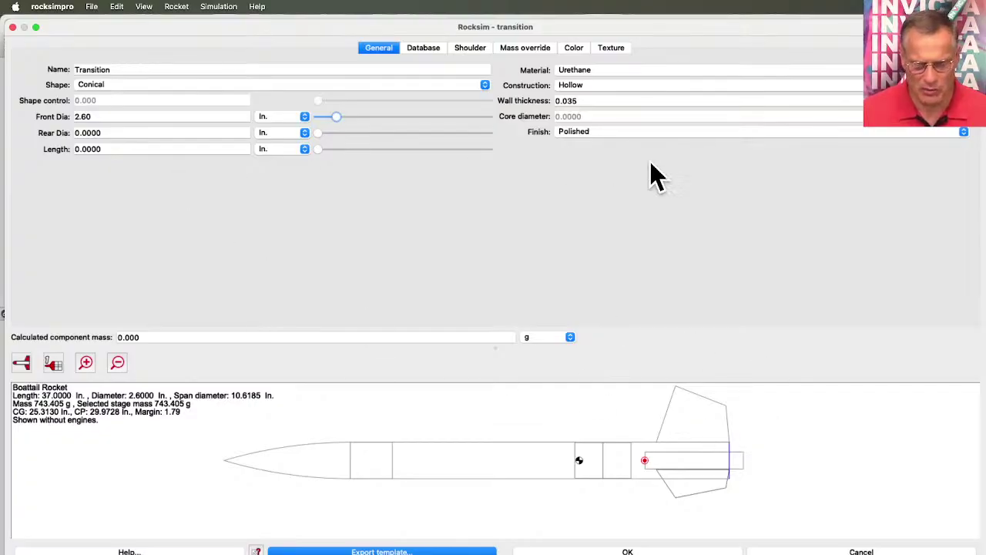
pyautogui.press('super+Tab')
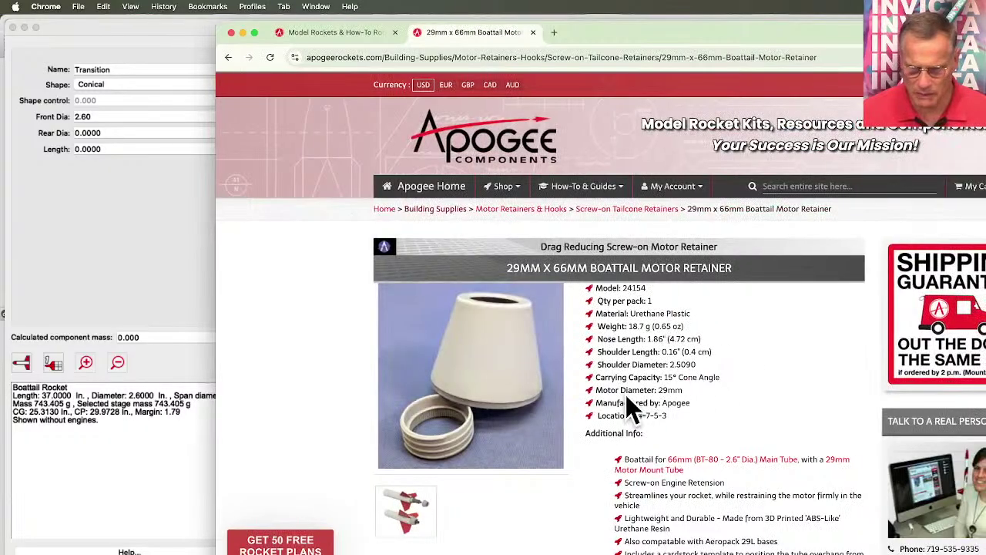
pyautogui.rightClick(710, 376)
pyautogui.click(734, 353)
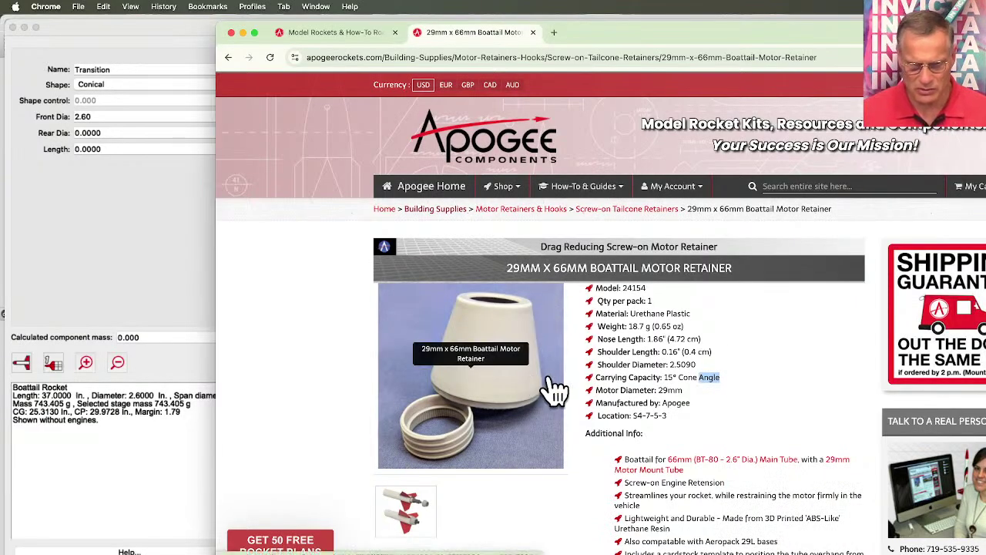
pyautogui.click(131, 308)
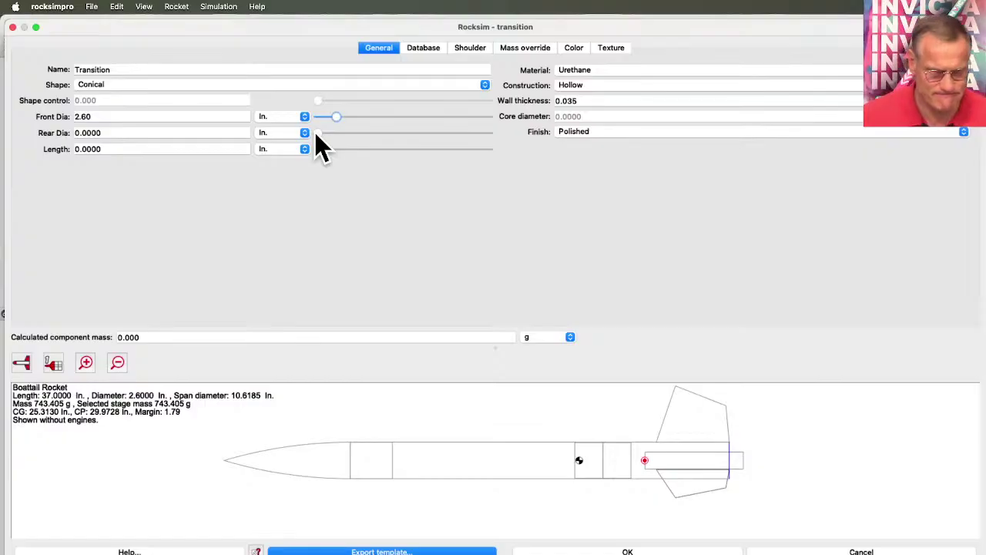
# - Switch the transition's rear diameter unit to mm and set the diameter to 36 mm
pyautogui.moveTo(316, 132); pyautogui.dragTo(319, 133)
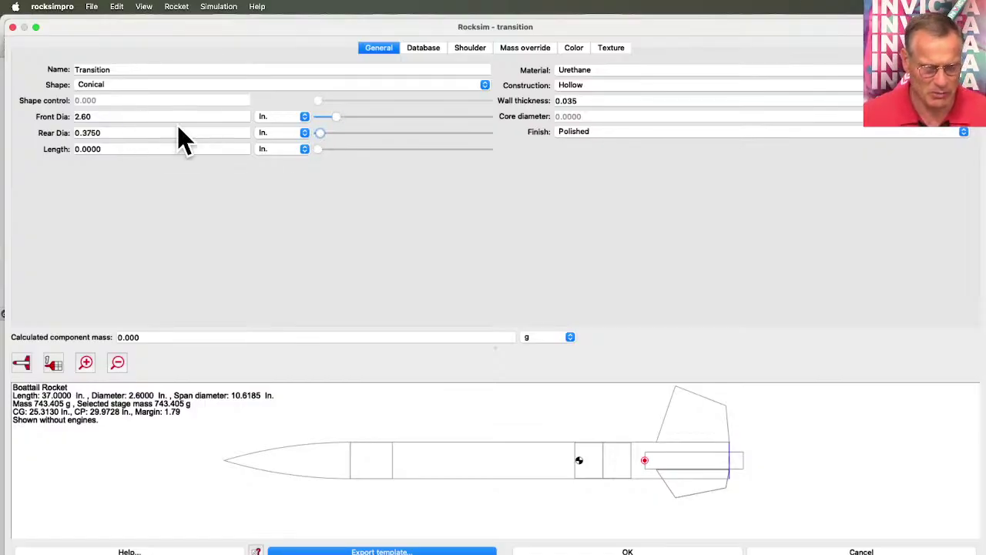
pyautogui.click(279, 132)
pyautogui.click(279, 145)
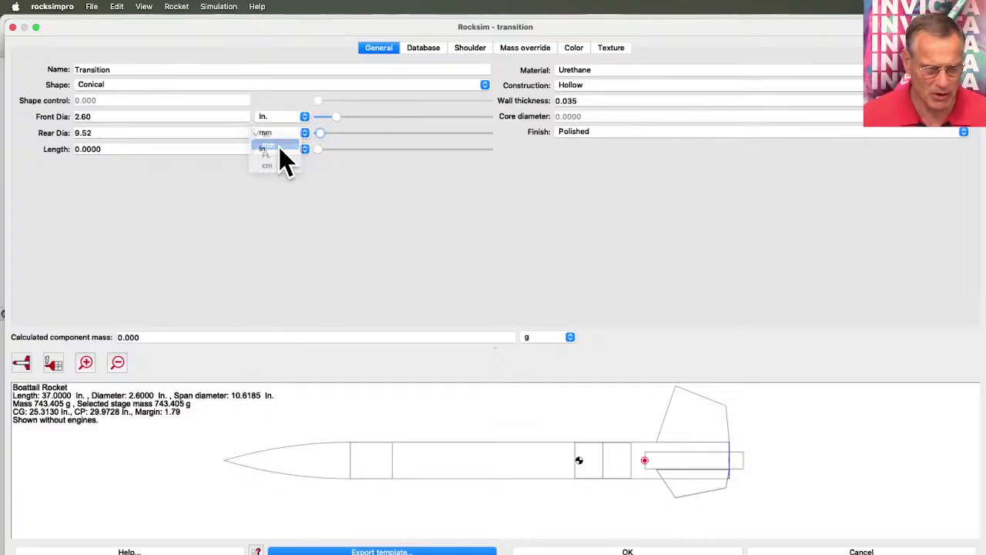
pyautogui.moveTo(117, 133); pyautogui.dragTo(63, 133)
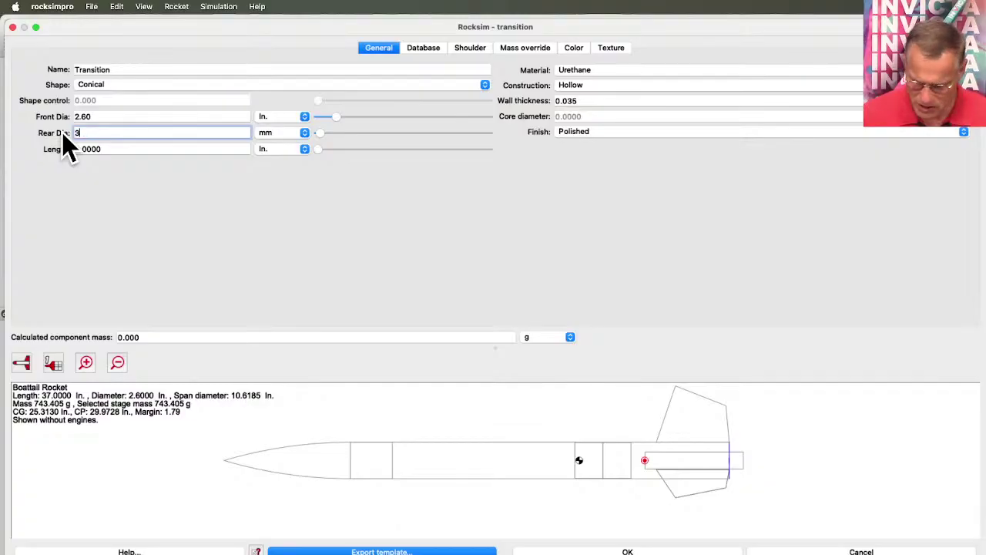
pyautogui.write('36')
pyautogui.press('Return')
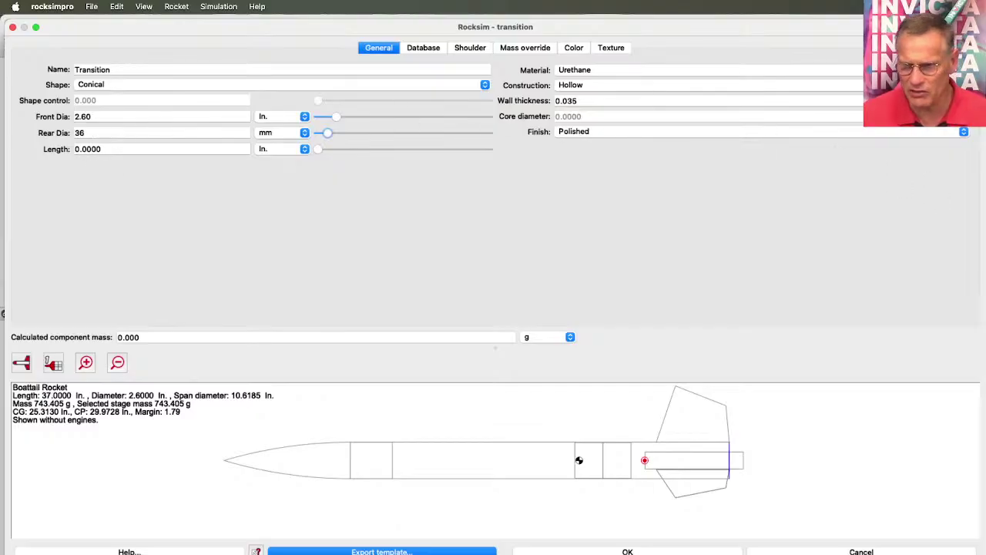
# - Look up the retainer's nose length on the product page and set the transition's length to 1.86 in
pyautogui.press('super+Tab')
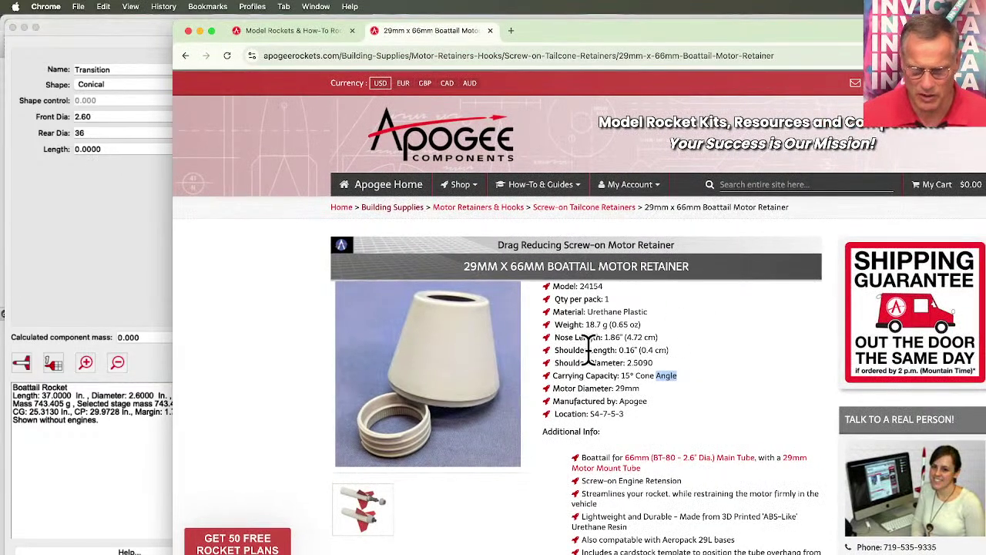
pyautogui.click(563, 337)
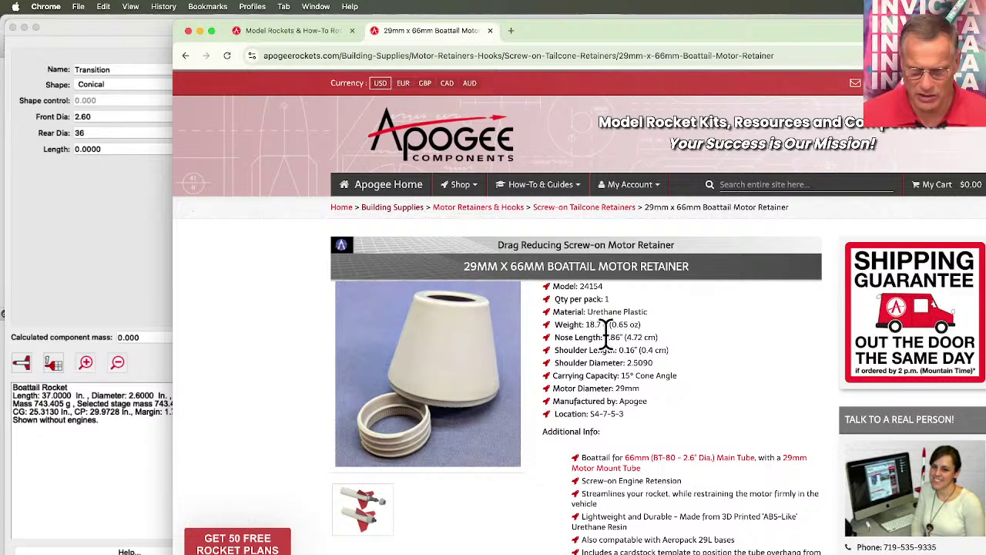
pyautogui.click(106, 246)
pyautogui.click(110, 149)
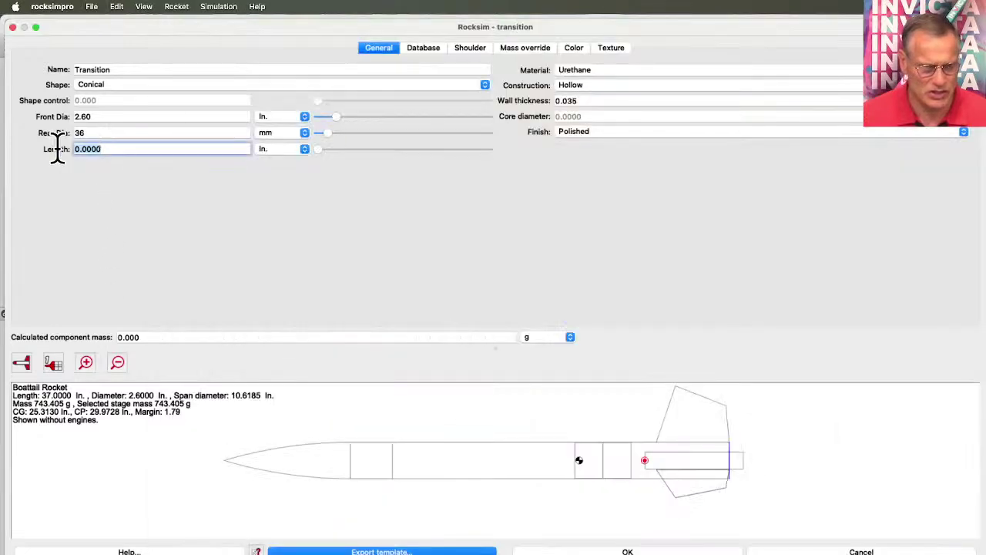
pyautogui.write('1.86')
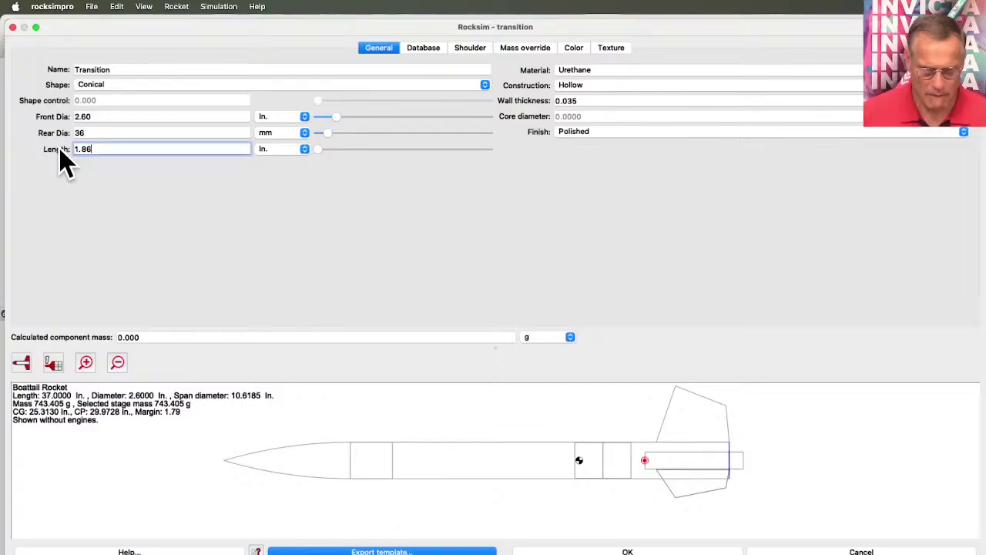
pyautogui.press('Tab')
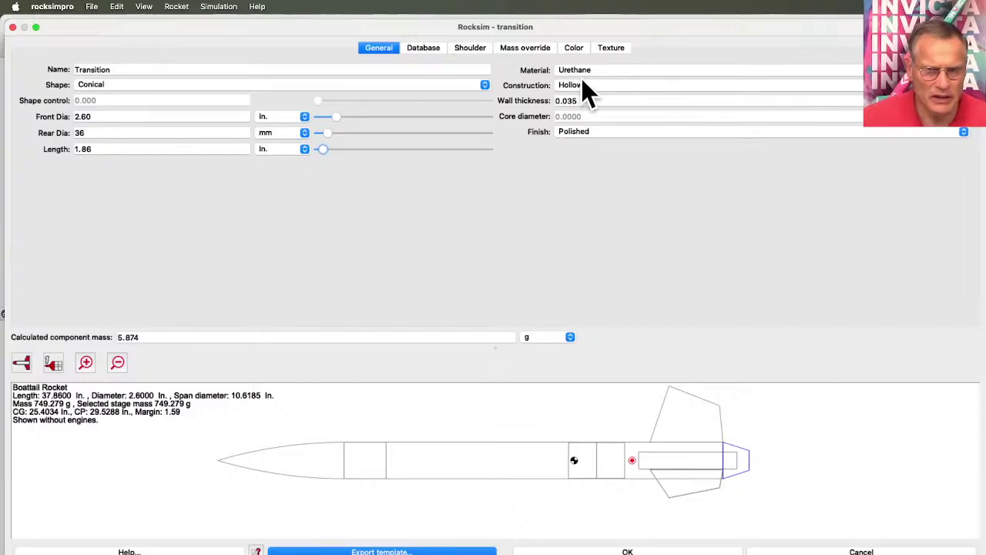
# - Set the transition's diffuse 3D color to red (#ff0000)
pyautogui.click(572, 46)
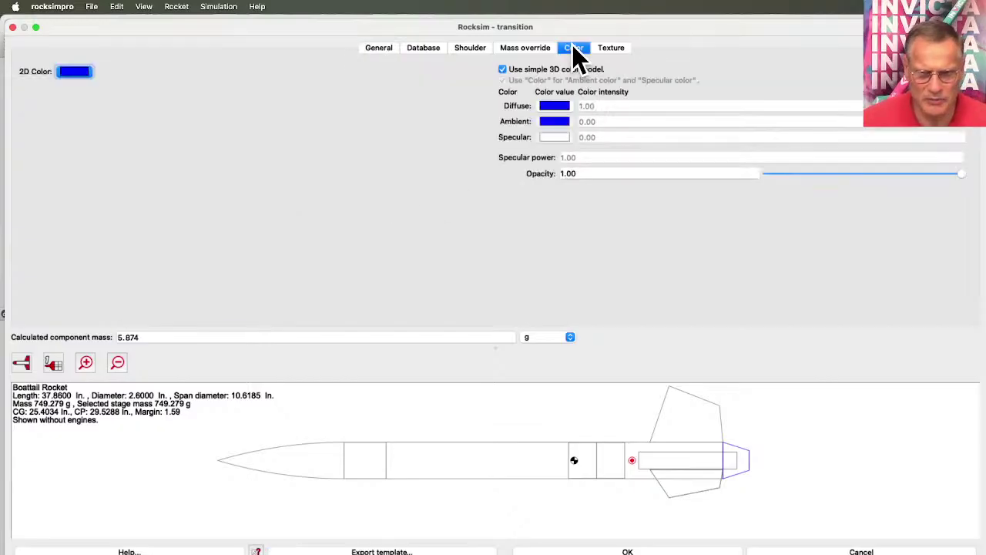
pyautogui.click(545, 111)
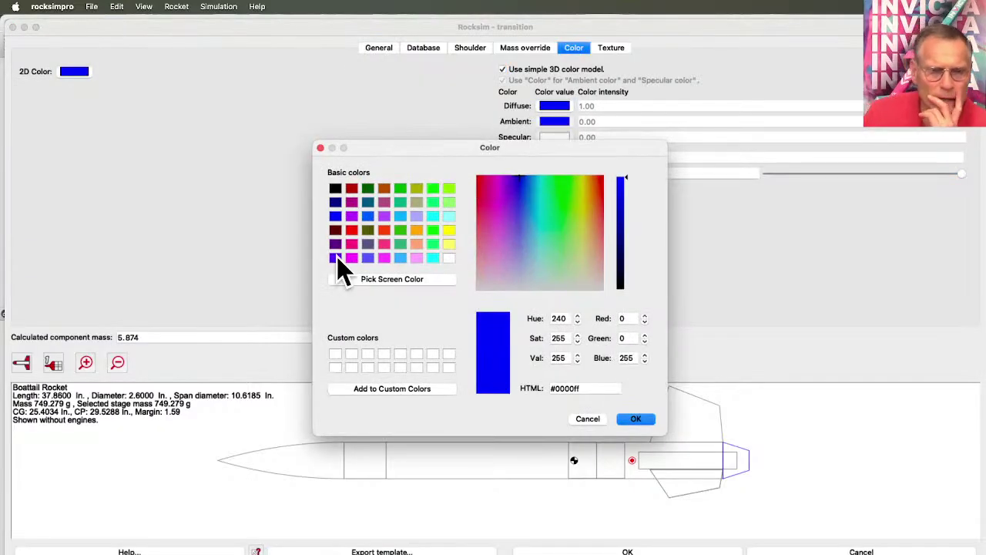
pyautogui.click(350, 233)
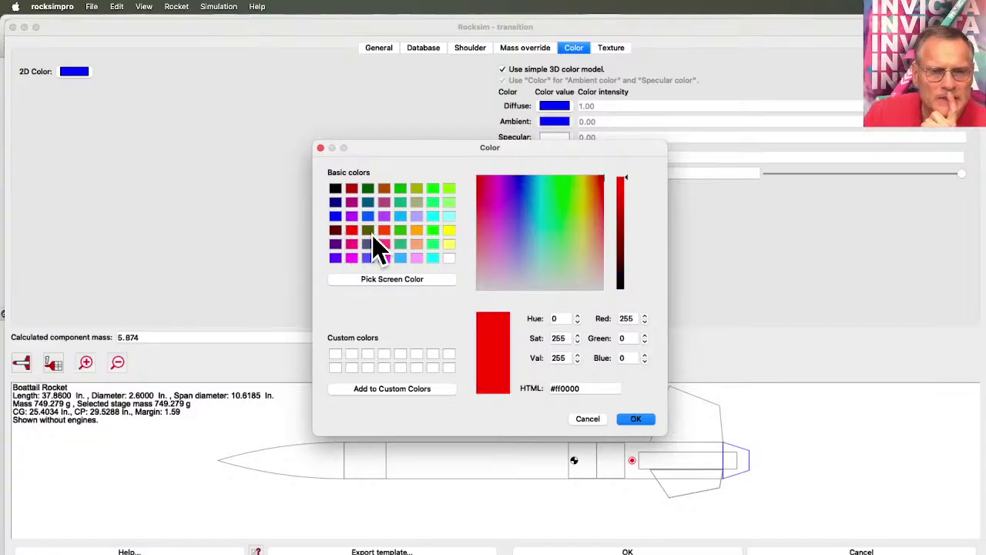
pyautogui.click(635, 419)
# - Set the transition's 2D color to a dark magenta (#9f3a7f)
pyautogui.click(76, 75)
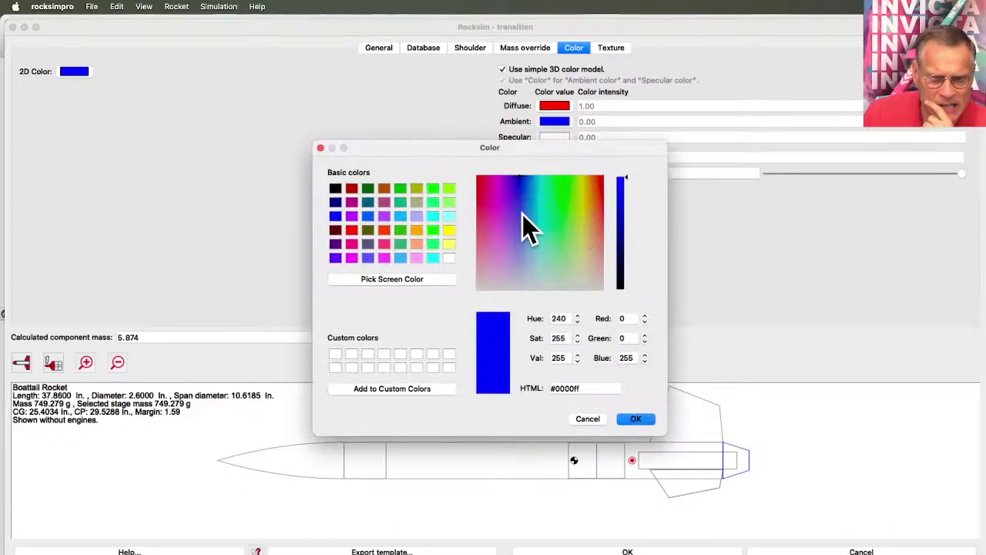
pyautogui.click(491, 217)
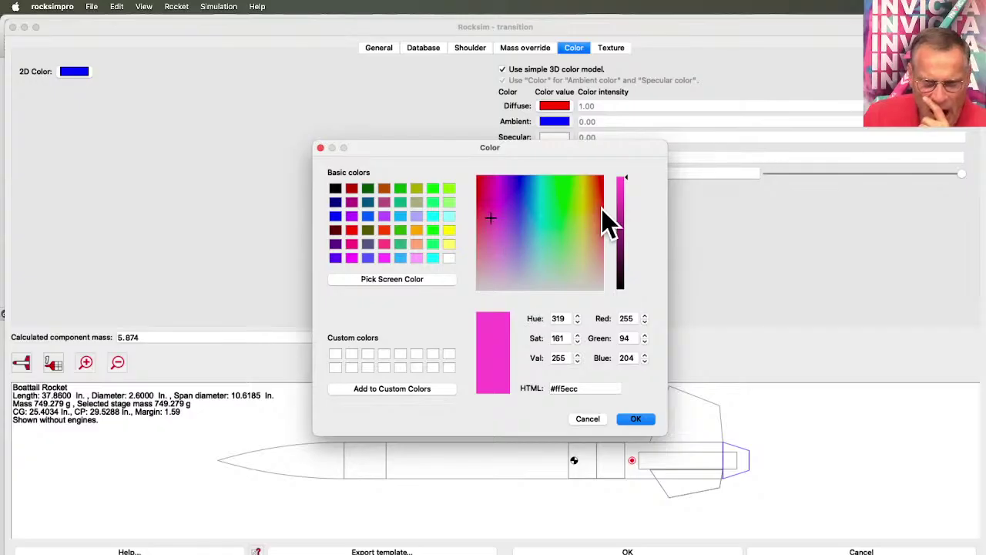
pyautogui.moveTo(619, 209); pyautogui.dragTo(624, 218)
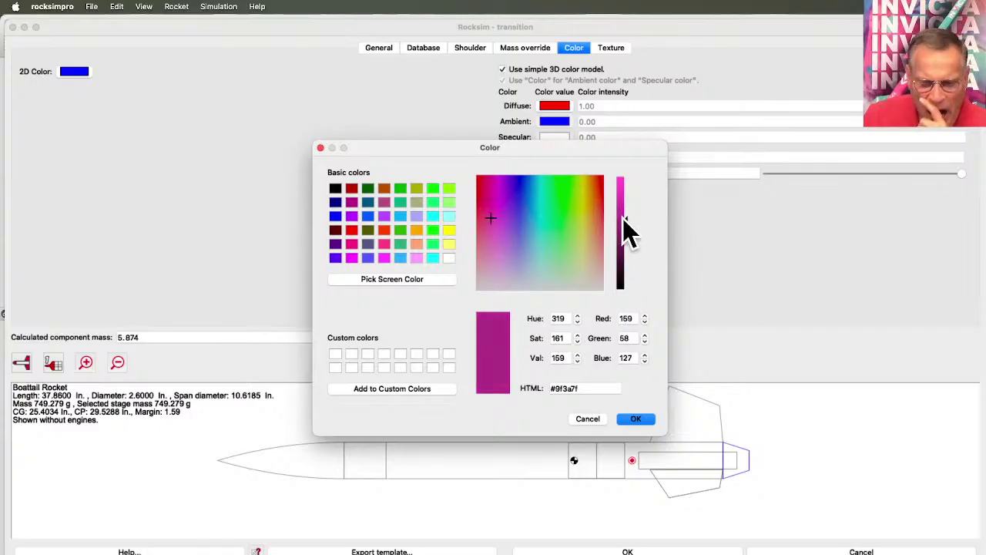
pyautogui.click(632, 420)
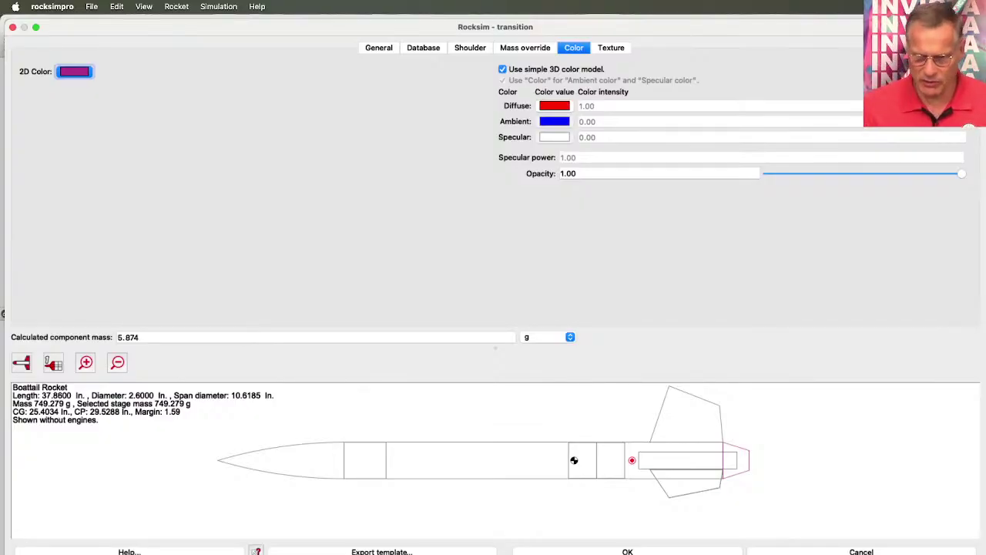
# - Compare the transition's calculated mass with the retainer's listed weight on the product page, and view the retainer's assembly image
pyautogui.click(381, 51)
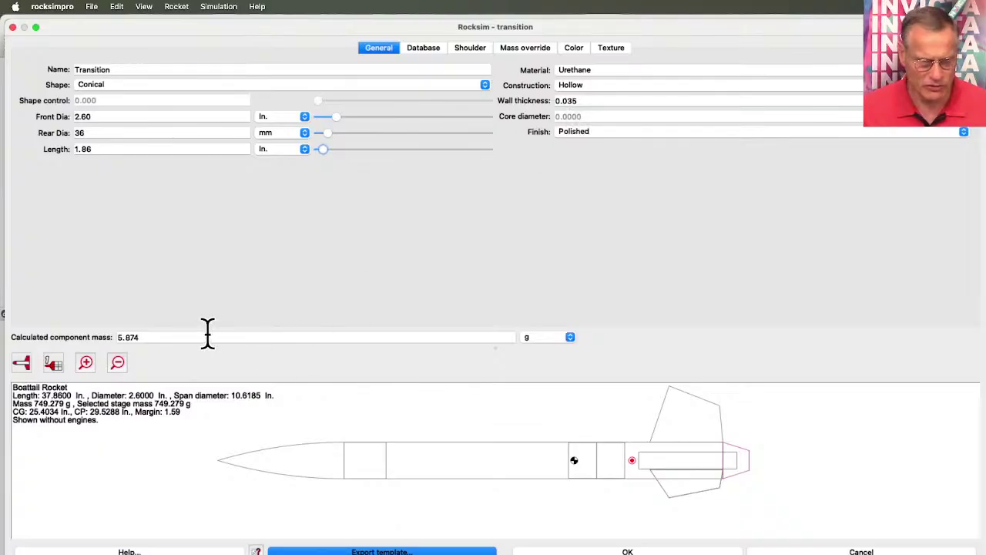
pyautogui.moveTo(144, 341); pyautogui.dragTo(117, 339)
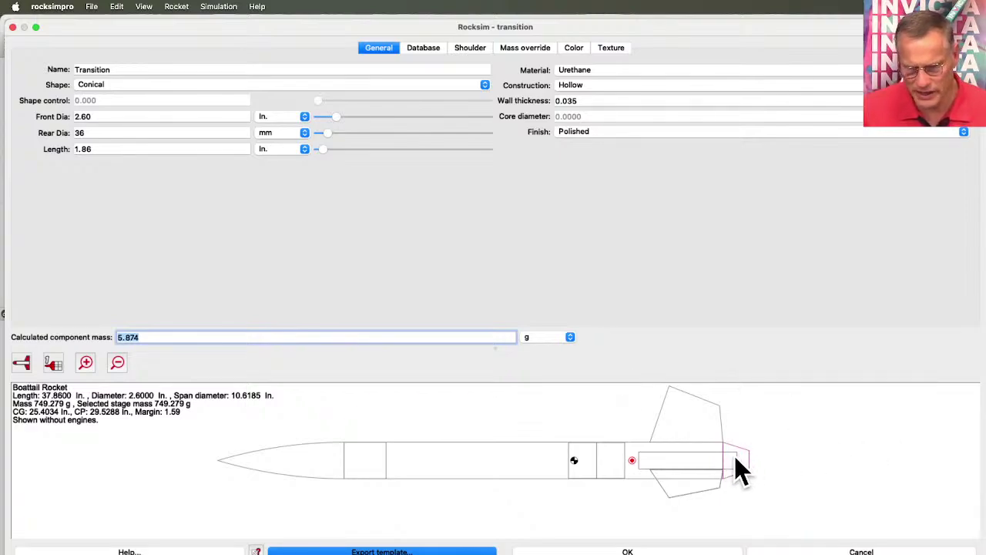
pyautogui.click(984, 299)
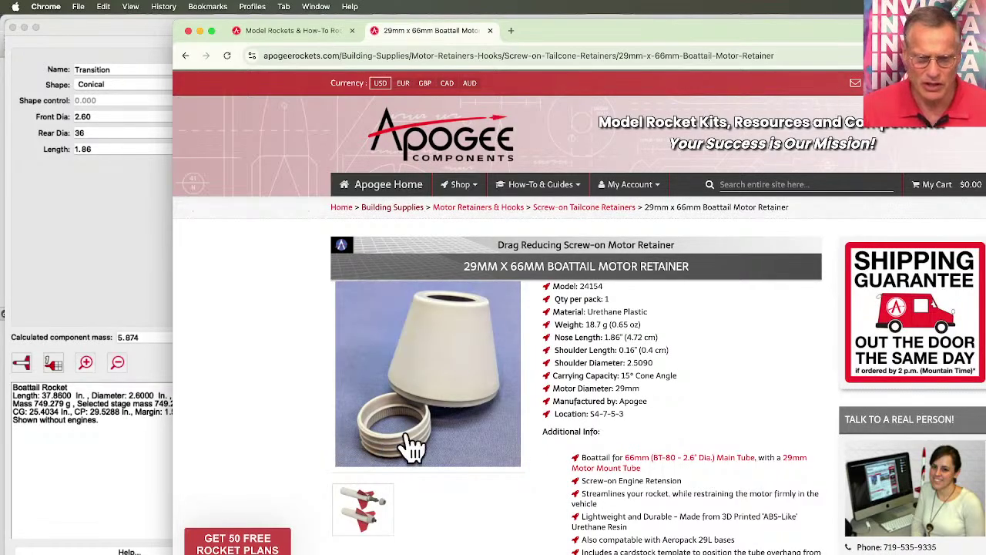
pyautogui.click(363, 509)
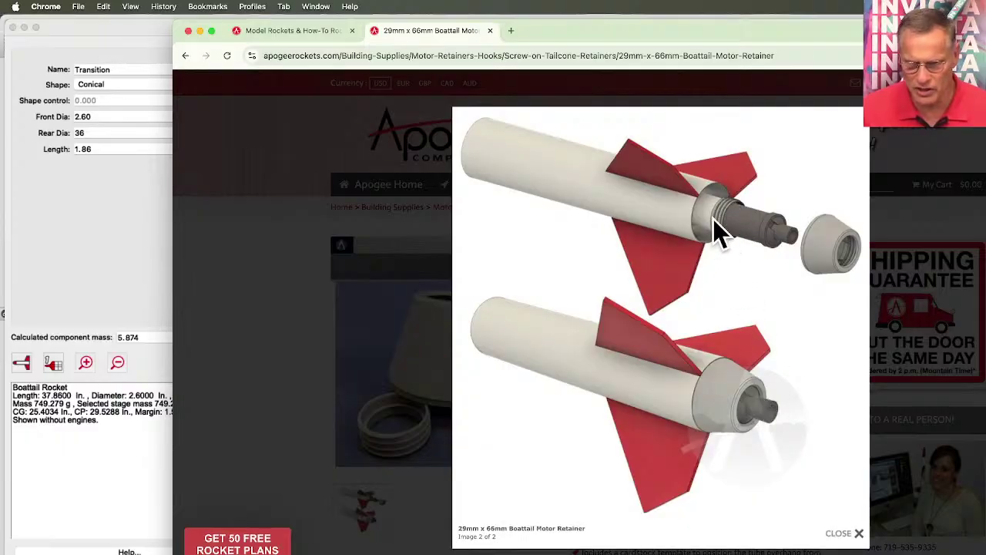
pyautogui.click(972, 259)
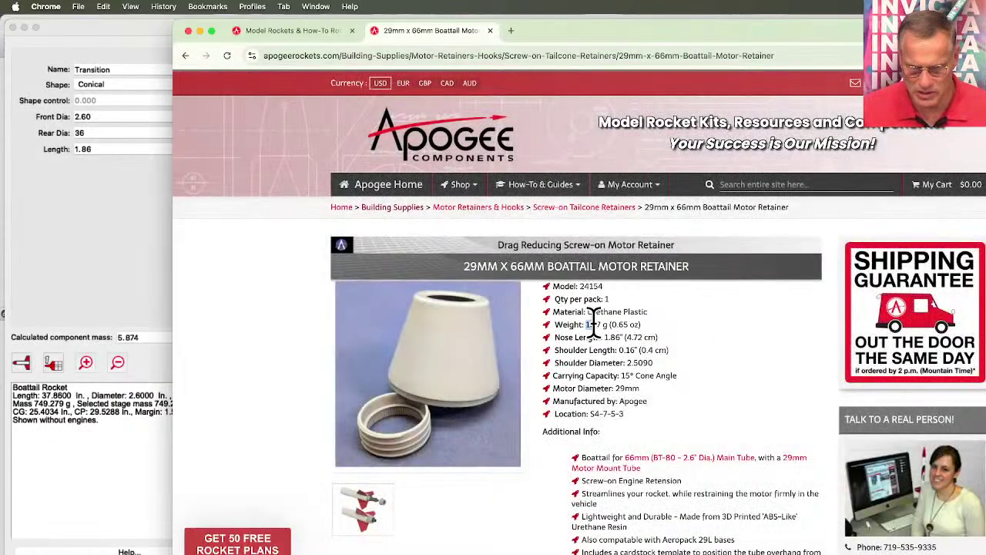
pyautogui.doubleClick(594, 325)
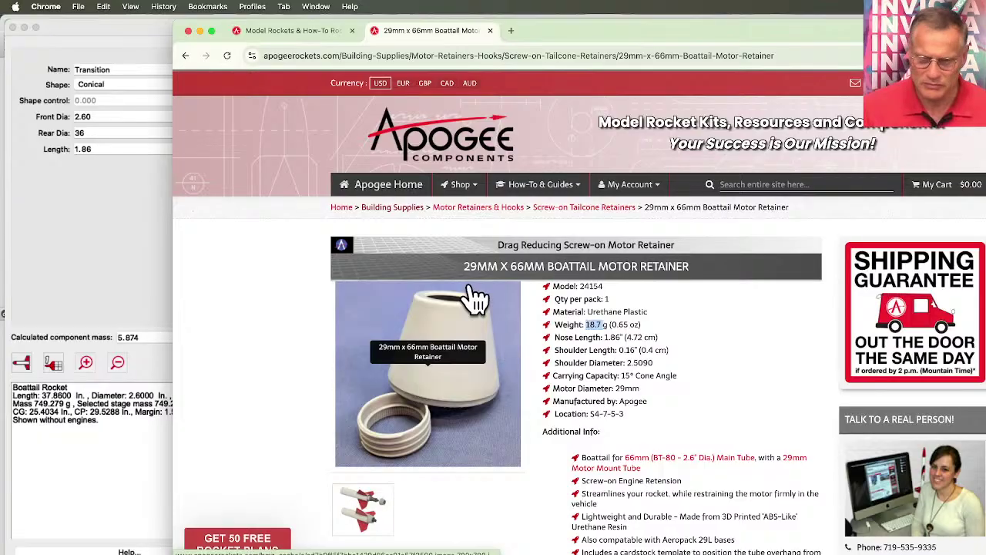
pyautogui.click(108, 235)
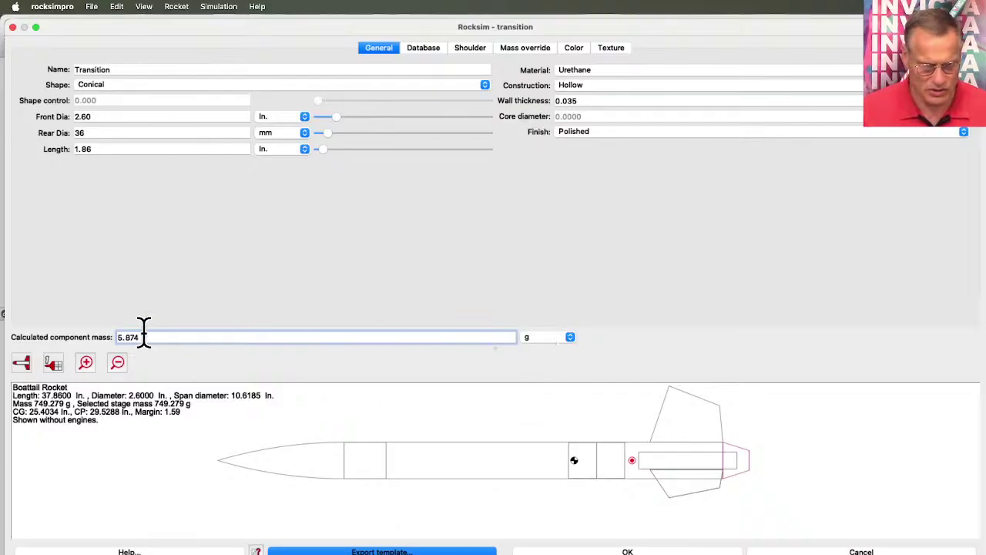
# - Set the transition's wall thickness to 0.09 in to bring its calculated mass closer to the retainer's listed weight
pyautogui.moveTo(138, 333); pyautogui.dragTo(108, 336)
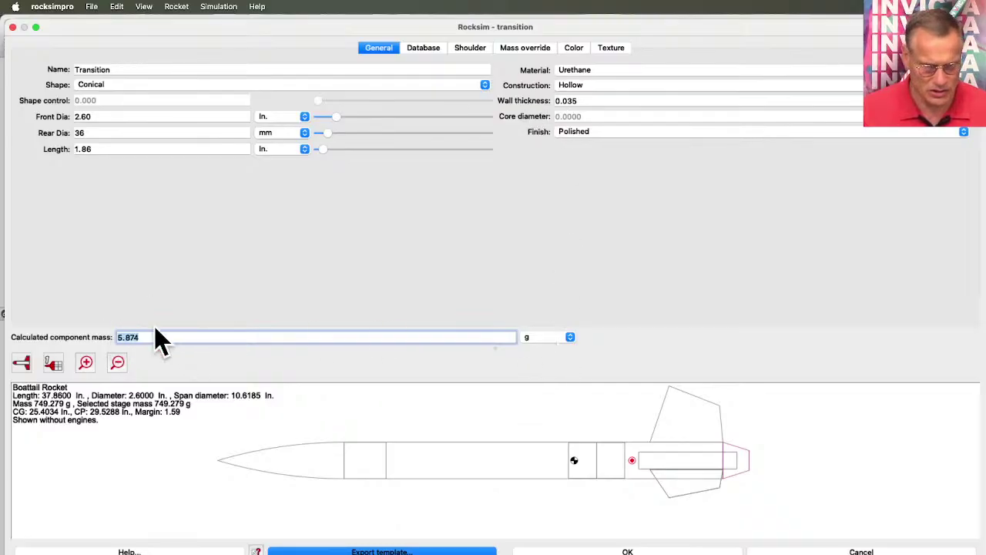
pyautogui.click(578, 101)
pyautogui.rightClick(582, 101)
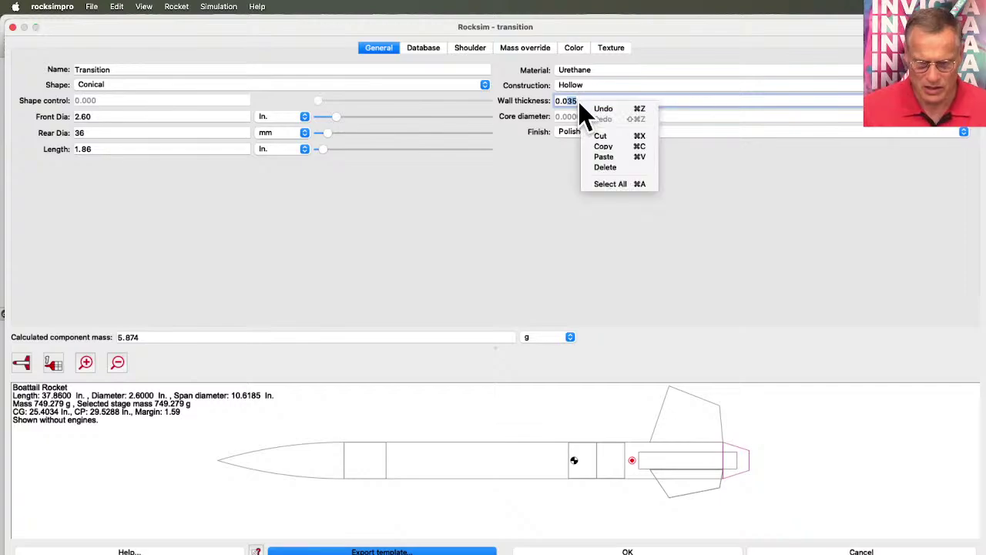
pyautogui.click(686, 222)
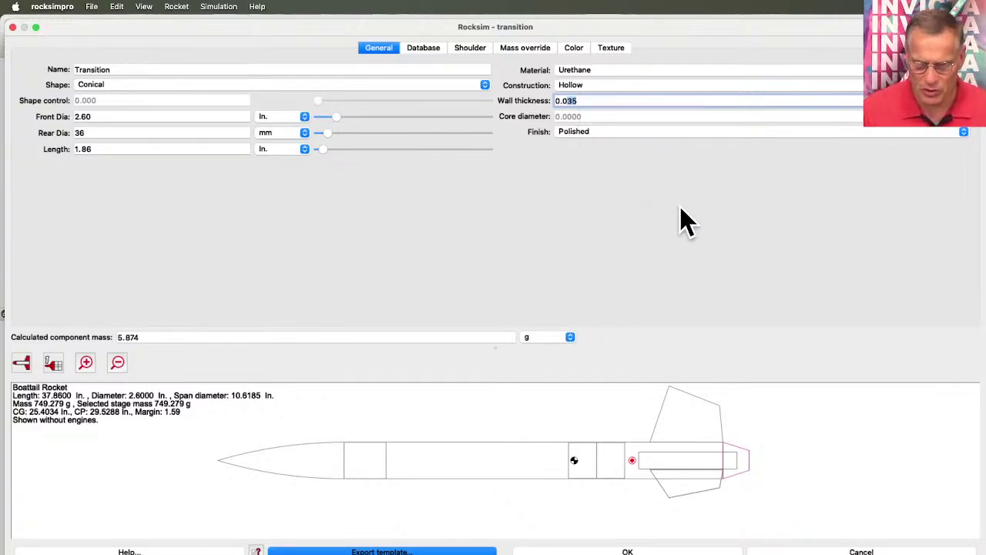
pyautogui.write('9')
pyautogui.press('Tab')
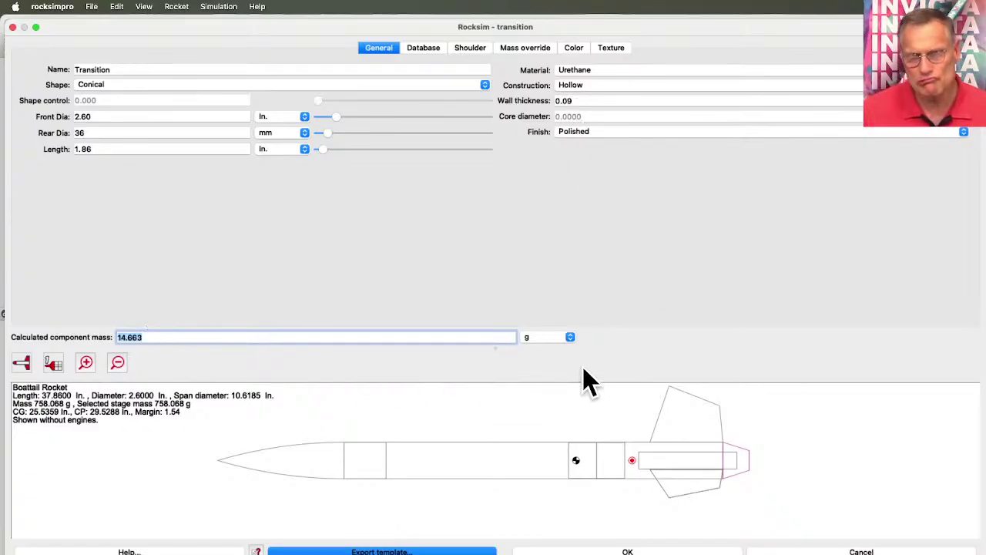
pyautogui.click(574, 100)
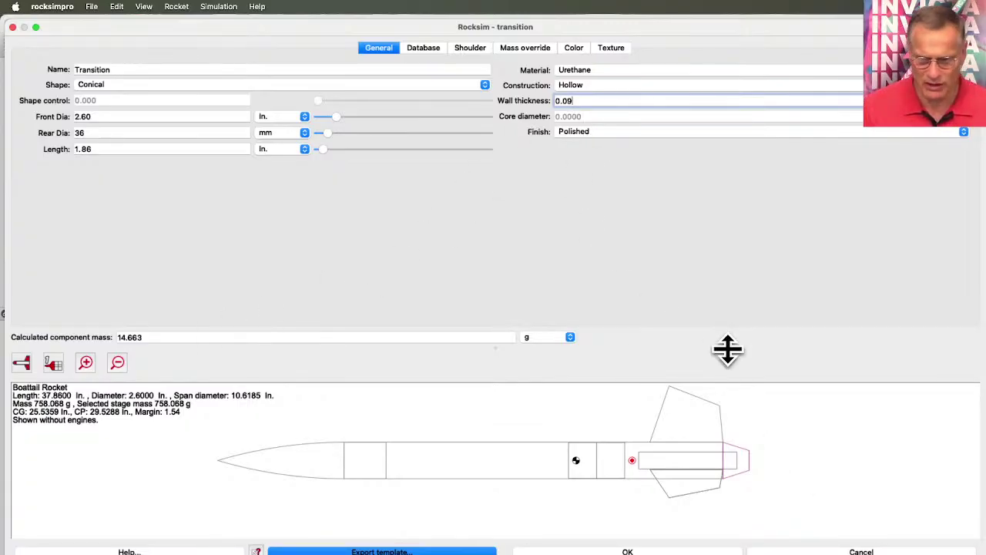
# - Set the transition's front shoulder to 0.16 in long and 2.509 in in diameter, following the retainer's specifications on the product page
pyautogui.click(471, 50)
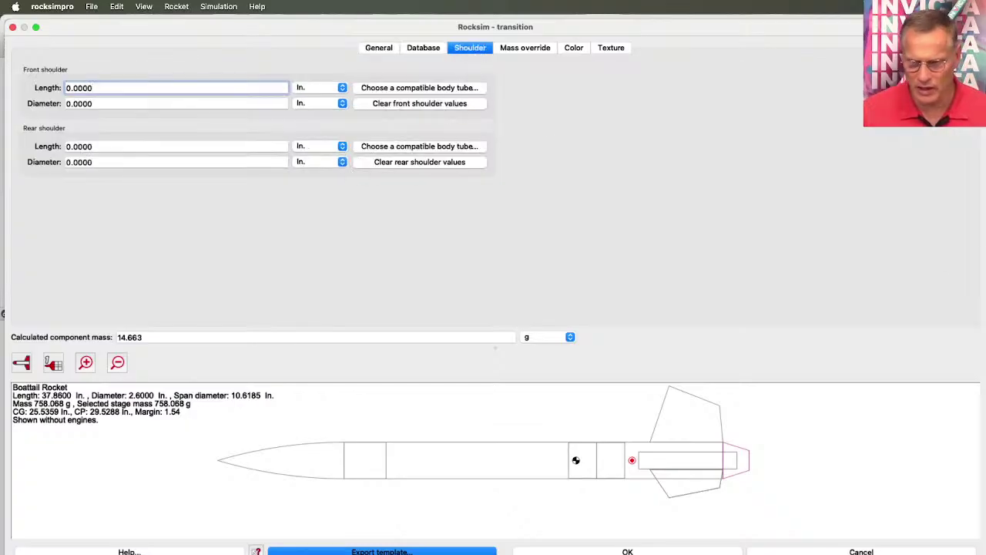
pyautogui.press('super+Tab')
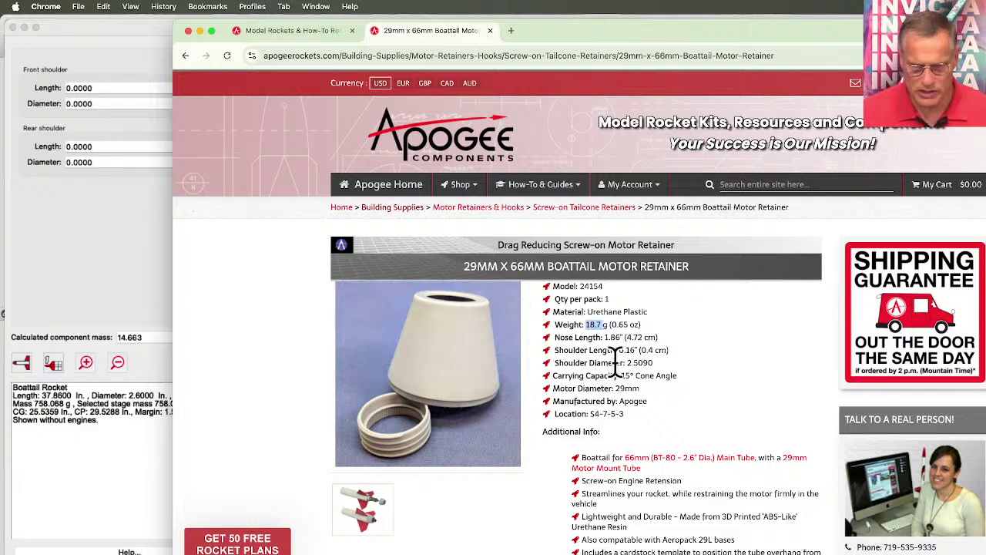
pyautogui.click(114, 232)
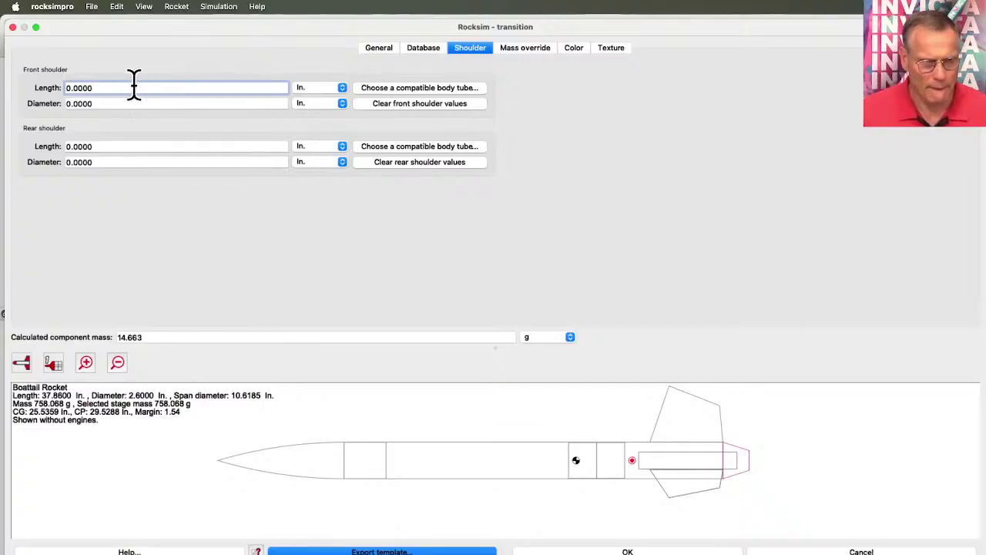
pyautogui.moveTo(104, 87); pyautogui.dragTo(57, 87)
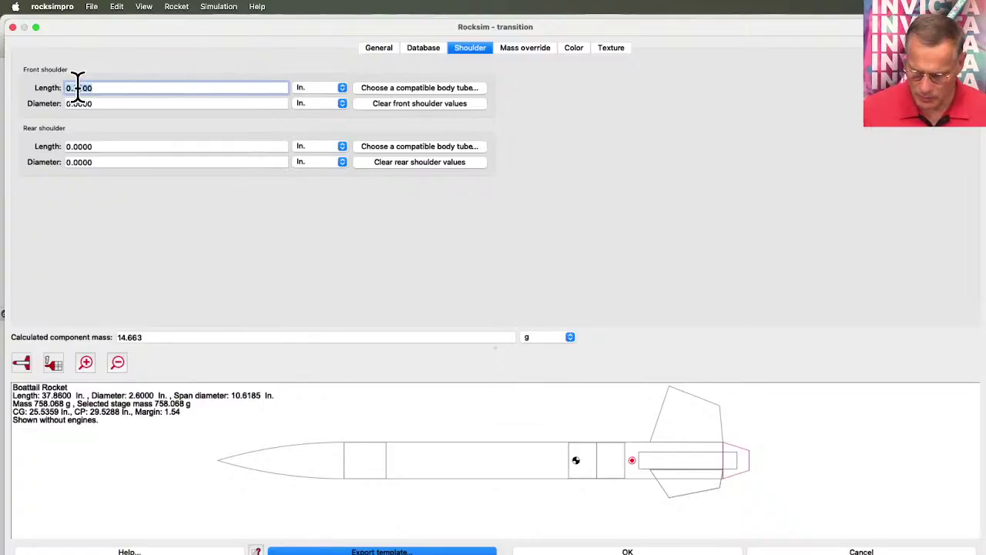
pyautogui.write('.10')
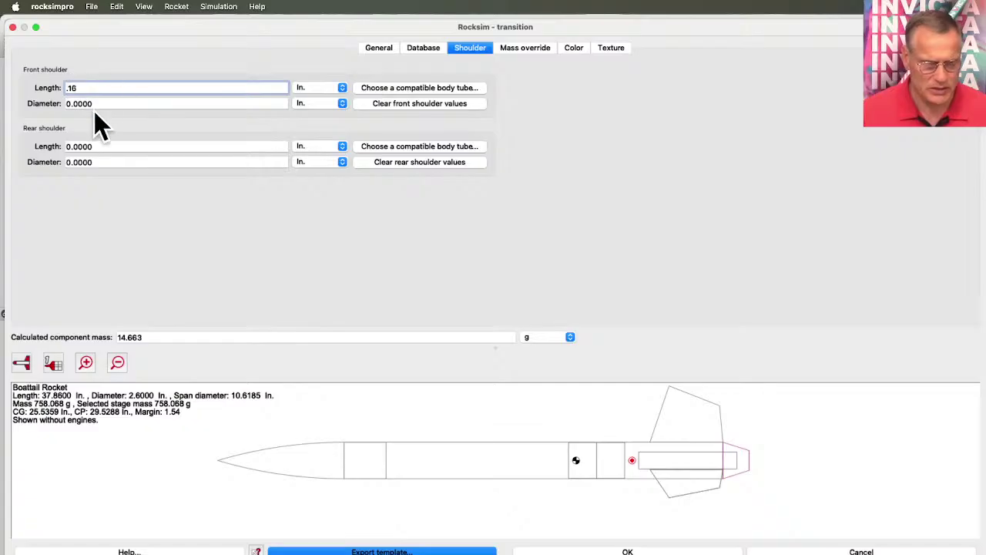
pyautogui.press('Tab')
pyautogui.press('BackSpace')
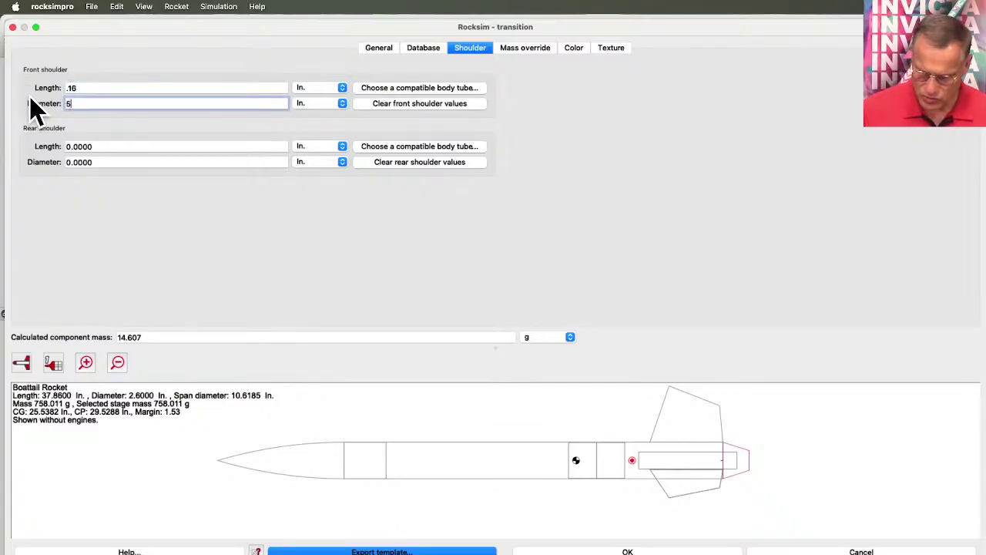
pyautogui.write('2.')
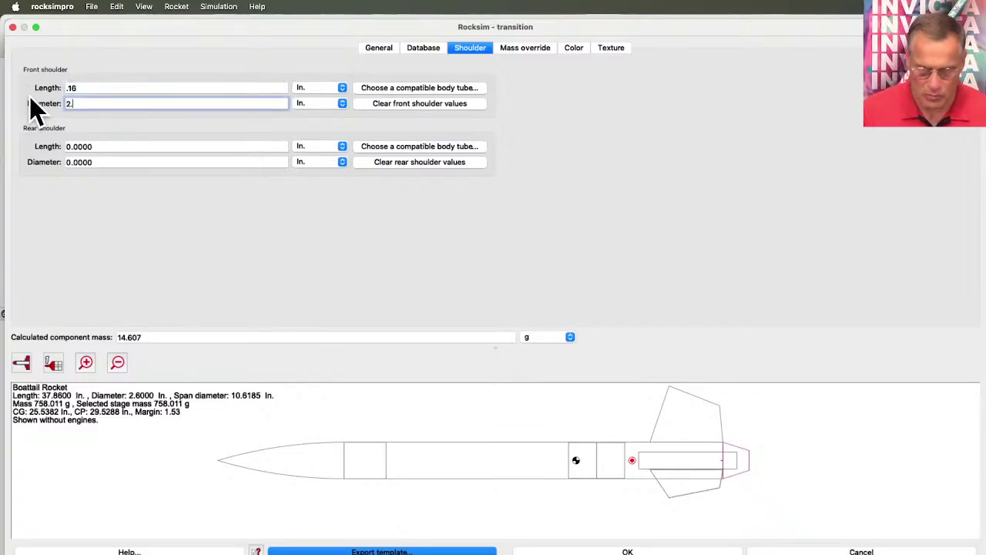
pyautogui.write('509')
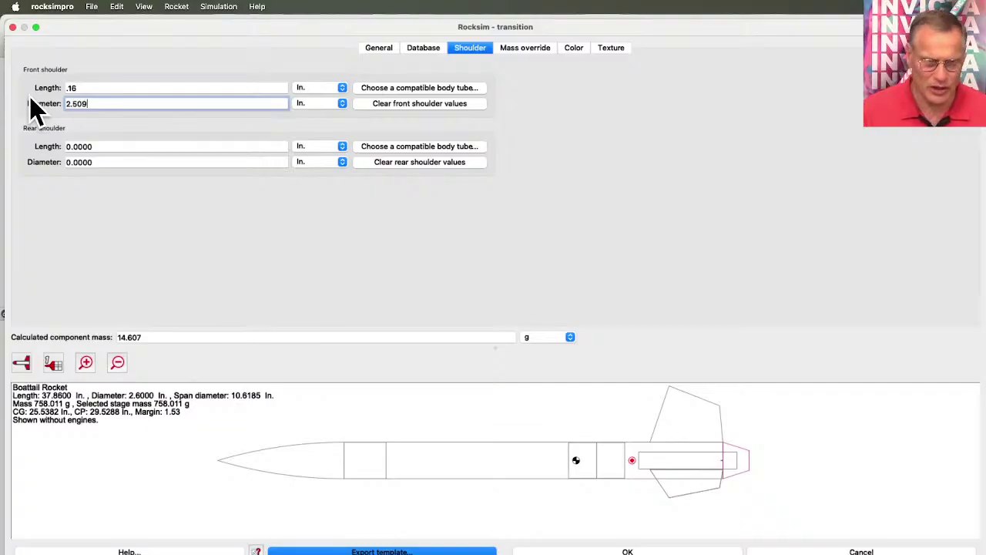
pyautogui.press('Tab')
# - Check the shoulder's fit in the preview, accept the transition's changes, and switch the rocket display from 3D to the 2D side view
pyautogui.scroll(3, 731, 465)
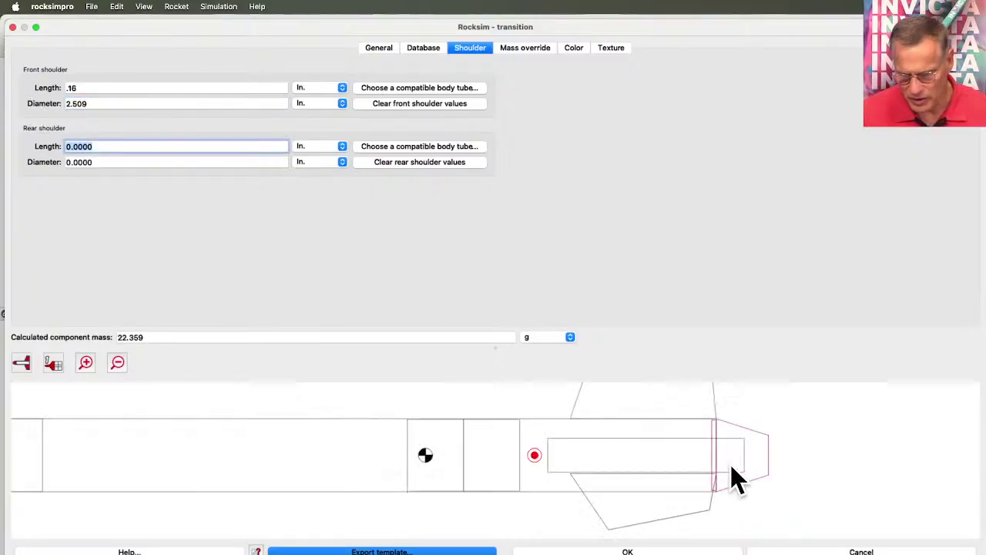
pyautogui.scroll(-5, 732, 474)
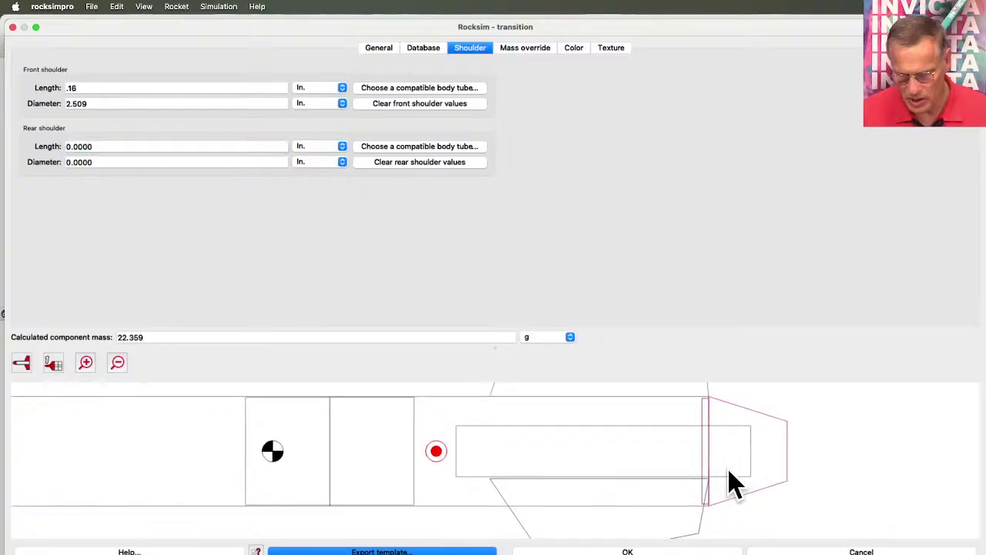
pyautogui.moveTo(665, 493); pyautogui.dragTo(601, 501)
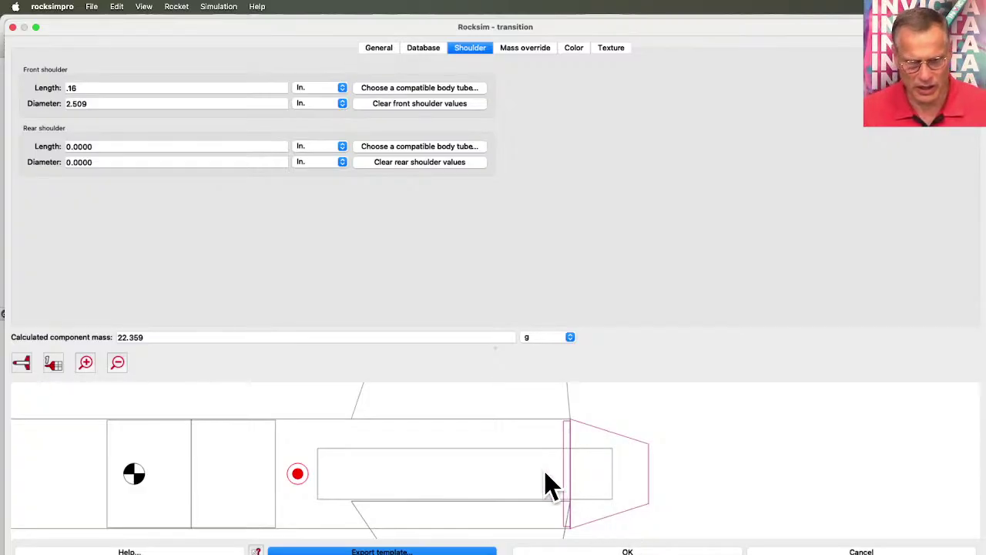
pyautogui.click(618, 547)
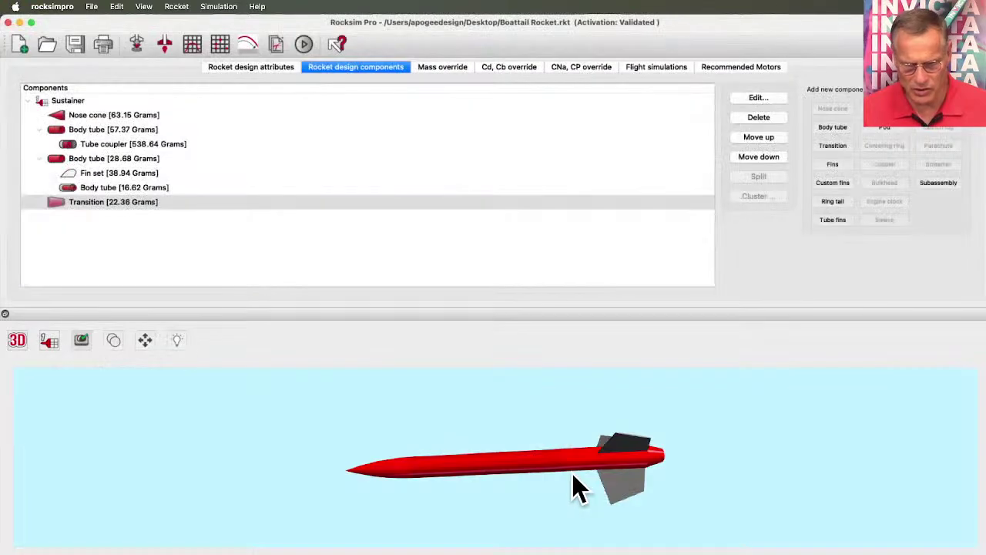
pyautogui.click(13, 342)
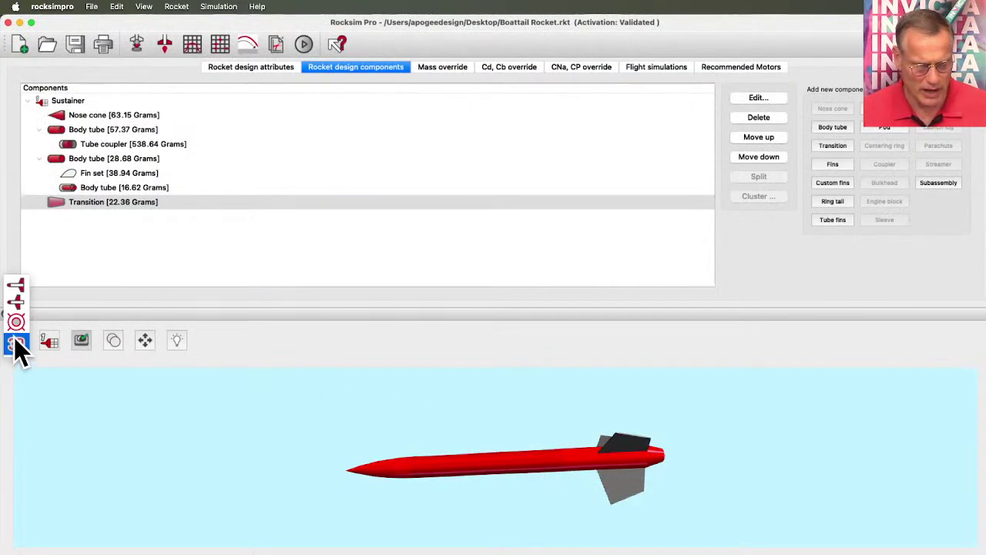
pyautogui.click(15, 283)
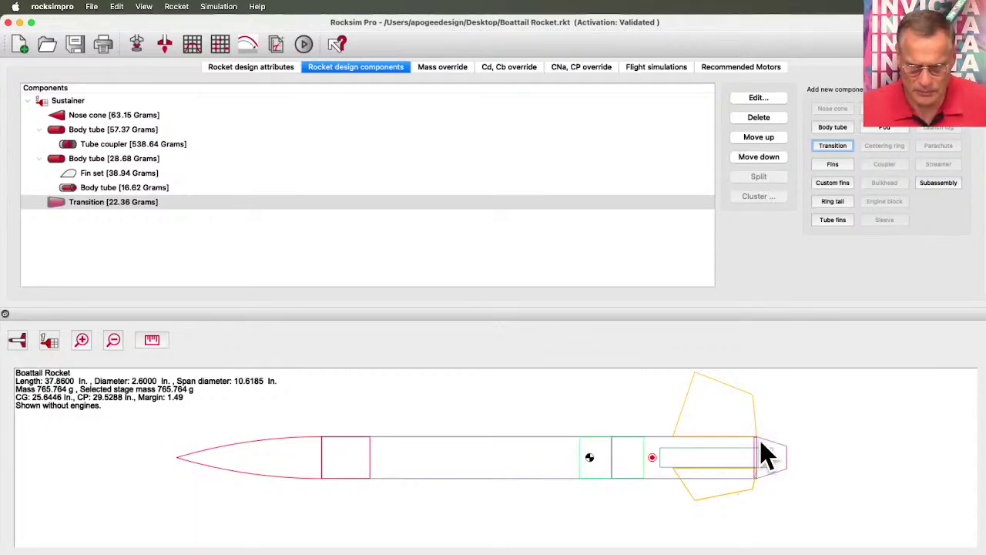
# - Open the 29 mm motor mount tube inside the rear body tube and select its location value for editing
pyautogui.click(84, 190)
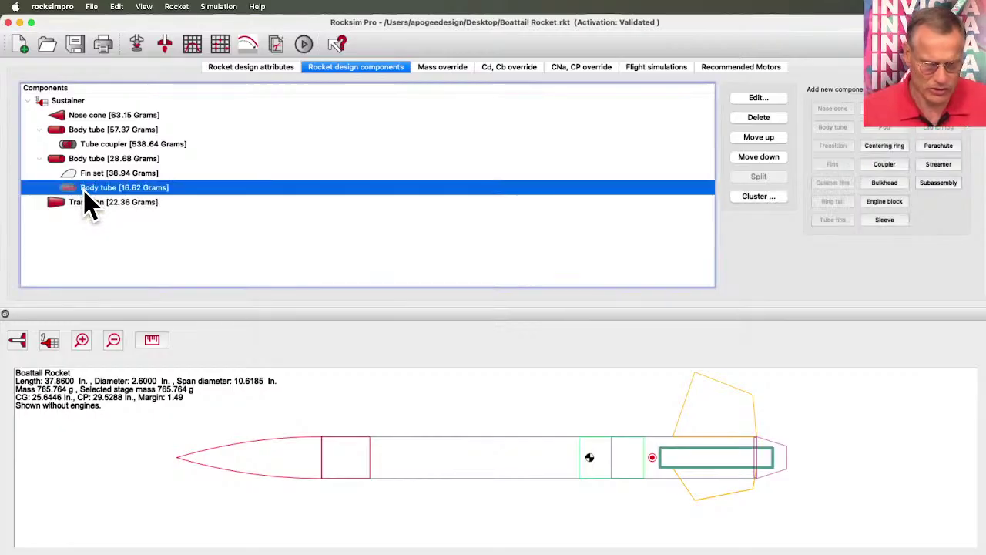
pyautogui.click(752, 100)
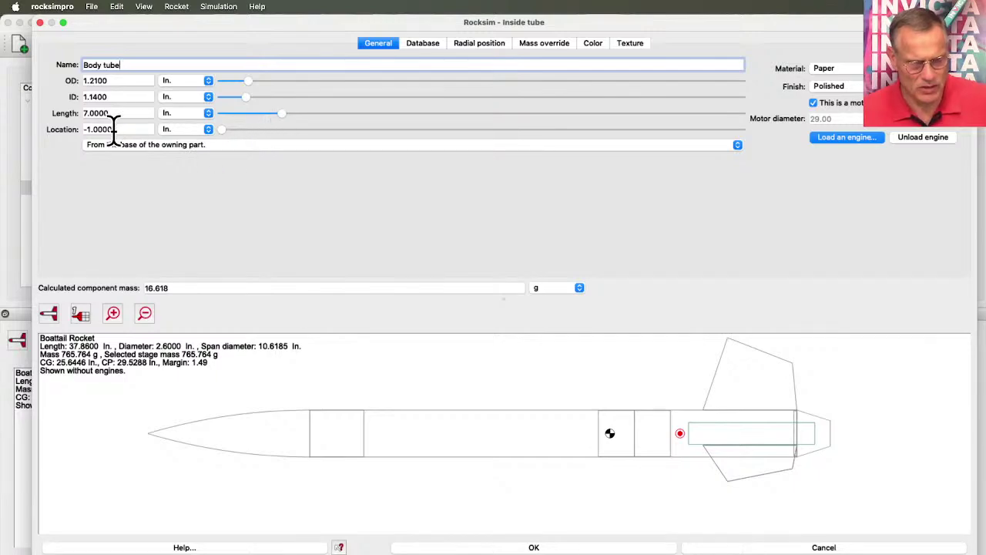
pyautogui.click(222, 129)
pyautogui.moveTo(221, 131); pyautogui.dragTo(211, 128)
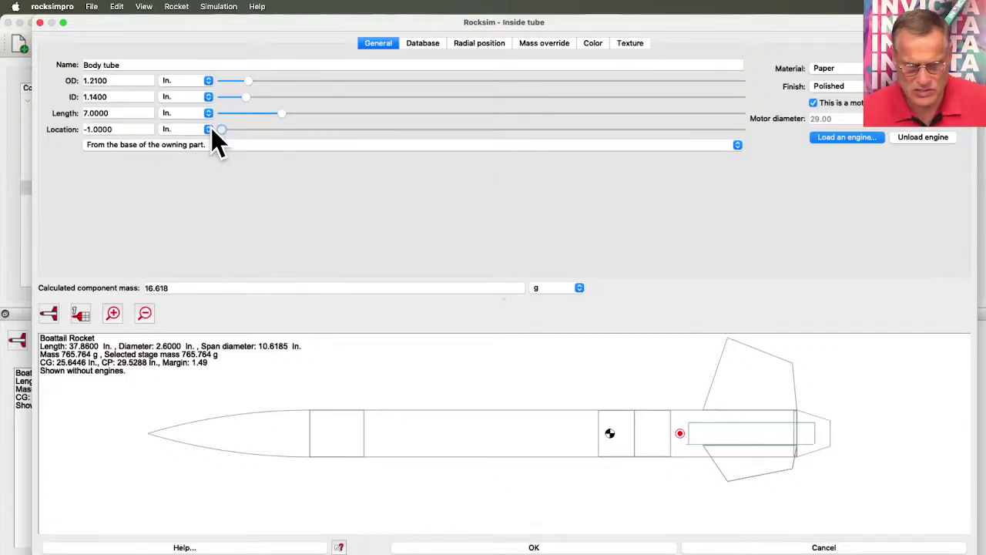
pyautogui.moveTo(115, 129); pyautogui.dragTo(84, 129)
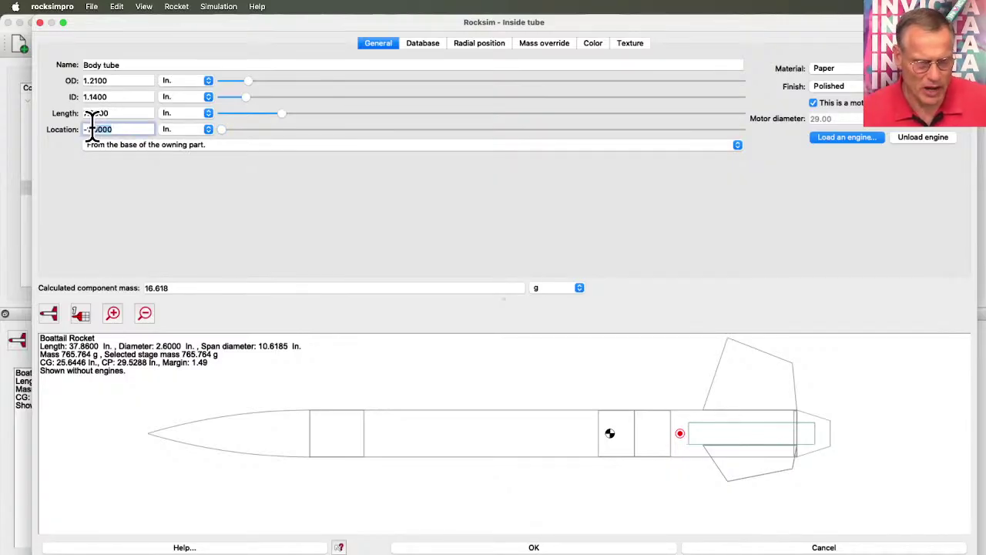
# - Try locations of -1.5 and -1.7 in. from the base of the owning part for the inside body tube
pyautogui.write('-1.5')
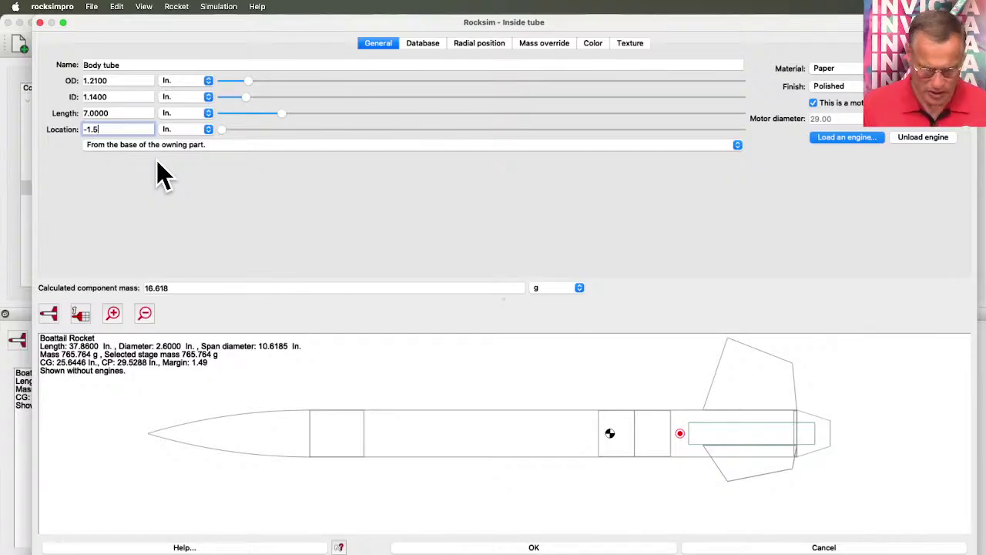
pyautogui.press('Tab')
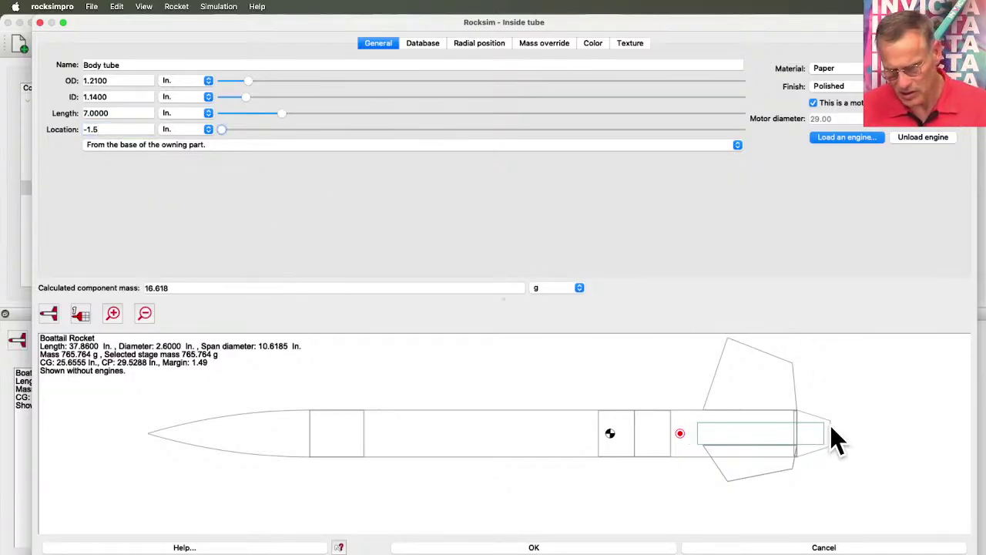
pyautogui.click(95, 129)
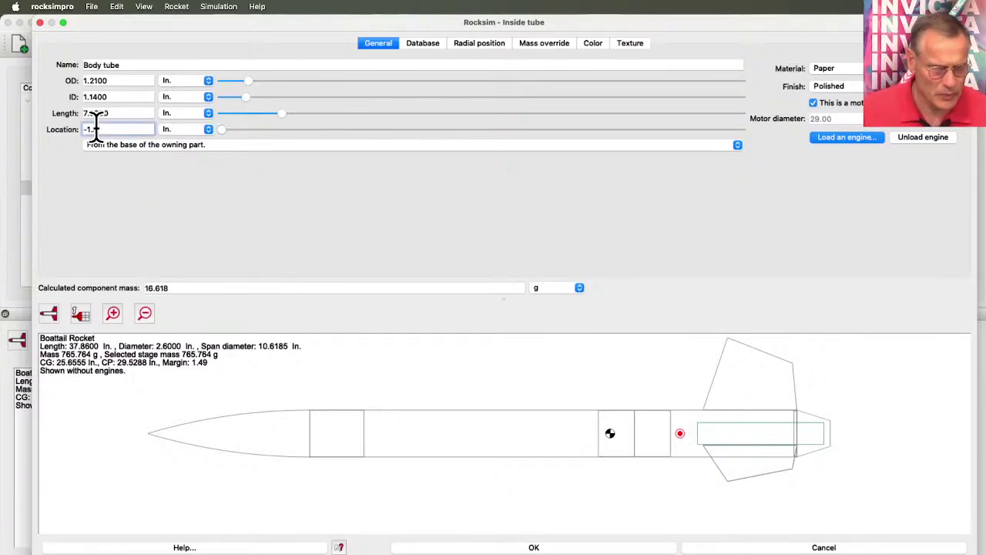
pyautogui.press('BackSpace')
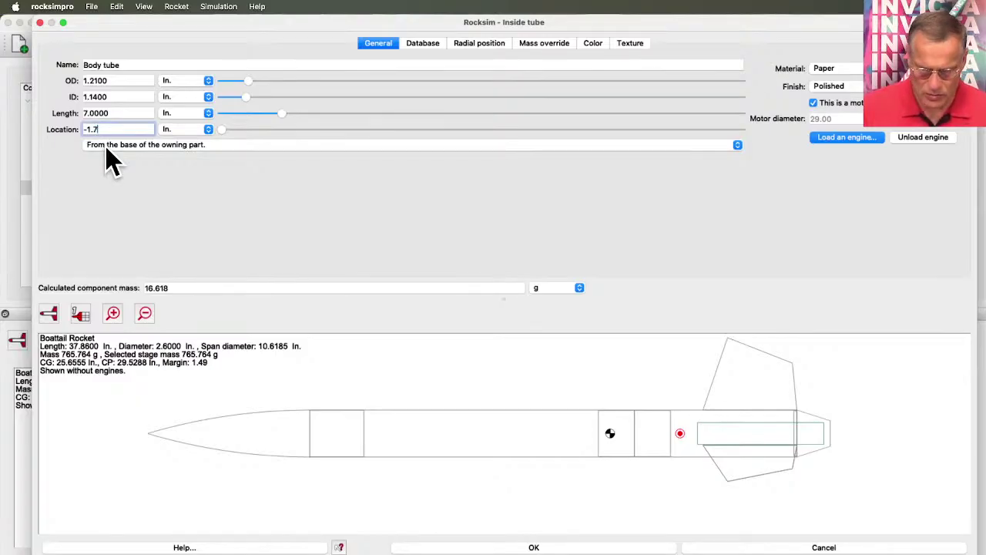
pyautogui.write('7')
pyautogui.press('Tab')
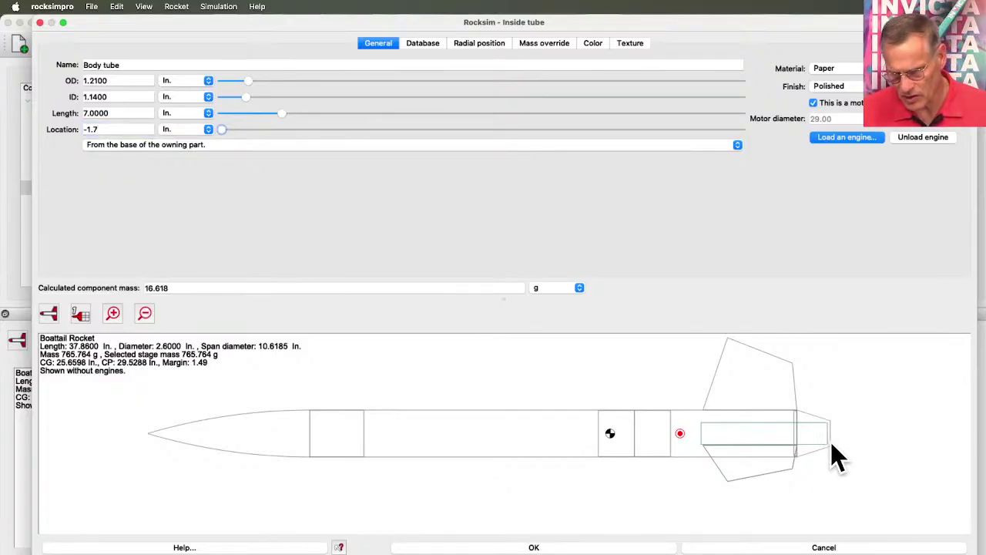
# - Set the inside body tube's location to -1.6 in. from the base of the owning part and accept the tube's settings
pyautogui.scroll(5, 832, 454)
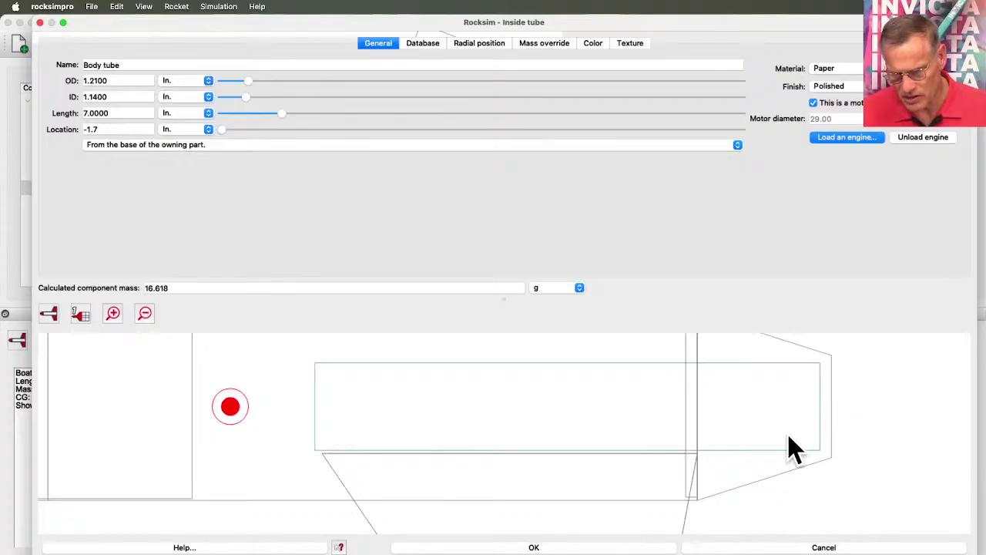
pyautogui.moveTo(782, 425)
pyautogui.mouseDown()
pyautogui.moveTo(638, 463)
pyautogui.moveTo(598, 447)
pyautogui.mouseUp()
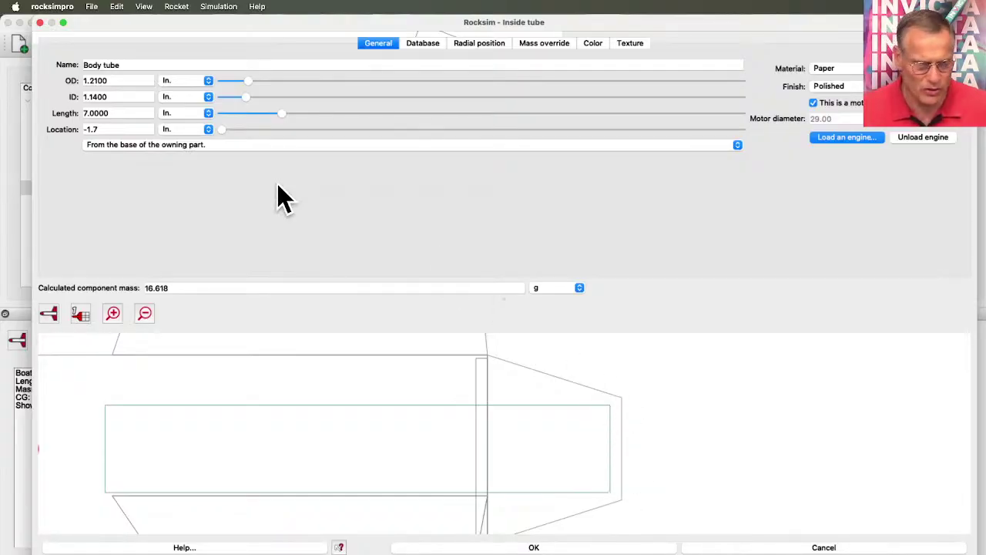
pyautogui.rightClick(98, 129)
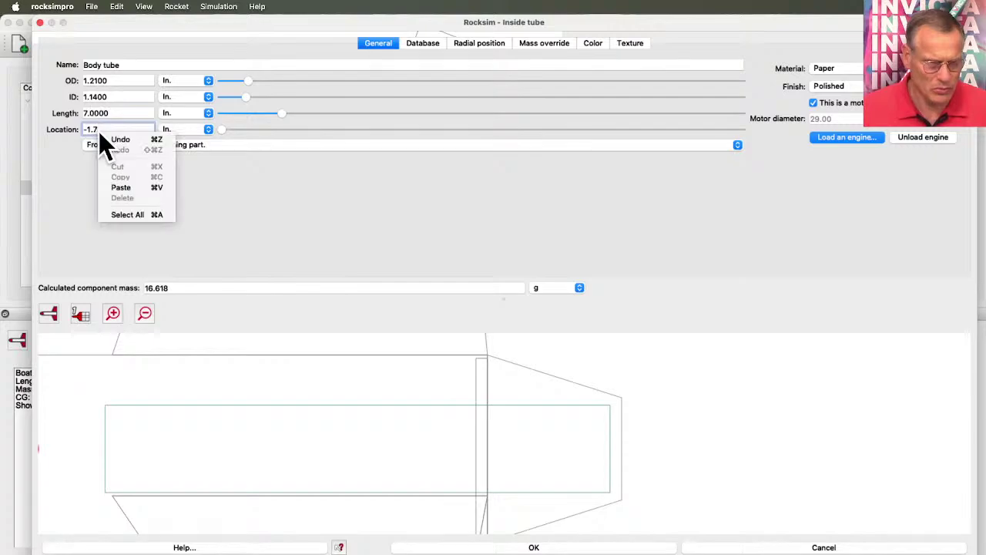
pyautogui.click(99, 124)
pyautogui.moveTo(99, 130); pyautogui.dragTo(92, 130)
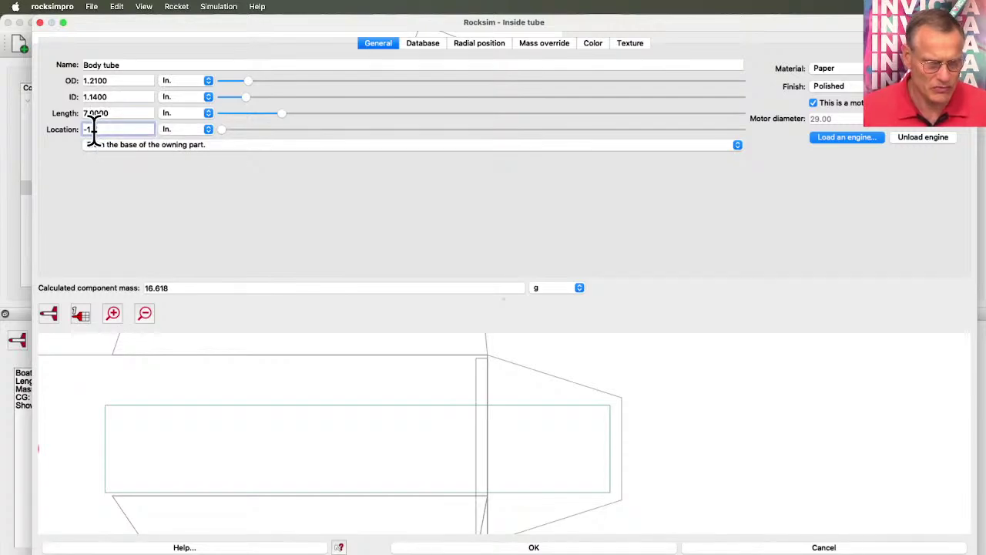
pyautogui.write('6')
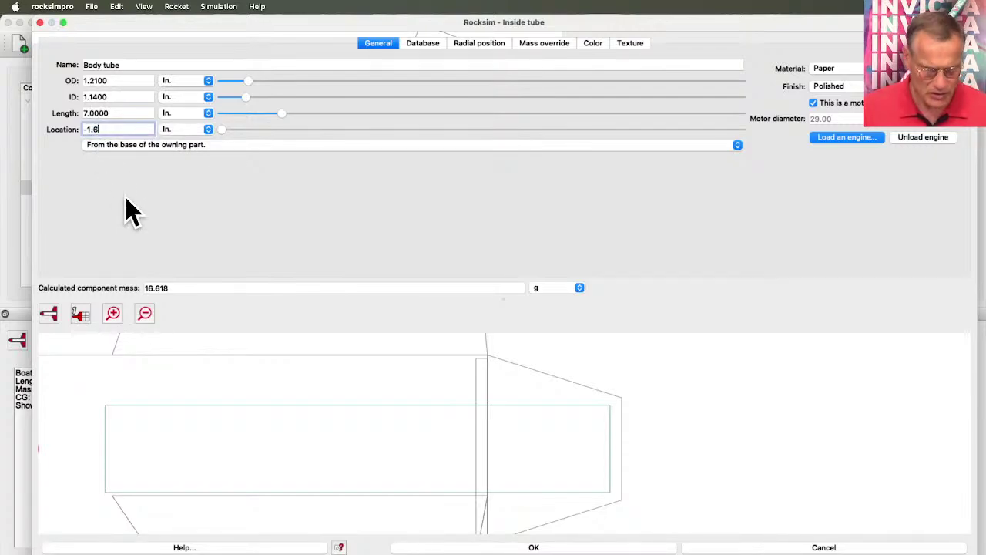
pyautogui.press('Return')
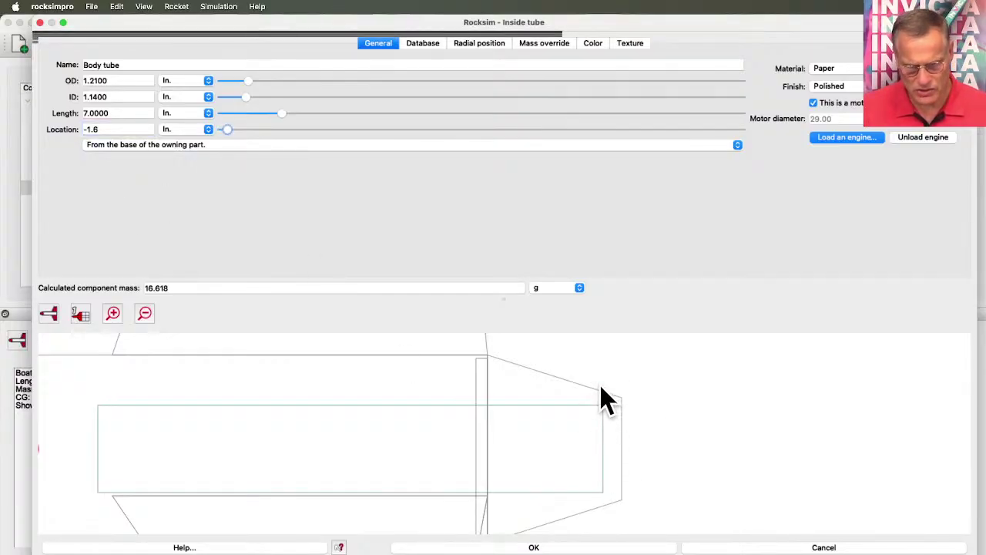
pyautogui.click(632, 550)
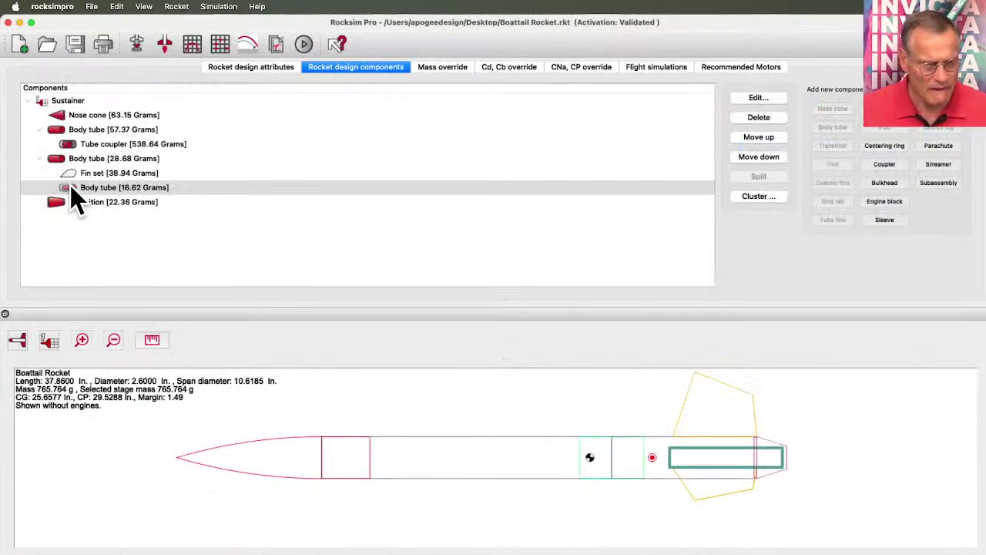
# - Open the tail transition for editing and set its wall thickness to 0.08
pyautogui.click(125, 205)
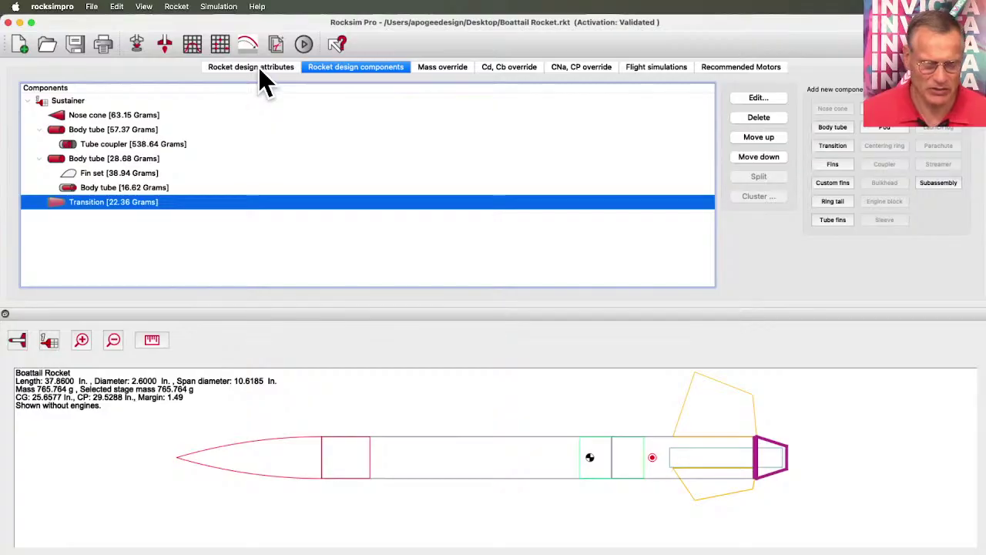
pyautogui.doubleClick(159, 202)
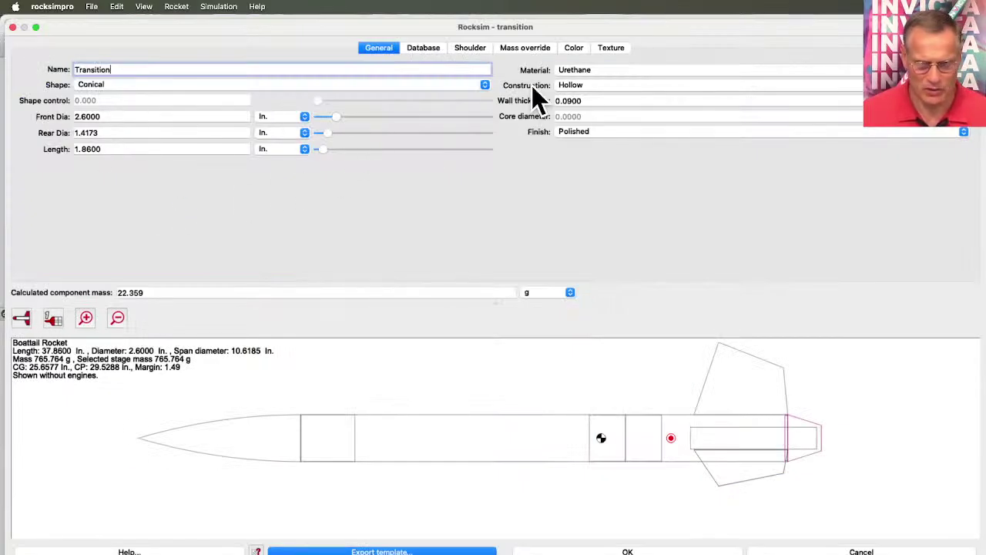
pyautogui.doubleClick(578, 101)
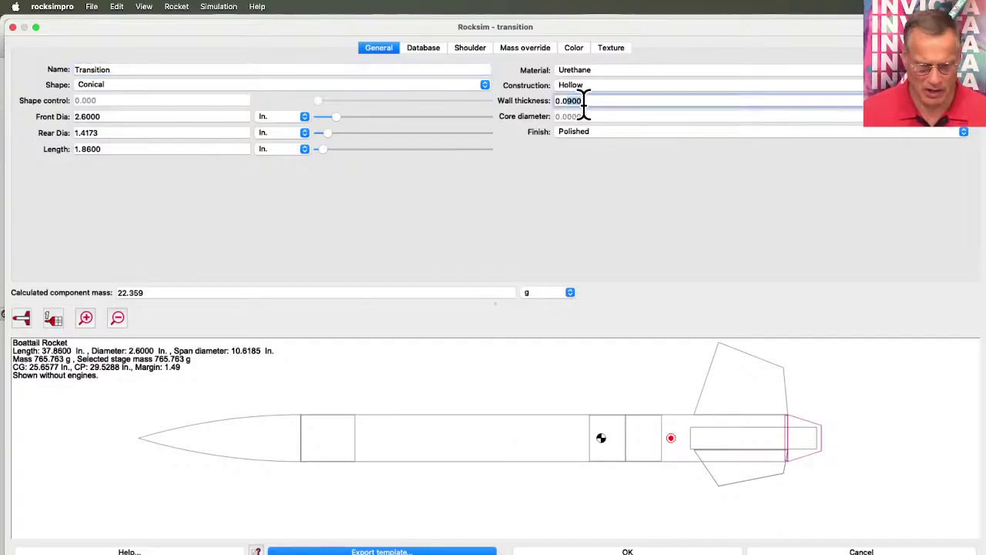
pyautogui.write('0.08')
pyautogui.press('Tab')
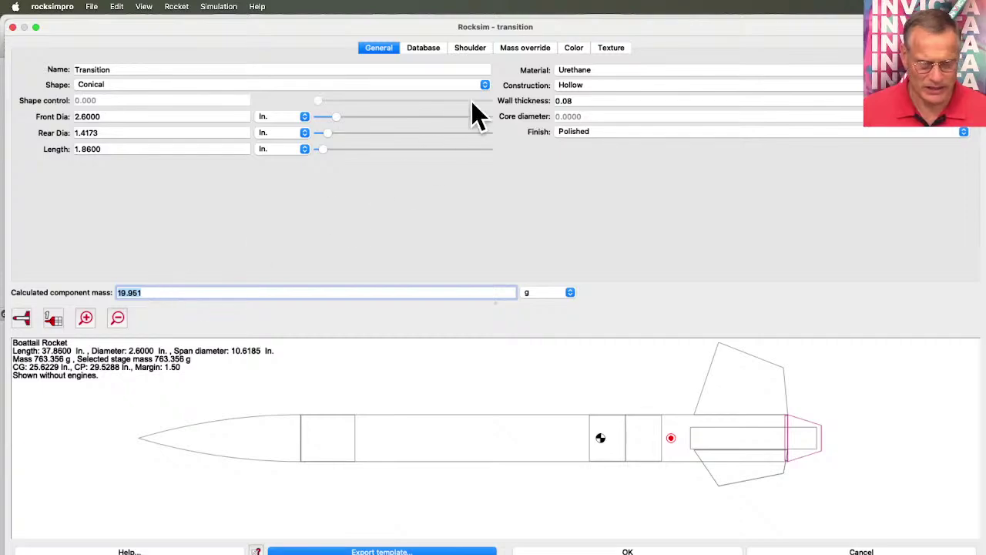
# - Try transition wall thicknesses of 0.007 and 0.07 to adjust its calculated mass
pyautogui.click(572, 101)
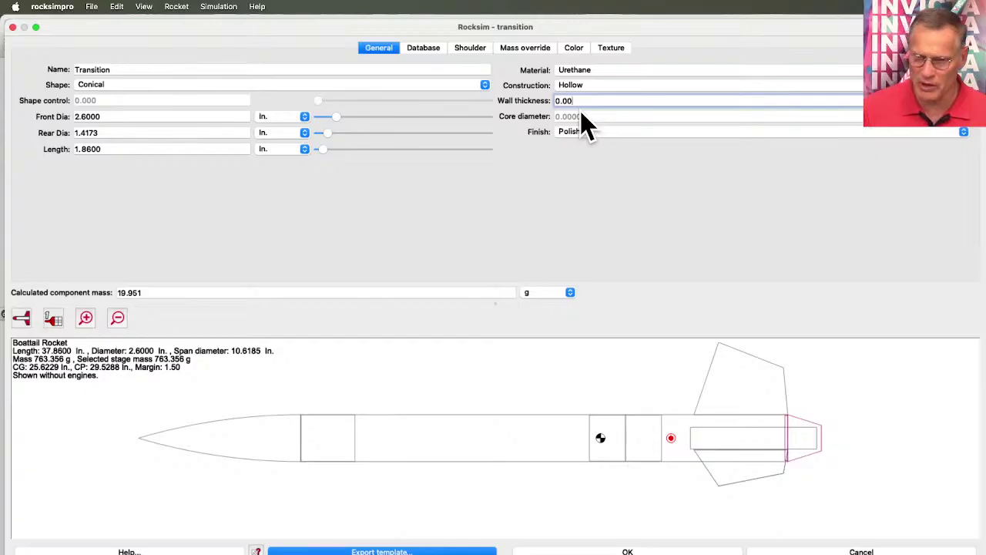
pyautogui.press('Tab')
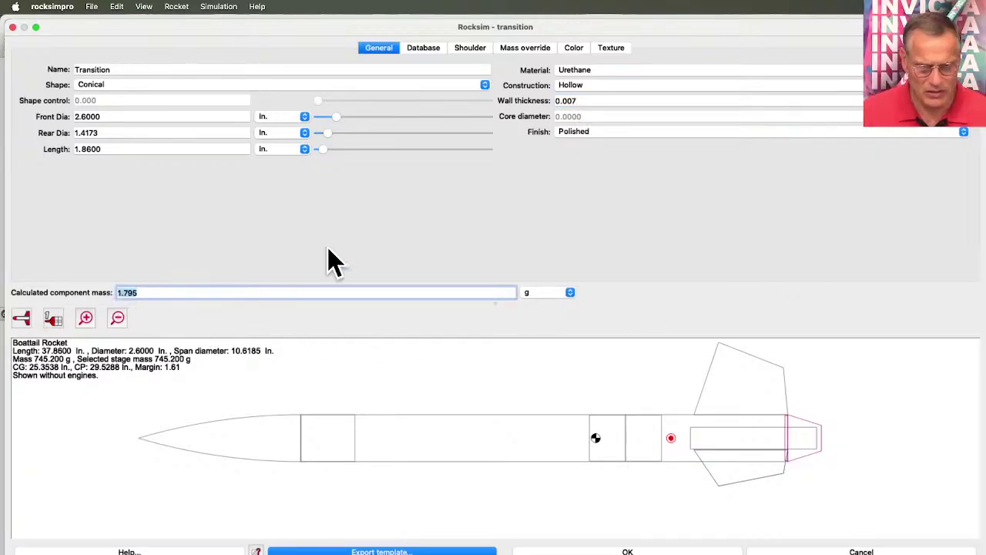
pyautogui.click(571, 100)
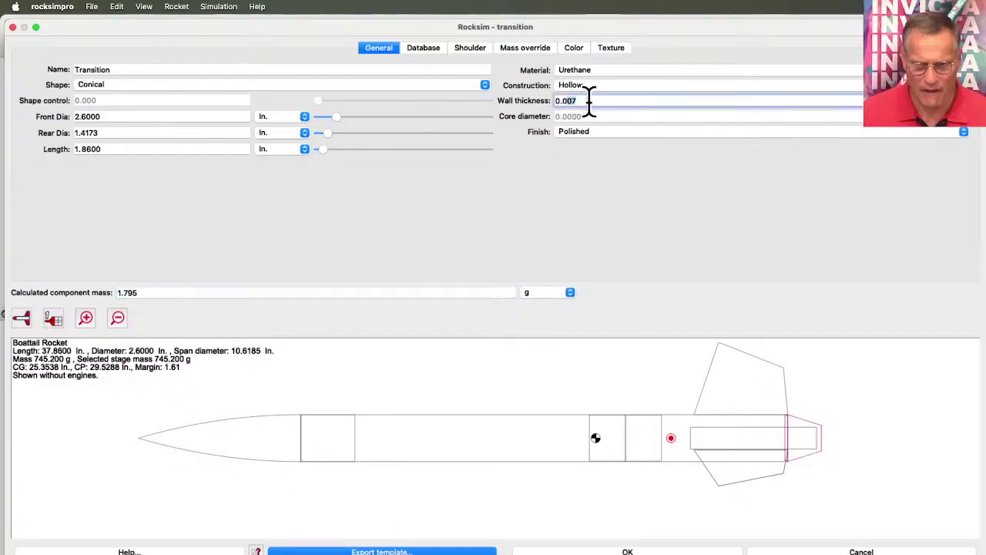
pyautogui.write('0.07')
pyautogui.press('Tab')
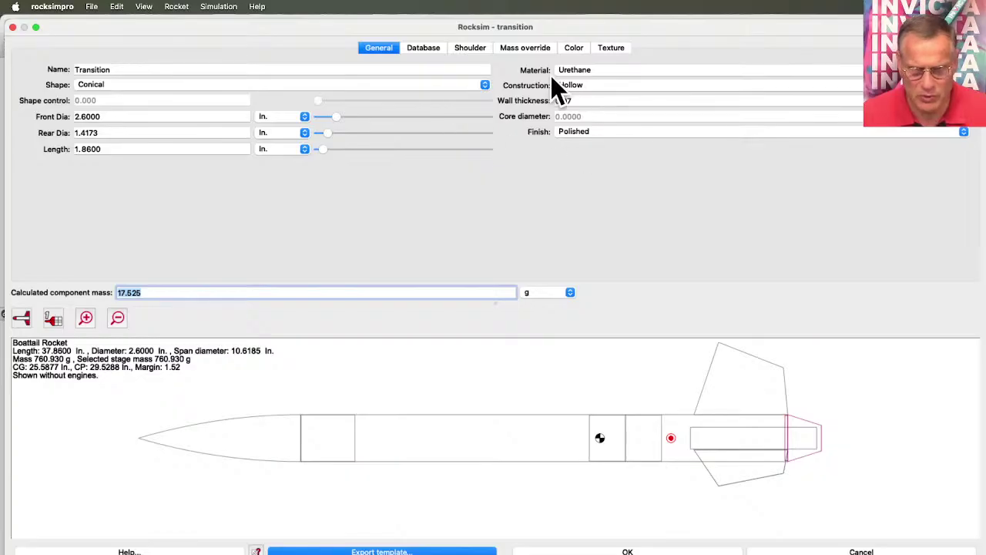
# - Try a transition wall thickness of 0.075 and check the 29mm x 66mm Boattail Motor Retainer's weight on its Chrome product page
pyautogui.click(575, 101)
pyautogui.write('5')
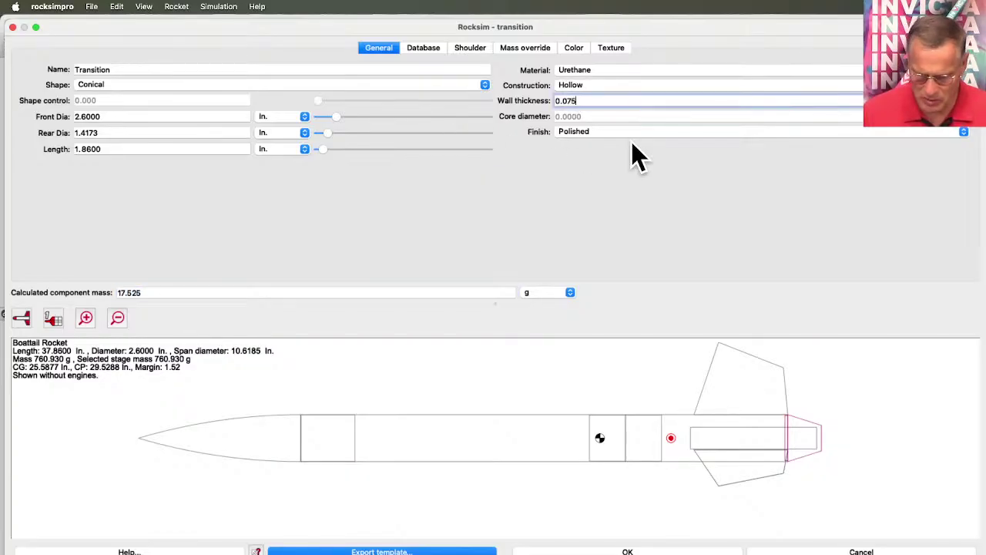
pyautogui.press('Tab')
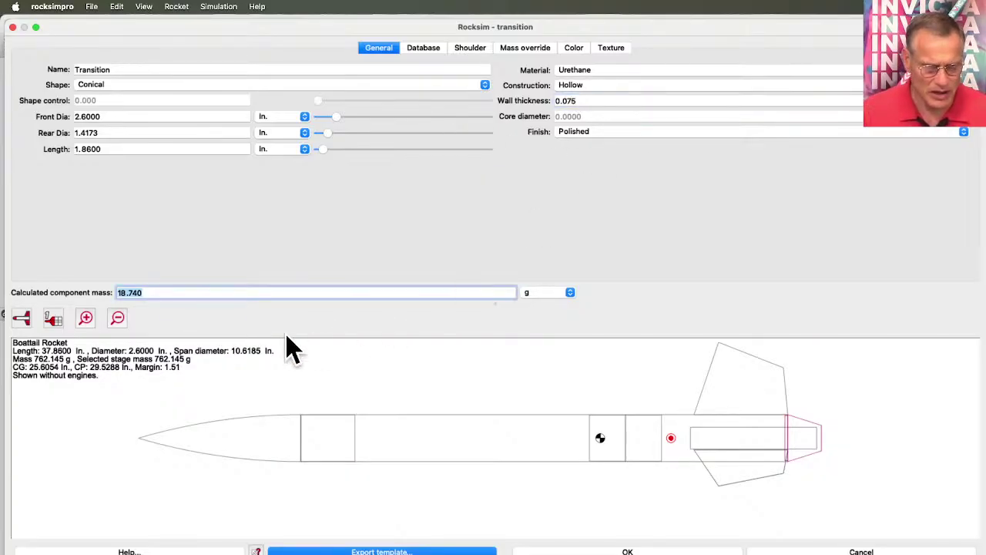
pyautogui.press('super+Tab')
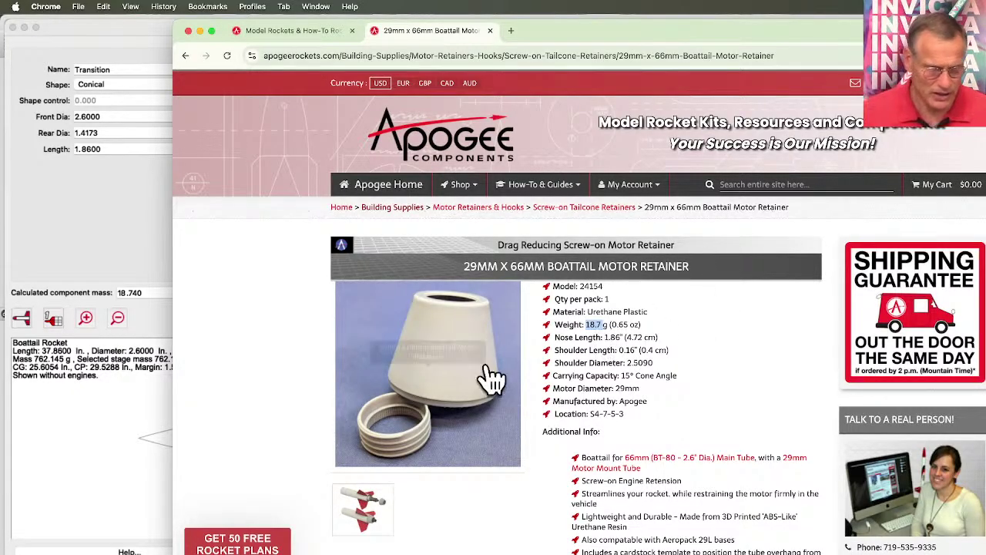
pyautogui.click(152, 410)
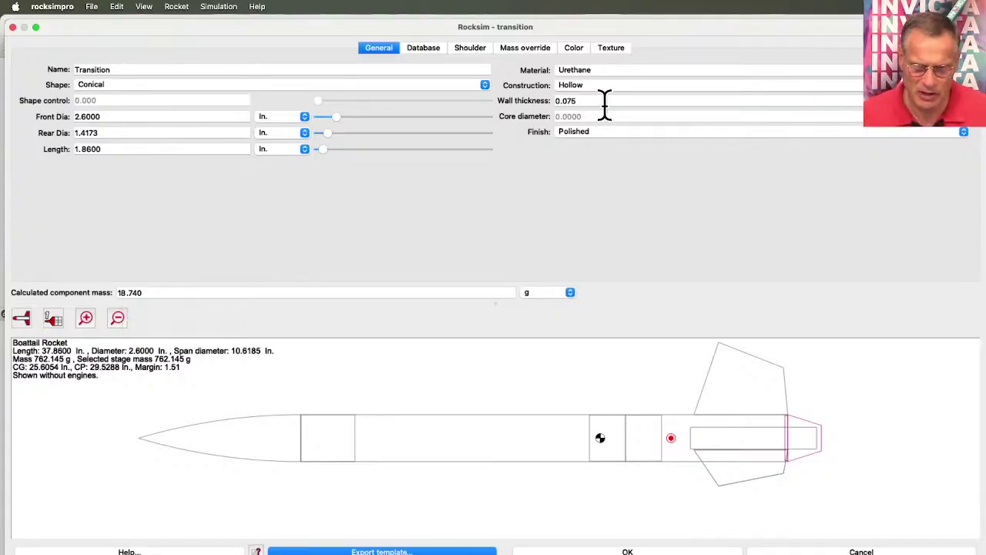
# - Try thinner walls for the transition, starting at 0.065 and going down to 0.05
pyautogui.click(568, 100)
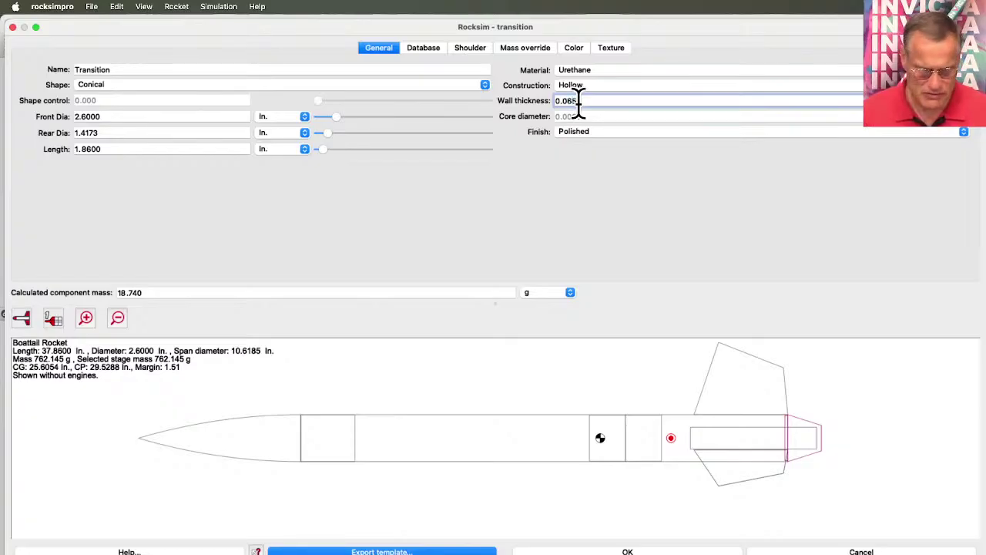
pyautogui.press('Tab')
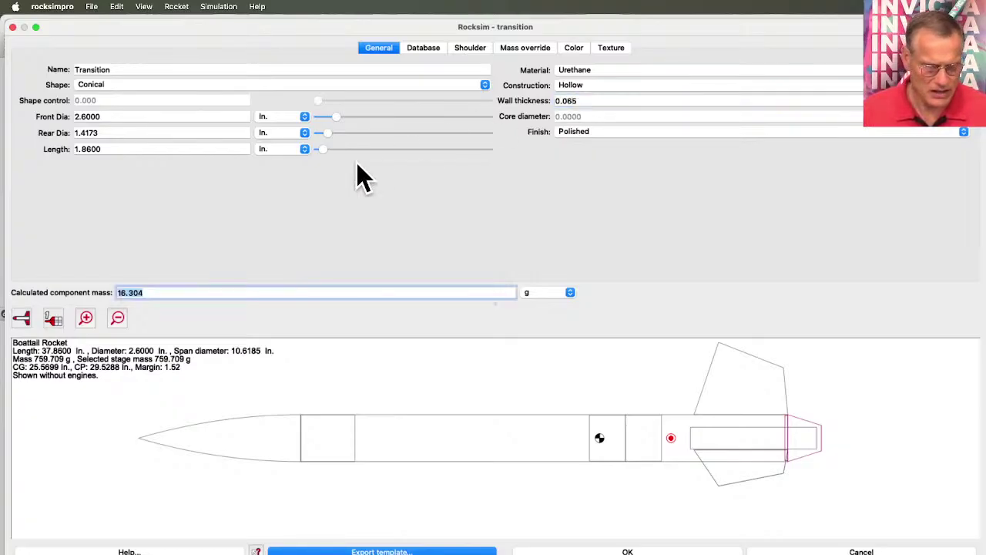
pyautogui.click(579, 101)
pyautogui.press('Tab')
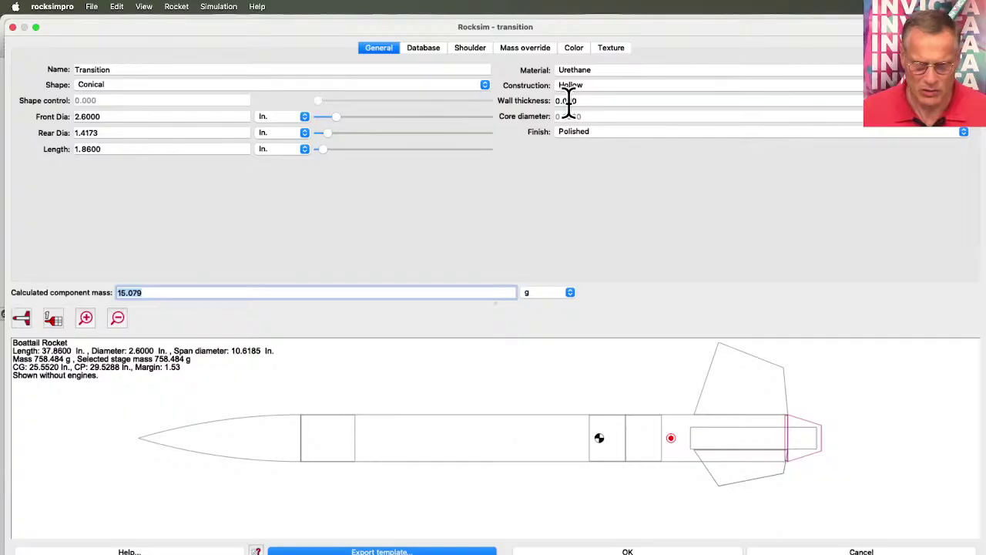
pyautogui.moveTo(567, 101); pyautogui.dragTo(582, 107)
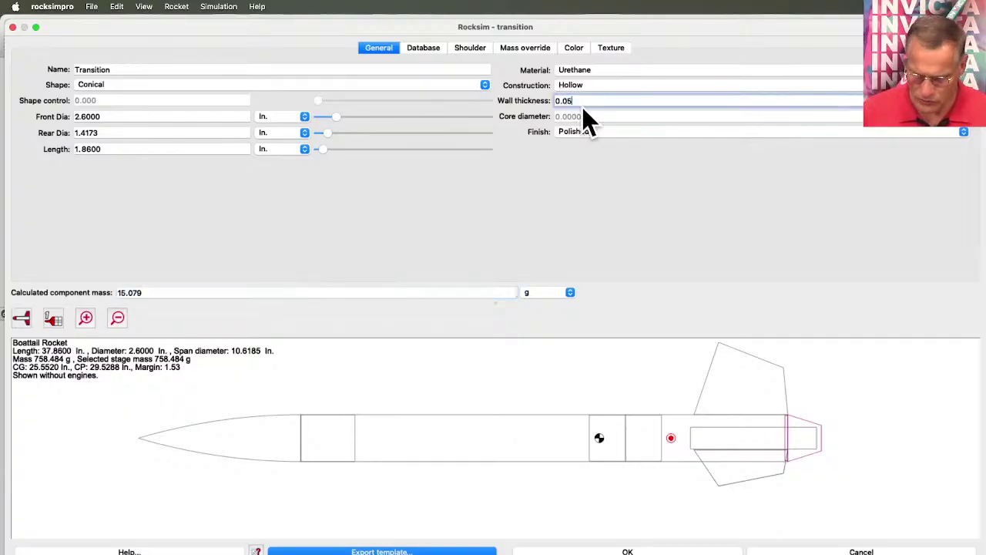
pyautogui.write('5')
pyautogui.press('Tab')
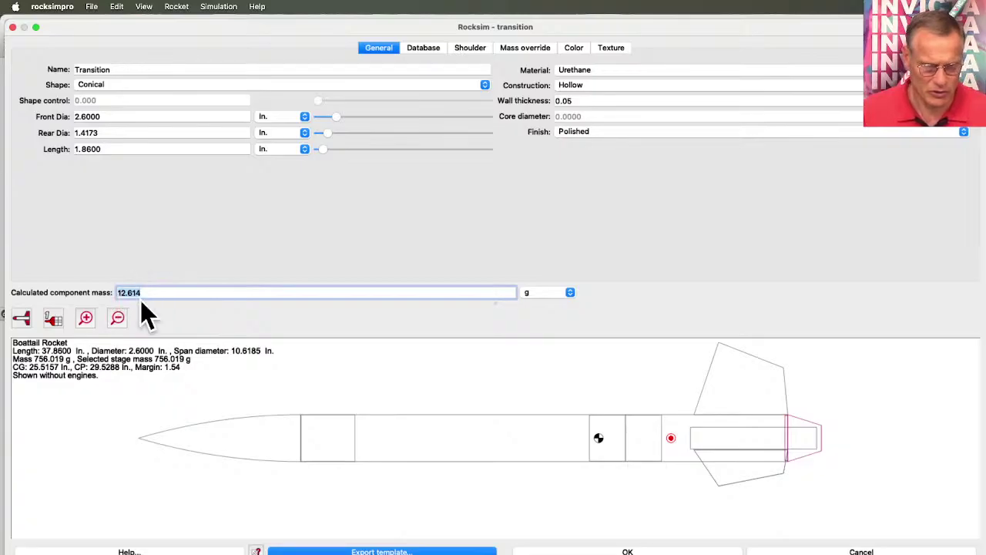
# - Refine the transition's wall thickness through 0.055 to 0.056, and cancel saving the component template
pyautogui.click(569, 103)
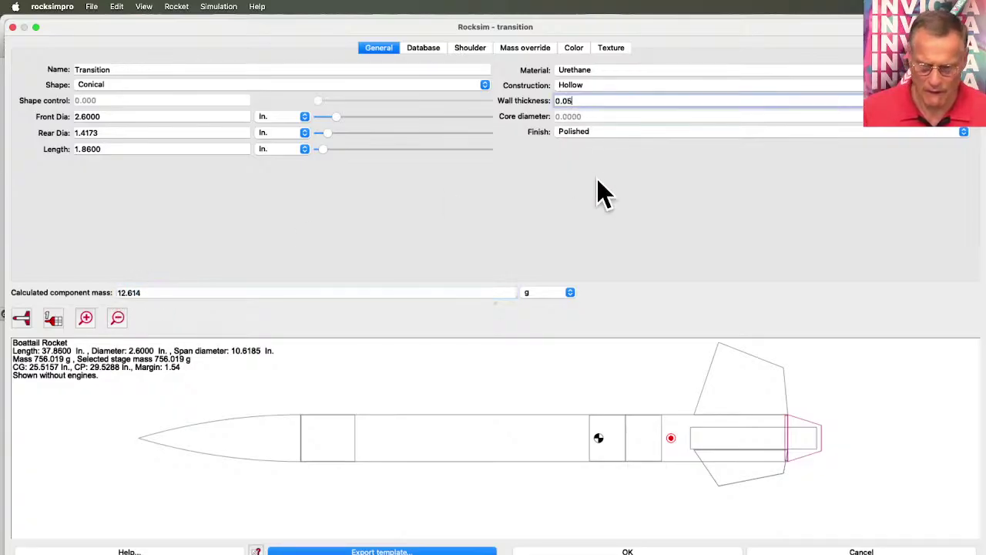
pyautogui.write('5')
pyautogui.press('Tab')
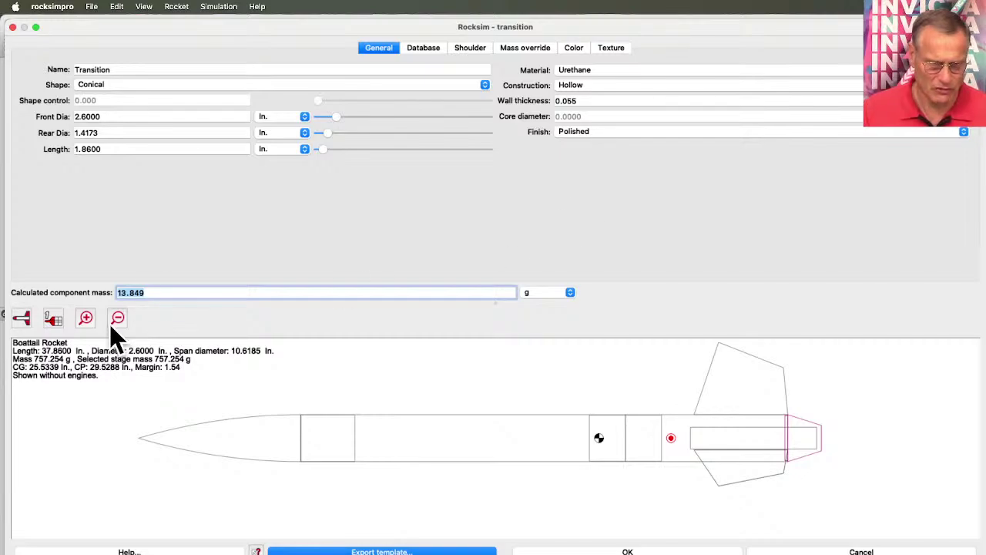
pyautogui.click(578, 100)
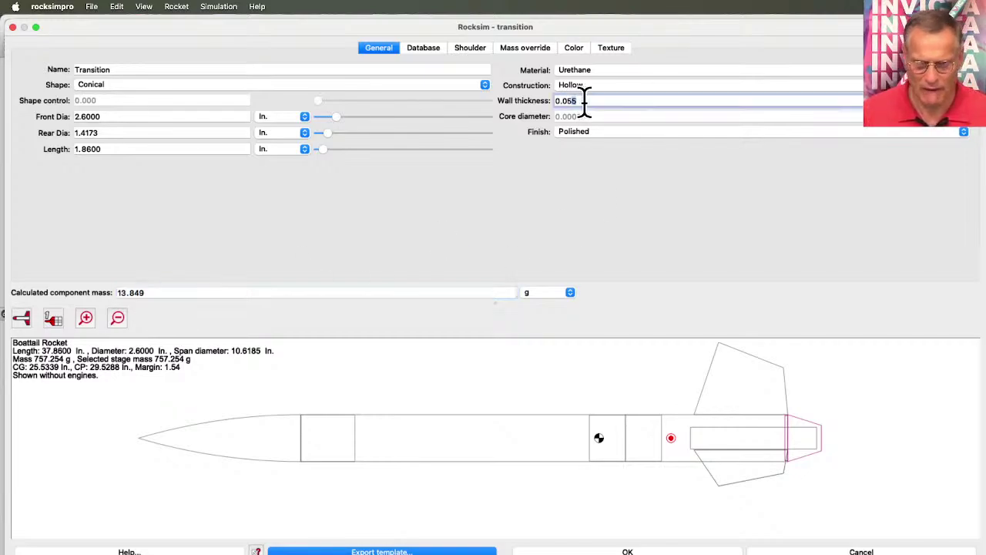
pyautogui.press('Tab')
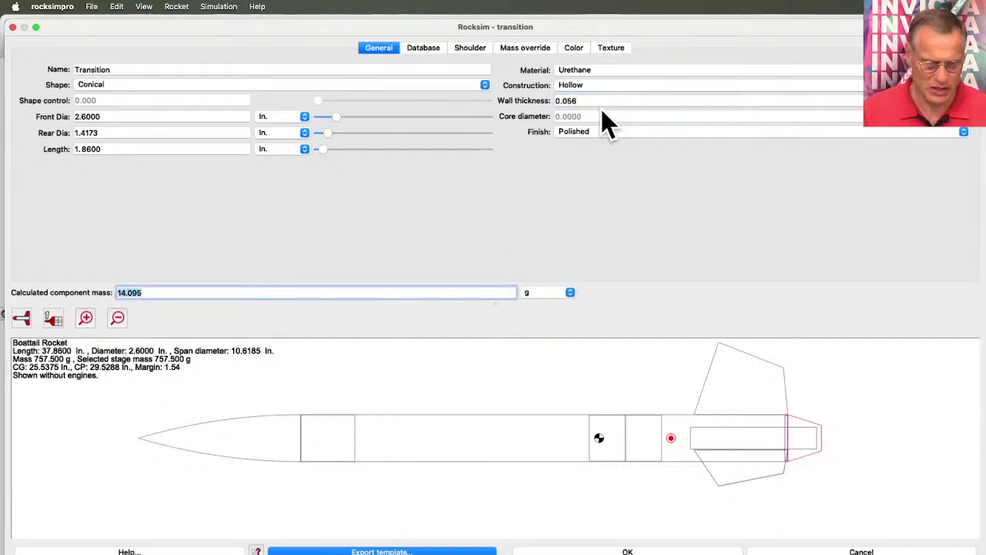
pyautogui.press('Return')
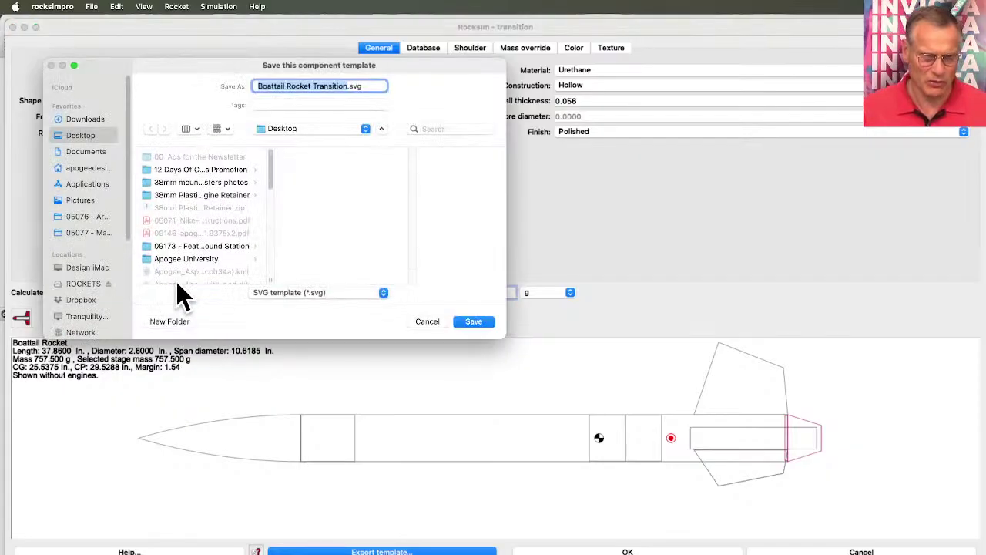
pyautogui.click(428, 319)
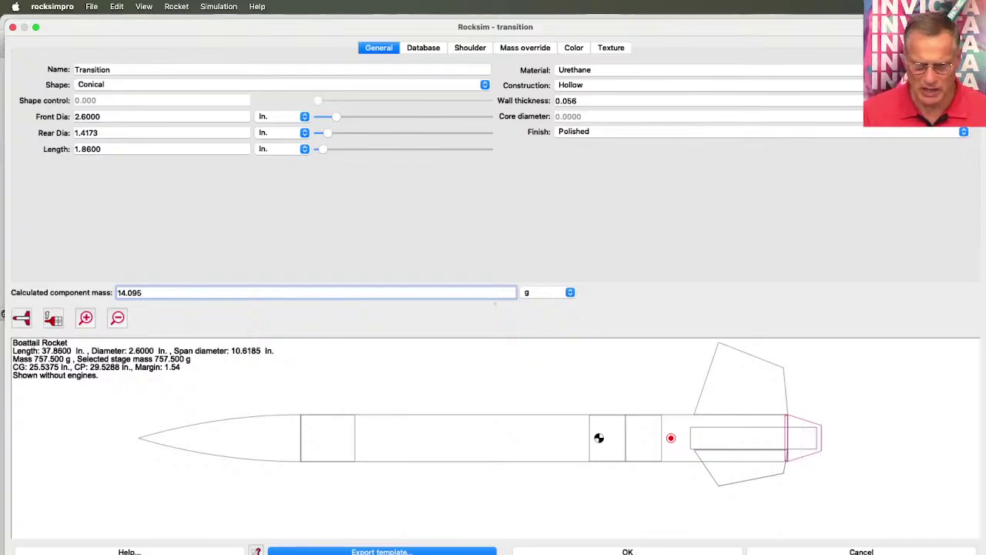
# - Accept the transition edits and add a custom 4.0 g mass object to the motor mount tube, located 6.875 in. from its front
pyautogui.click(629, 552)
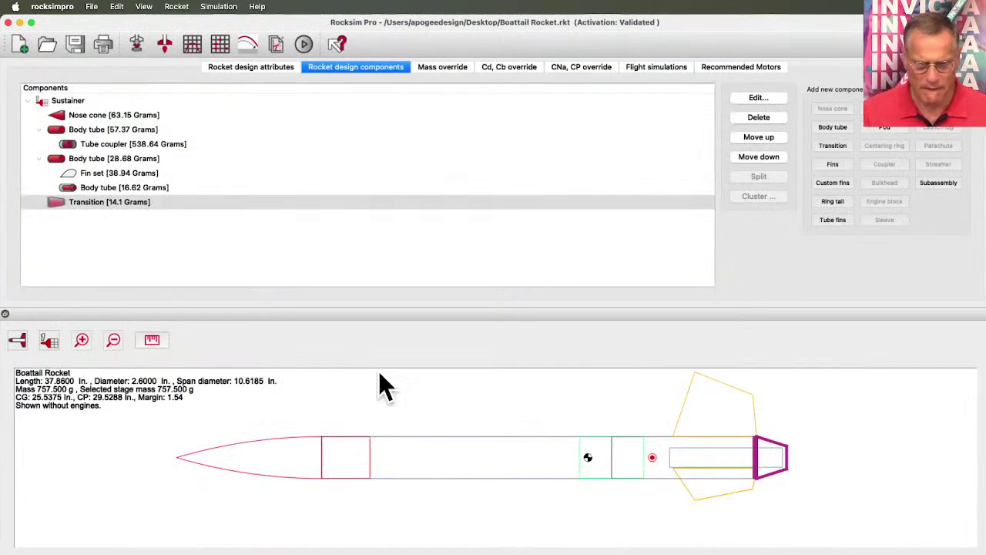
pyautogui.click(89, 189)
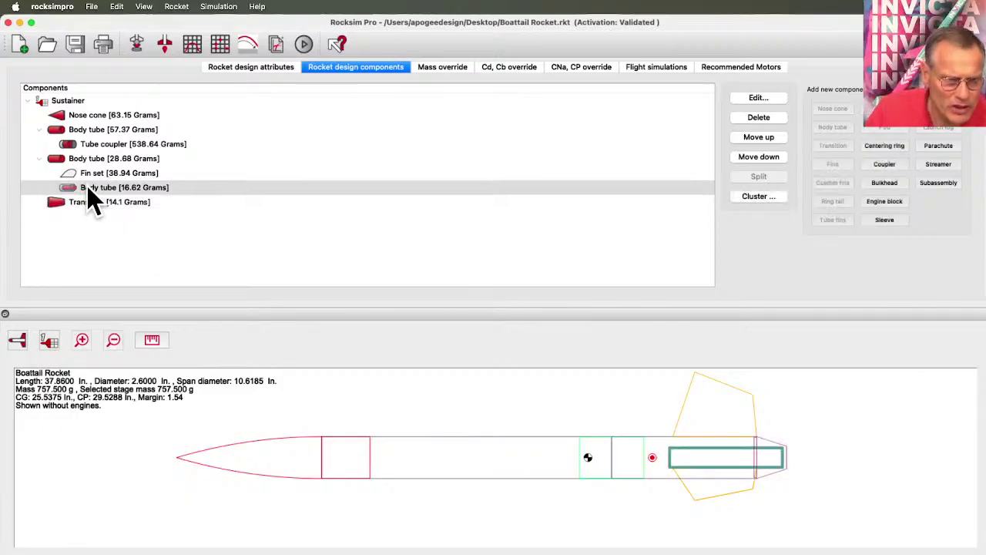
pyautogui.click(940, 129)
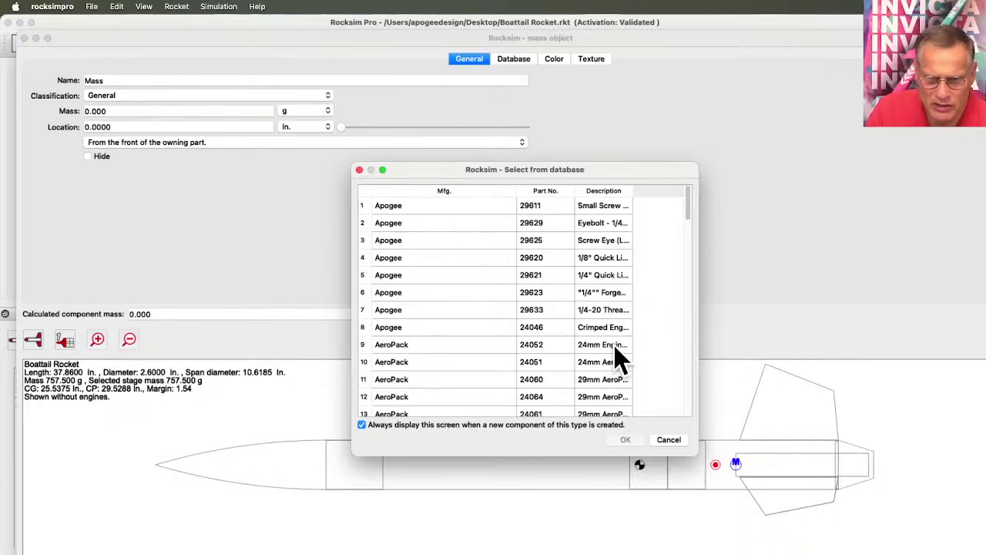
pyautogui.click(676, 442)
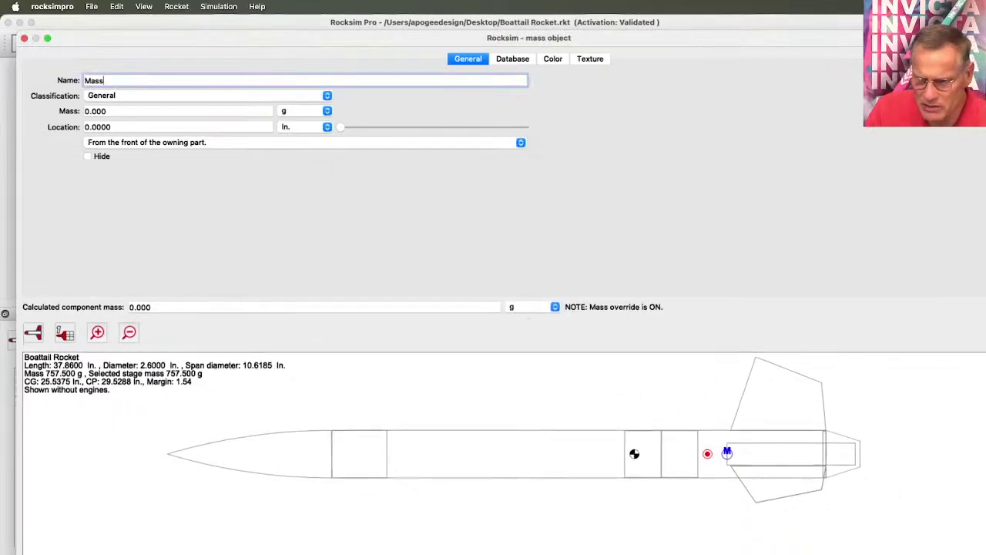
pyautogui.click(85, 111)
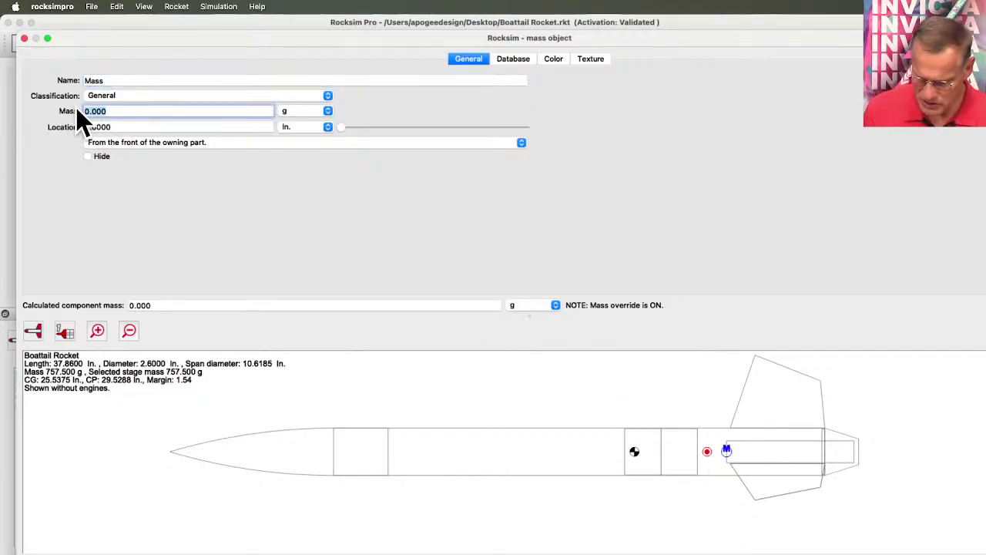
pyautogui.press('Tab')
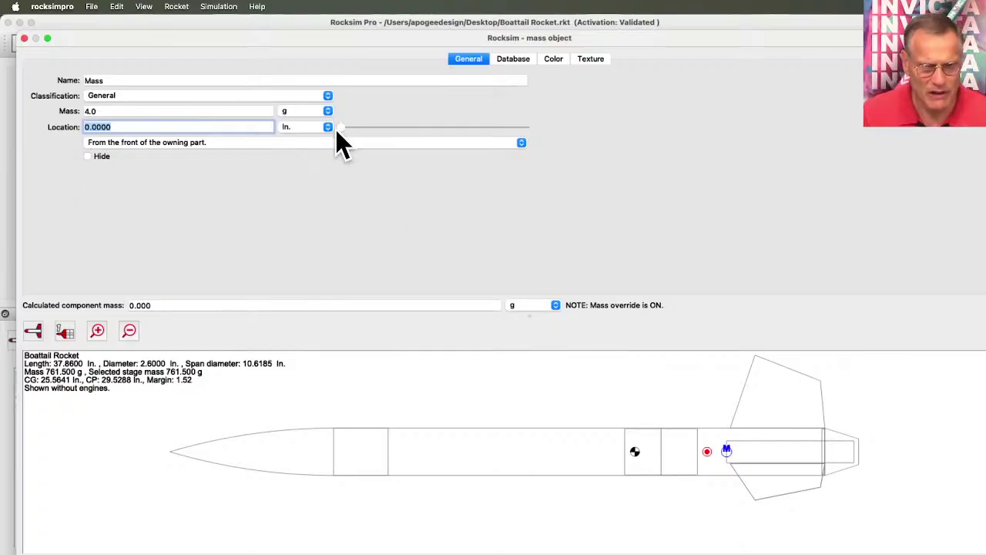
pyautogui.moveTo(339, 127)
pyautogui.mouseDown()
pyautogui.moveTo(451, 146)
pyautogui.moveTo(510, 127)
pyautogui.moveTo(525, 135)
pyautogui.mouseUp()
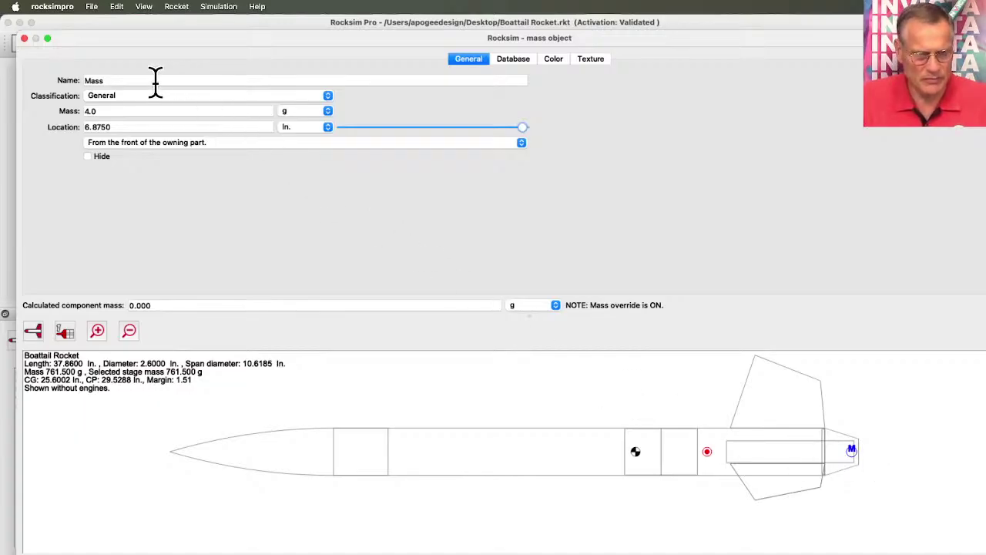
# - Name the mass object "Tailcone Base mass", give it an orange 2D color and accept it
pyautogui.moveTo(154, 80); pyautogui.dragTo(74, 80)
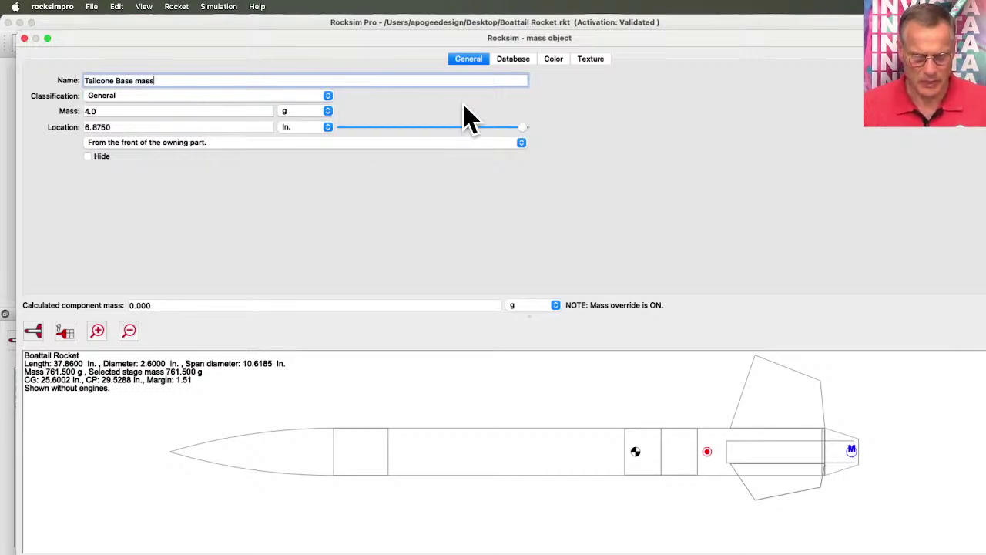
pyautogui.click(562, 60)
pyautogui.click(90, 83)
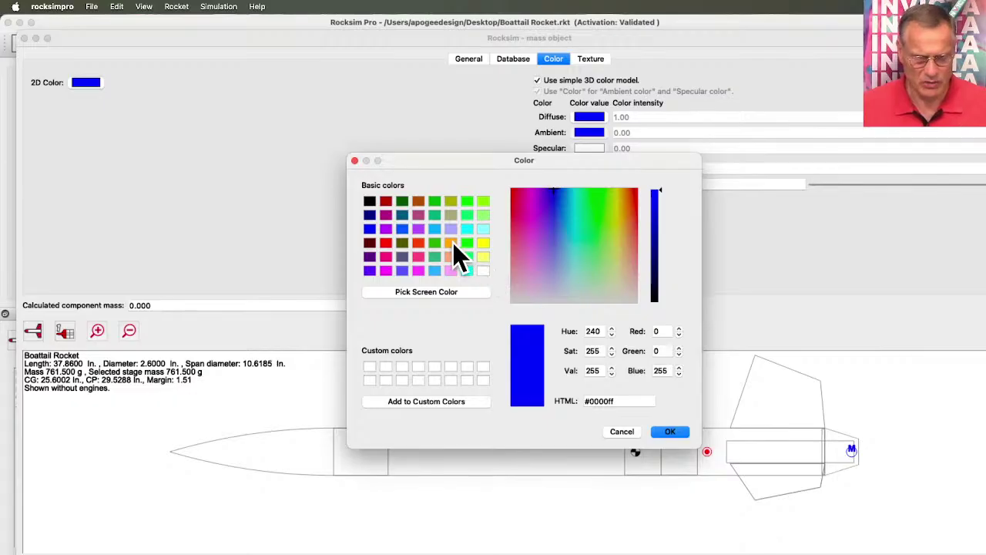
pyautogui.click(453, 243)
pyautogui.click(667, 434)
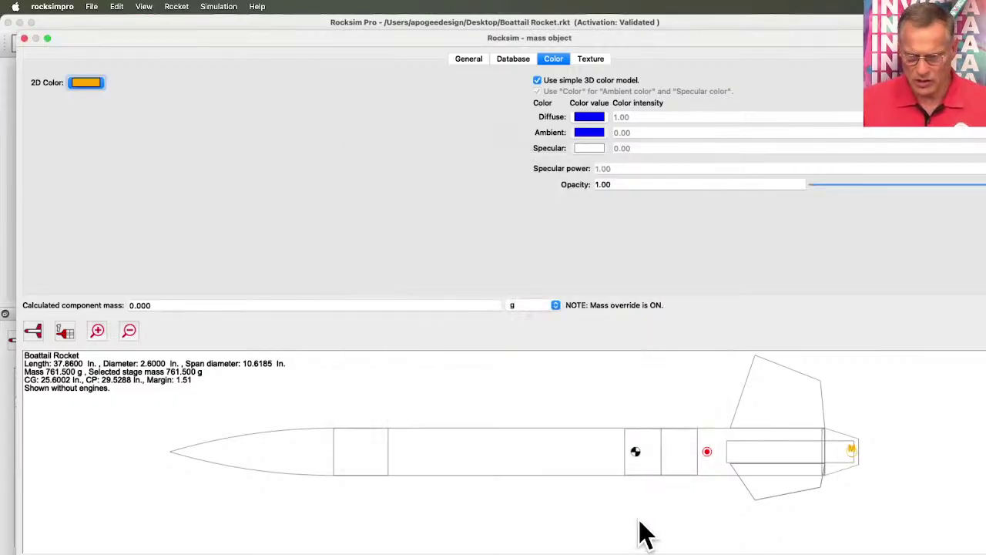
pyautogui.click(609, 553)
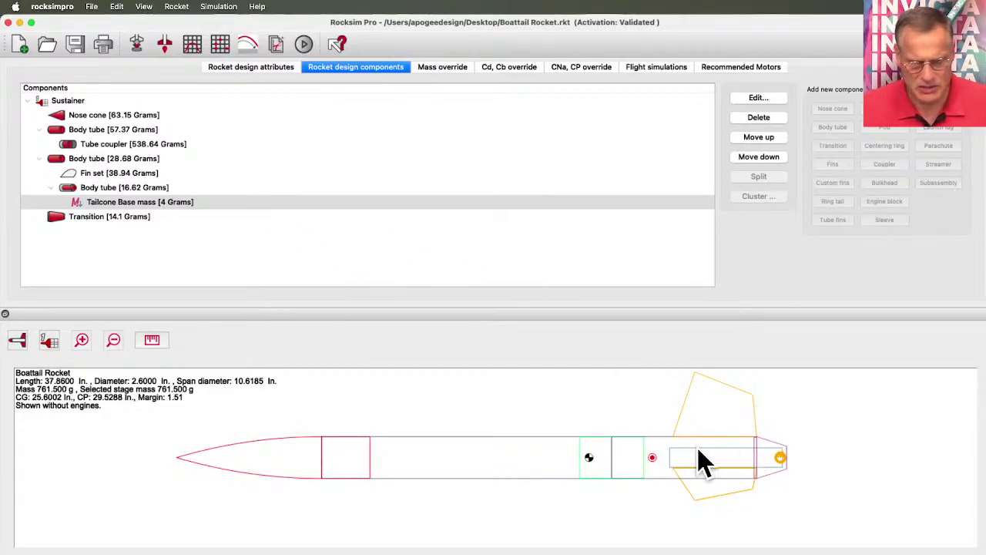
# - Add a custom centering ring to the rear body tube and name it "Front Centering ring"
pyautogui.click(668, 453)
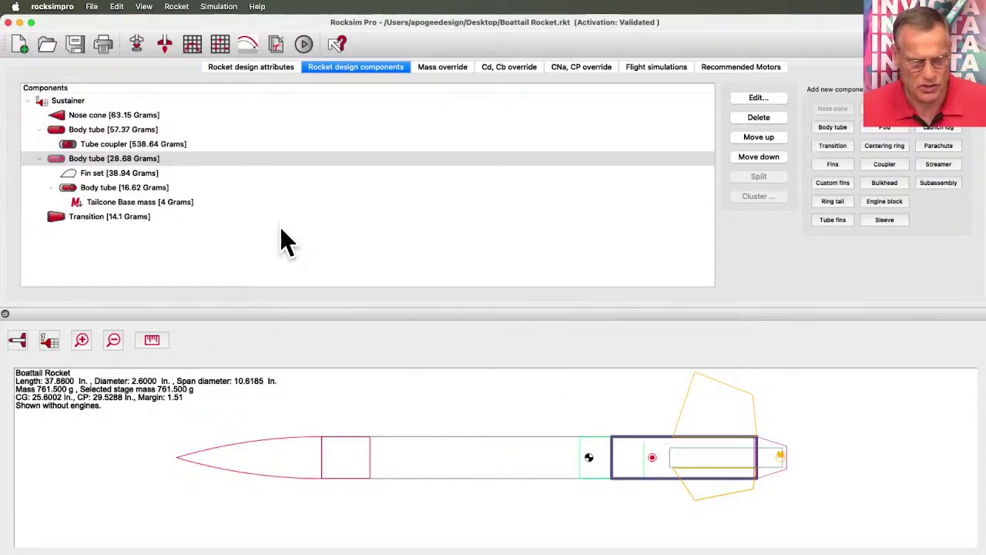
pyautogui.click(83, 162)
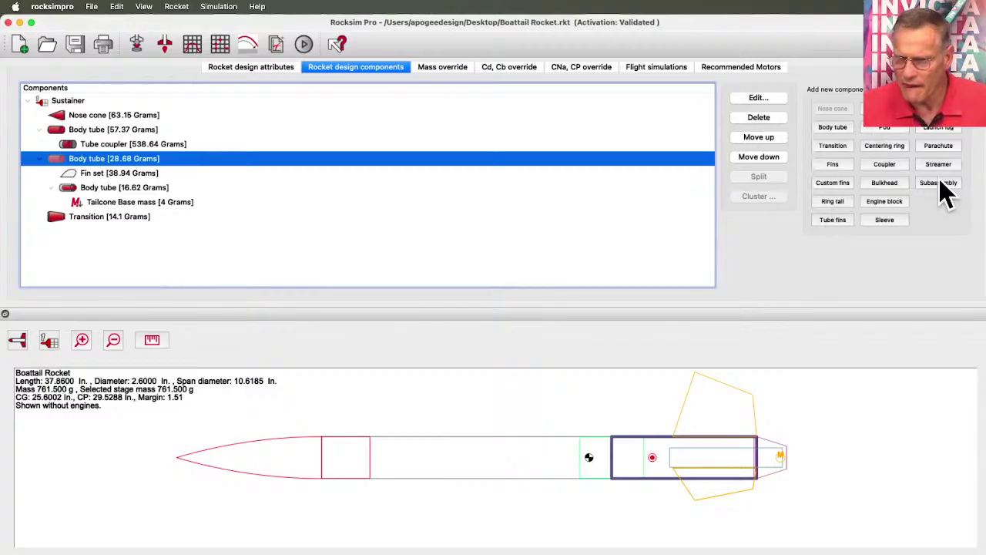
pyautogui.click(888, 150)
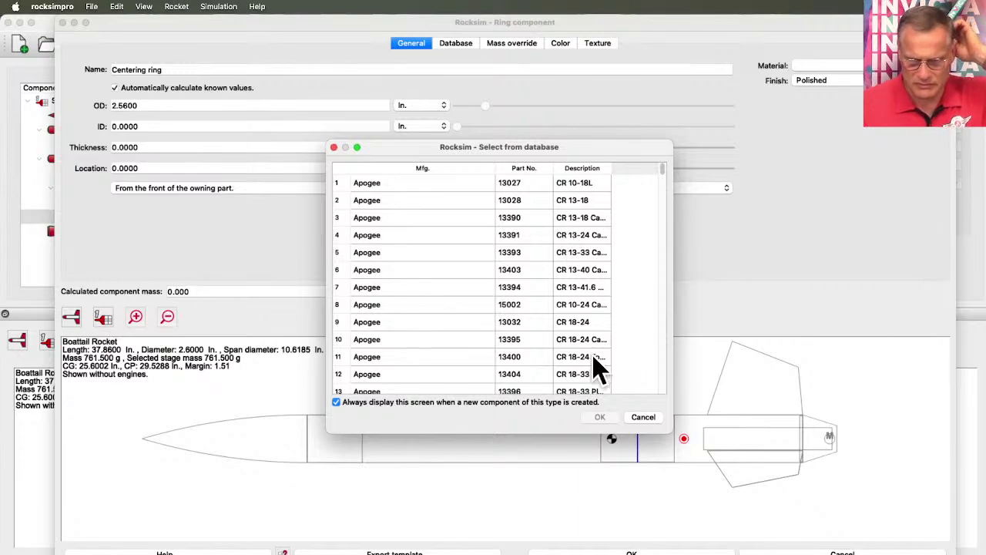
pyautogui.click(643, 417)
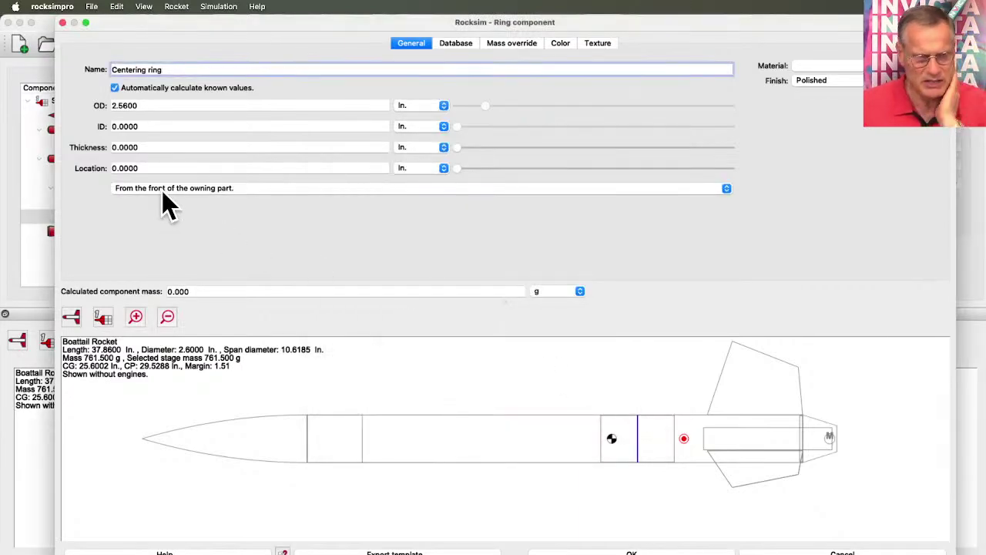
pyautogui.rightClick(161, 67)
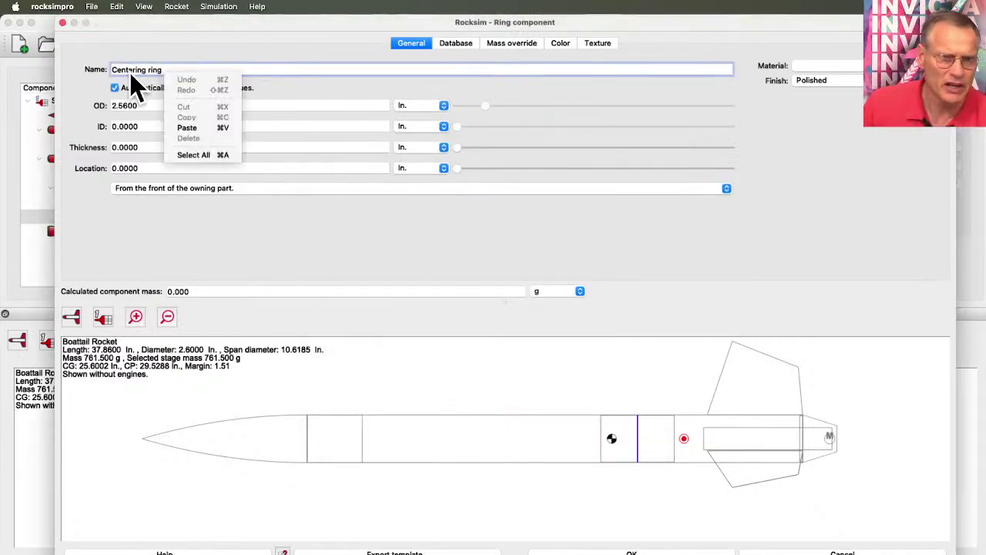
pyautogui.click(120, 73)
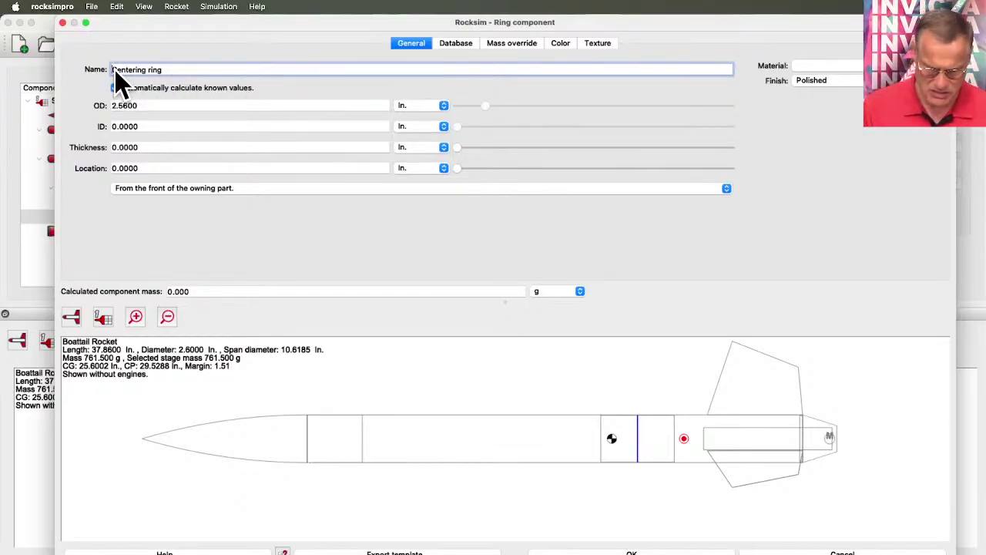
pyautogui.write('Front')
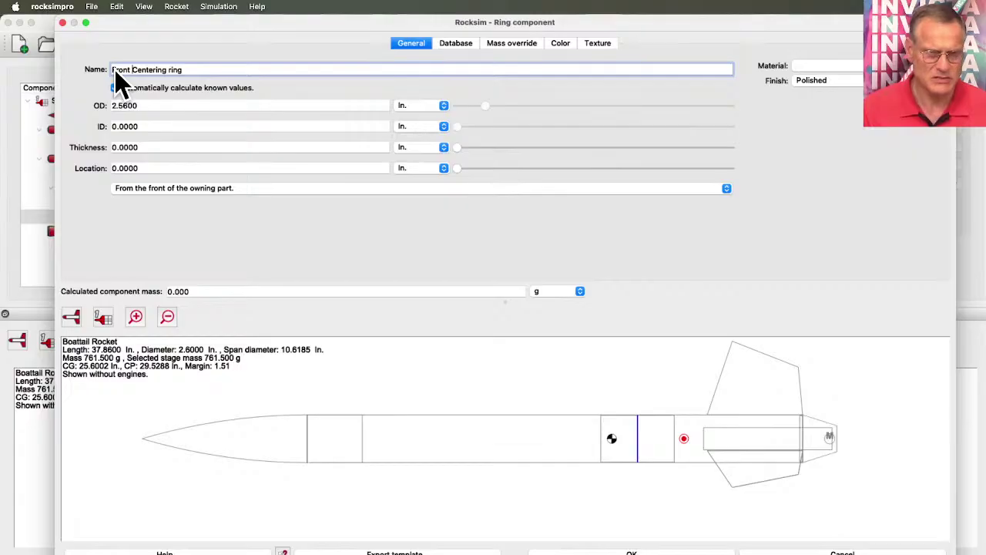
# - Make the ring 0.125 in. thick in Aircraft plywood (Birch), located 3.75 in. from the front of the body tube
pyautogui.moveTo(137, 146); pyautogui.dragTo(100, 147)
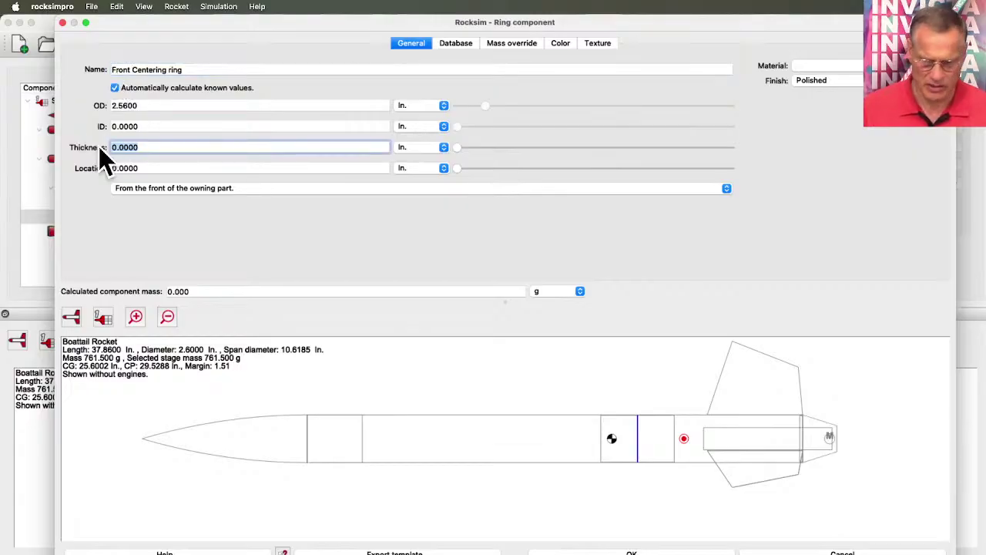
pyautogui.write('.125')
pyautogui.press('Return')
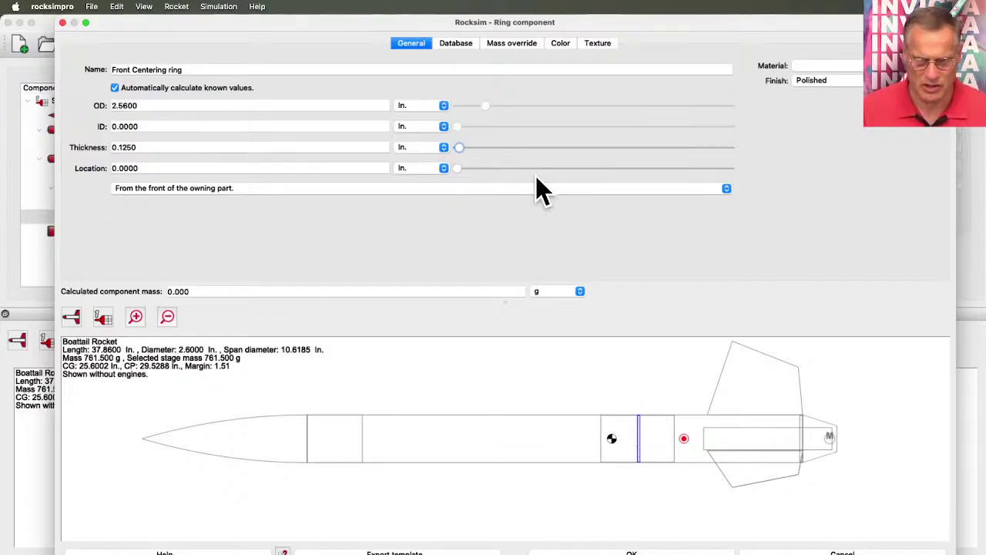
pyautogui.click(853, 66)
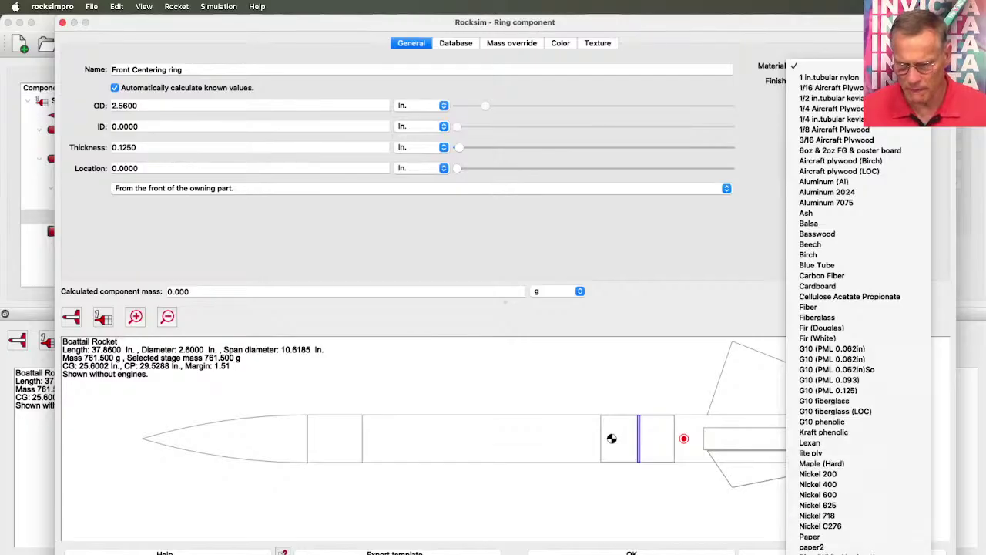
pyautogui.click(853, 161)
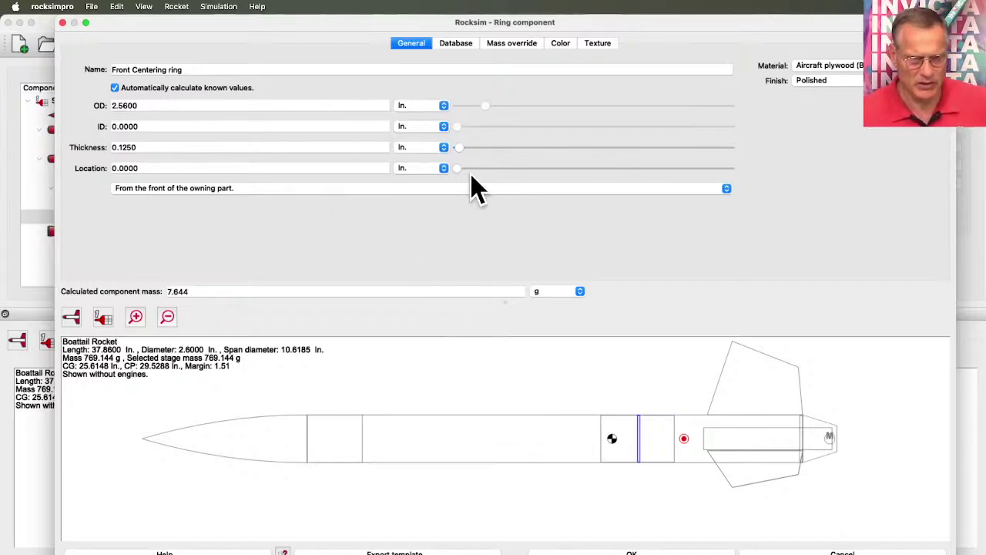
pyautogui.moveTo(459, 169); pyautogui.dragTo(572, 169)
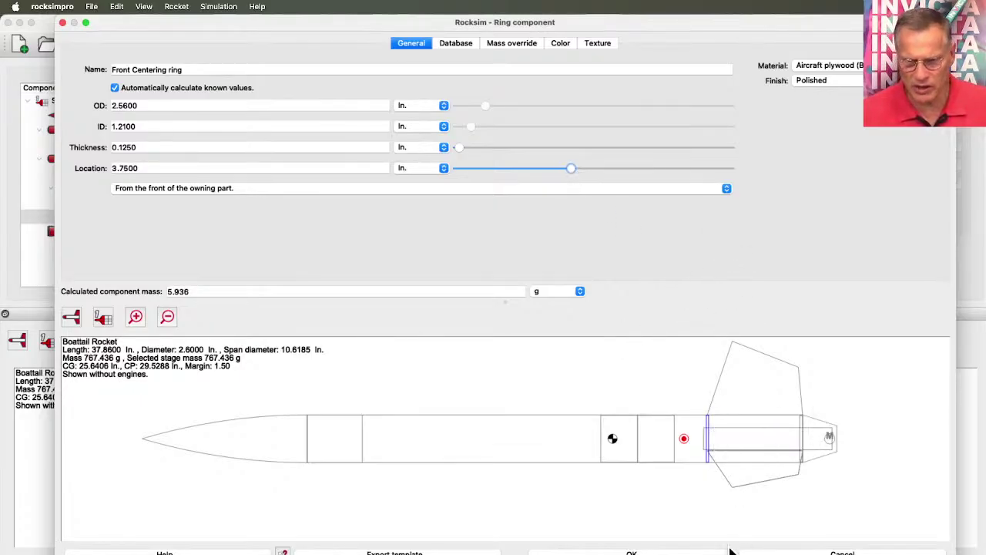
# - Give the centering ring a dark gray diffuse color and a purple #aa55ff 2D color, and accept the component
pyautogui.click(560, 43)
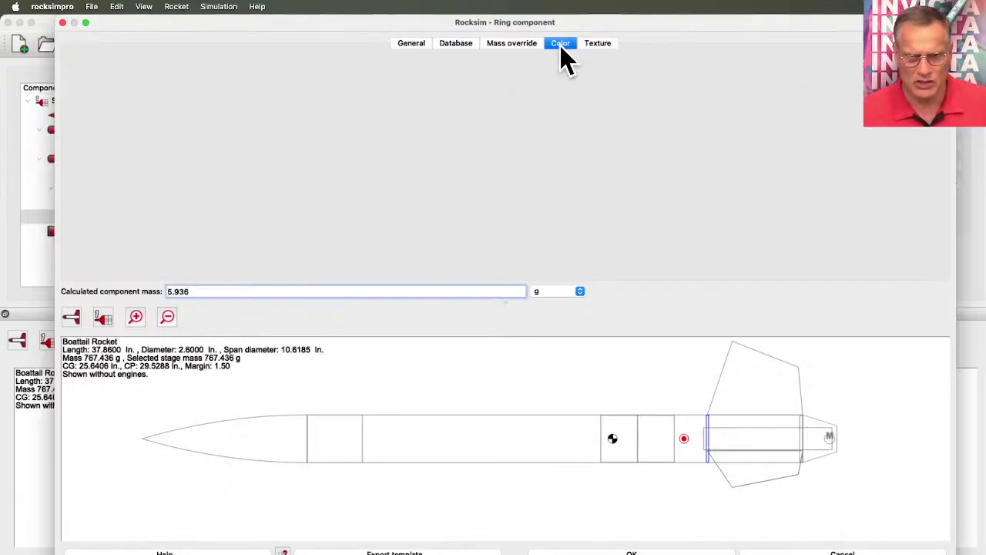
pyautogui.click(563, 103)
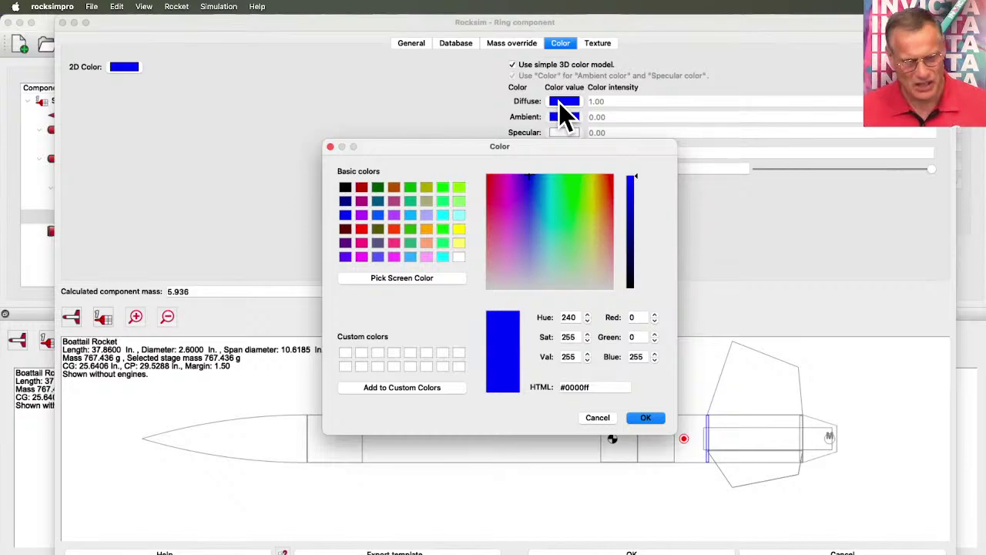
pyautogui.moveTo(597, 281); pyautogui.dragTo(629, 242)
pyautogui.click(646, 418)
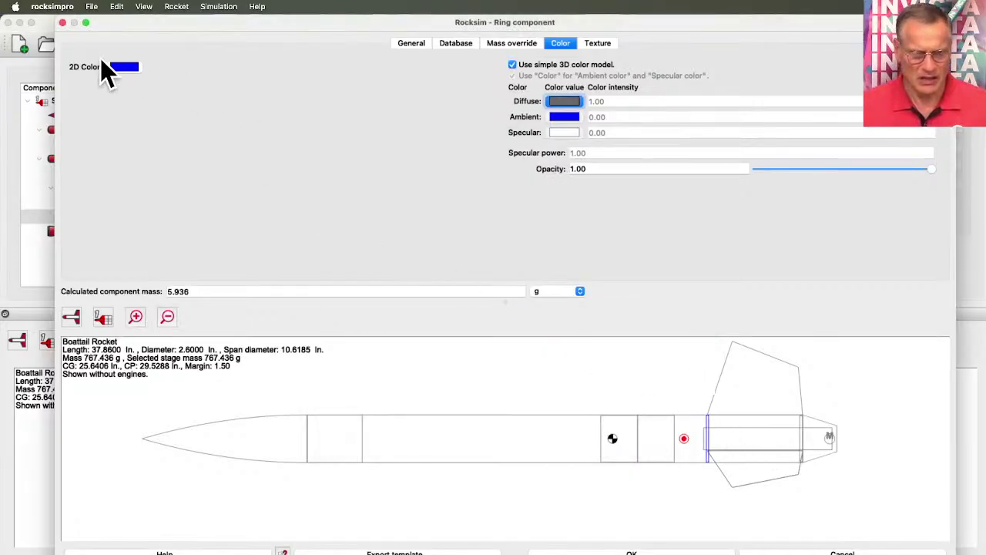
pyautogui.click(120, 68)
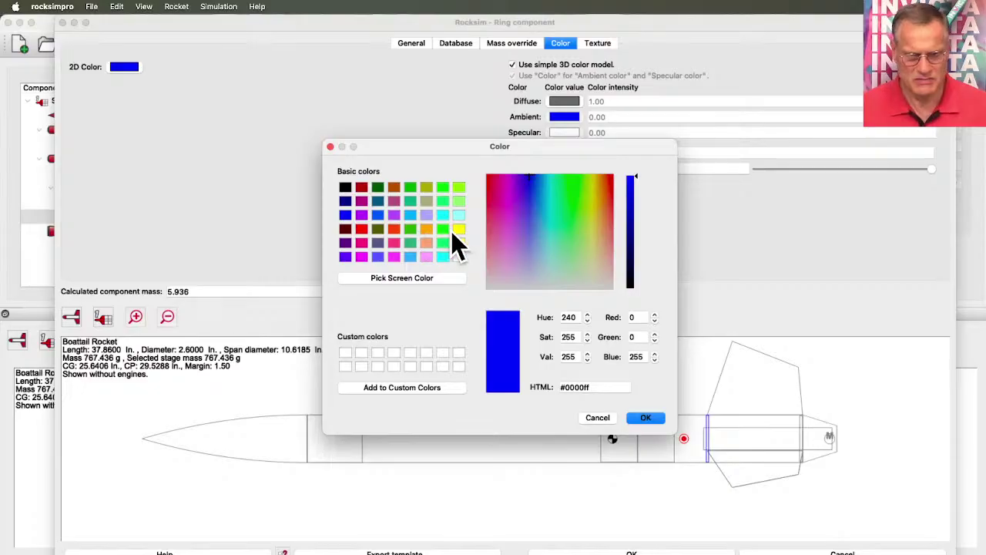
pyautogui.click(395, 215)
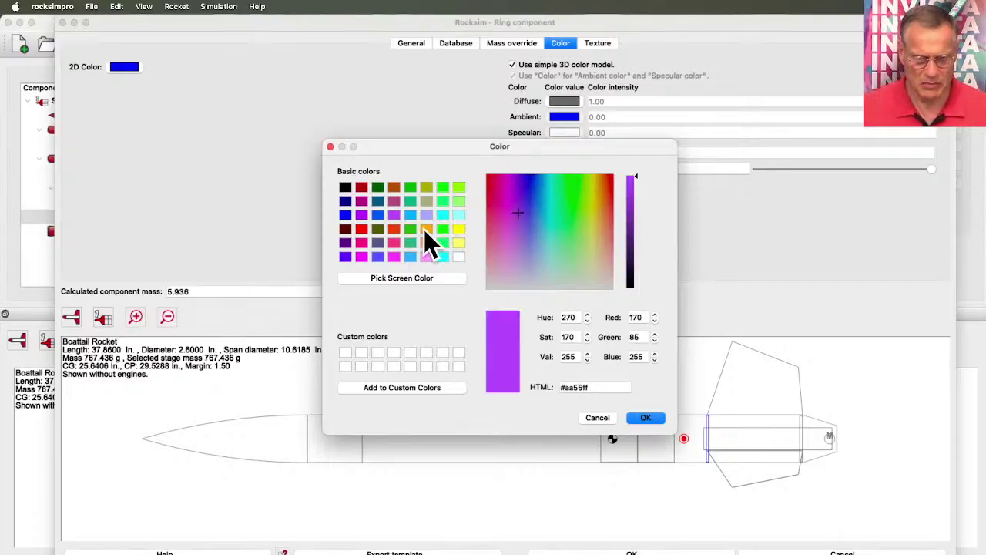
pyautogui.click(648, 418)
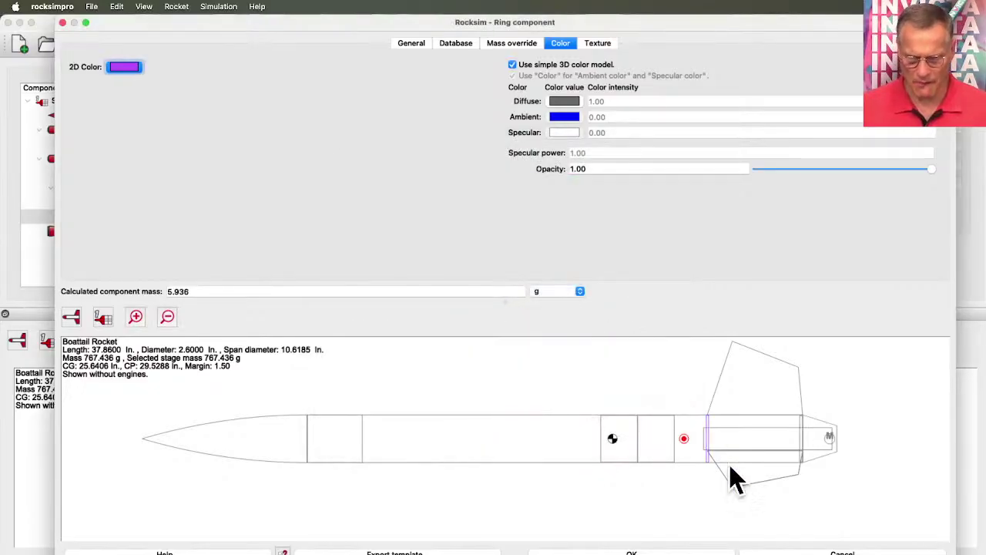
pyautogui.click(632, 553)
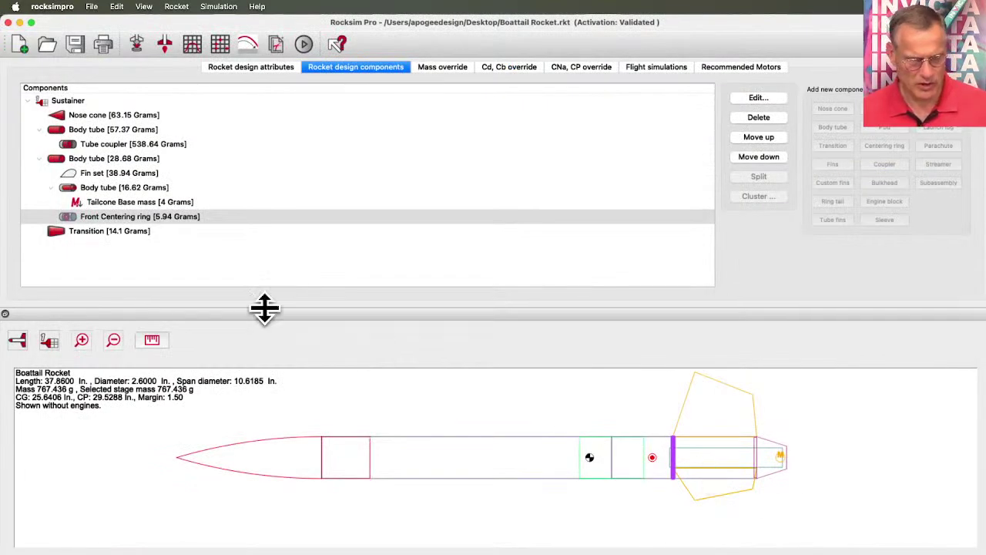
# - Duplicate the Front Centering ring by copying it and pasting it into the rear body tube
pyautogui.click(104, 217)
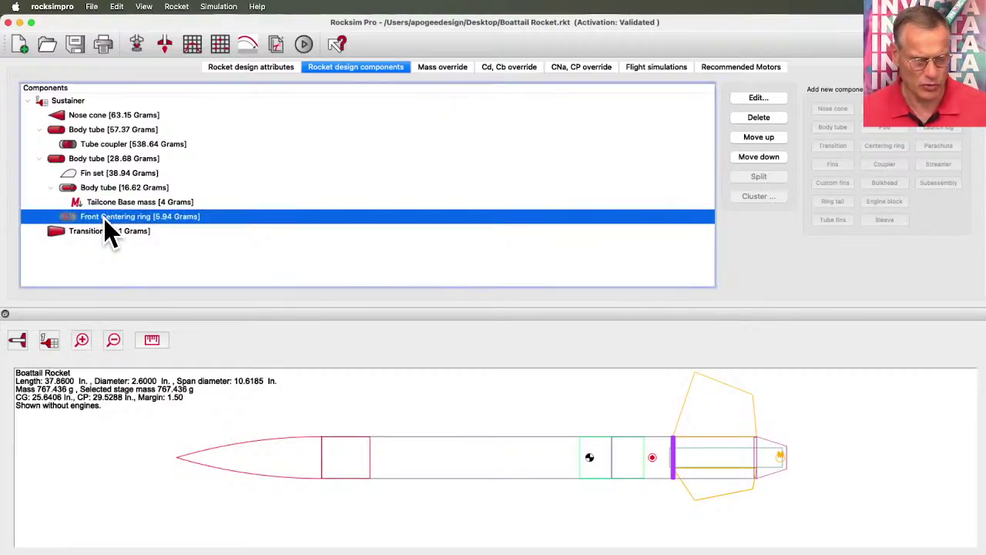
pyautogui.rightClick(104, 218)
pyautogui.click(107, 235)
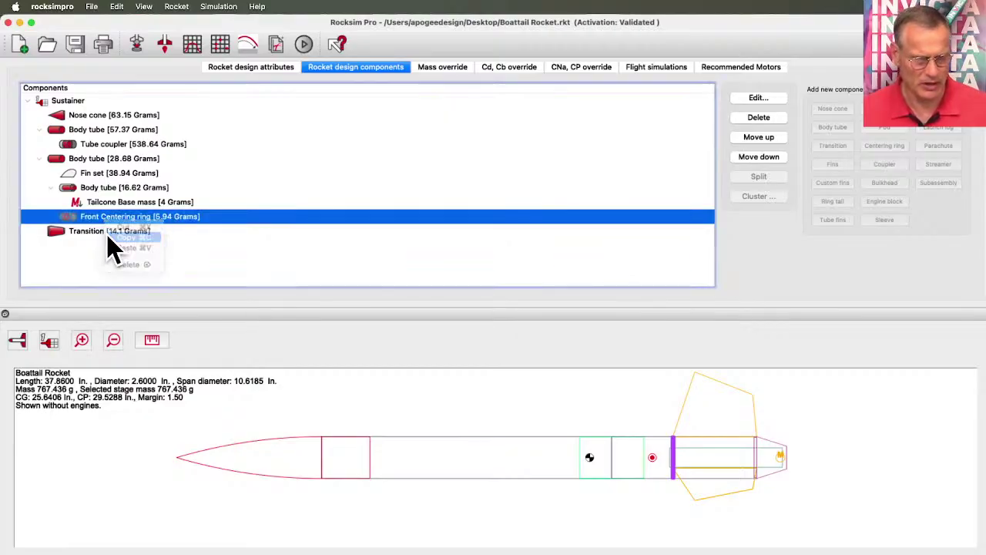
pyautogui.click(82, 158)
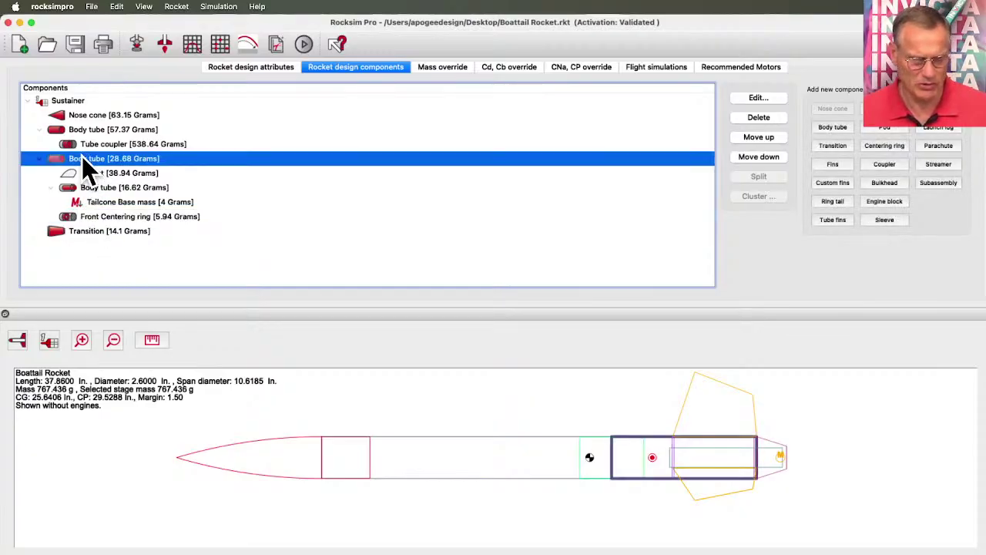
pyautogui.rightClick(81, 156)
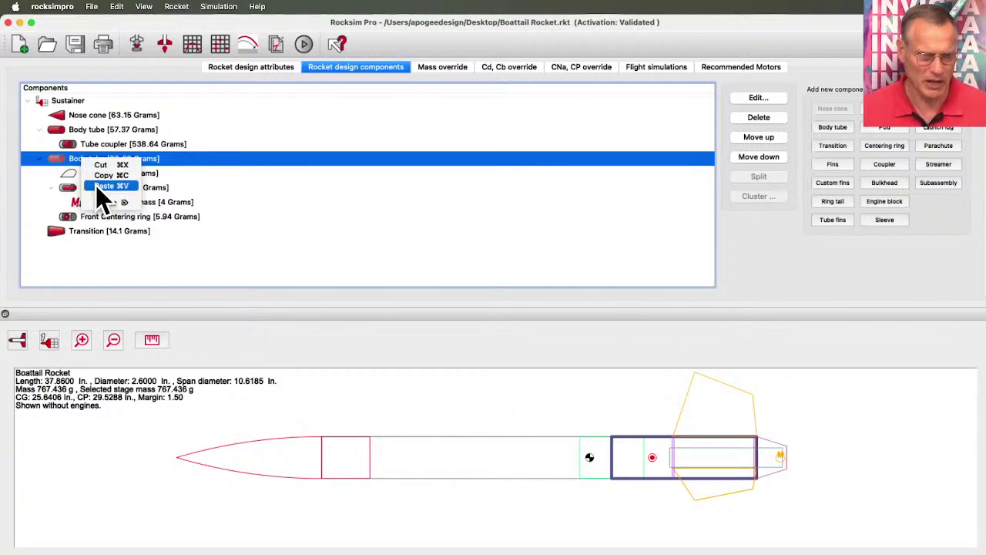
pyautogui.click(95, 185)
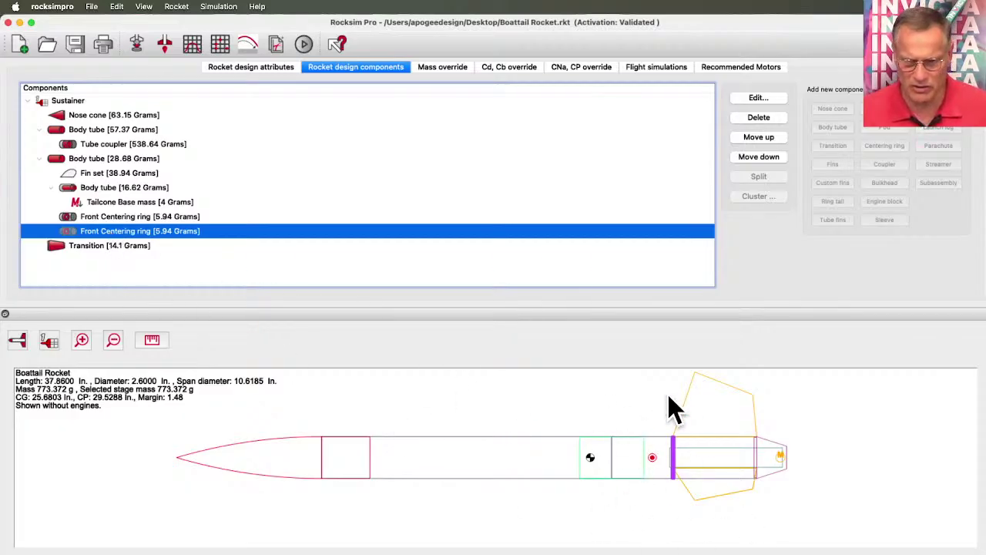
# - Rename the duplicated centering ring in the rear body tube to "Rear Centering ring"
pyautogui.doubleClick(97, 231)
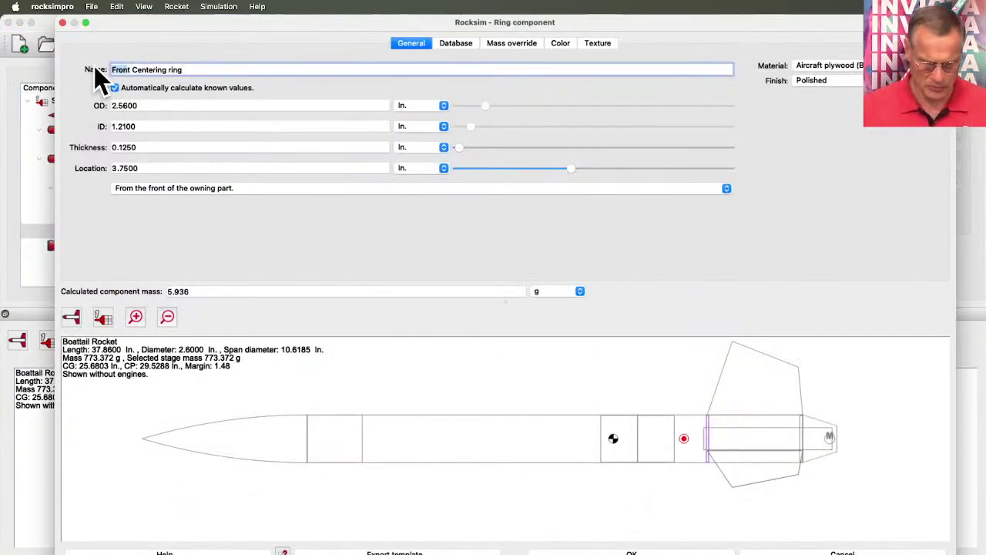
pyautogui.press('Delete')
pyautogui.press('Delete')
pyautogui.press('Delete')
pyautogui.press('Delete')
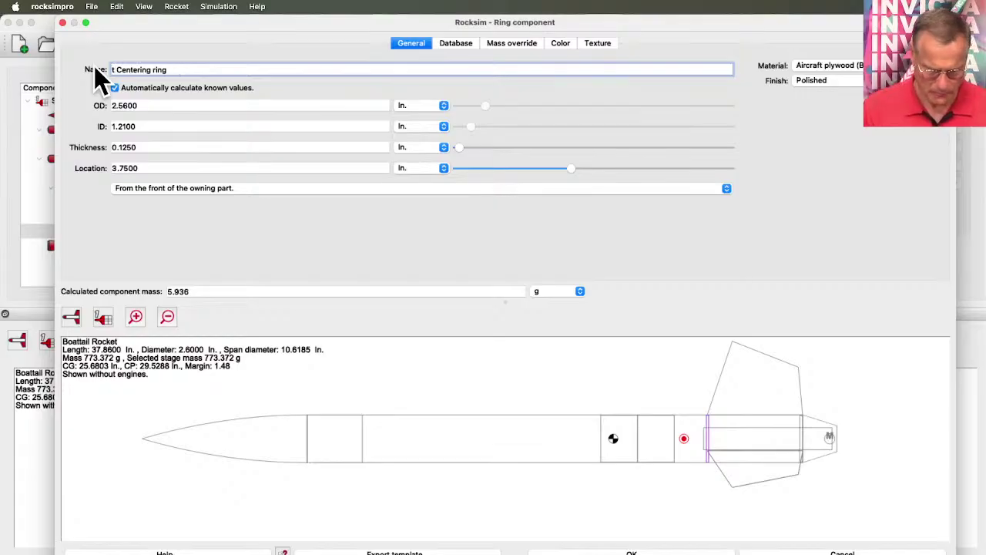
pyautogui.write('Rear')
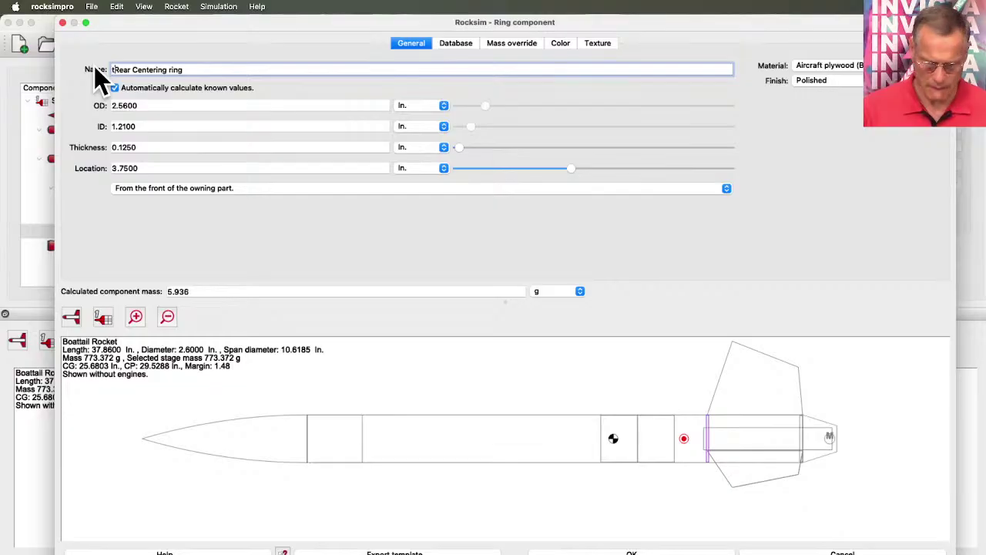
pyautogui.press('BackSpace')
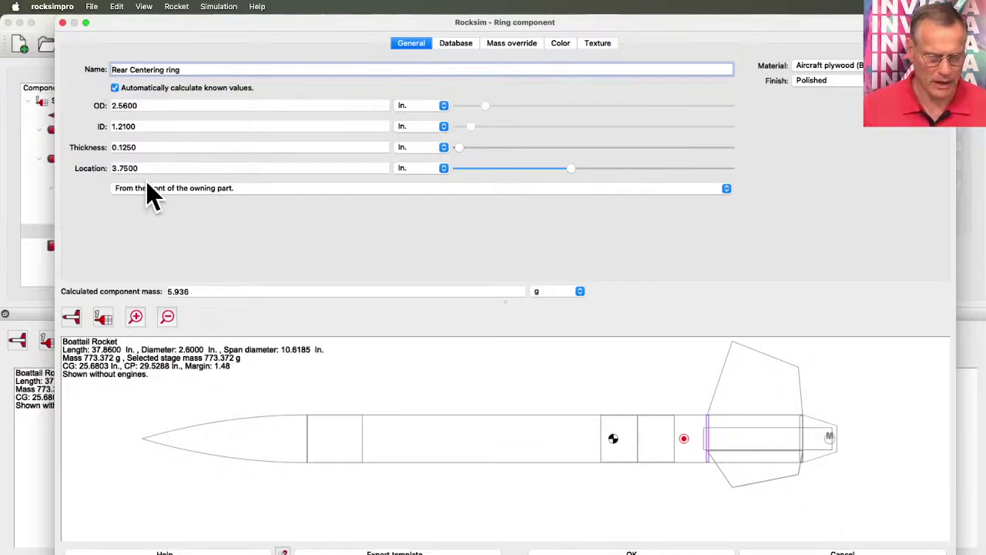
# - Move the Rear Centering ring to 8.625 in. from the front of the body tube and inspect its fit near the tube's aft end
pyautogui.moveTo(571, 170); pyautogui.dragTo(719, 175)
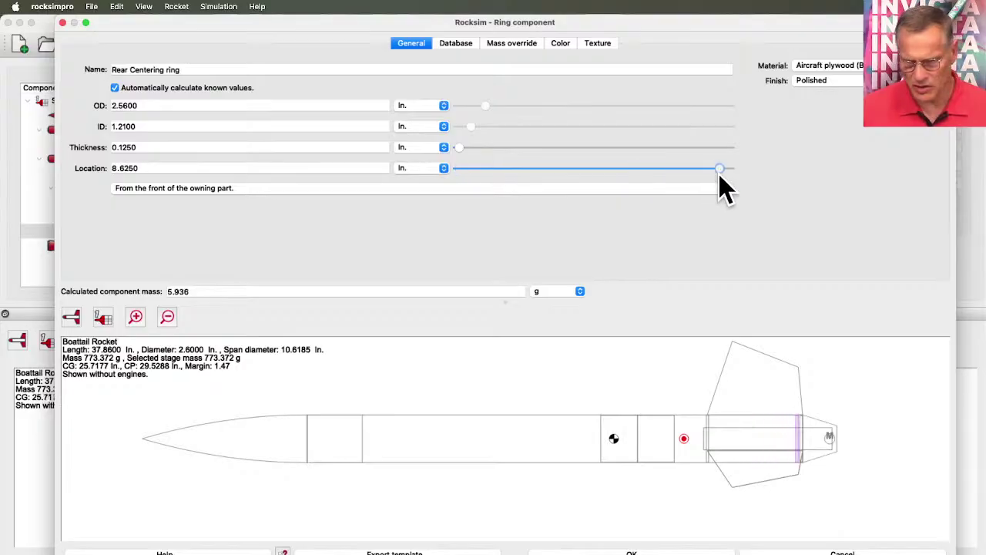
pyautogui.scroll(3, 808, 454)
pyautogui.scroll(3, 808, 444)
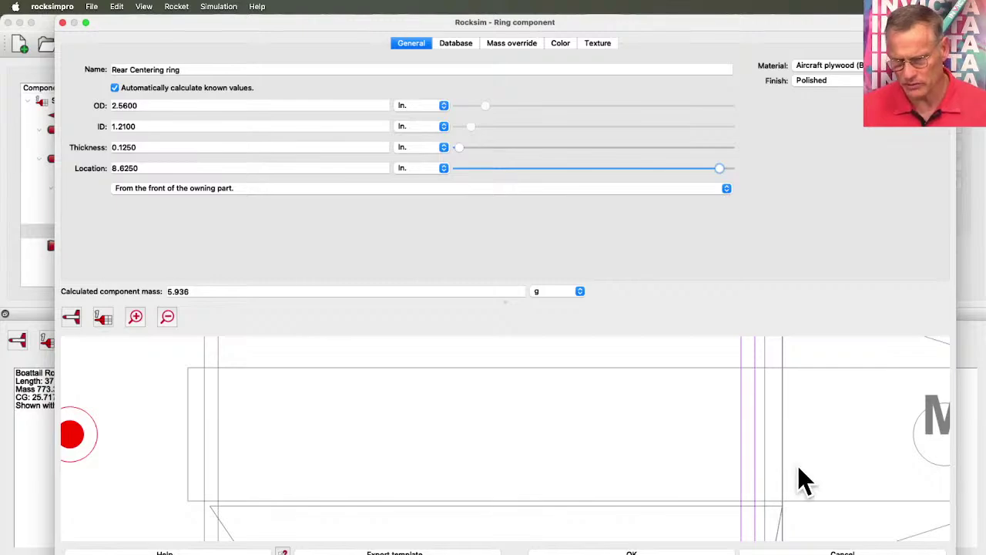
pyautogui.scroll(2, 798, 466)
pyautogui.scroll(-2, 798, 466)
pyautogui.scroll(-5, 798, 466)
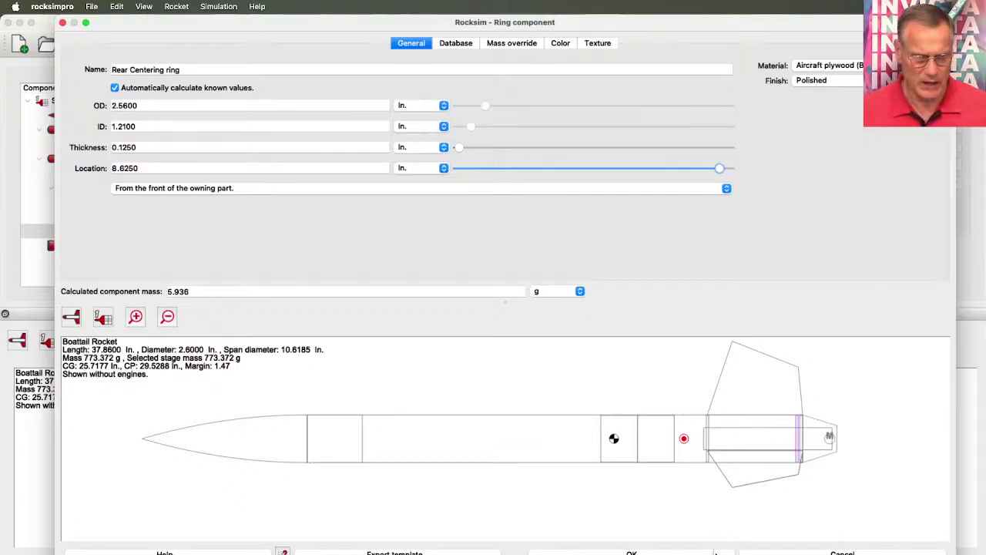
# - Check the Rear Centering ring's diffuse color, keep the gray, and accept the component
pyautogui.click(568, 45)
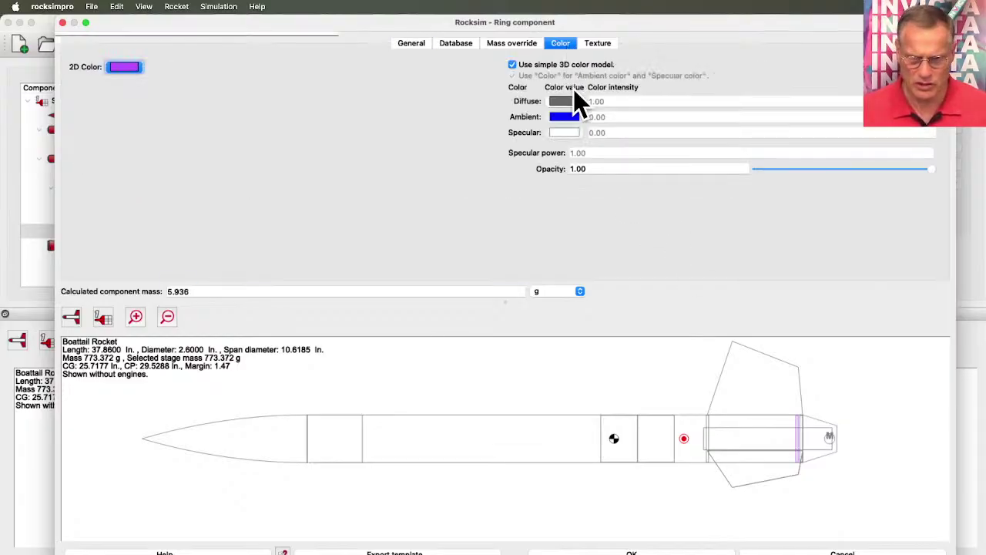
pyautogui.click(568, 101)
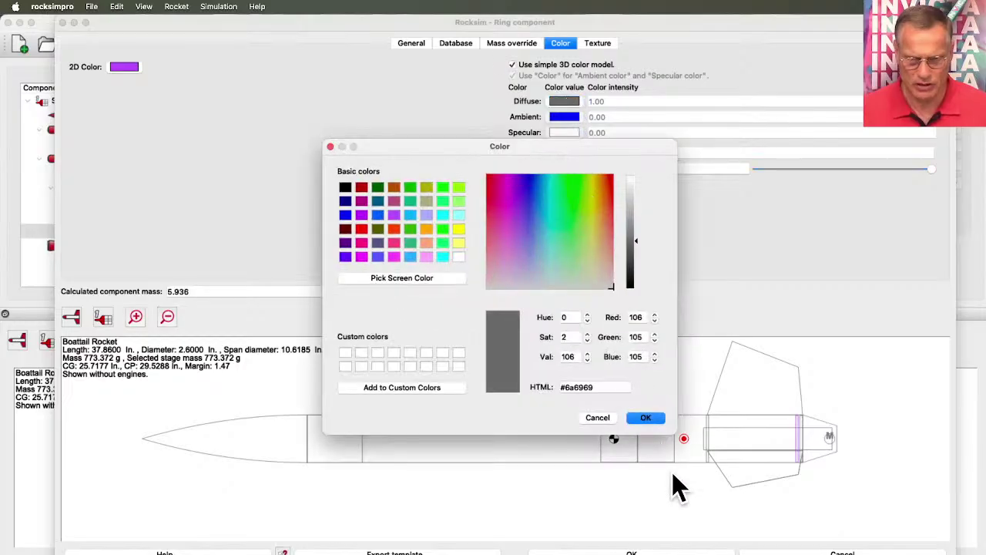
pyautogui.click(650, 420)
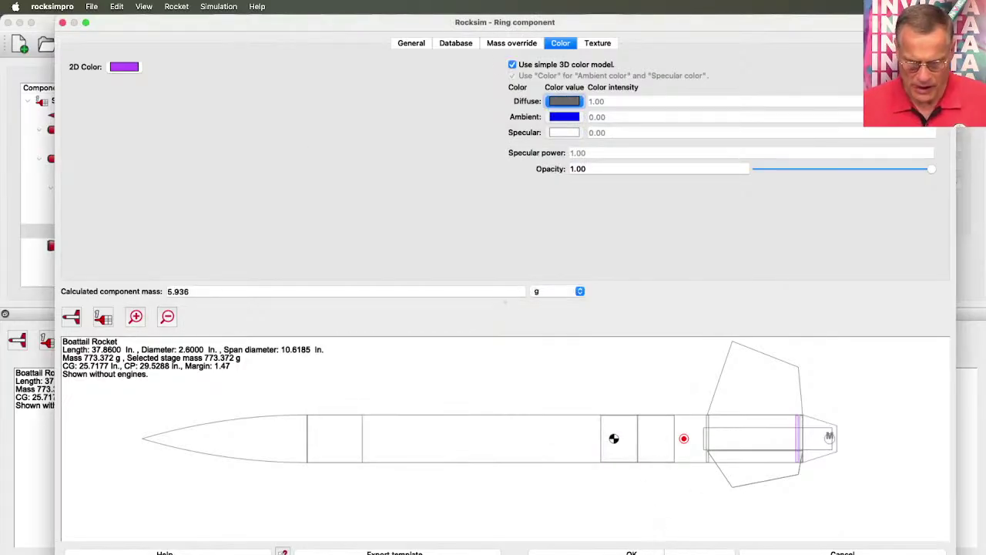
pyautogui.click(667, 552)
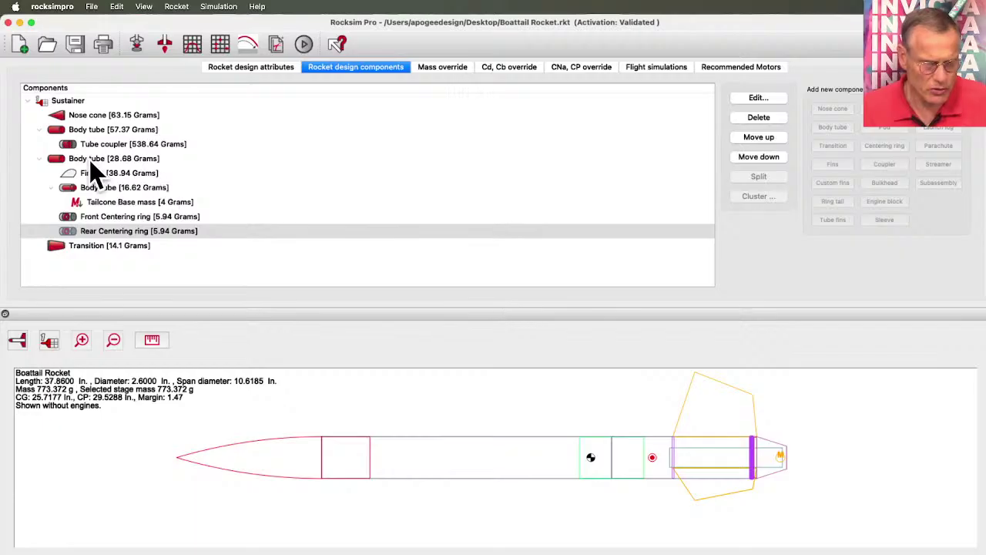
# - Add the Apogee 29093 24 in. nylon parachute to the front body tube, located 5.875 in. from the tube's front
pyautogui.click(515, 442)
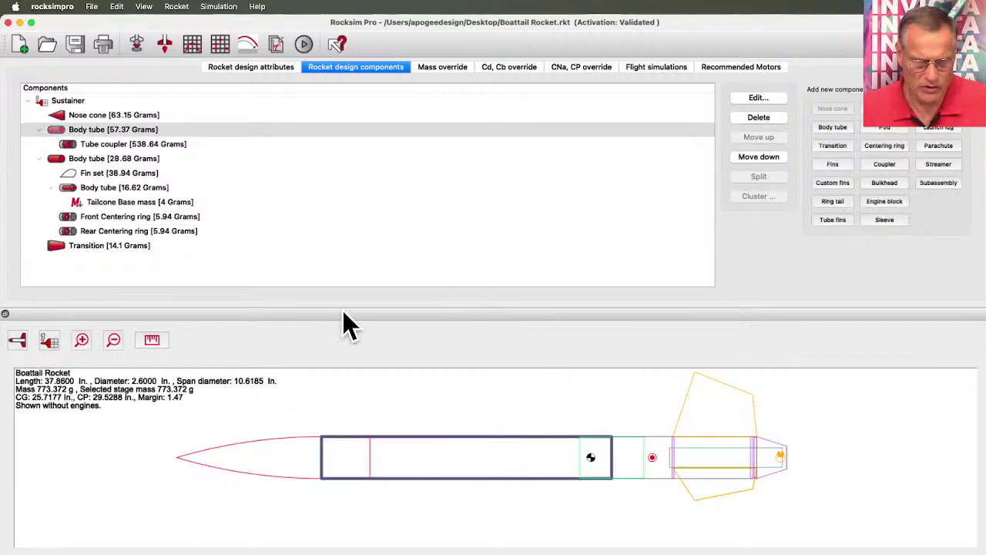
pyautogui.click(99, 130)
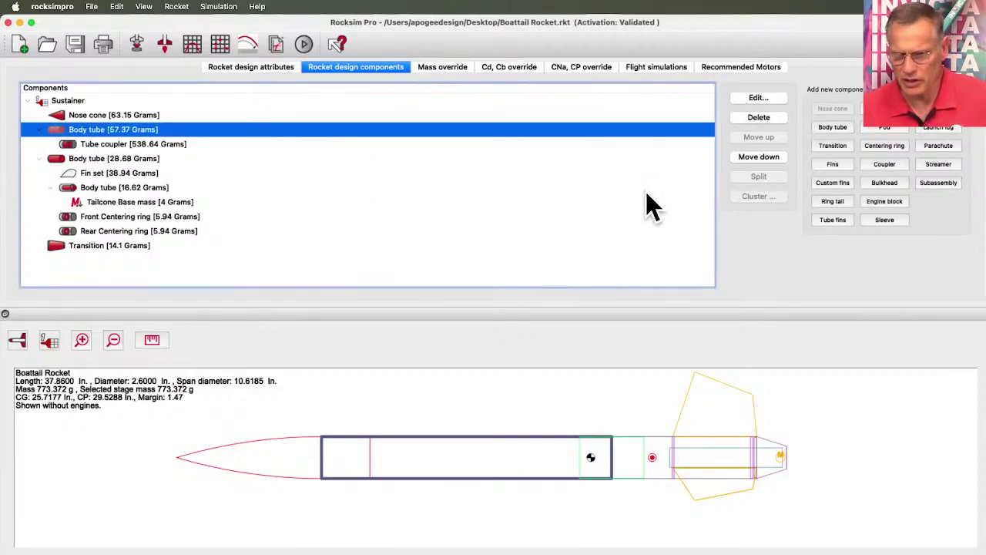
pyautogui.click(938, 144)
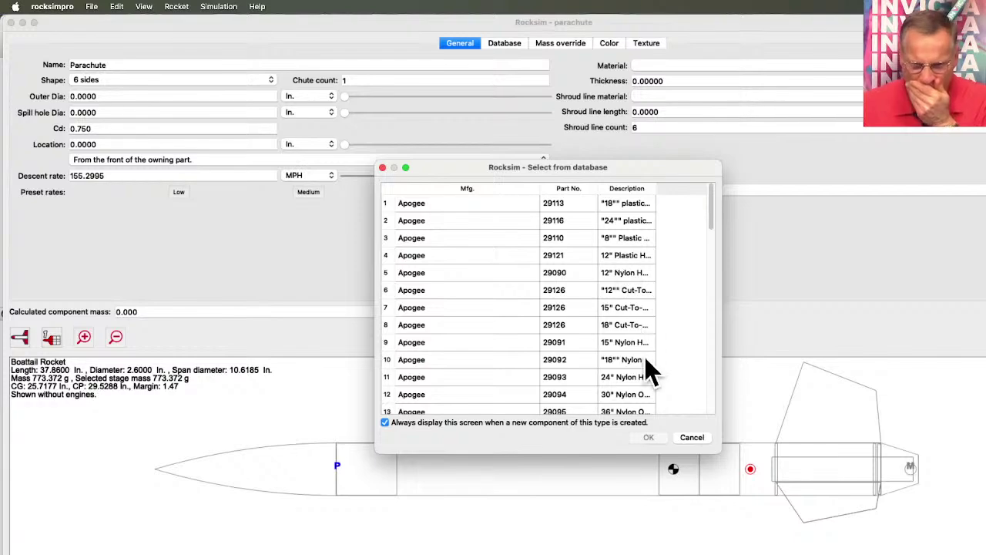
pyautogui.click(633, 376)
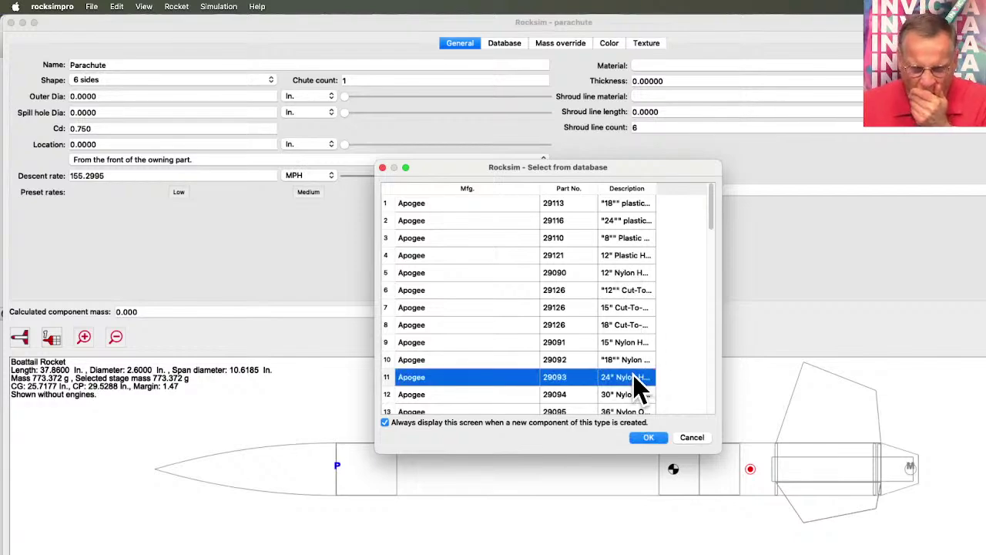
pyautogui.click(647, 439)
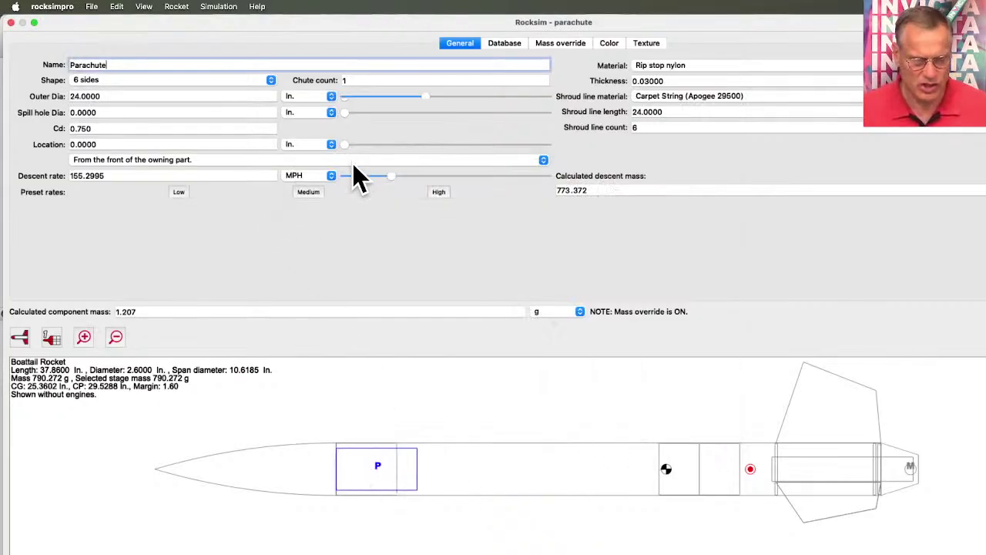
pyautogui.moveTo(347, 145); pyautogui.dragTo(413, 148)
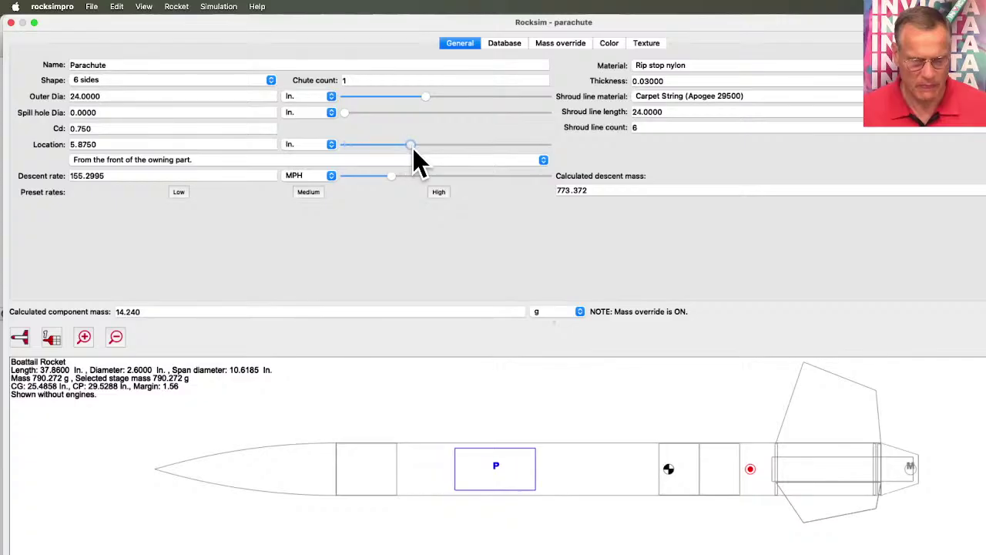
# - Give the parachute a lime green #bdff53 diffuse color and an orange-red #ff5500 2D color, and accept the component
pyautogui.click(610, 43)
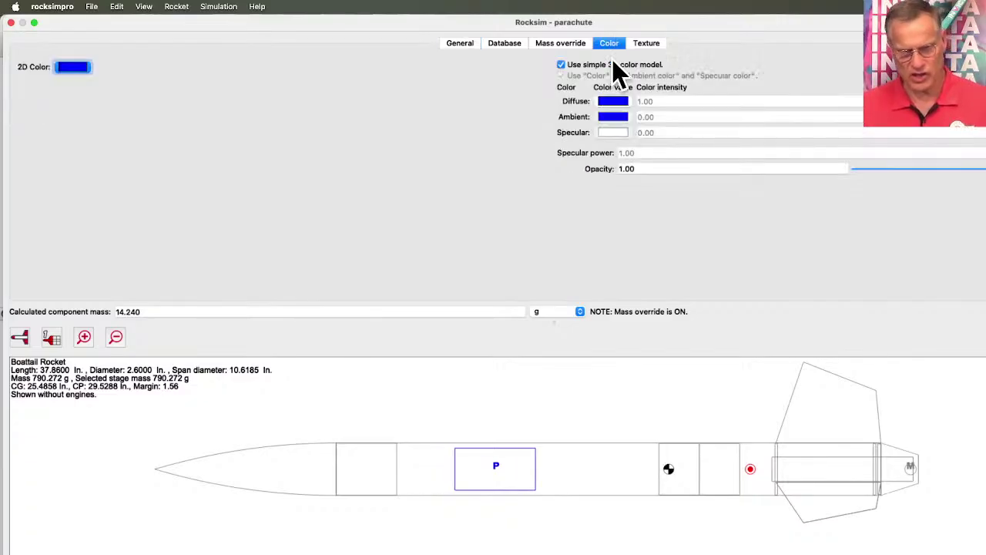
pyautogui.click(609, 101)
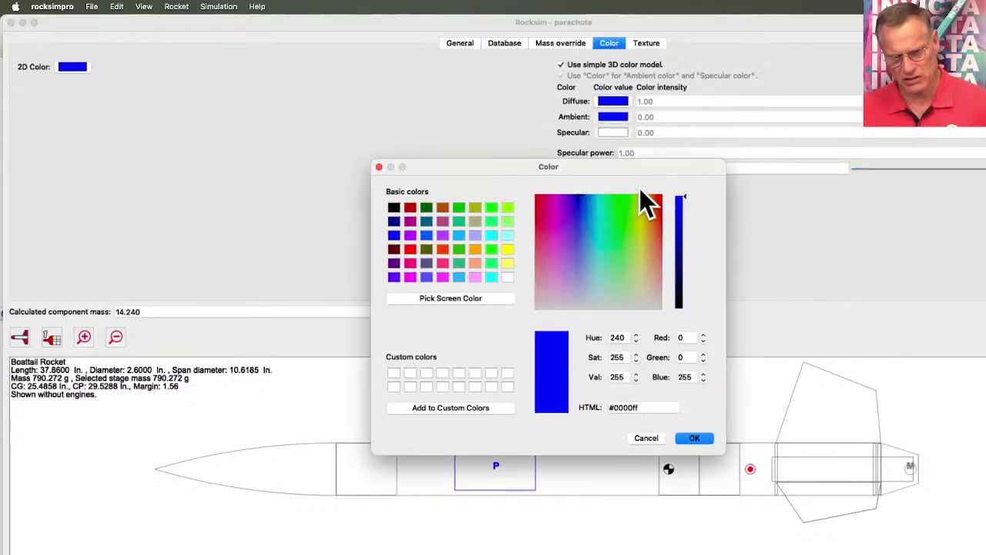
pyautogui.click(634, 230)
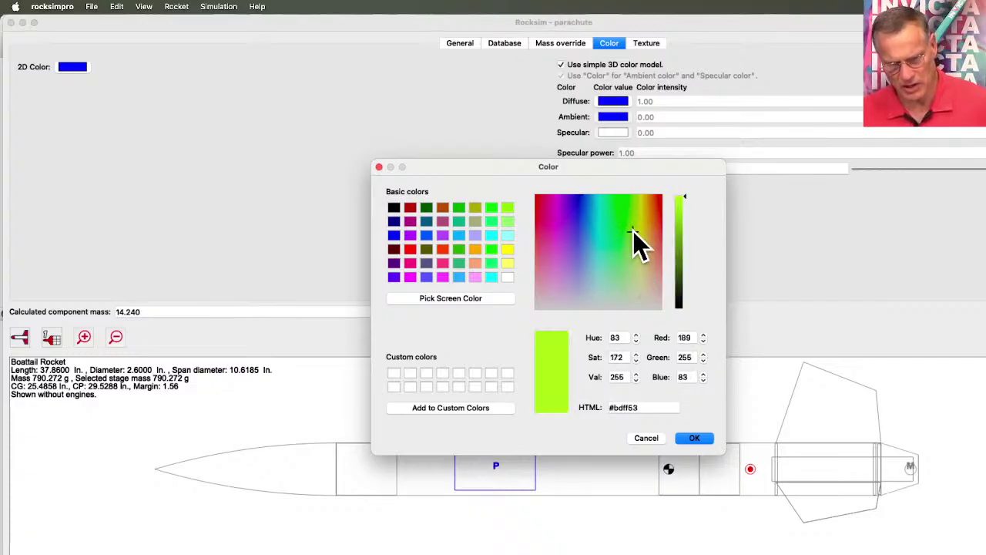
pyautogui.click(695, 438)
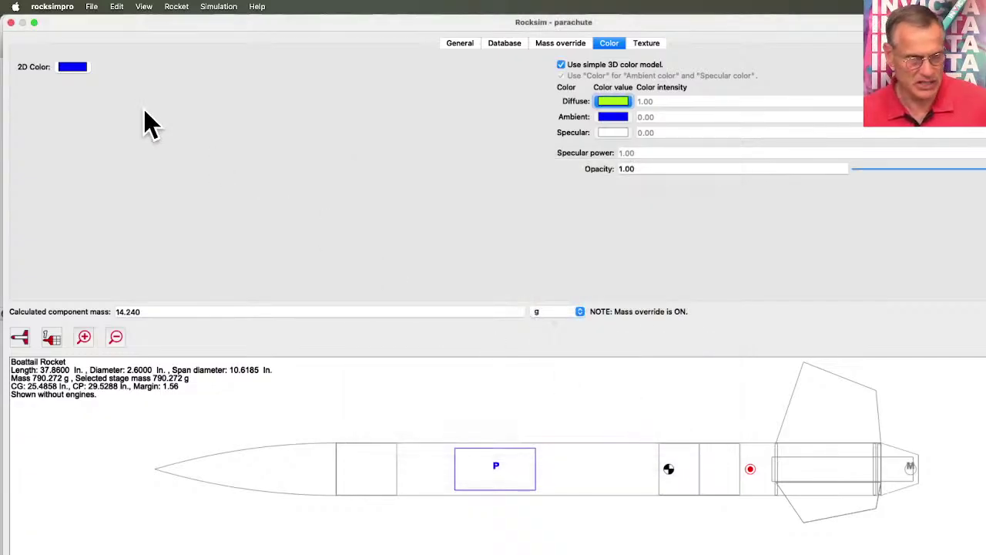
pyautogui.click(71, 68)
pyautogui.click(444, 250)
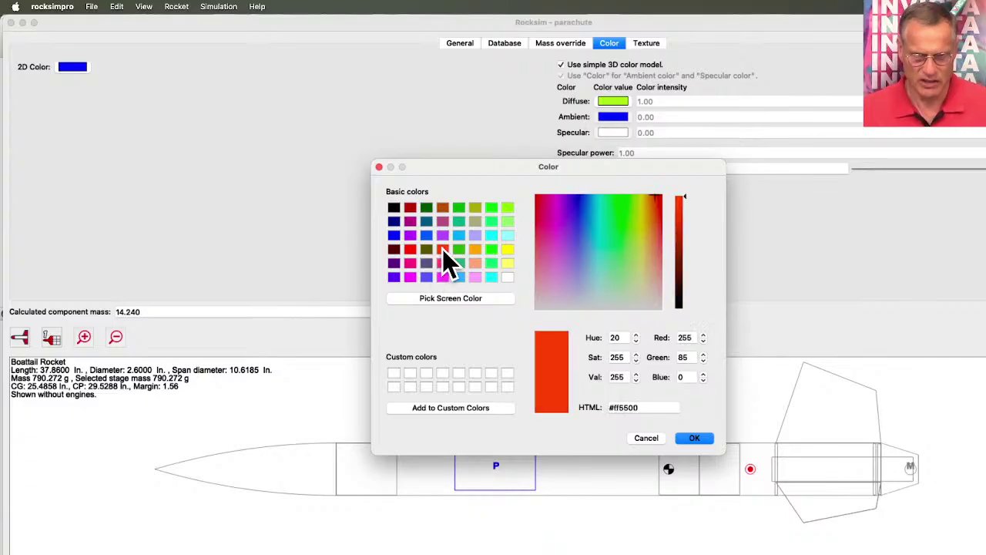
pyautogui.click(694, 438)
pyautogui.rightClick(696, 436)
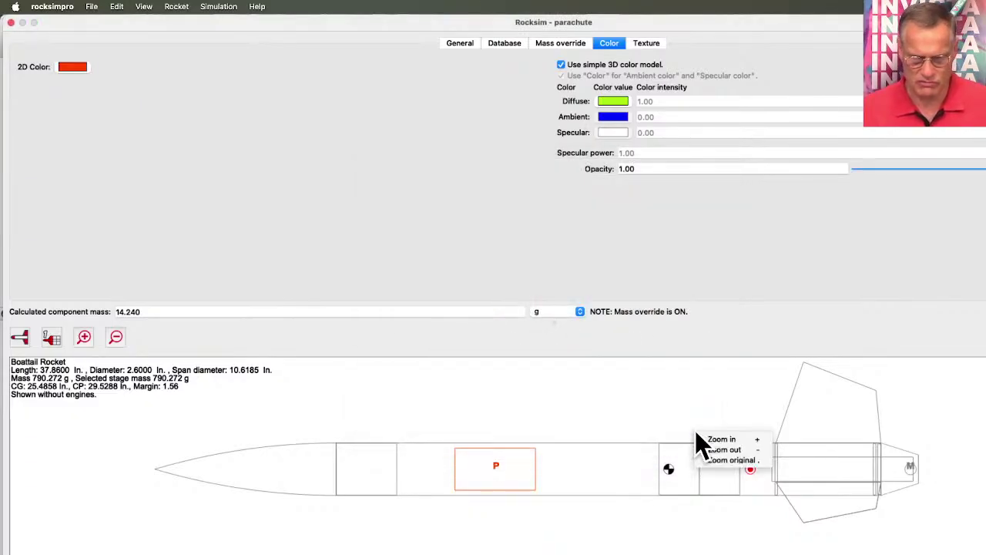
pyautogui.click(661, 392)
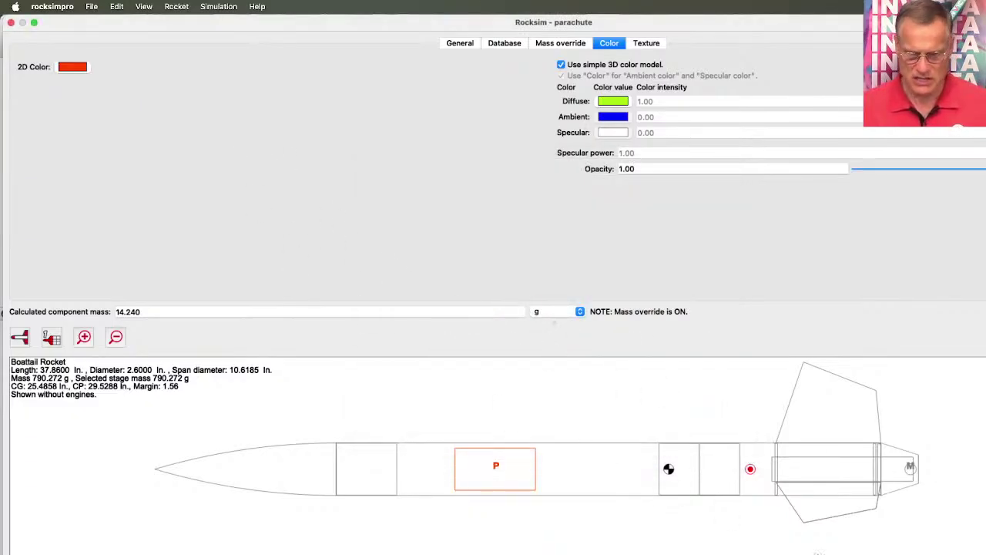
pyautogui.press('Return')
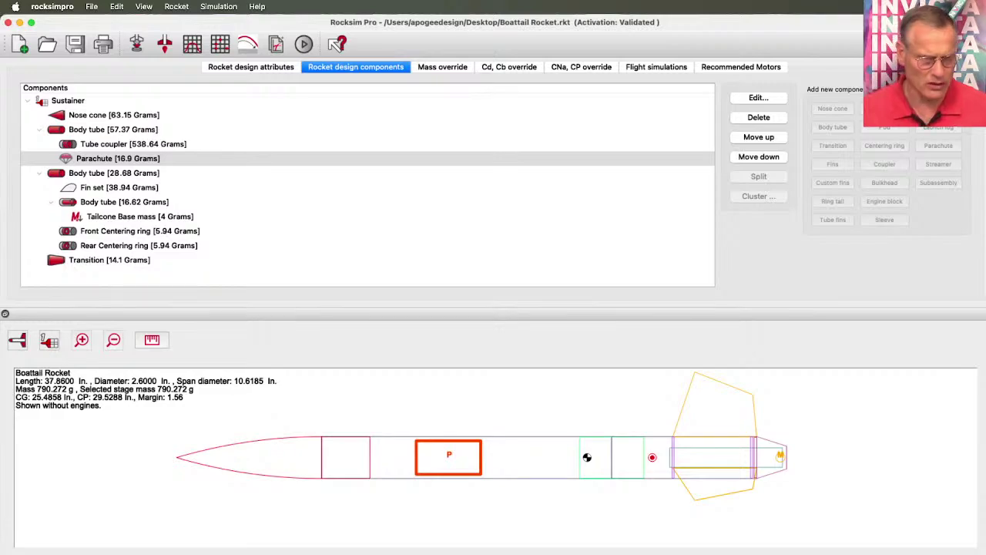
# - Edit the fin set's through-the-wall mount and have the fin tab depth calculated automatically
pyautogui.doubleClick(84, 186)
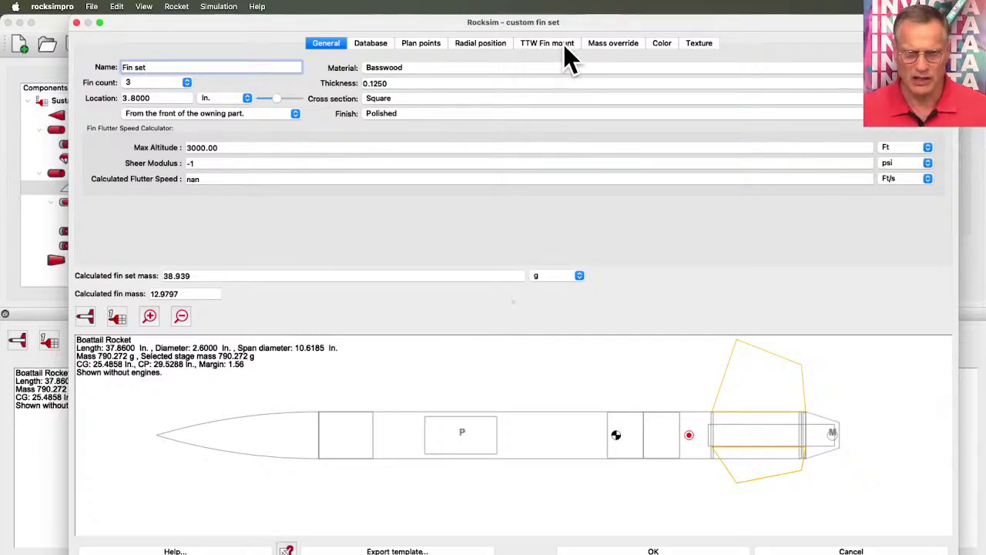
pyautogui.click(564, 44)
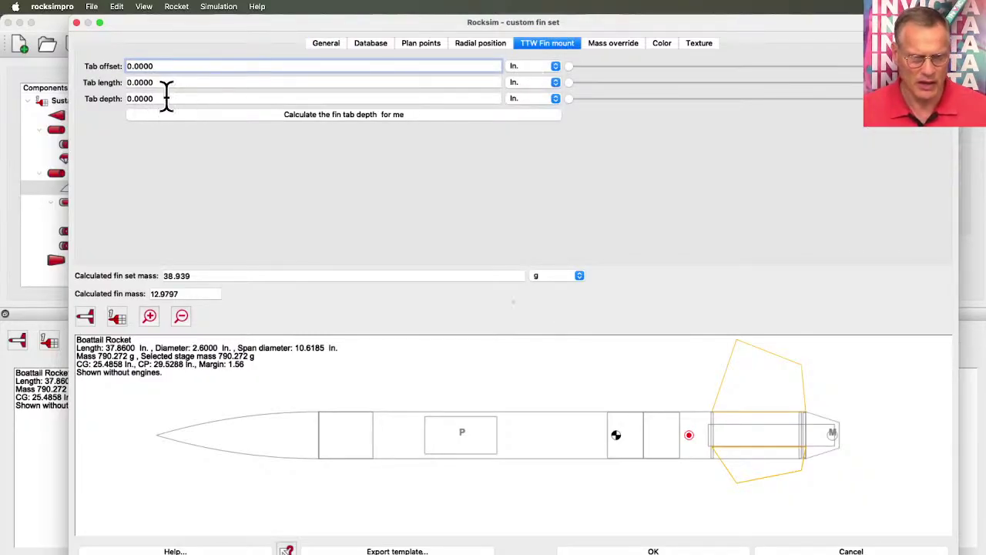
pyautogui.click(327, 114)
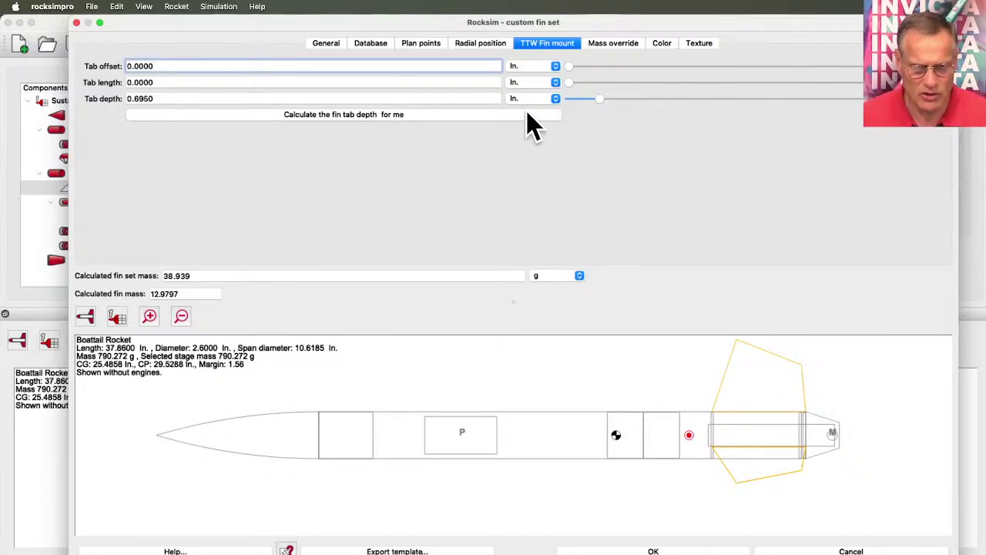
# - Set the fin tab offset to 1.75 in. and the tab length to 2.875 in
pyautogui.moveTo(569, 66); pyautogui.dragTo(582, 68)
pyautogui.click(154, 81)
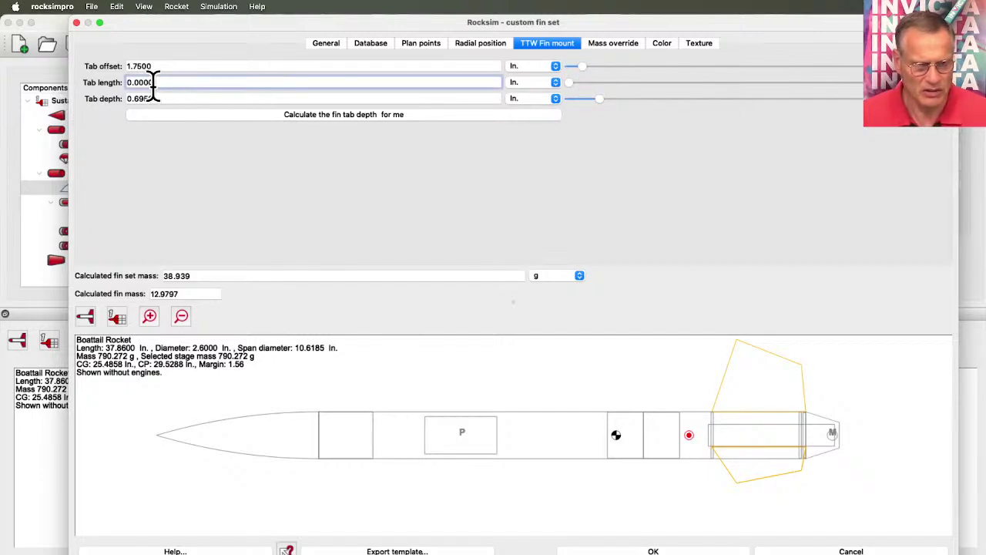
pyautogui.moveTo(565, 84); pyautogui.dragTo(591, 87)
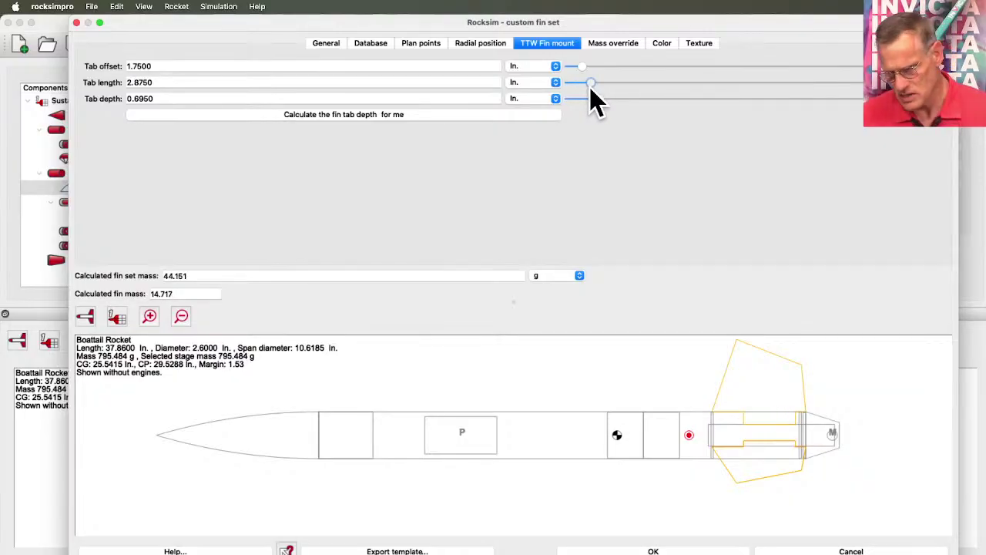
# - Fit the fin tab between the two centering rings with a tab offset of 0.125 in. and a tab length of 4.625 in
pyautogui.scroll(3, 836, 413)
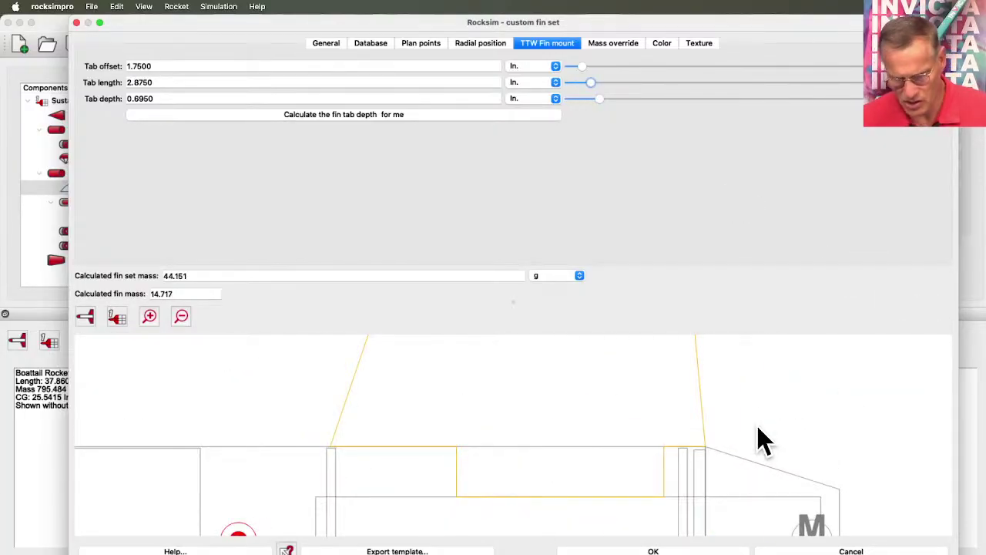
pyautogui.scroll(-3, 716, 451)
pyautogui.hscroll(2, 709, 414)
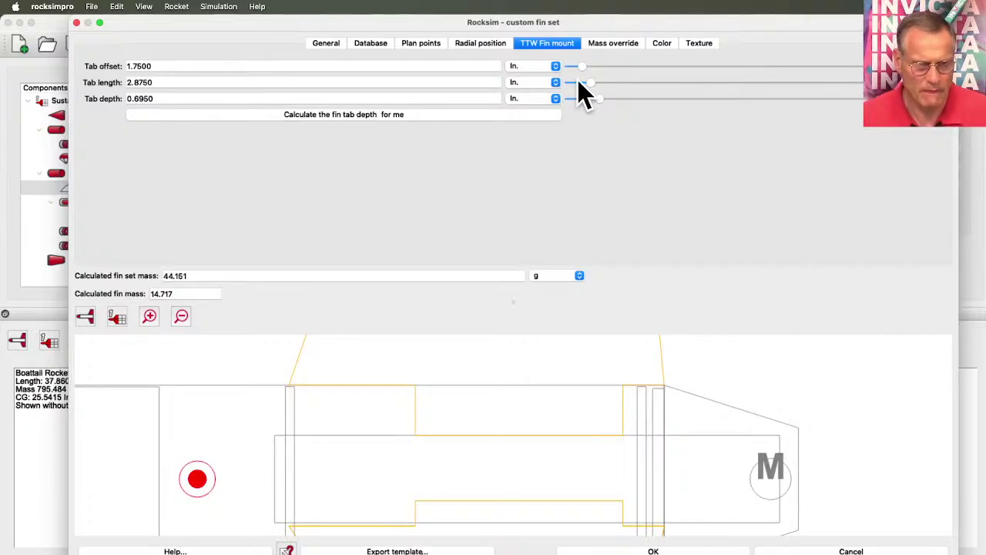
pyautogui.moveTo(578, 68); pyautogui.dragTo(573, 68)
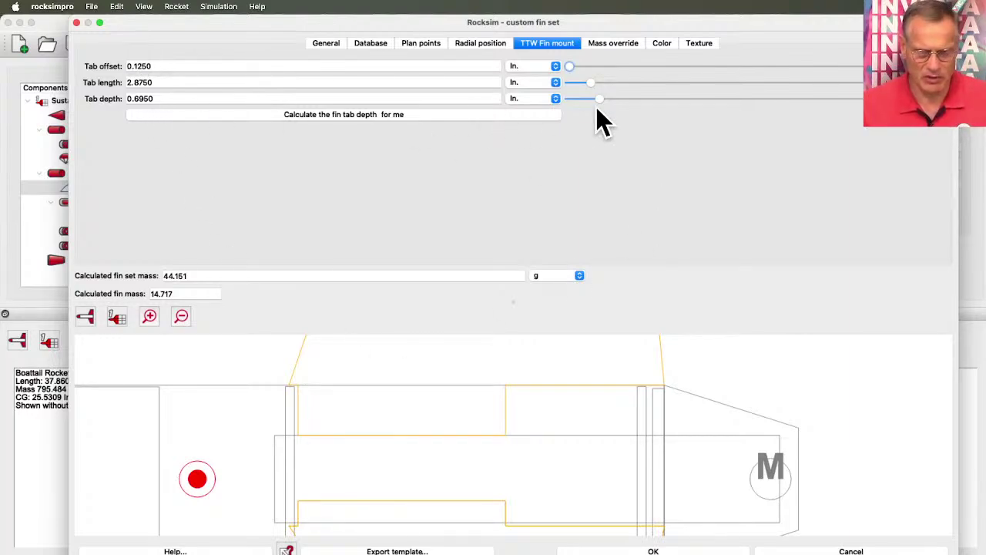
pyautogui.moveTo(588, 84); pyautogui.dragTo(614, 96)
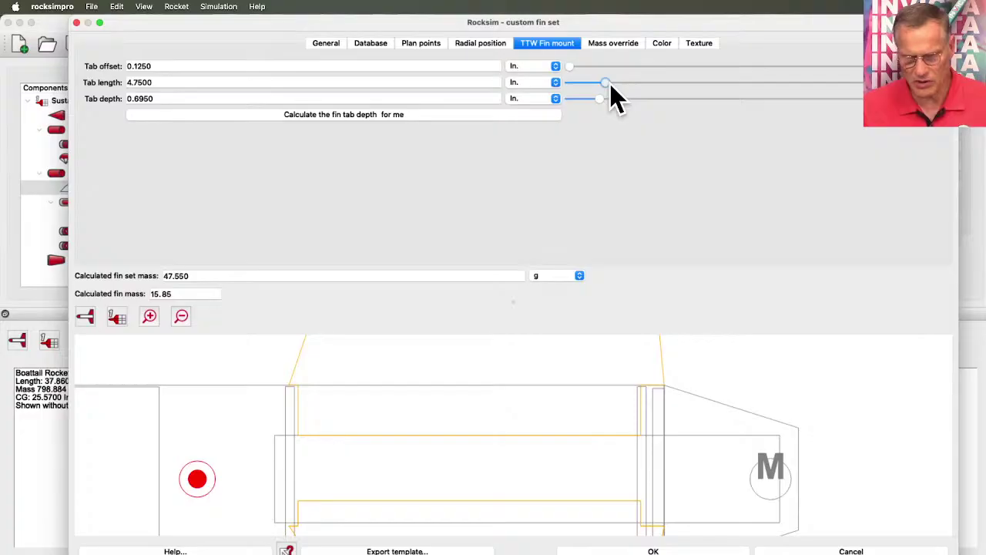
pyautogui.moveTo(611, 84); pyautogui.dragTo(605, 84)
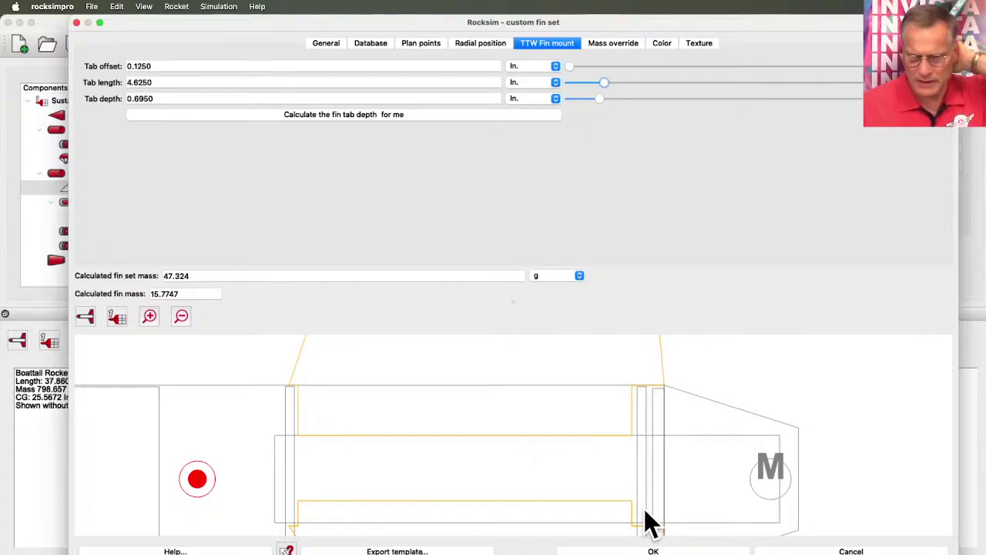
# - Accept the fin set's through-the-wall tab settings and return to the rocket design
pyautogui.click(648, 550)
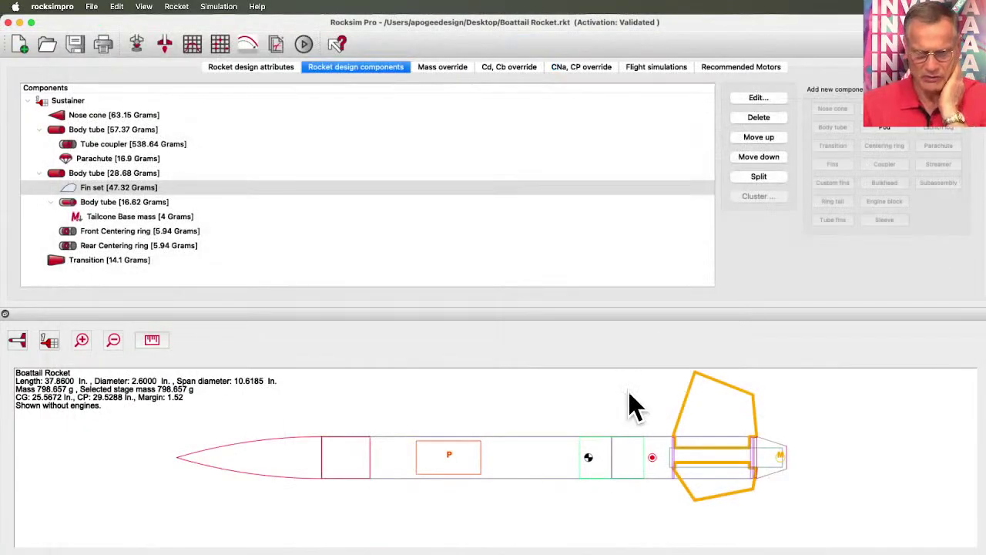
pyautogui.rightClick(599, 466)
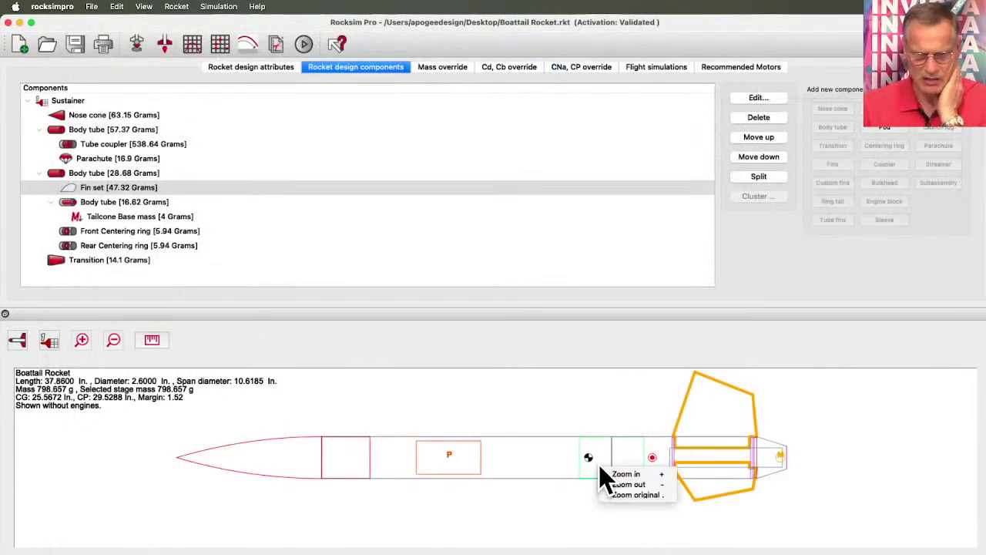
pyautogui.click(574, 416)
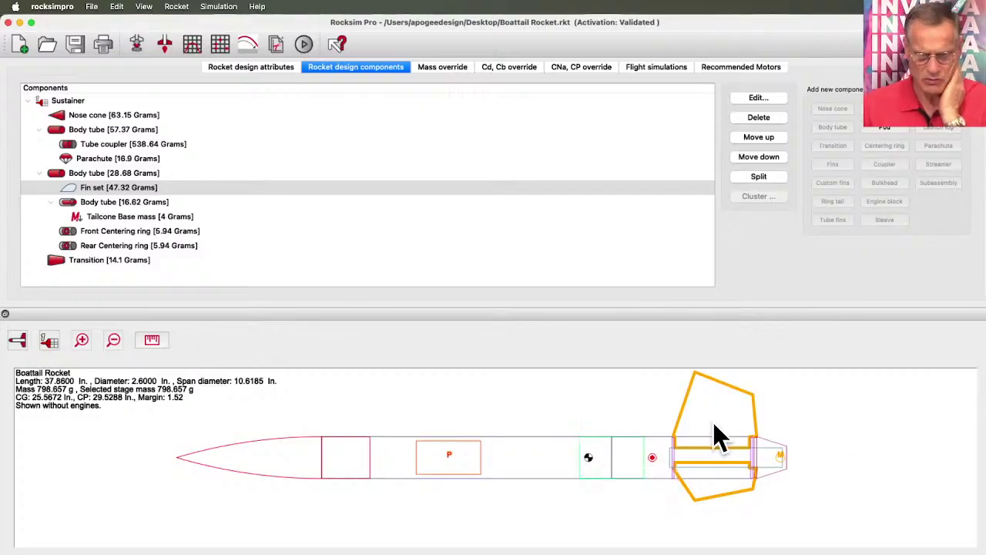
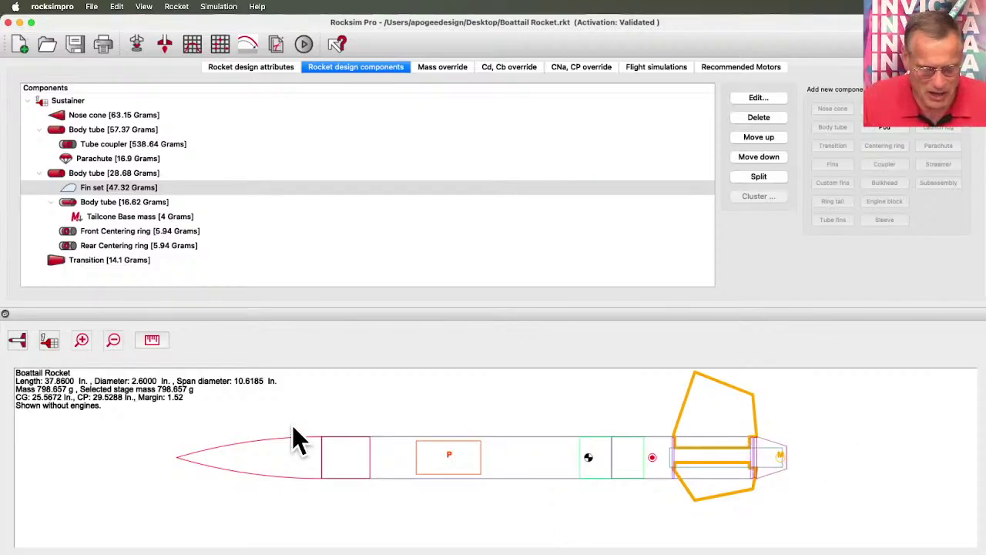
# - Inspect the rocket's fins and boattail from several angles in 3D, and return to the 2D side view
pyautogui.click(17, 344)
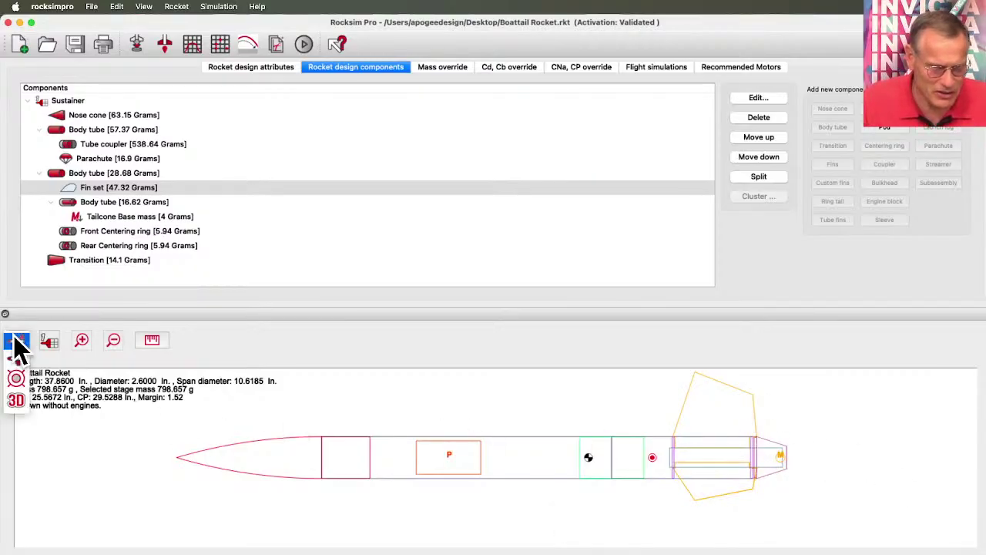
pyautogui.click(17, 401)
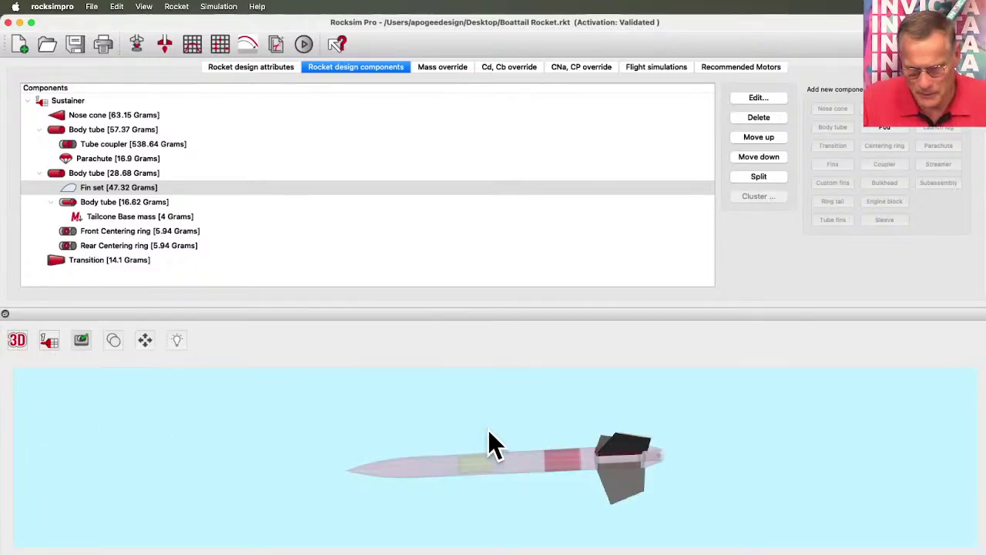
pyautogui.moveTo(489, 427); pyautogui.dragTo(184, 418)
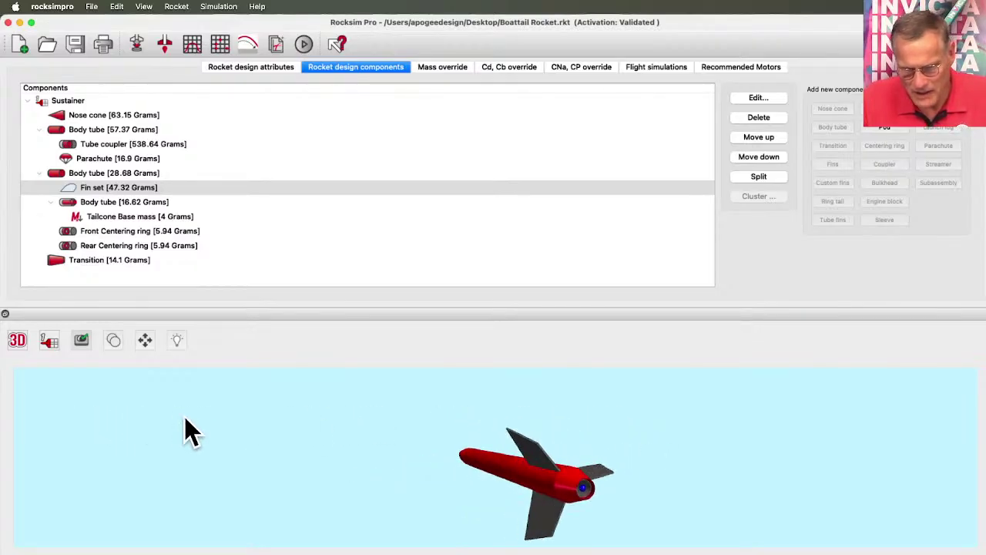
pyautogui.scroll(5, 583, 501)
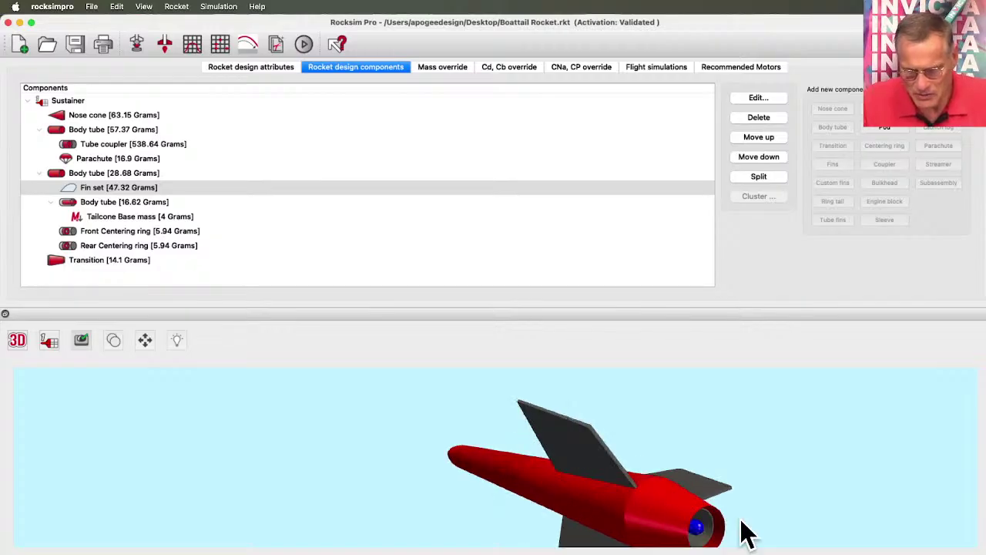
pyautogui.moveTo(745, 531); pyautogui.dragTo(927, 487)
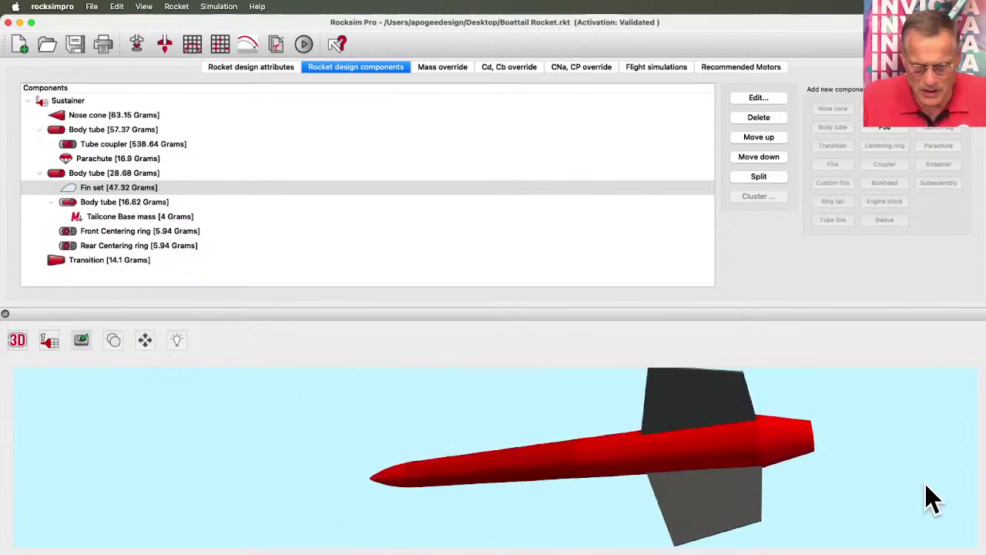
pyautogui.click(17, 340)
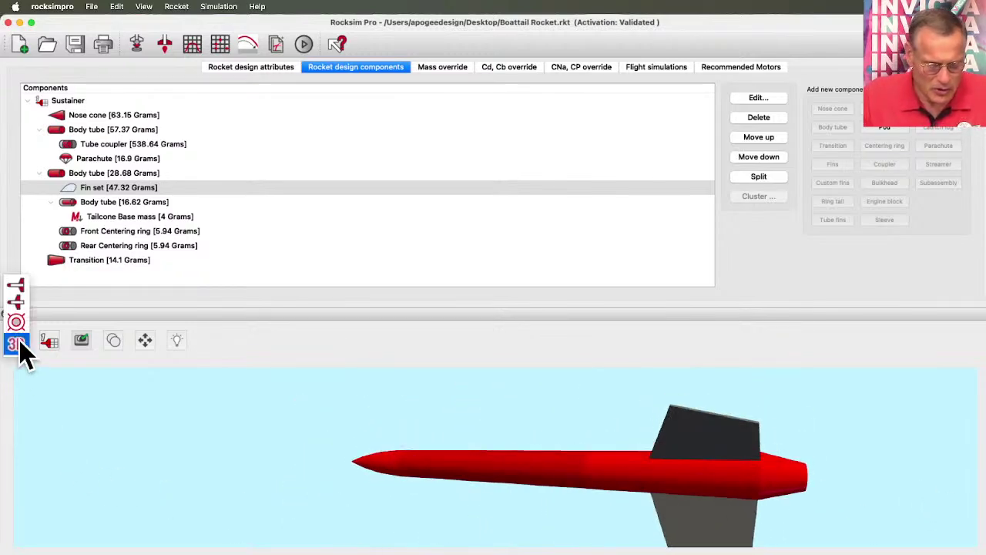
pyautogui.click(15, 286)
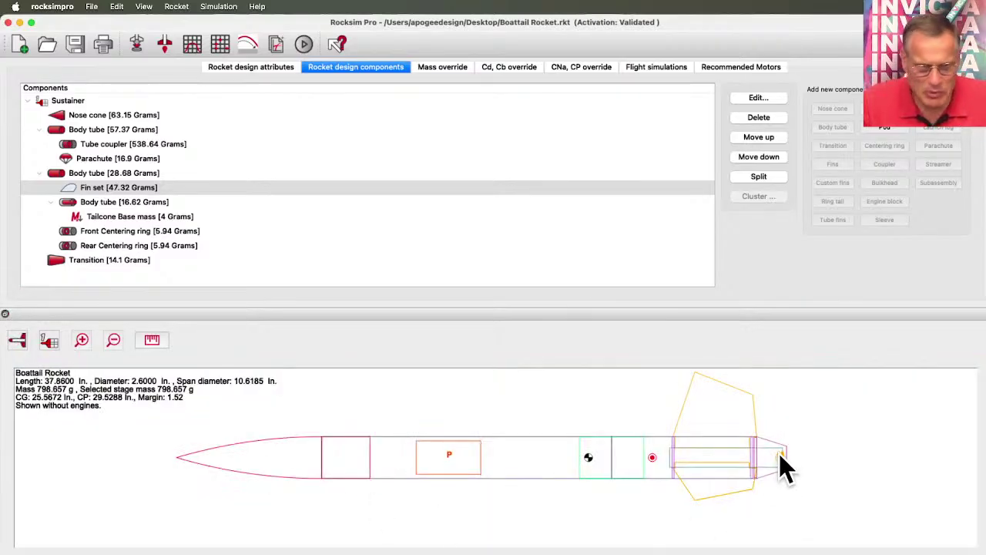
# - Add a mass object to the front body tube without choosing a part from the database
pyautogui.click(127, 217)
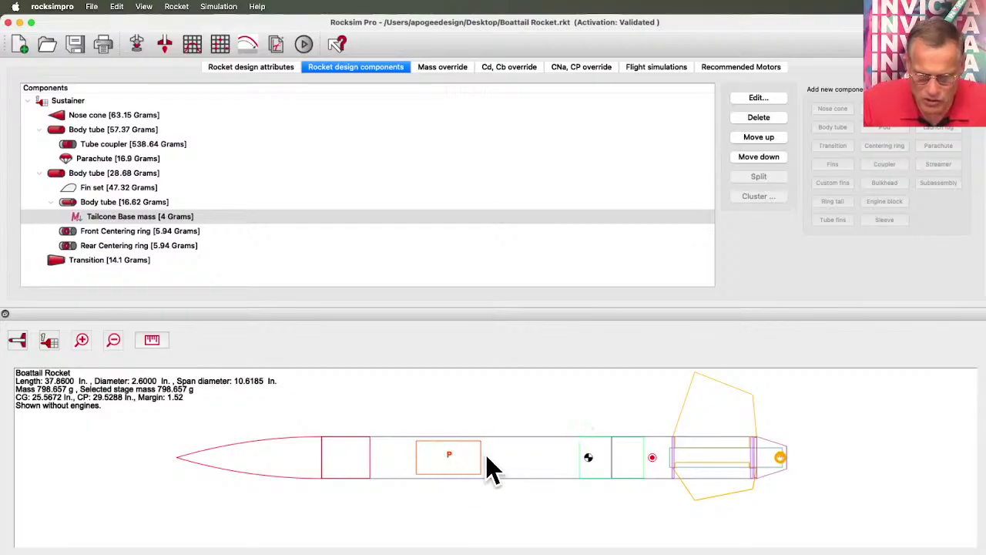
pyautogui.click(93, 131)
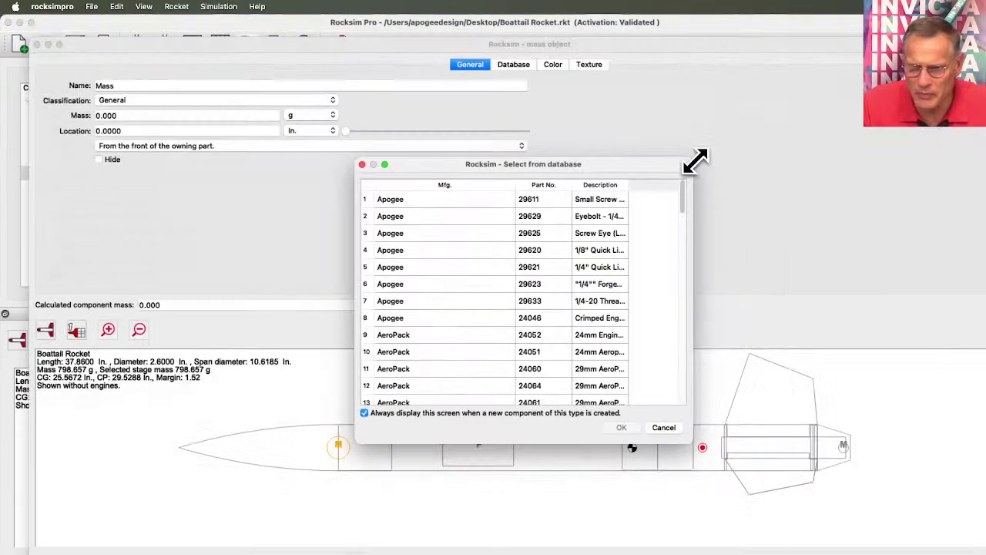
pyautogui.click(937, 108)
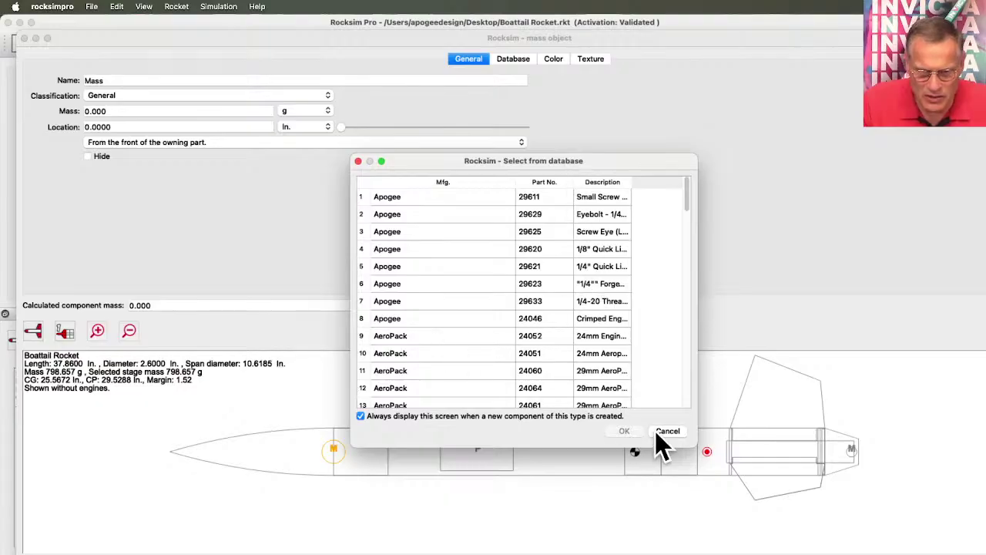
pyautogui.scroll(-3, 561, 339)
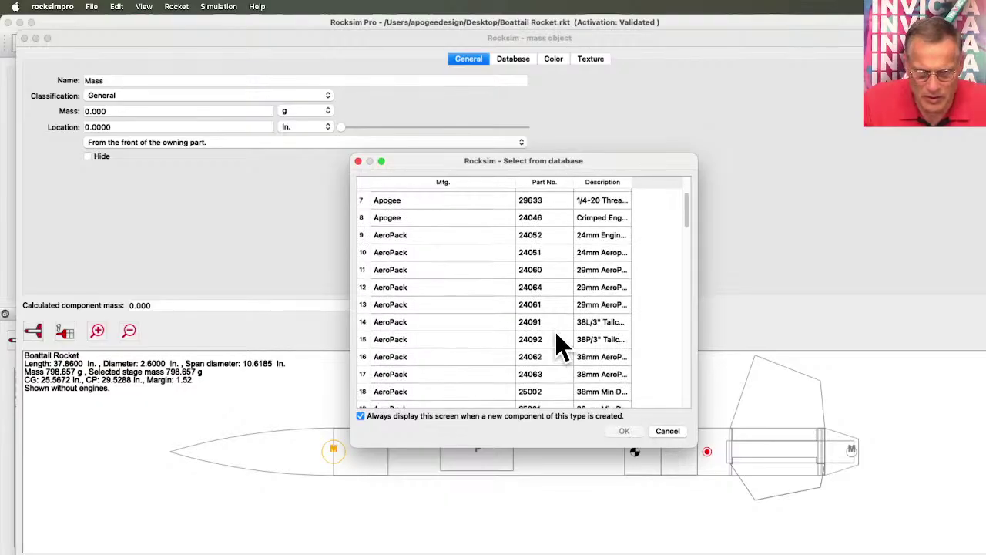
pyautogui.click(680, 432)
# - Classify the mass object as a shock cord made of 300lb Kevlar (Apogee 29506)
pyautogui.click(138, 98)
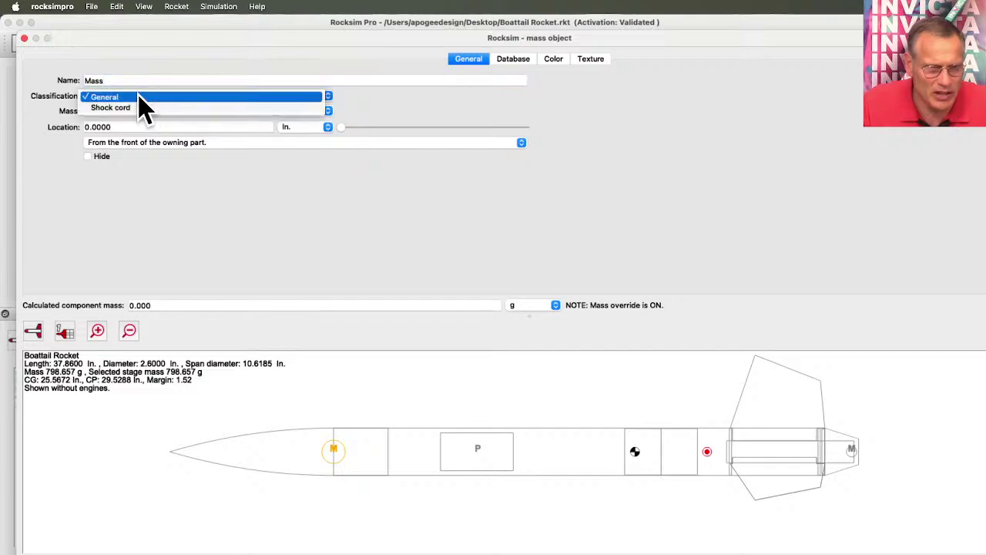
pyautogui.click(140, 109)
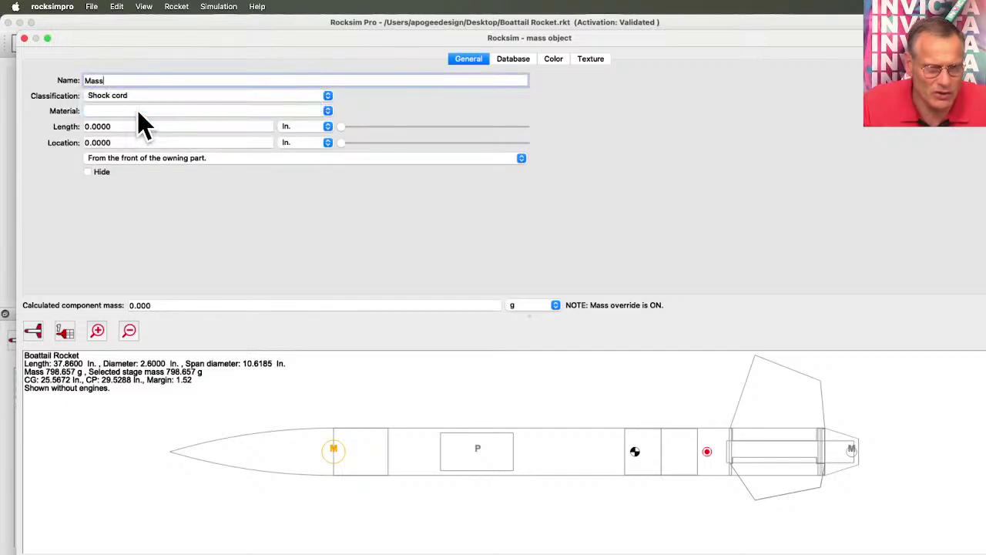
pyautogui.click(137, 111)
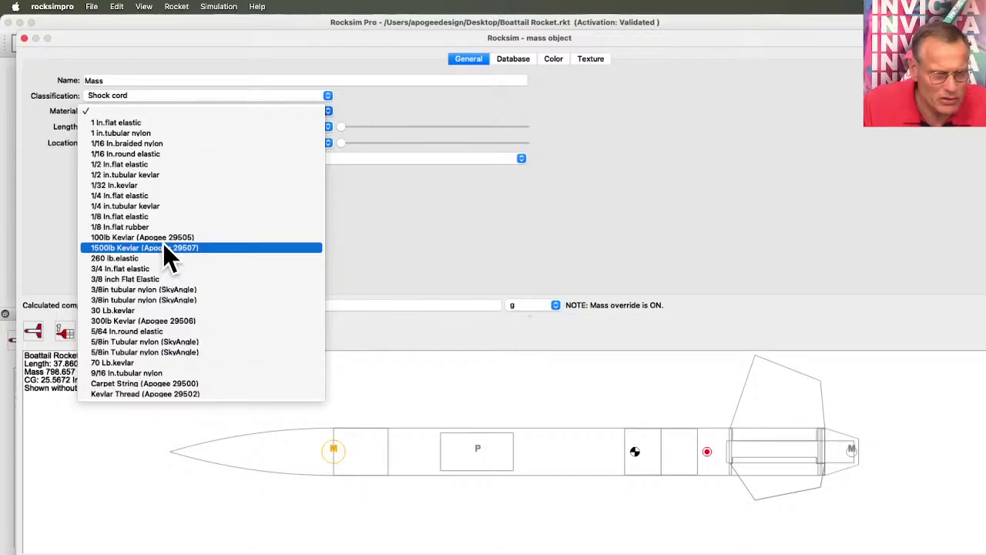
pyautogui.click(150, 320)
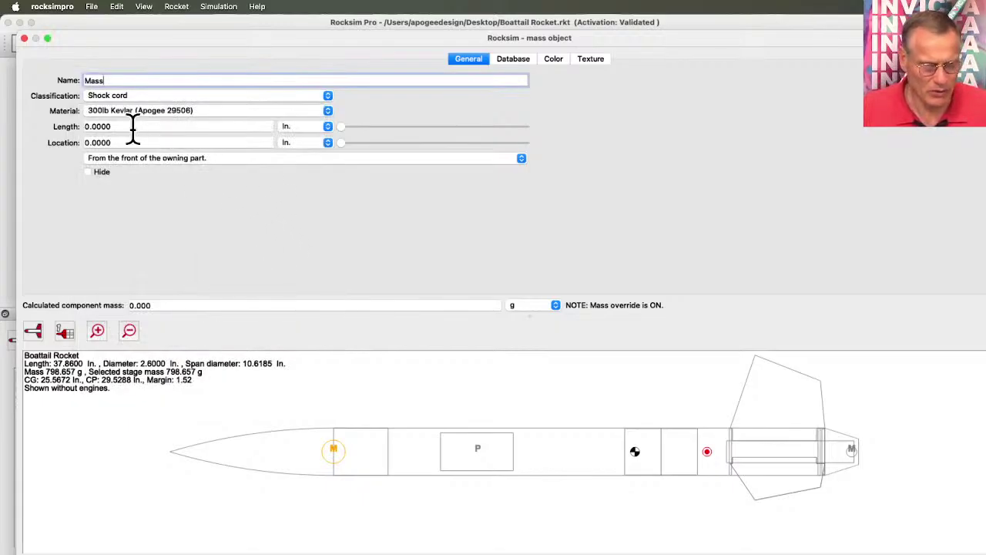
# - Set the shock cord's length to 15 ft., using feet as its length unit
pyautogui.click(287, 125)
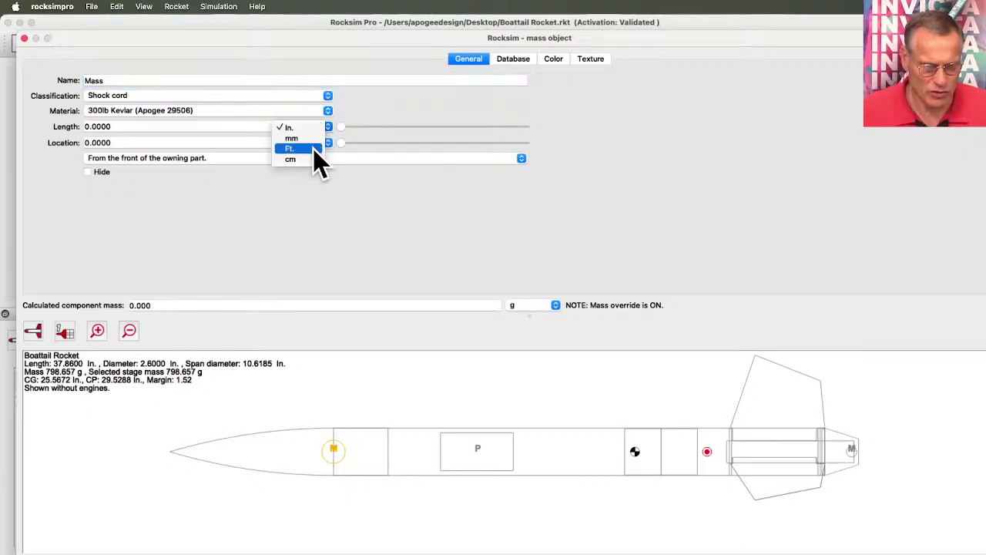
pyautogui.click(313, 149)
pyautogui.moveTo(146, 128); pyautogui.dragTo(69, 127)
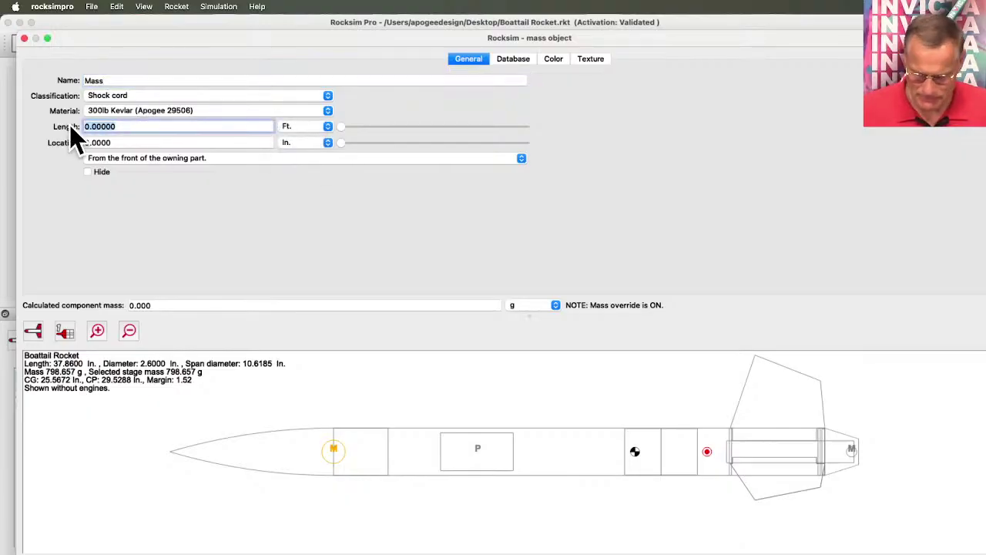
pyautogui.write('15')
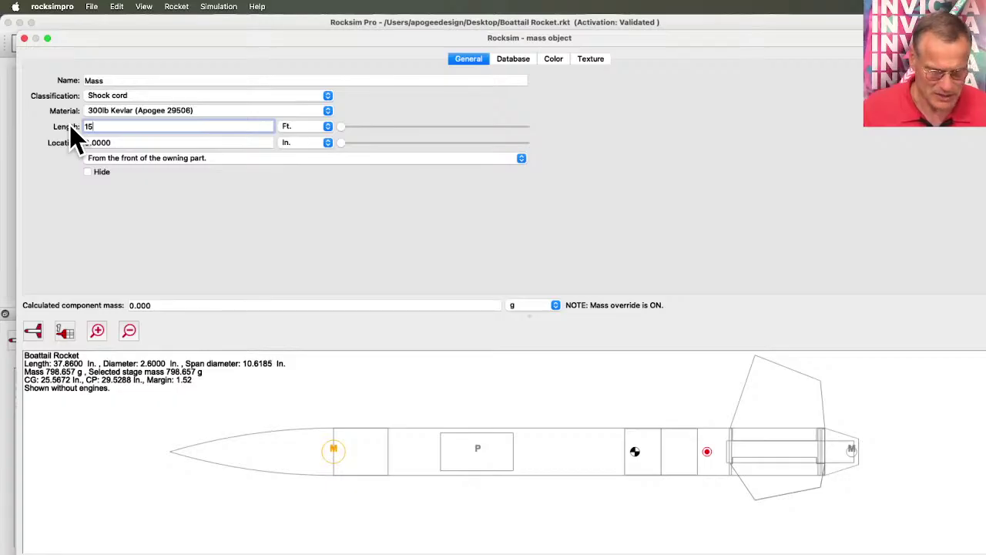
pyautogui.press('Return')
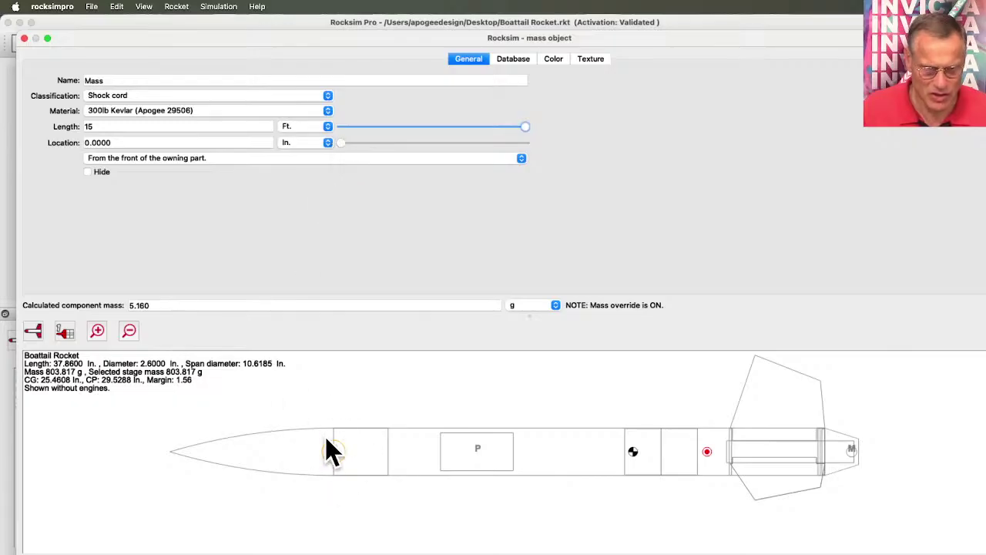
# - Give the shock cord mass a medium green 2D color from the basic colors
pyautogui.click(554, 60)
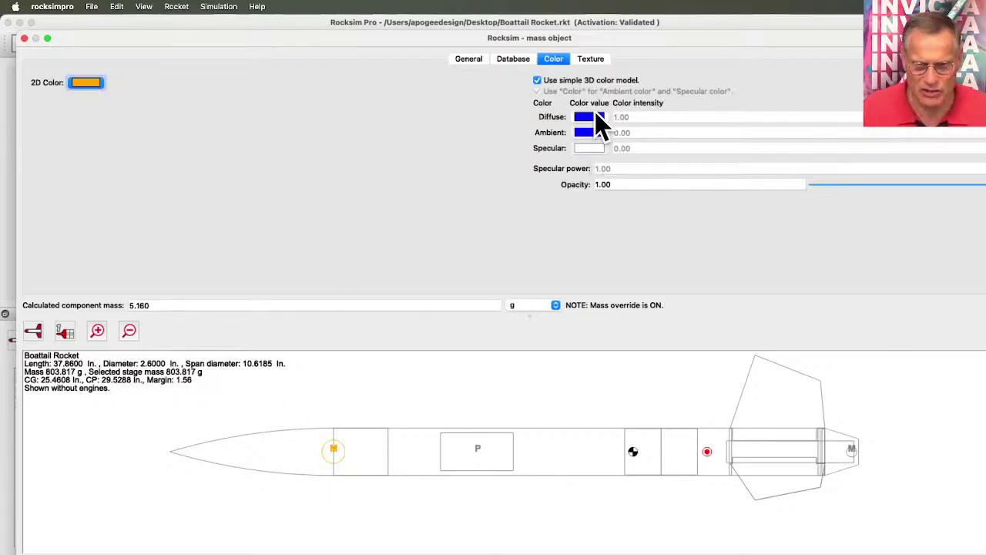
pyautogui.click(85, 82)
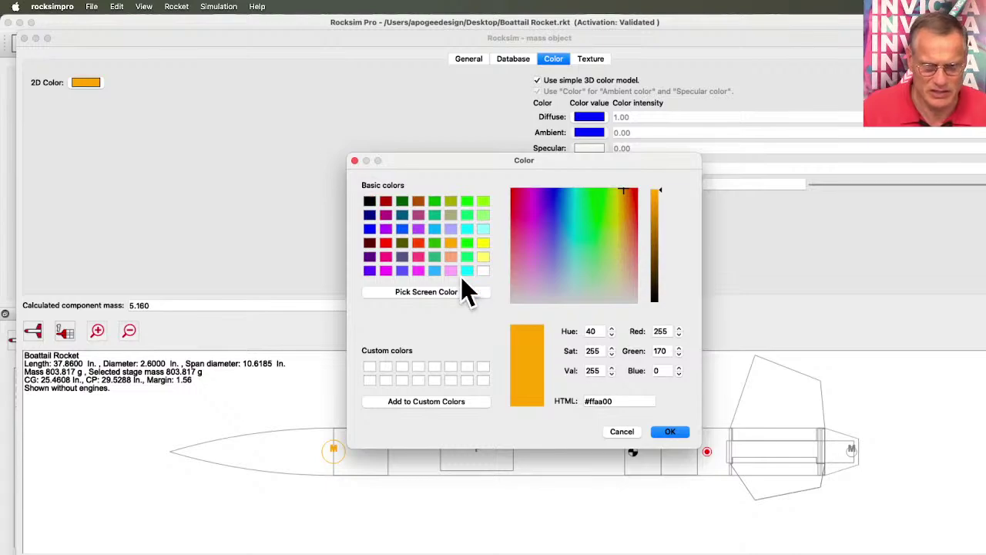
pyautogui.click(435, 256)
pyautogui.click(672, 433)
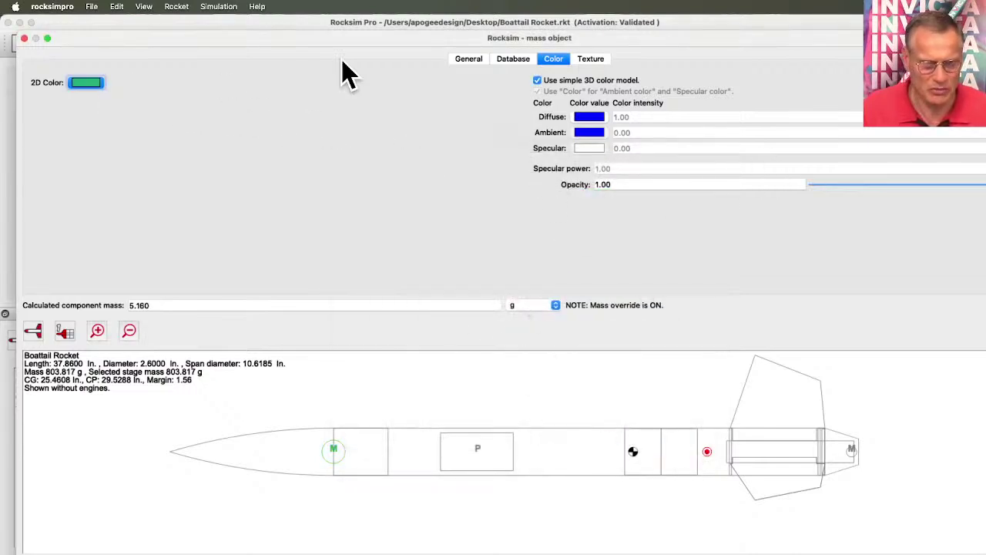
# - Position the shock cord just behind the parachute, 10.75 in. from the front of the body tube, and accept the component
pyautogui.click(470, 59)
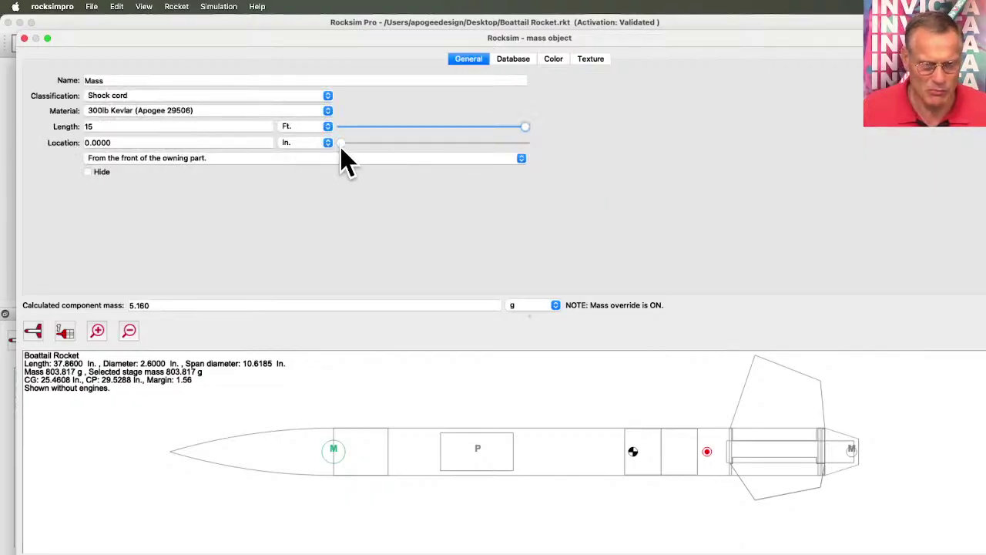
pyautogui.moveTo(341, 147); pyautogui.dragTo(451, 157)
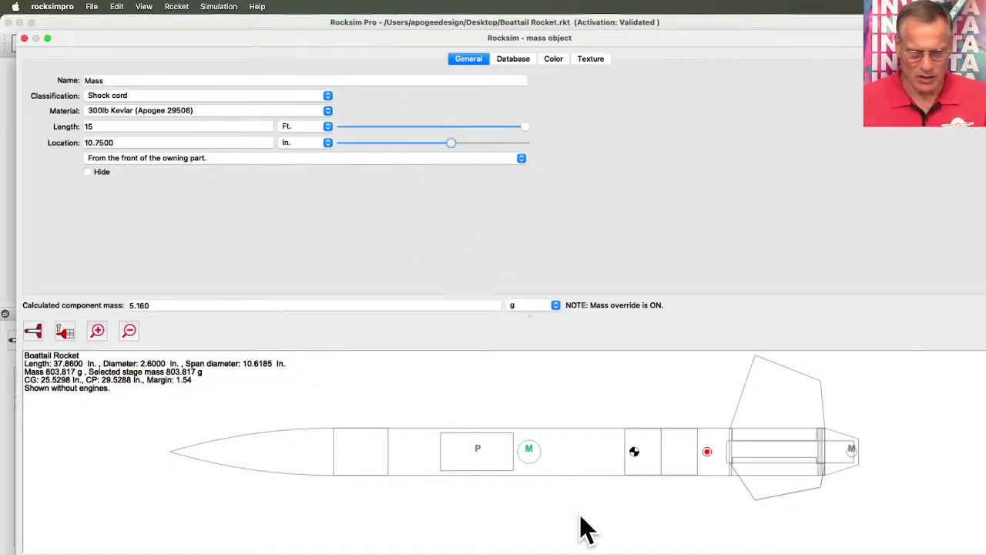
pyautogui.click(581, 553)
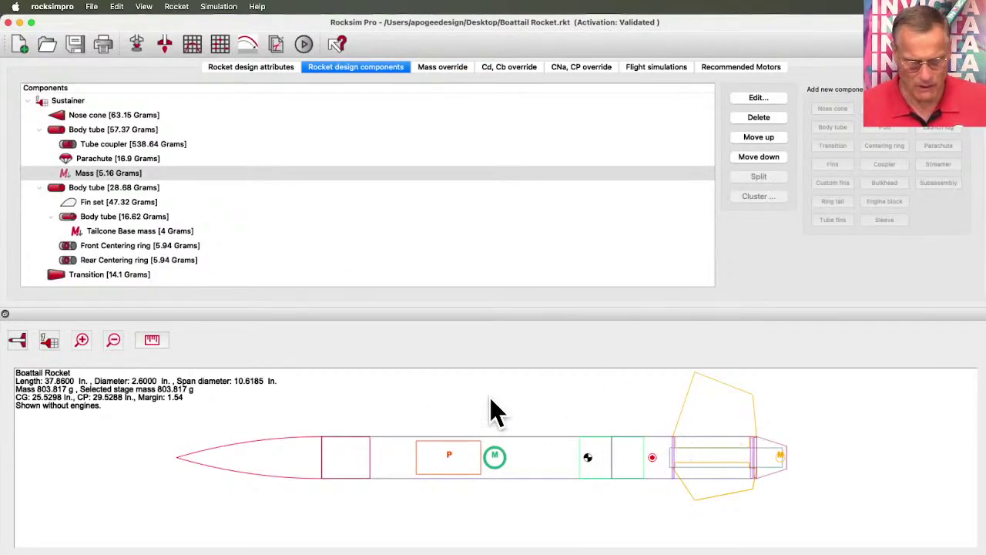
# - Add a launch lug to the forward body tube using the Apogee 13056 1/4 in x 3 in part from the database
pyautogui.click(54, 131)
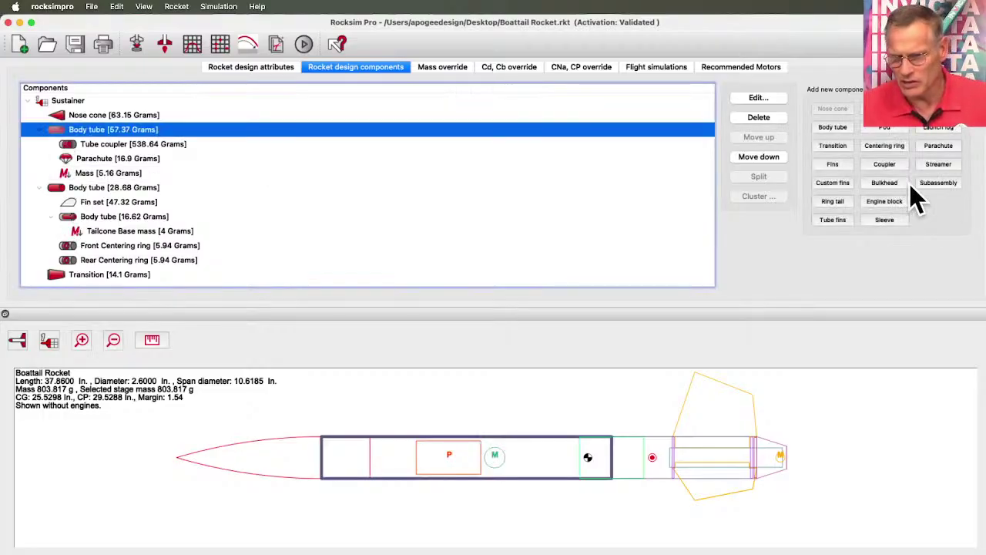
pyautogui.click(933, 129)
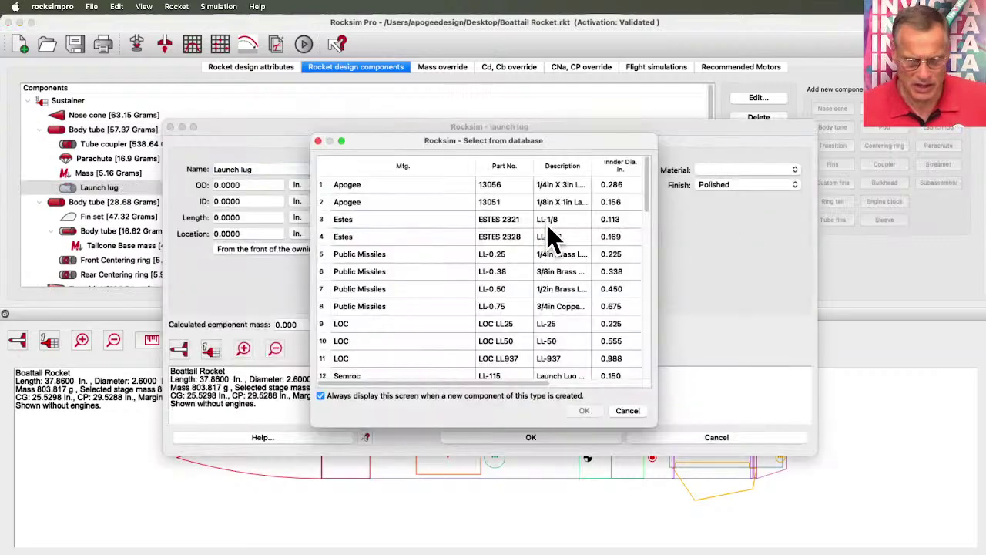
pyautogui.click(576, 184)
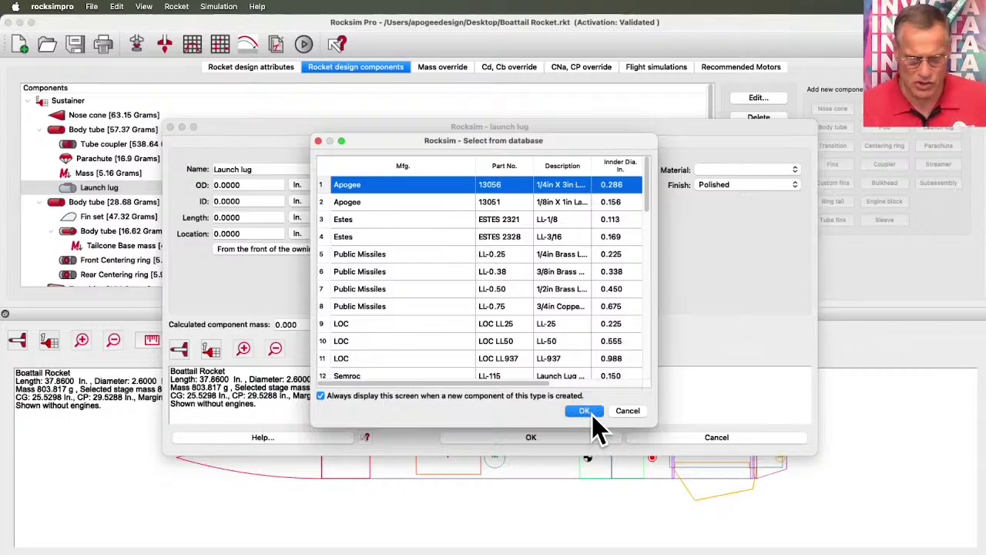
pyautogui.click(590, 413)
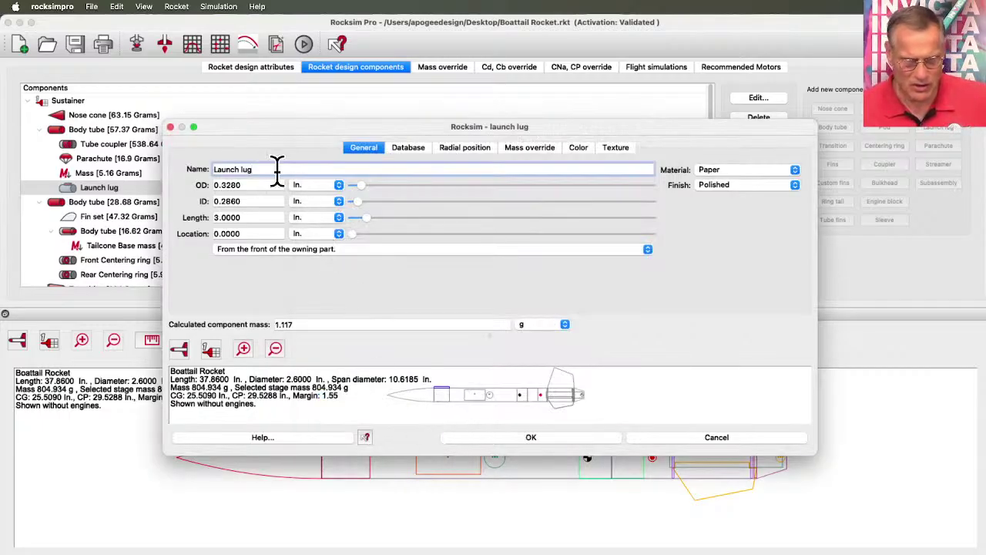
# - Set the launch lug's length to 1.5 in. and its location to 12.875 in. from the front of the body tube
pyautogui.moveTo(164, 124); pyautogui.dragTo(22, 5)
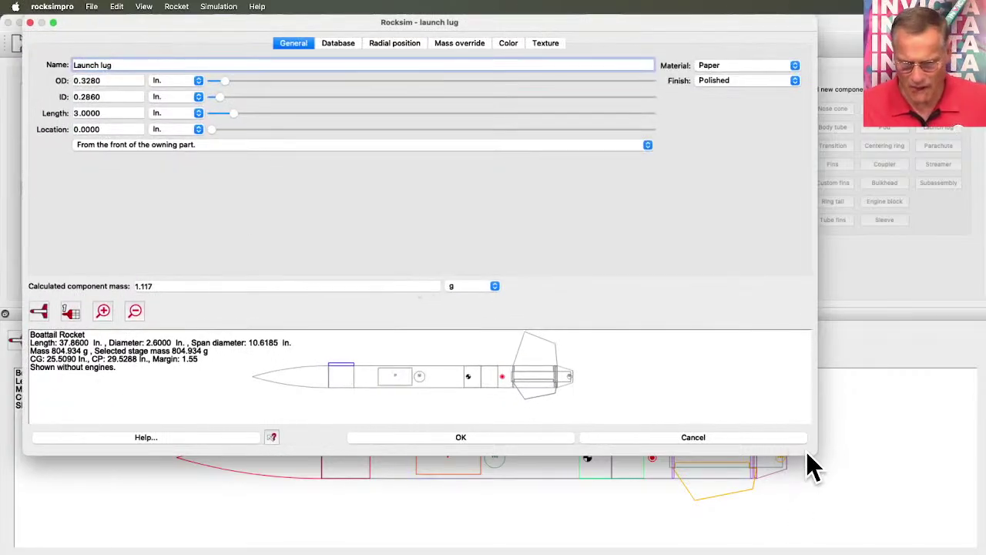
pyautogui.moveTo(809, 454); pyautogui.dragTo(953, 541)
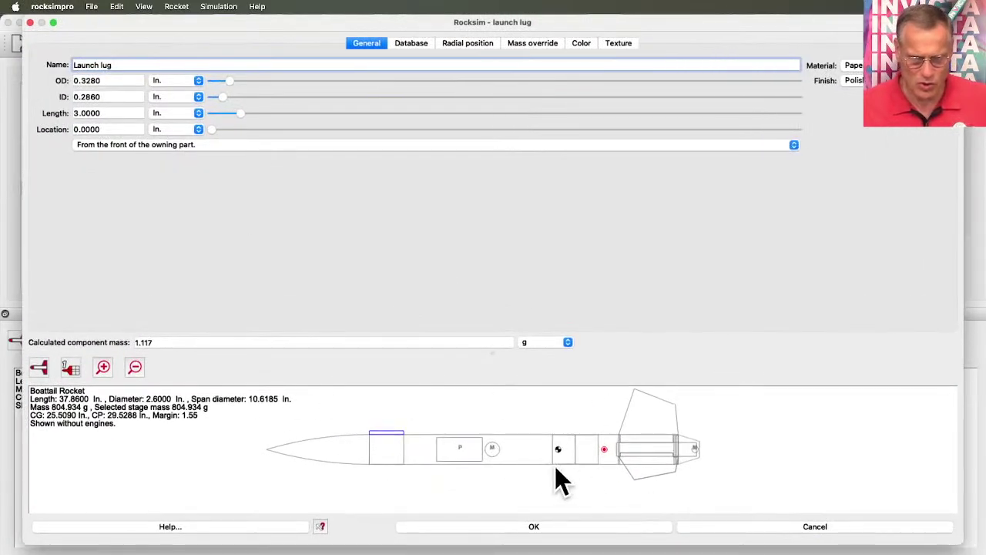
pyautogui.moveTo(498, 334); pyautogui.dragTo(487, 193)
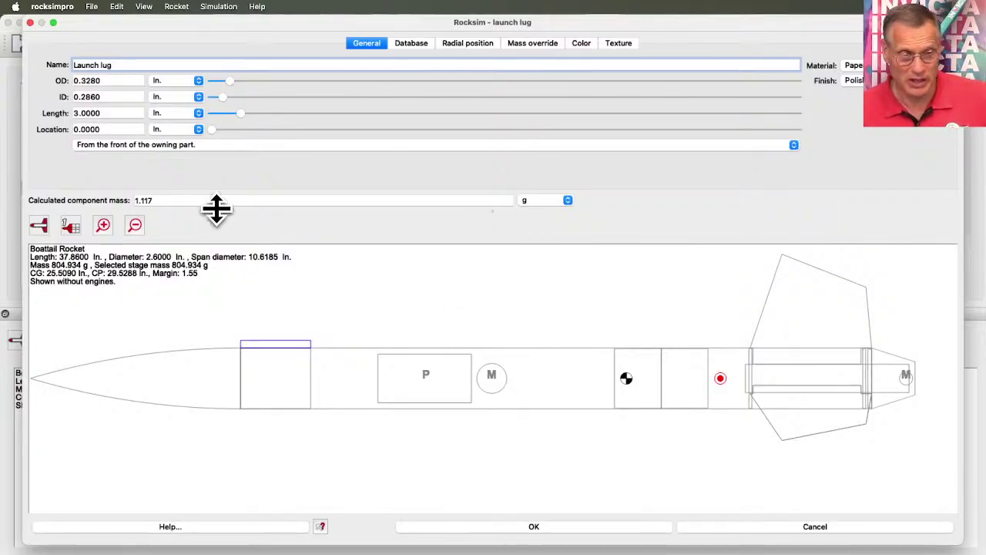
pyautogui.moveTo(240, 114); pyautogui.dragTo(239, 114)
pyautogui.moveTo(130, 110); pyautogui.dragTo(43, 102)
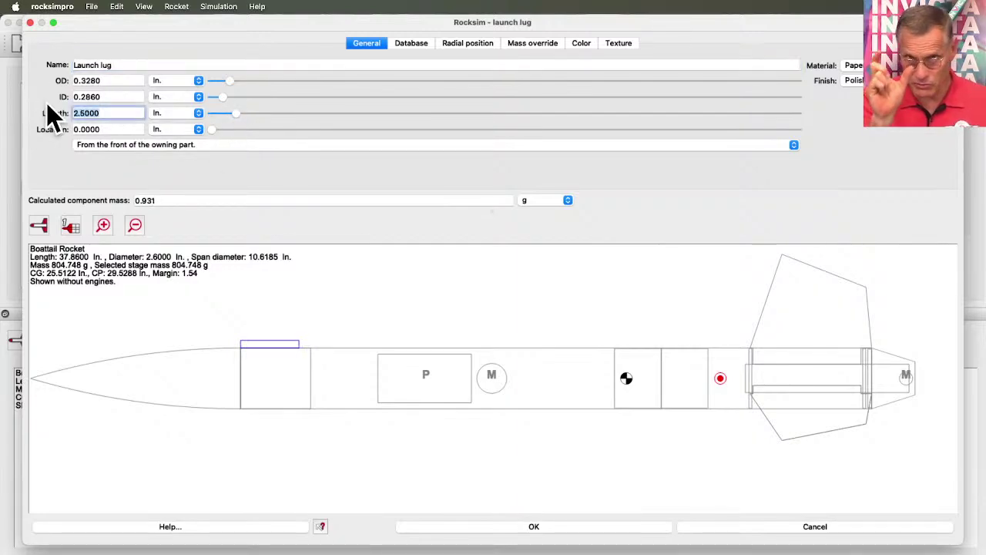
pyautogui.write('1.5')
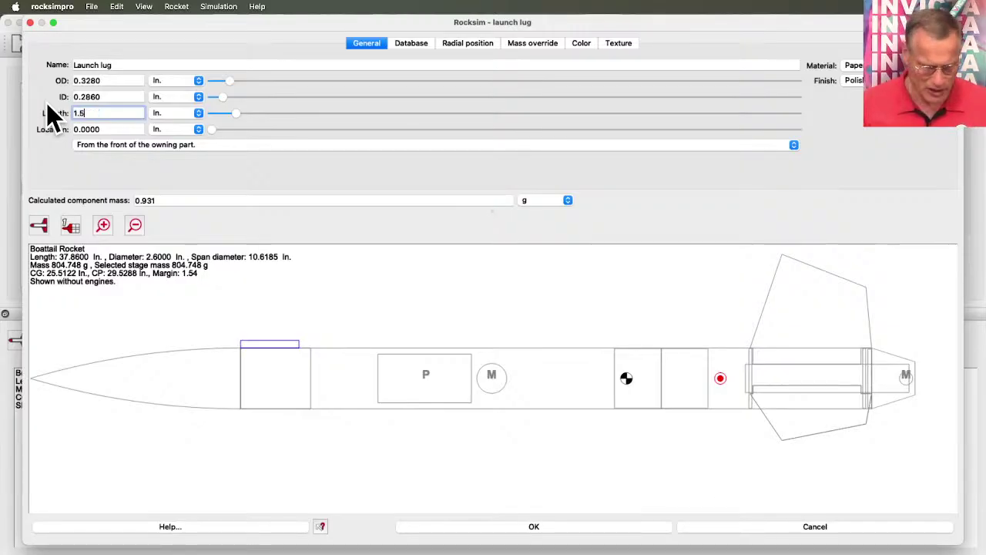
pyautogui.press('Return')
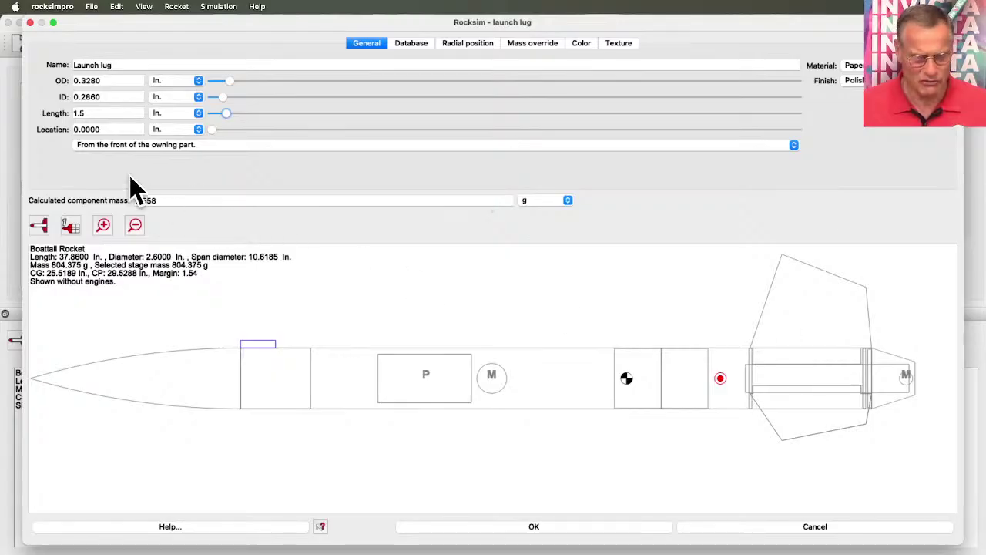
pyautogui.moveTo(205, 128); pyautogui.dragTo(278, 143)
pyautogui.moveTo(390, 149); pyautogui.dragTo(632, 150)
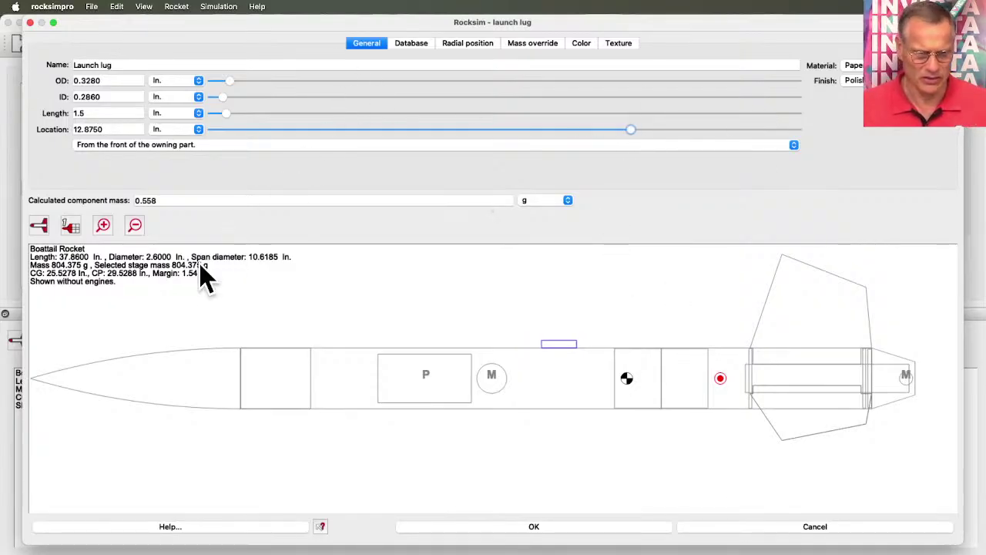
# - Set the launch lug's radial angle to 70 degrees so it sits between two fins, using the end view
pyautogui.click(38, 225)
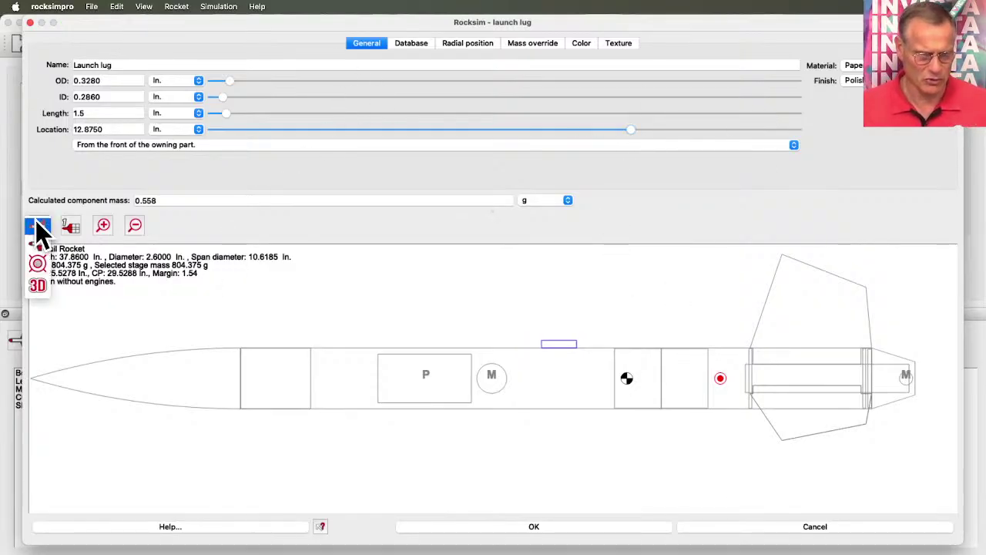
pyautogui.click(41, 272)
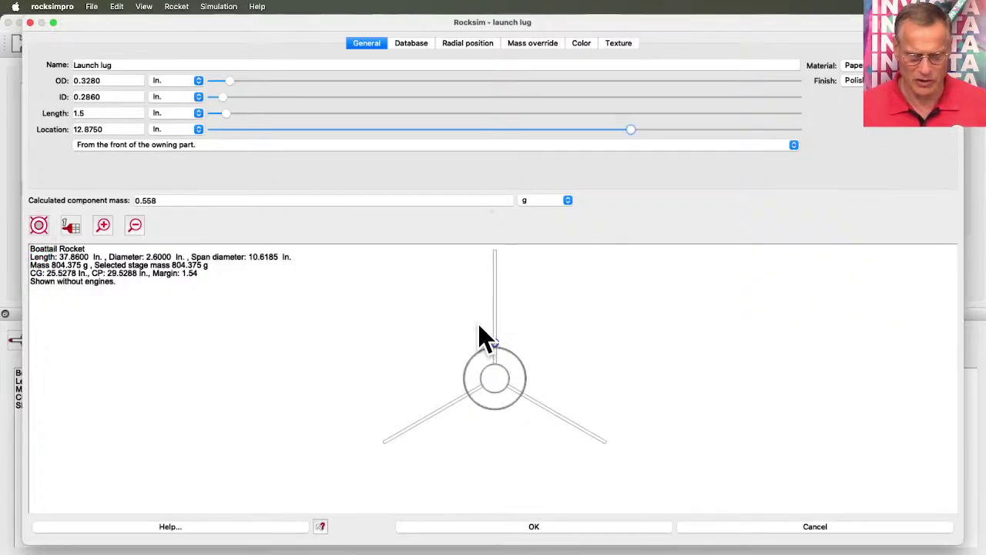
pyautogui.click(461, 44)
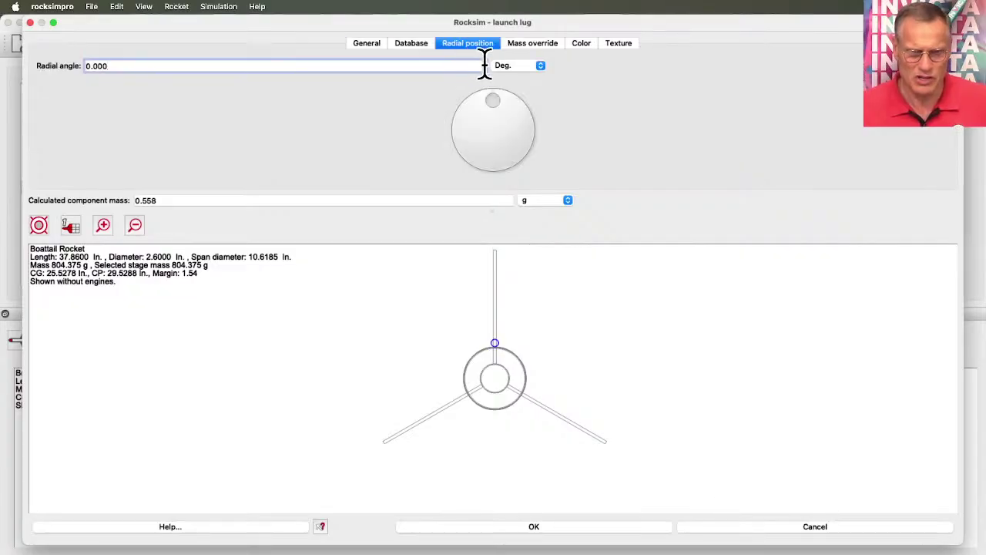
pyautogui.moveTo(498, 100); pyautogui.dragTo(515, 126)
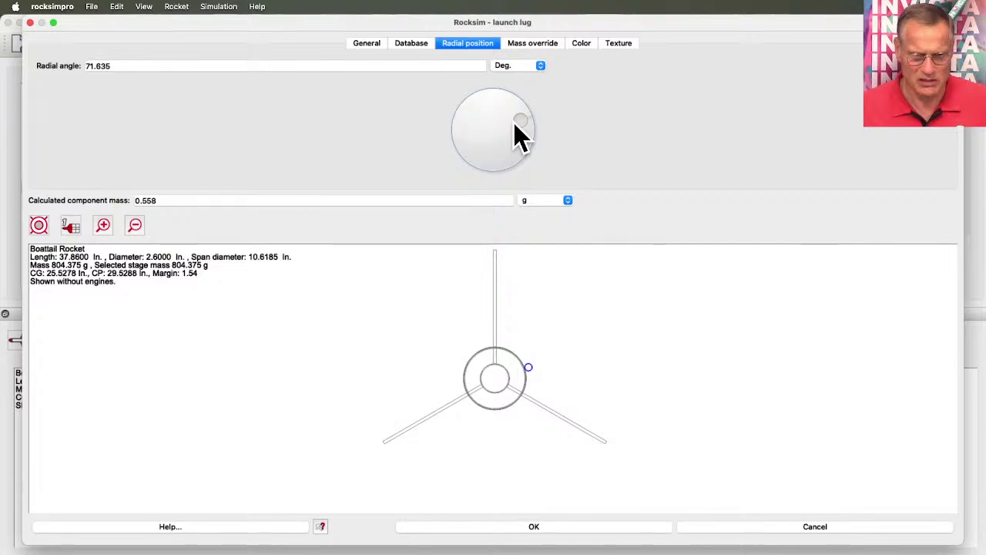
pyautogui.moveTo(514, 123); pyautogui.dragTo(514, 121)
pyautogui.moveTo(113, 66); pyautogui.dragTo(68, 64)
pyautogui.write('70')
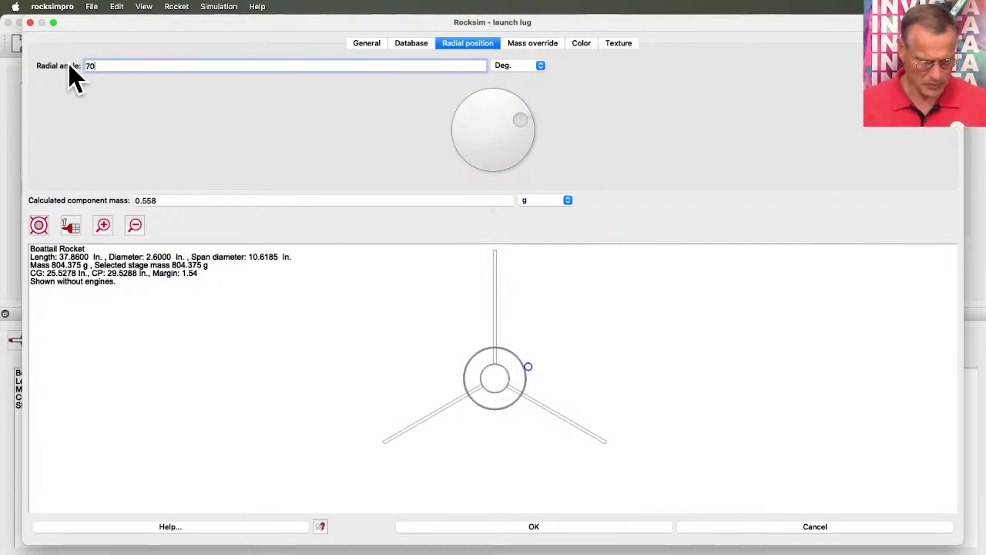
pyautogui.press('Tab')
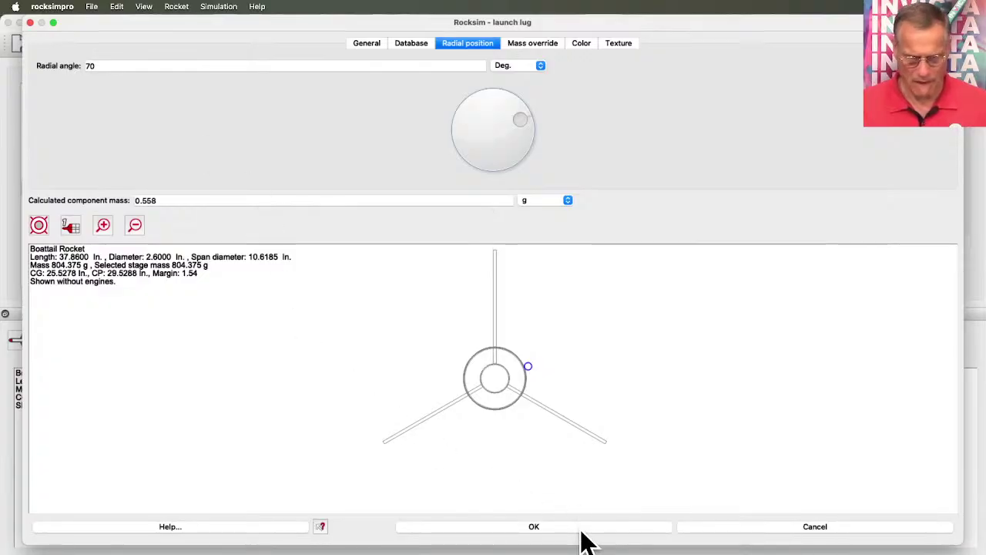
# - Give the launch lug a red diffuse color (#ff0000) and a magenta 2D color (#ff55ff), and accept the component
pyautogui.click(578, 44)
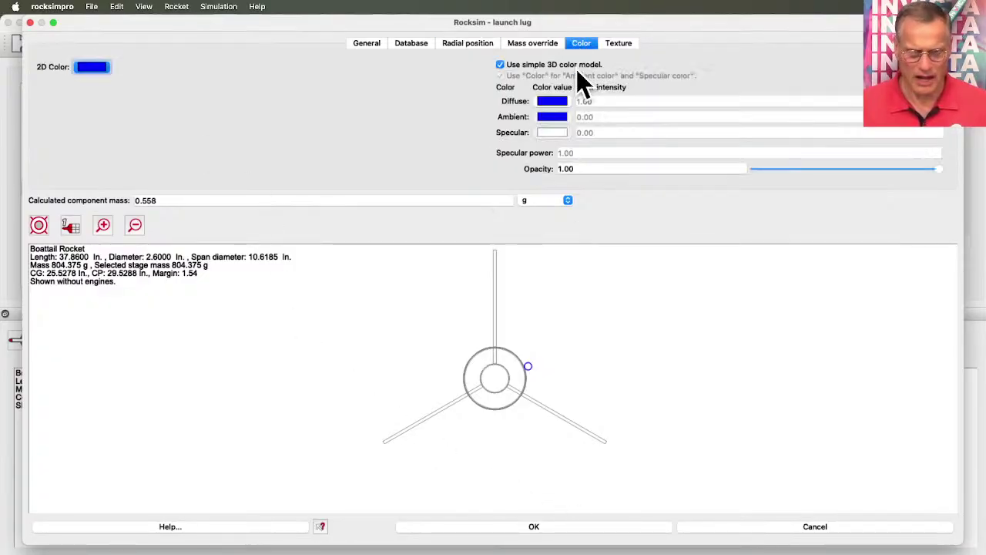
pyautogui.click(543, 100)
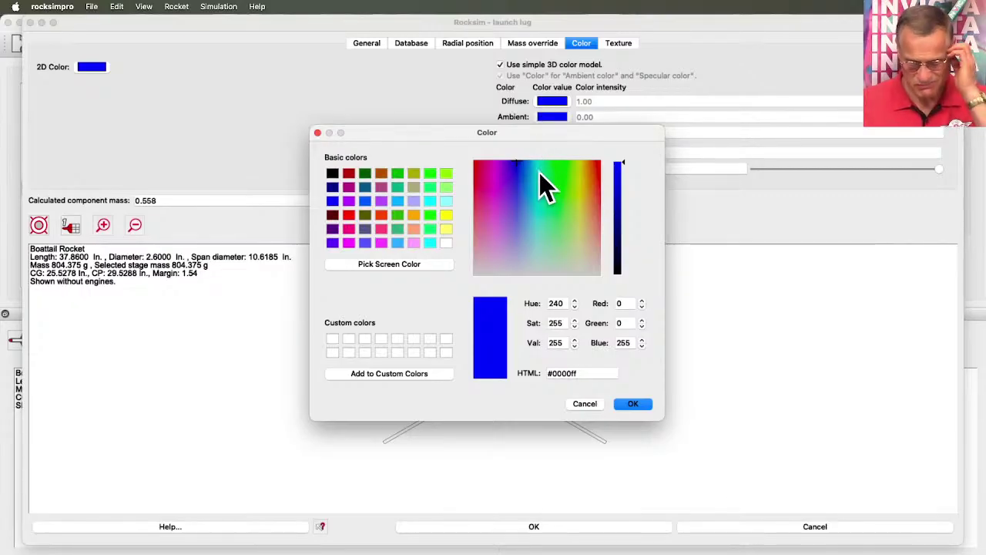
pyautogui.click(349, 215)
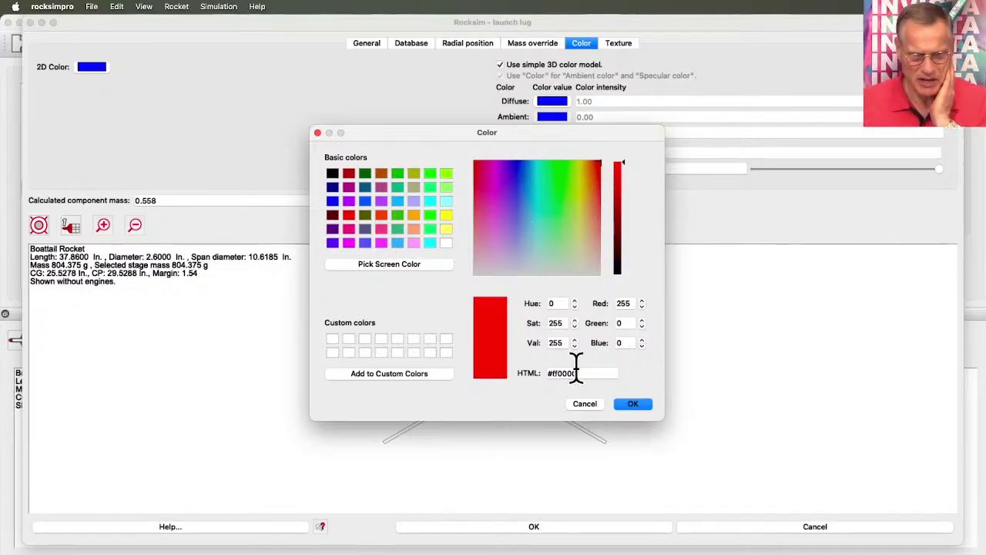
pyautogui.click(632, 404)
pyautogui.click(92, 67)
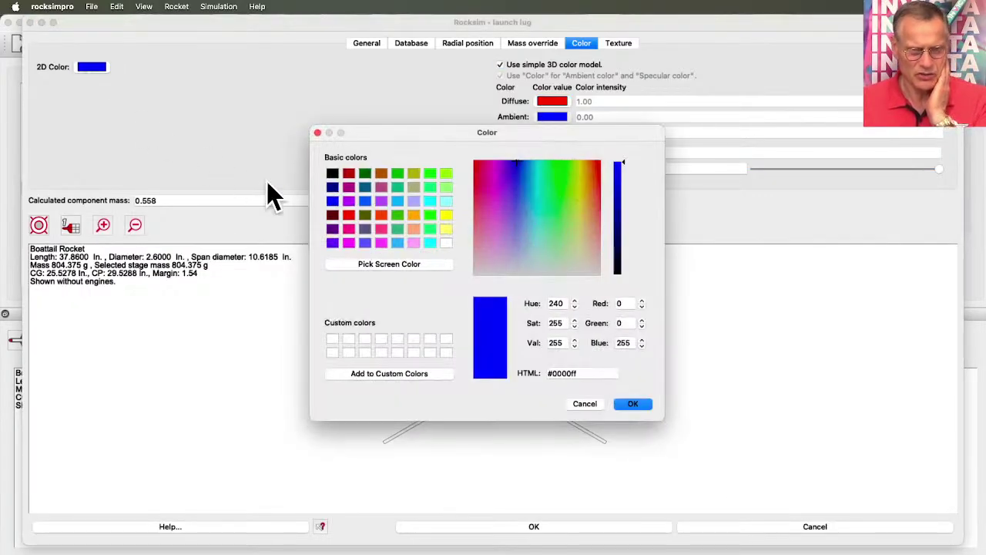
pyautogui.click(381, 243)
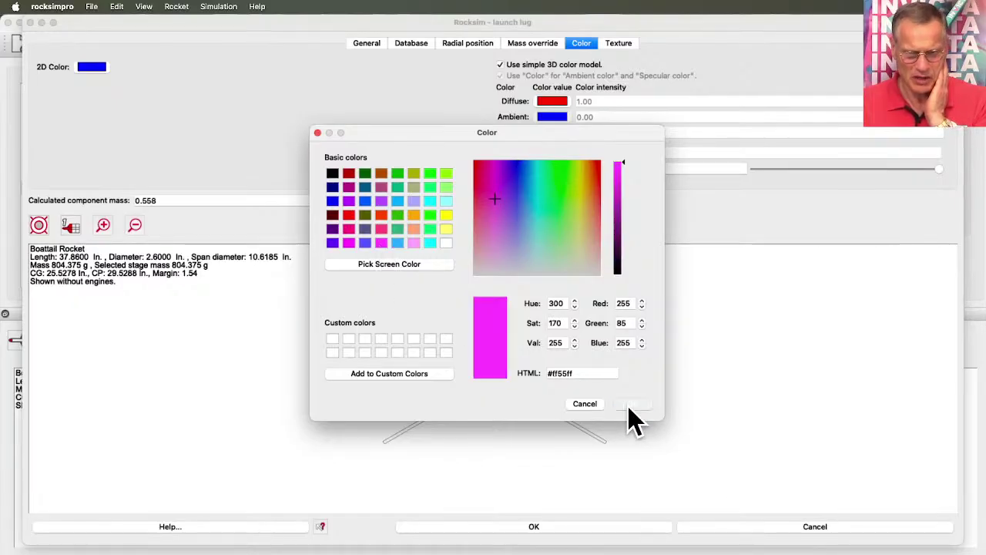
pyautogui.click(631, 404)
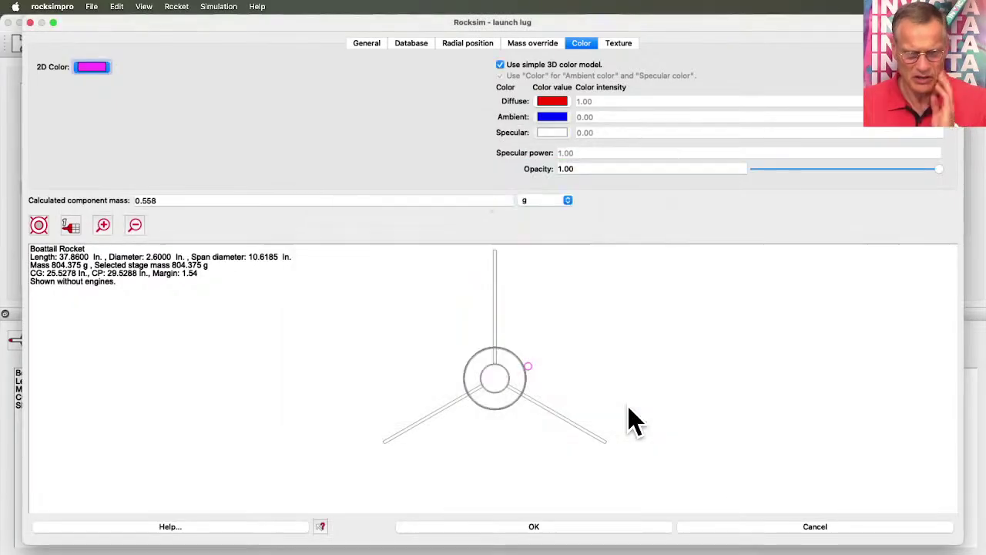
pyautogui.click(651, 532)
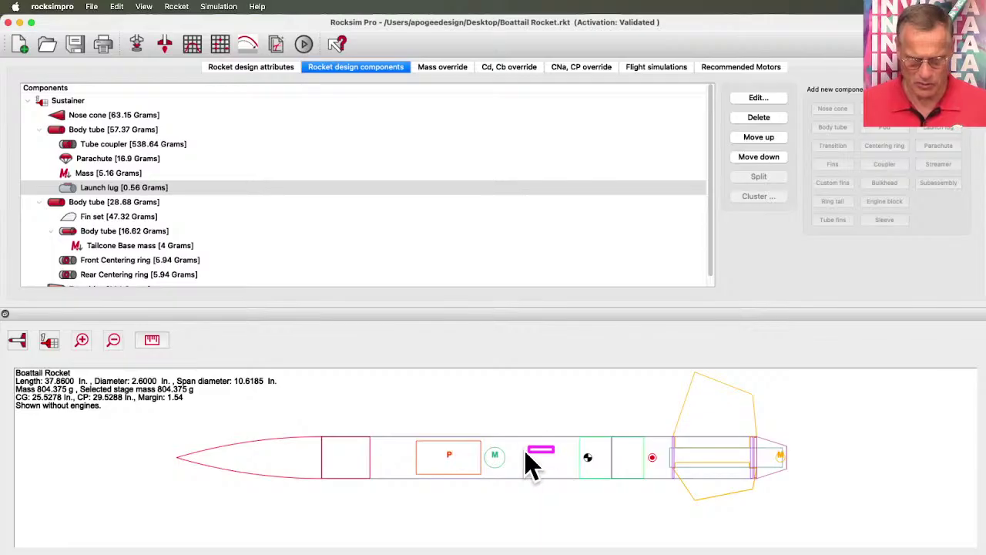
# - Copy the launch lug and paste the duplicate onto the rear body tube that holds the fin set
pyautogui.rightClick(106, 193)
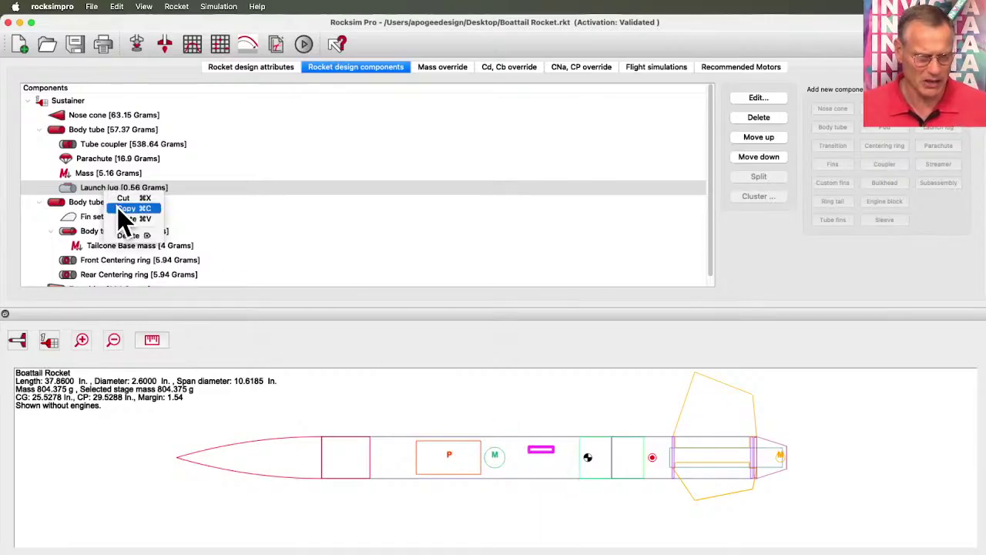
pyautogui.click(122, 208)
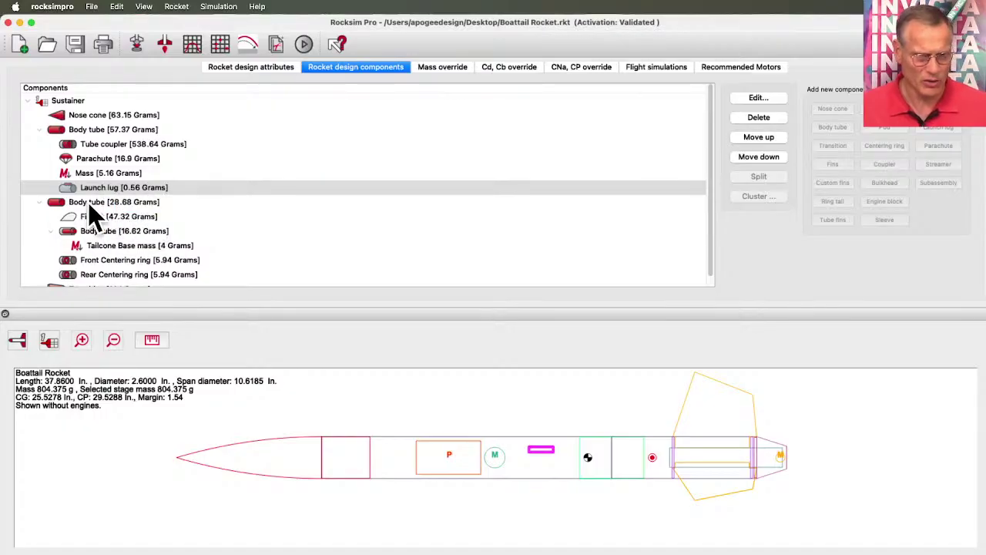
pyautogui.click(88, 203)
pyautogui.rightClick(88, 202)
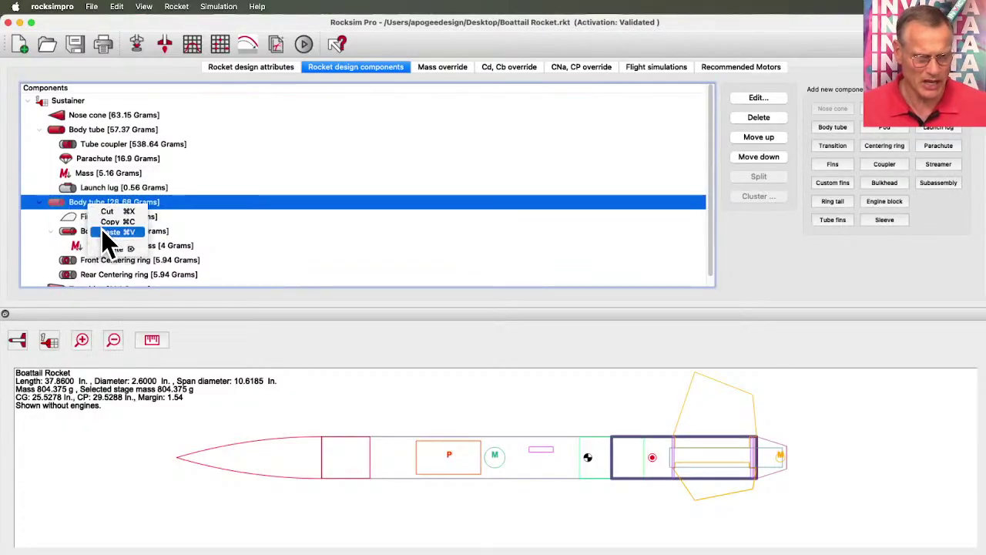
pyautogui.click(103, 230)
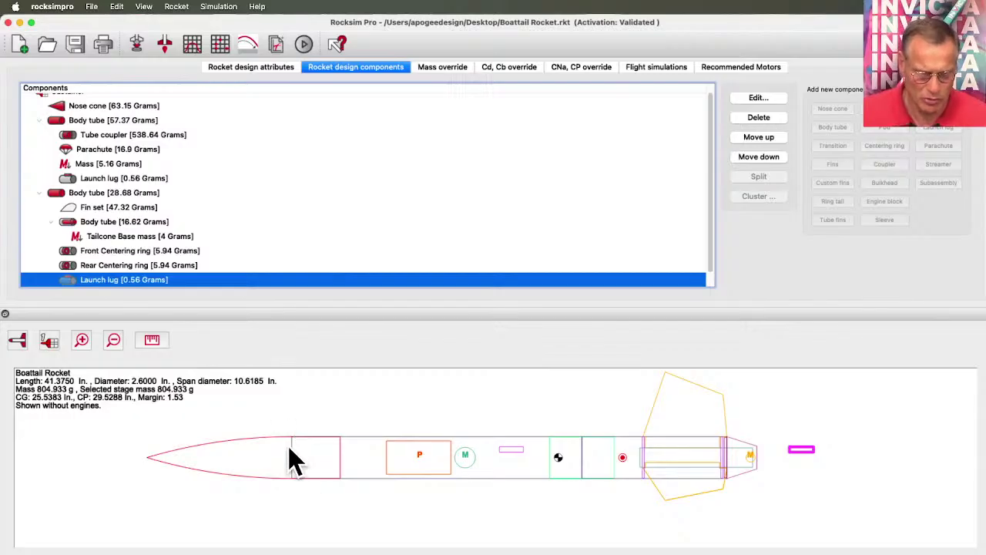
pyautogui.rightClick(502, 450)
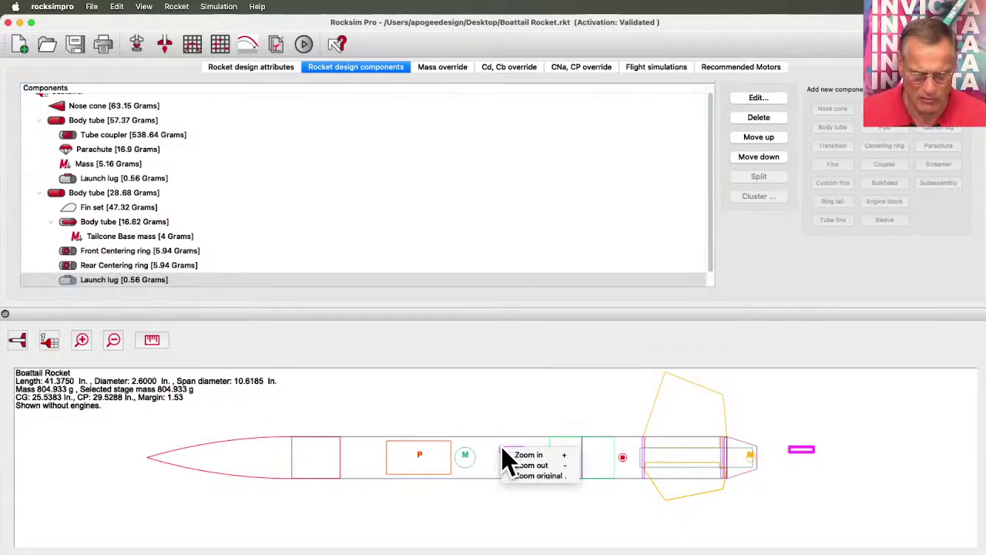
pyautogui.click(492, 447)
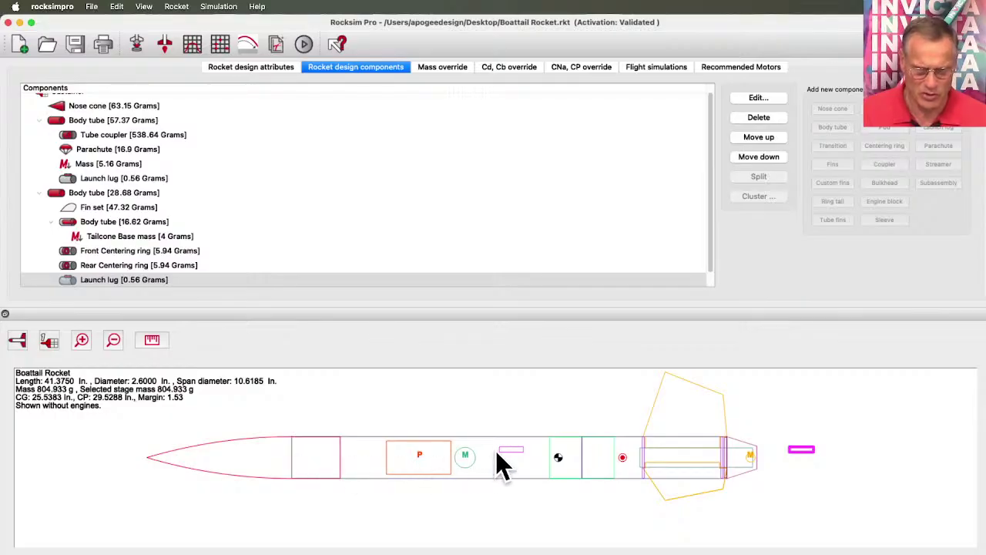
# - Move the rear launch lug to 8.75 in. from the front of its body tube, using the side view, and accept the change
pyautogui.doubleClick(129, 282)
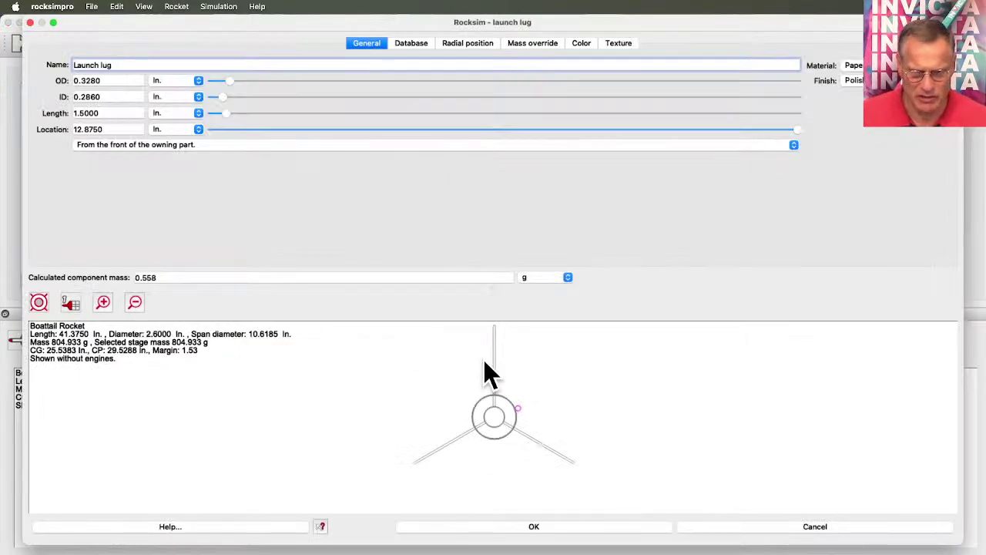
pyautogui.click(36, 303)
pyautogui.click(39, 272)
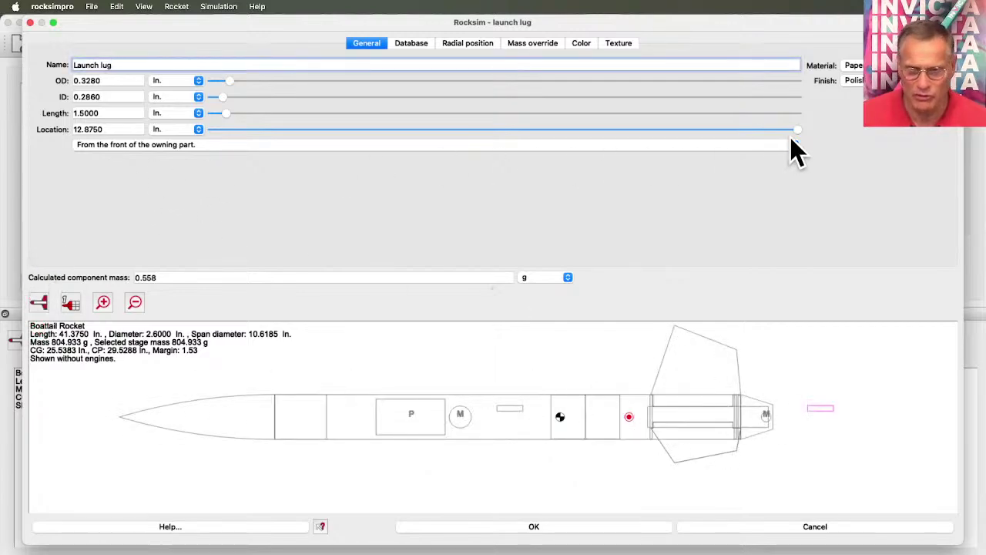
pyautogui.moveTo(797, 134); pyautogui.dragTo(609, 149)
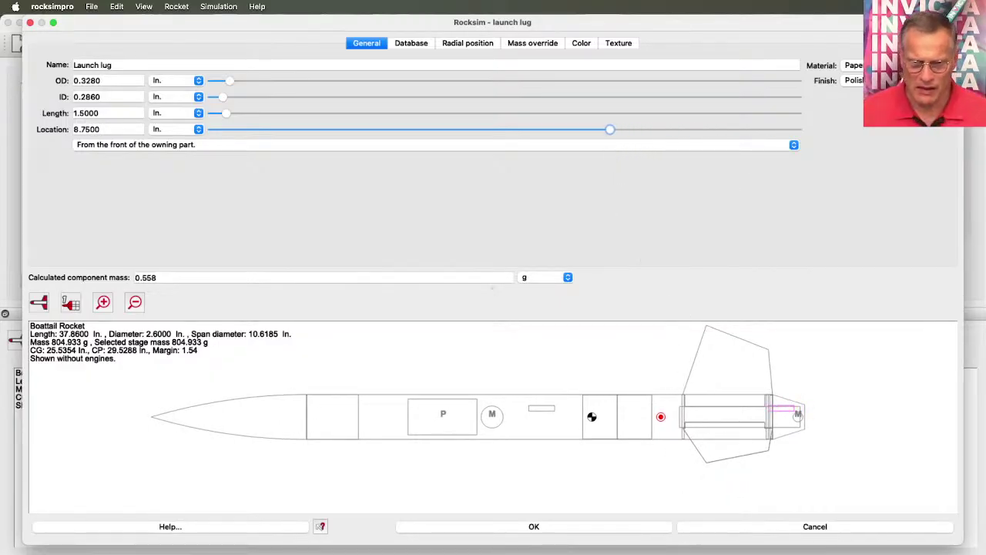
pyautogui.click(612, 530)
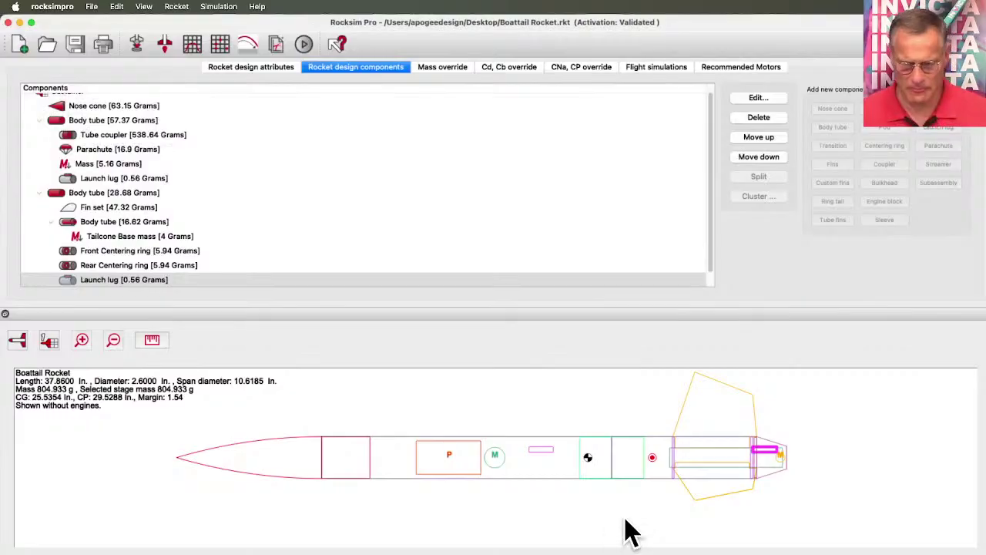
# - Load the Aerotech F27R engine into the 29 mm motor mount for a new simulation
pyautogui.click(137, 44)
pyautogui.click(264, 433)
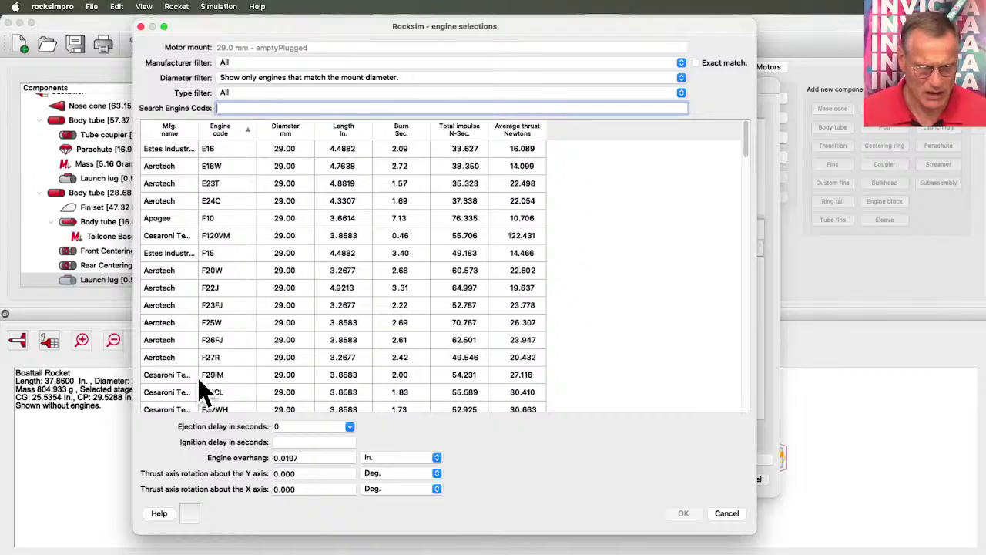
pyautogui.click(204, 358)
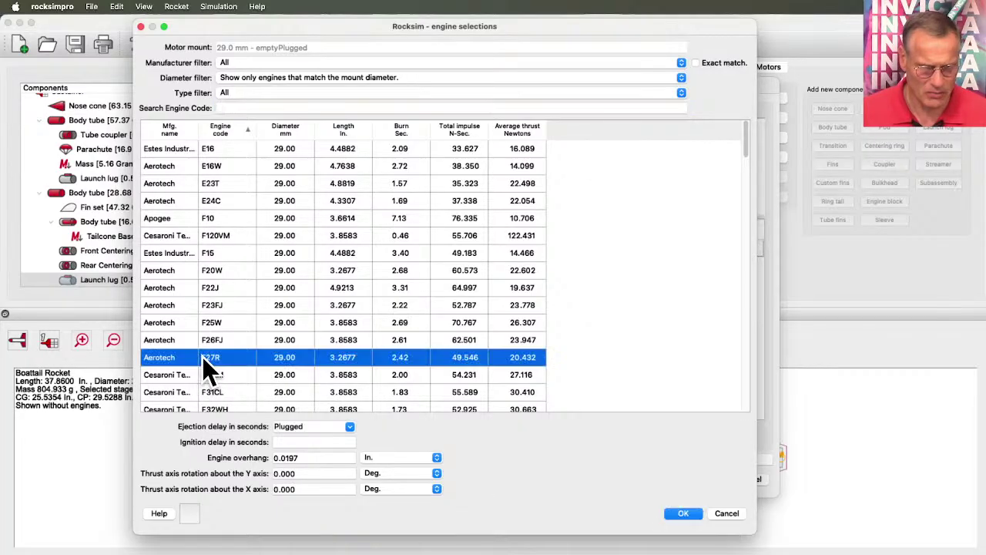
pyautogui.click(348, 428)
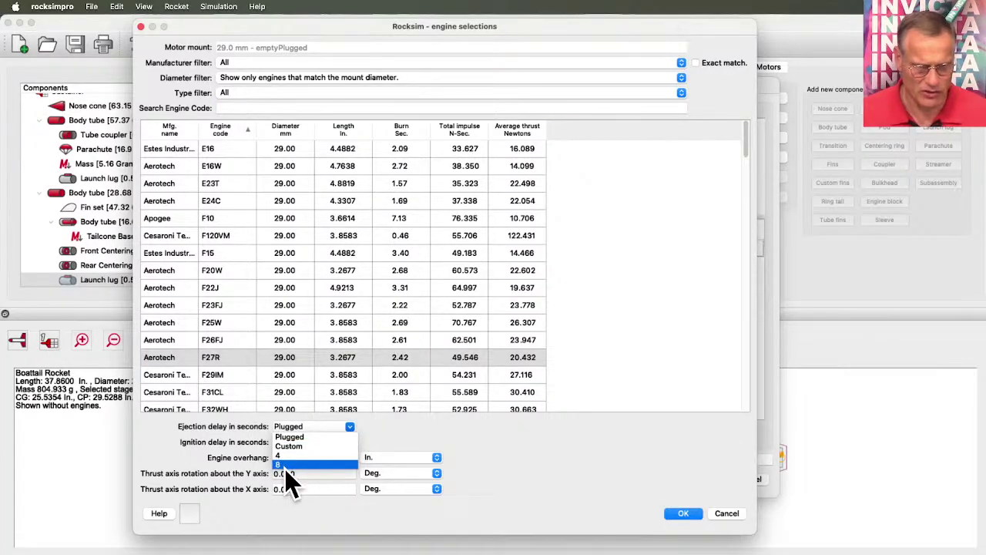
pyautogui.press('Escape')
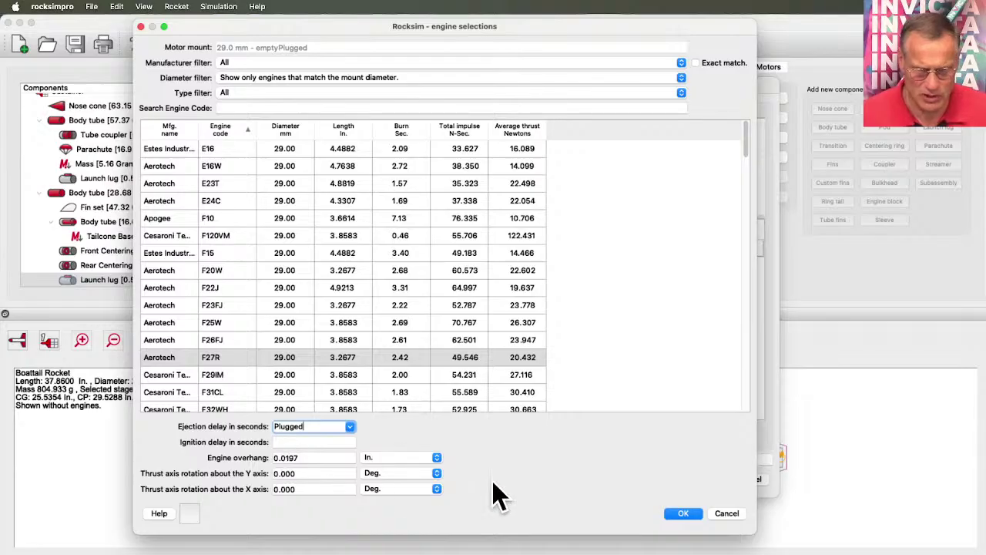
pyautogui.click(683, 513)
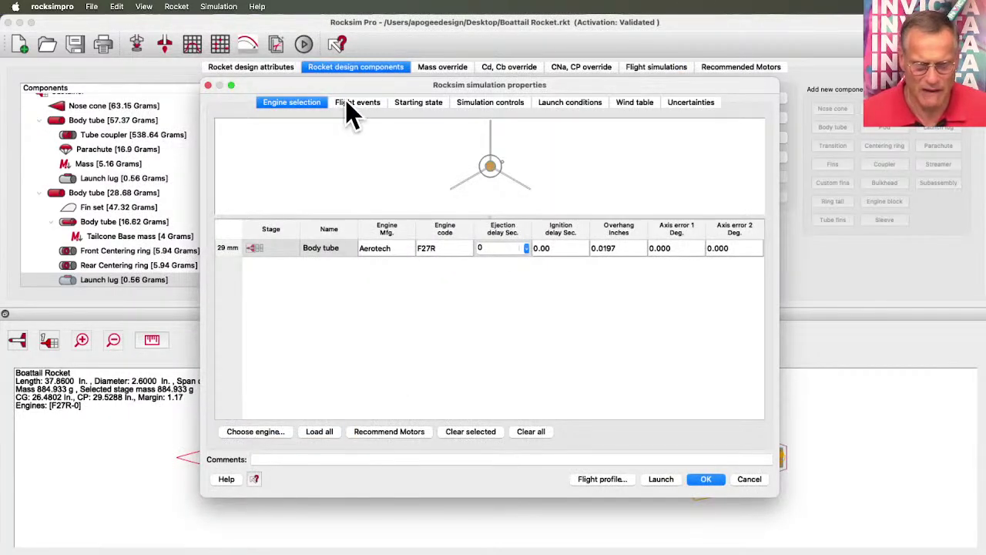
# - Review the parachute's flight event and the launch conditions, and run the simulation with its 3D flight profile
pyautogui.click(348, 104)
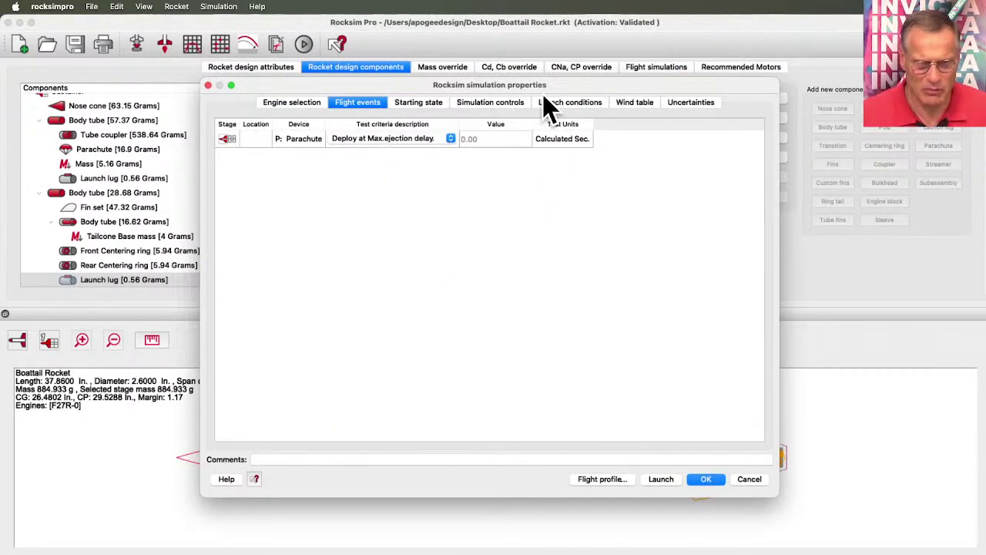
pyautogui.click(582, 106)
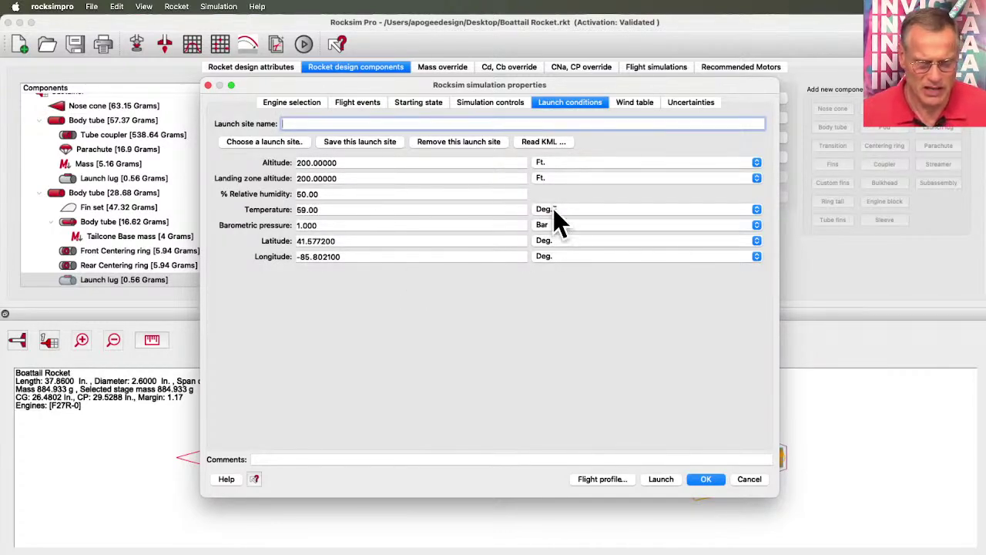
pyautogui.click(597, 478)
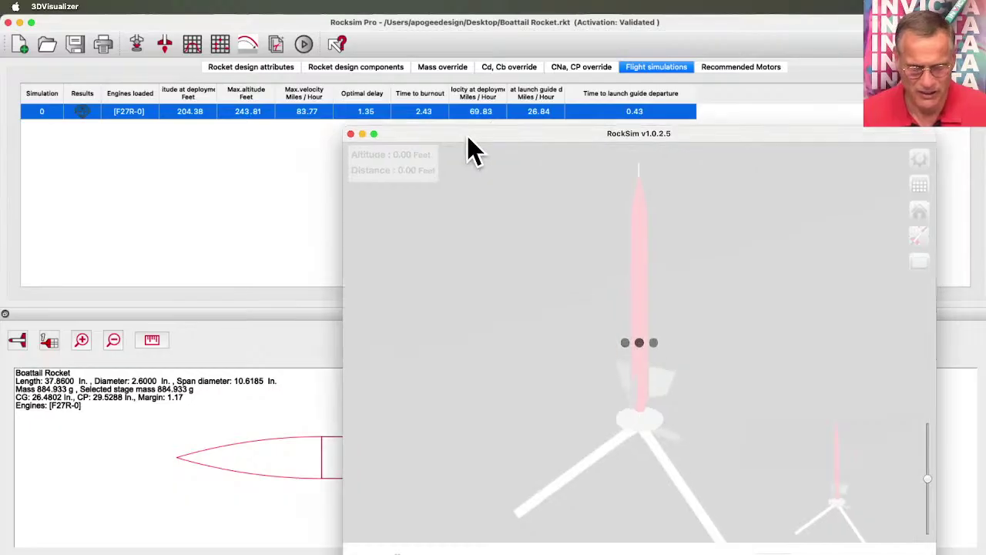
# - Enlarge the 3D flight profile window and frame the rocket on its launch pad from farther away
pyautogui.moveTo(469, 147); pyautogui.dragTo(199, 11)
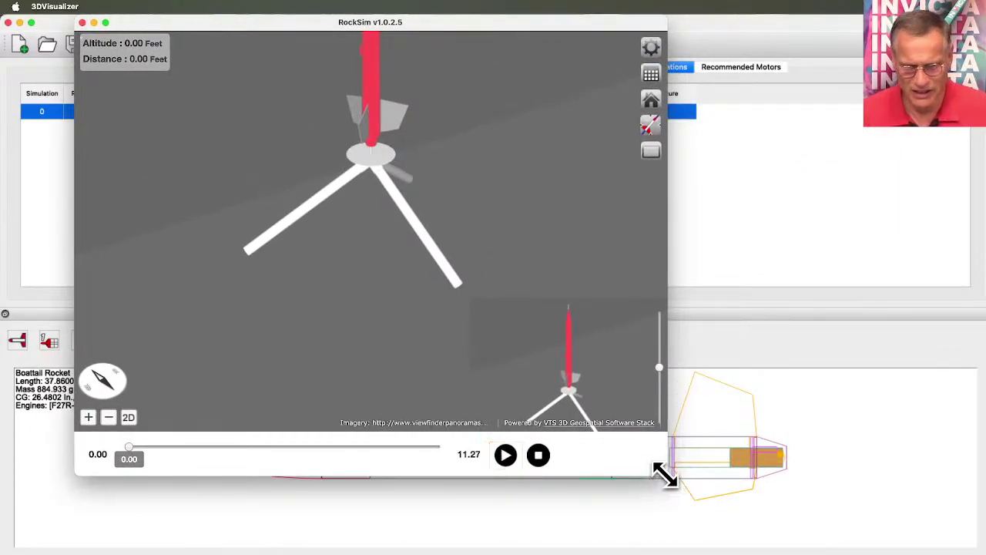
pyautogui.moveTo(663, 473); pyautogui.dragTo(972, 554)
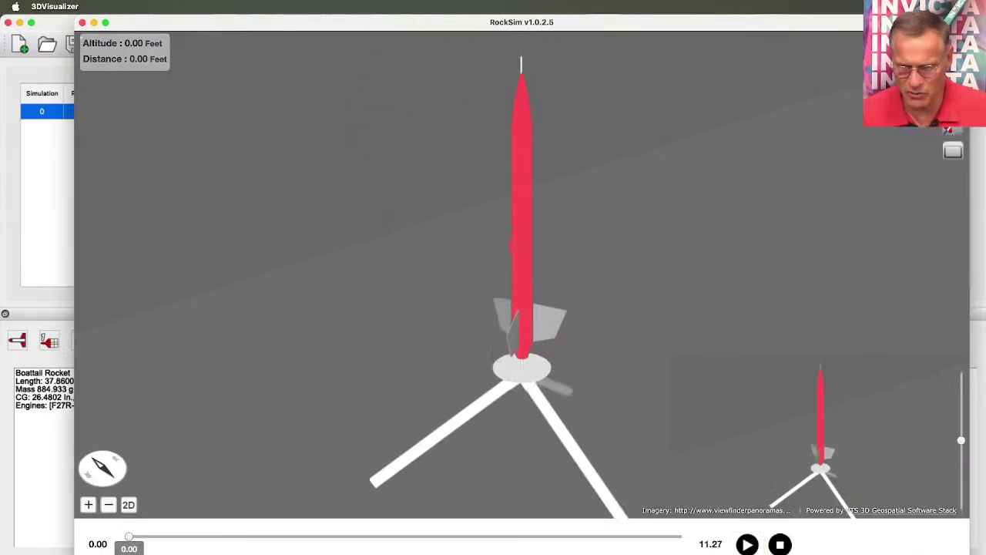
pyautogui.scroll(-5, 577, 254)
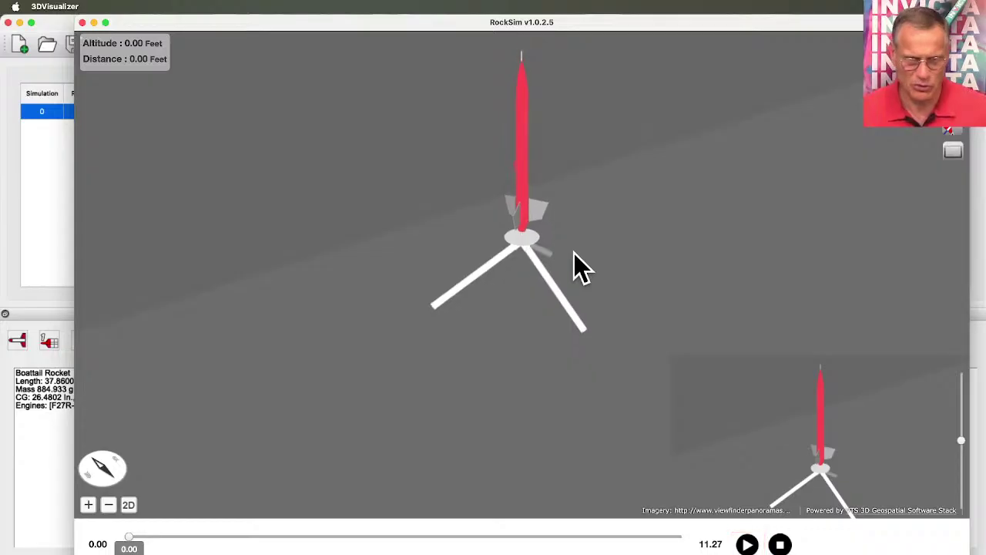
pyautogui.moveTo(489, 282)
pyautogui.mouseDown()
pyautogui.moveTo(601, 282)
pyautogui.moveTo(766, 259)
pyautogui.moveTo(644, 252)
pyautogui.mouseUp()
pyautogui.scroll(-1, 607, 302)
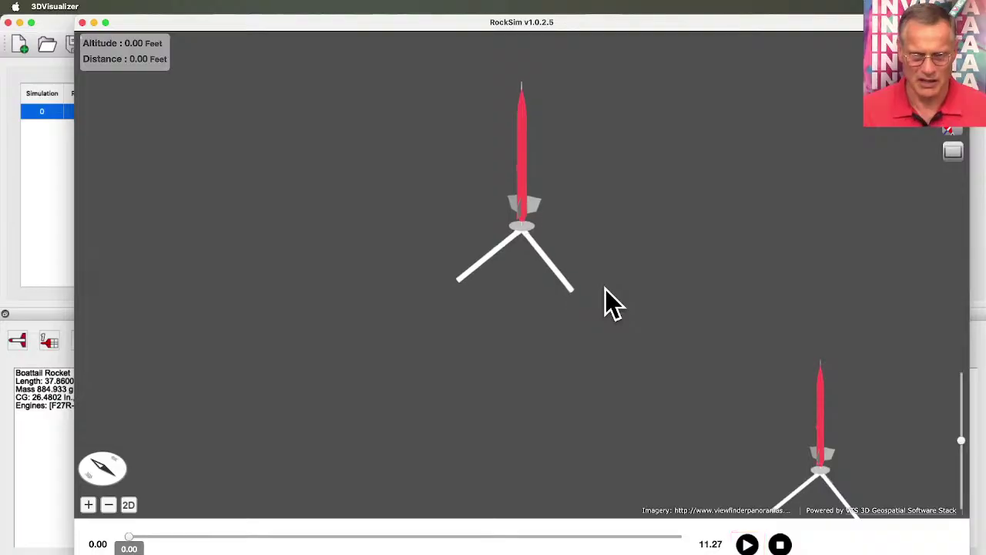
# - Change the camera view, play back the F27R-0 flight, stop it and close the 3D flight profile
pyautogui.click(950, 130)
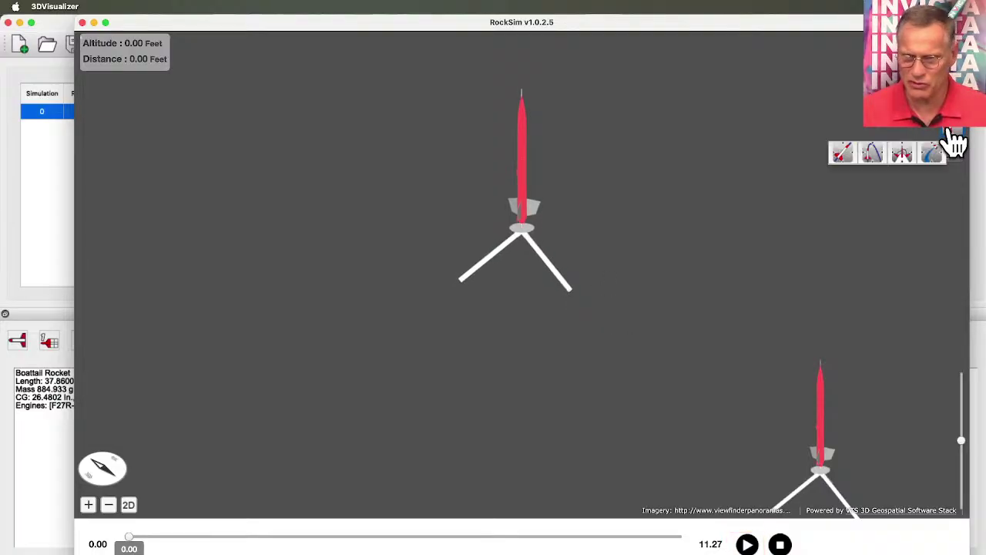
pyautogui.click(843, 158)
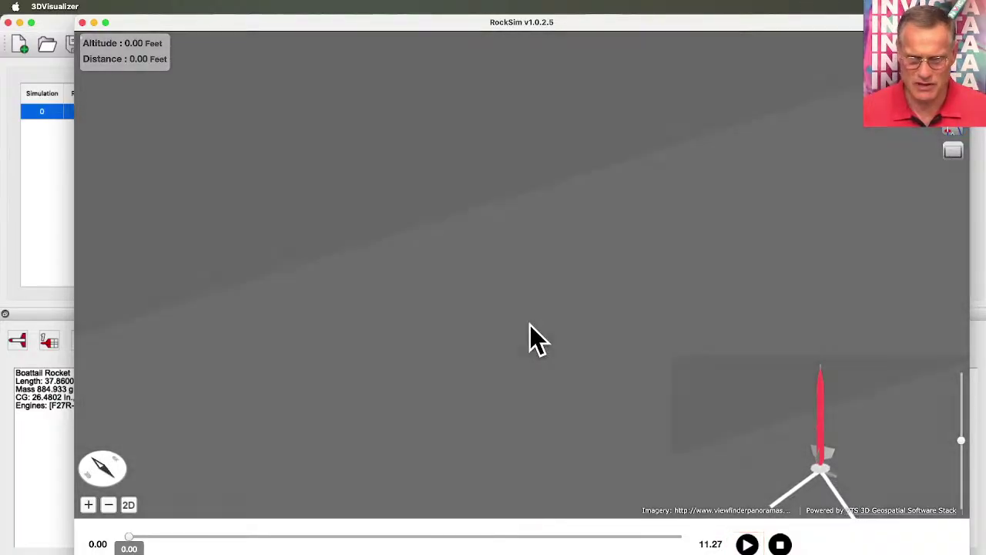
pyautogui.click(747, 545)
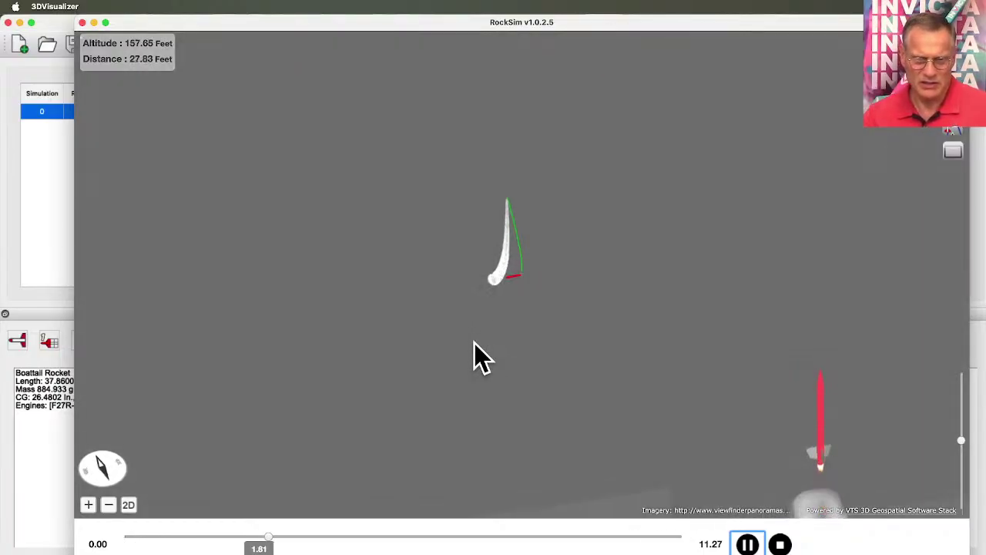
pyautogui.click(780, 544)
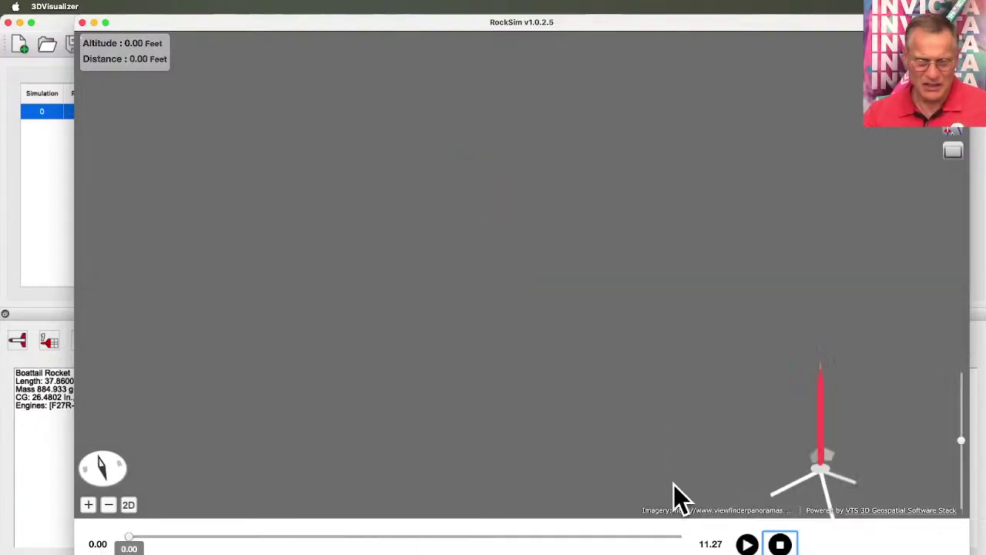
pyautogui.click(82, 23)
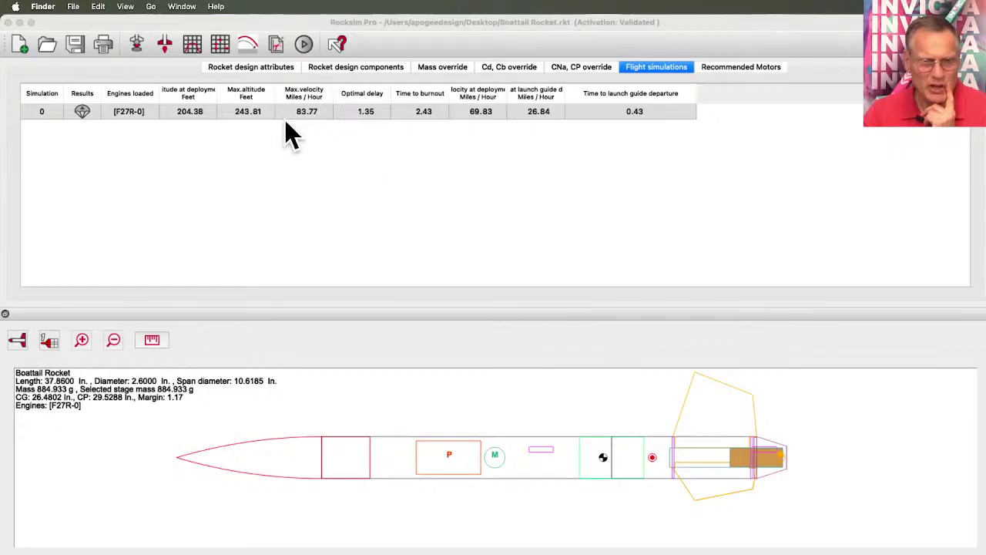
# - Review the result details of the F27R-0 simulation and reload its engines into the rocket
pyautogui.click(131, 115)
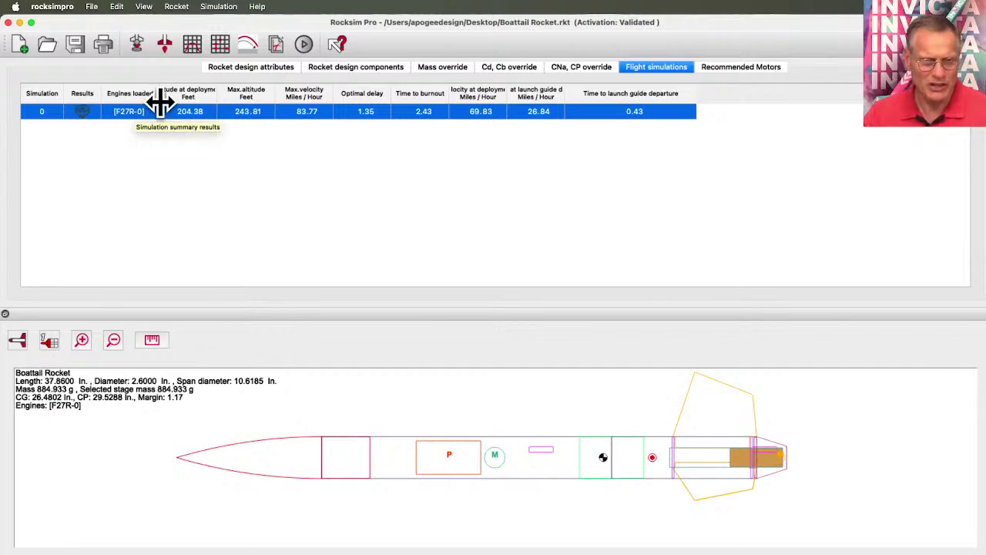
pyautogui.doubleClick(133, 113)
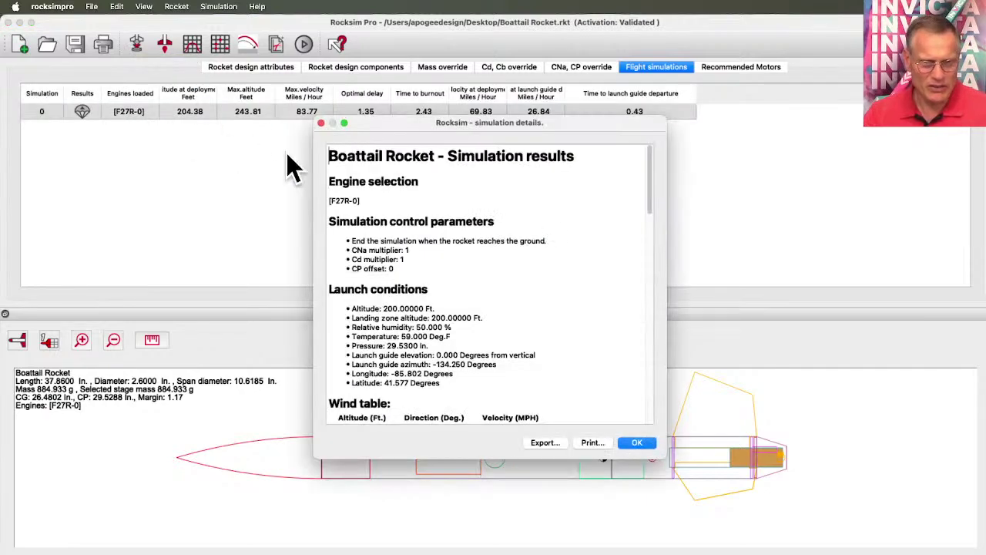
pyautogui.click(635, 444)
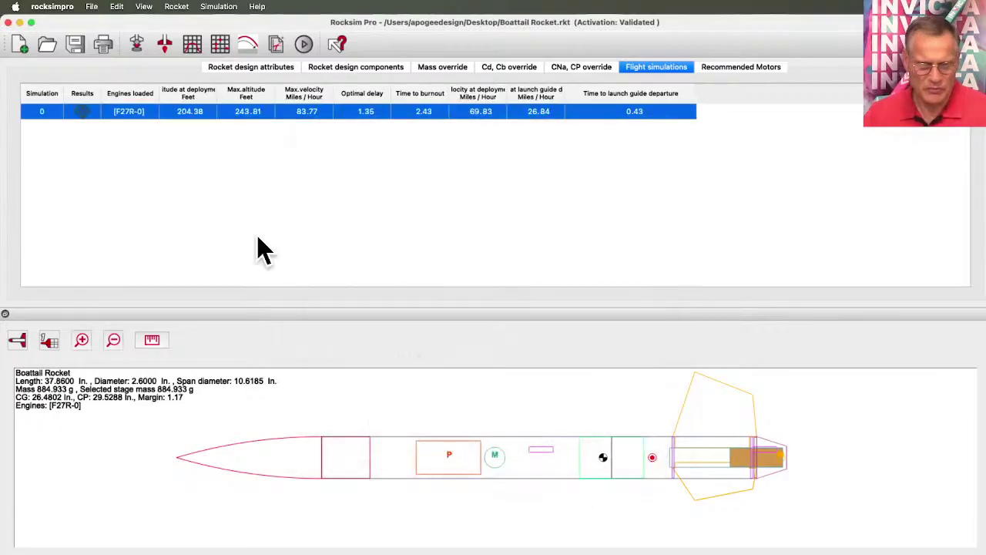
pyautogui.rightClick(128, 108)
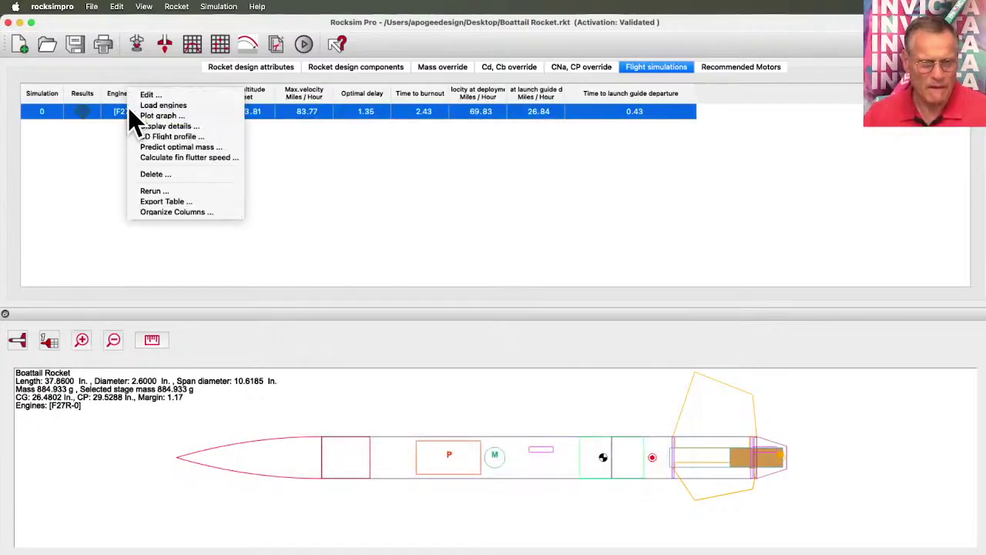
pyautogui.click(157, 108)
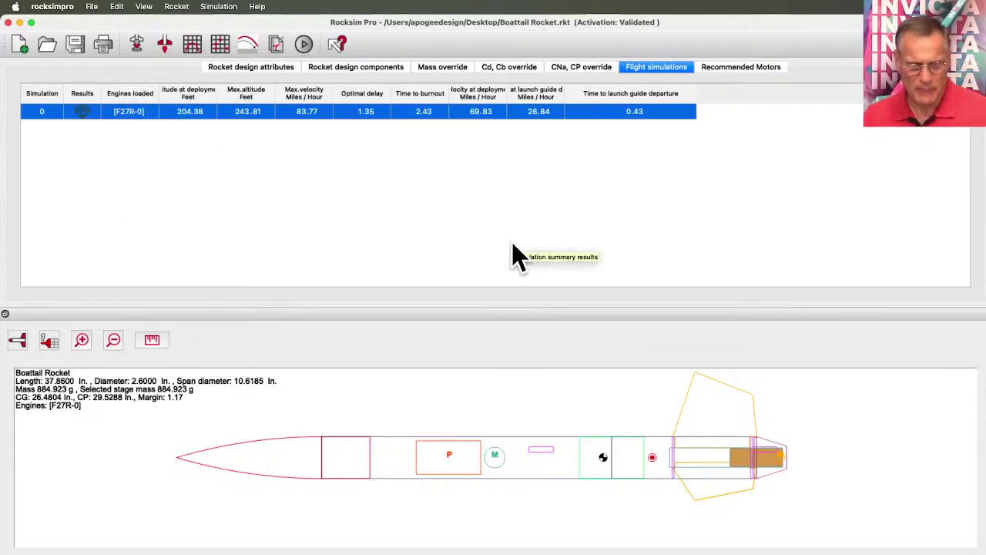
pyautogui.doubleClick(191, 109)
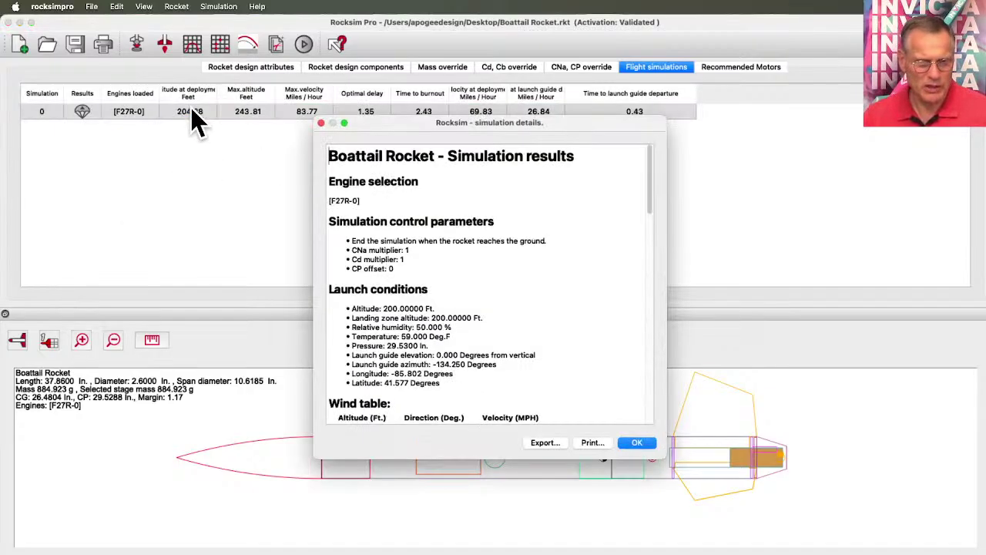
pyautogui.click(633, 443)
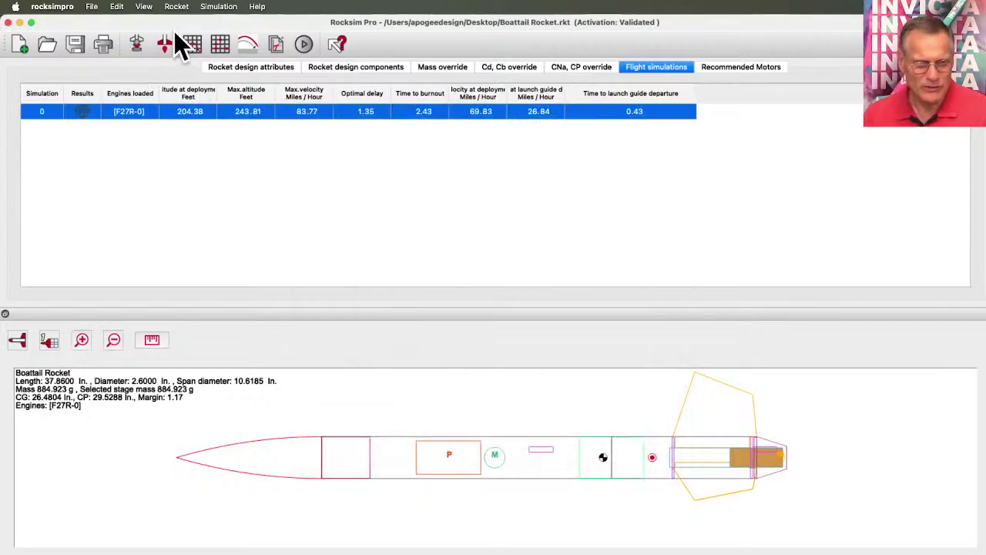
# - Set the F27R engine's ejection delay to 8 seconds and run a new simulation
pyautogui.click(135, 44)
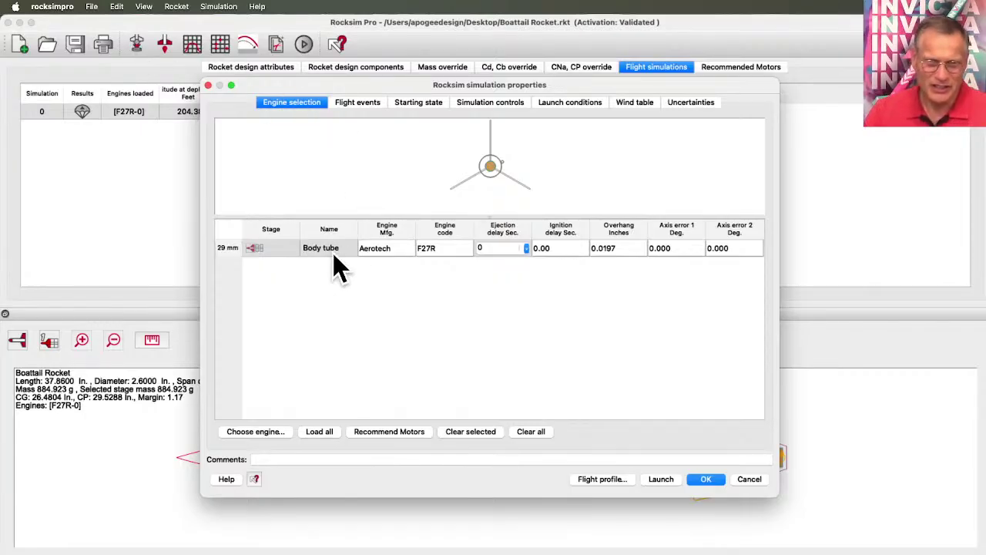
pyautogui.click(518, 247)
pyautogui.click(524, 248)
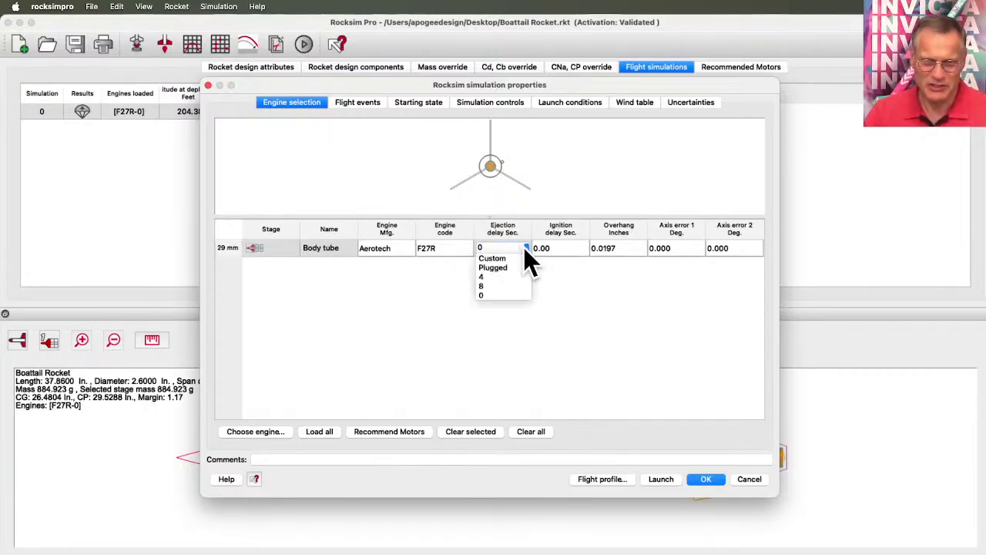
pyautogui.click(497, 286)
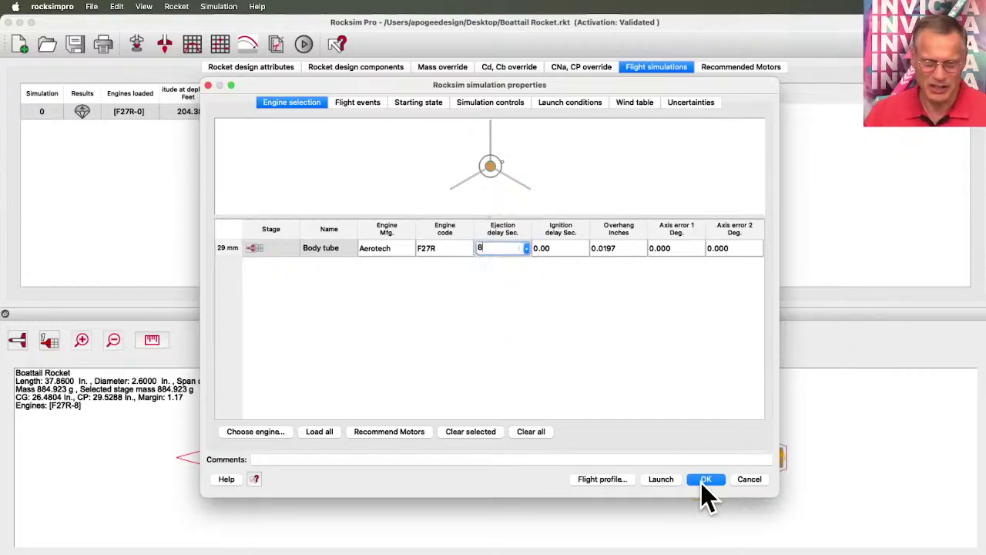
pyautogui.click(663, 480)
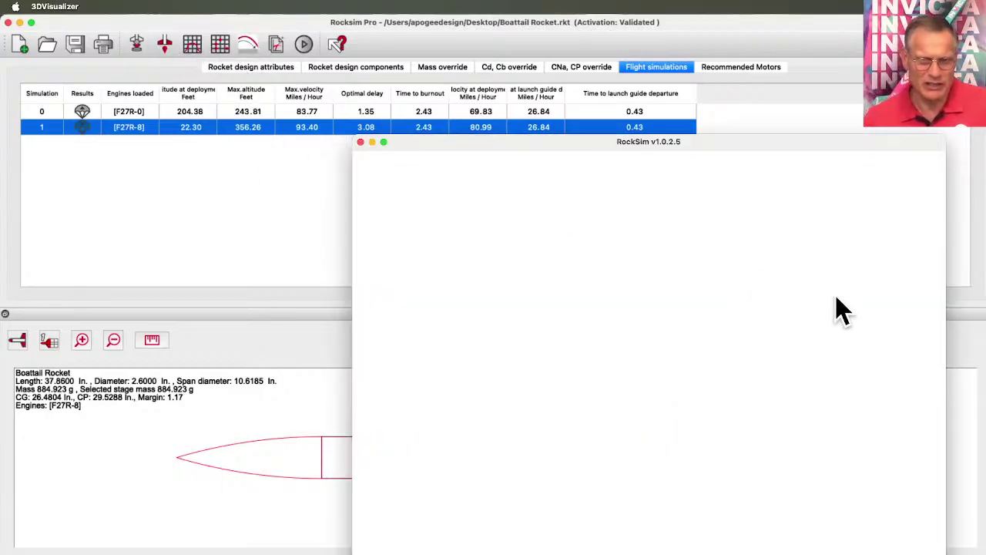
# - Enlarge the new simulation's 3D flight window and show the rocket from farther away
pyautogui.moveTo(583, 146); pyautogui.dragTo(315, 29)
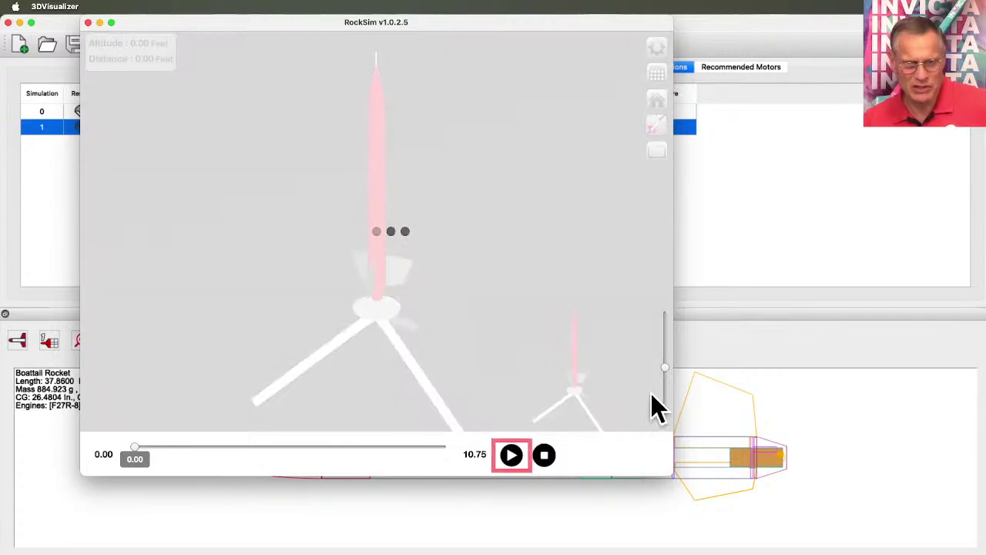
pyautogui.moveTo(669, 479); pyautogui.dragTo(977, 551)
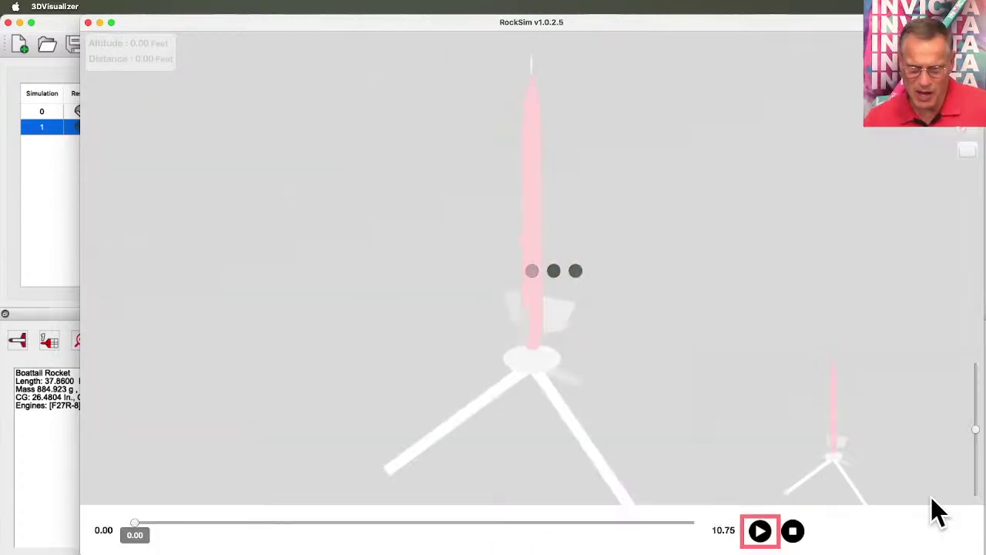
pyautogui.scroll(-10, 777, 396)
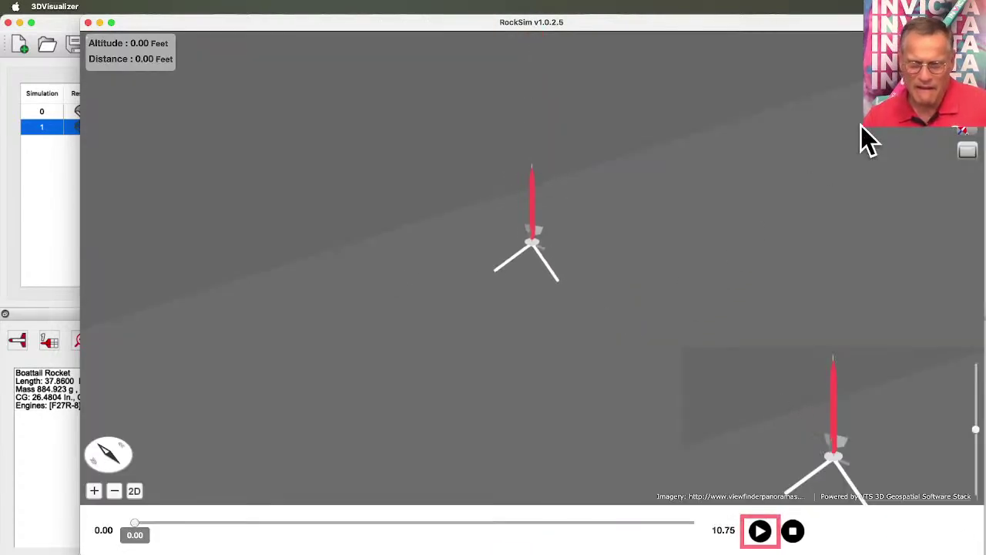
# - Switch the camera view, play back the F27R-8 flight and advance the timeline to its end at 10.75 seconds
pyautogui.click(966, 70)
pyautogui.click(965, 131)
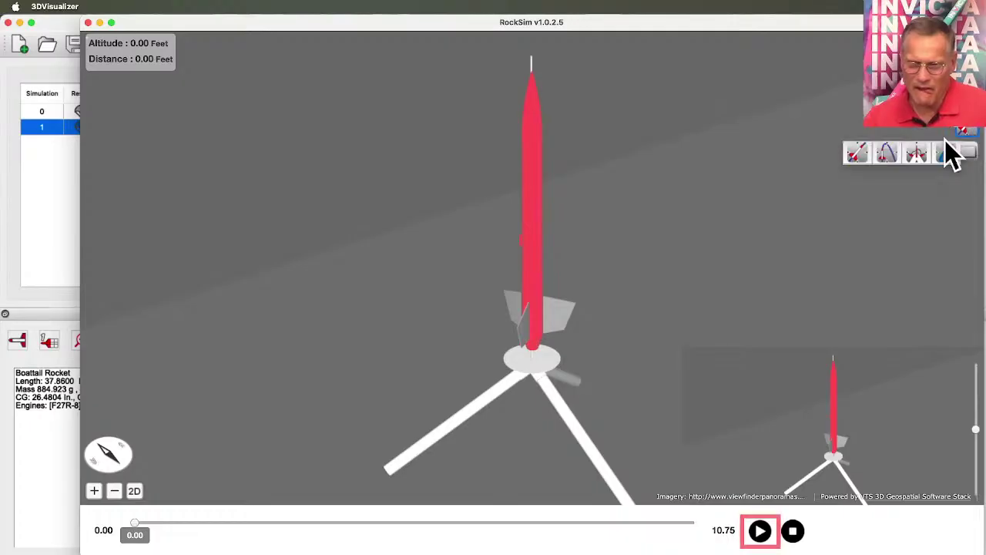
pyautogui.click(886, 156)
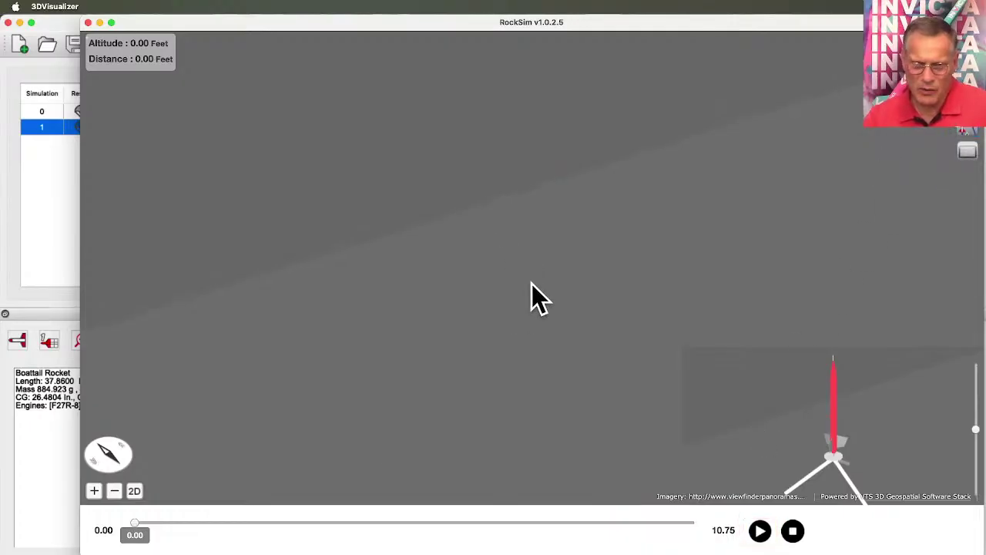
pyautogui.click(760, 531)
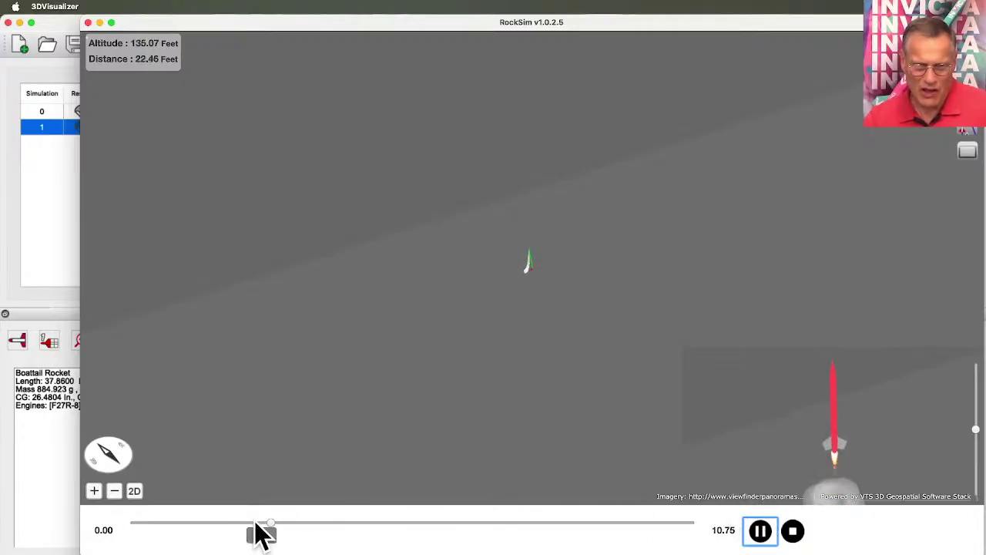
pyautogui.moveTo(331, 535); pyautogui.dragTo(752, 537)
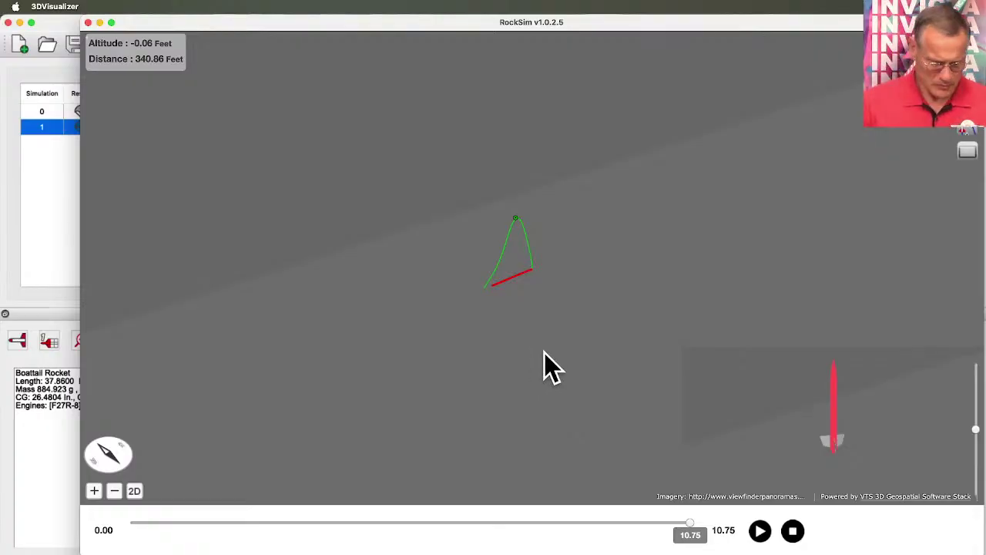
# - Inspect the F27R-8 flight path from different angles and distances in the 3D view, and close the flight window
pyautogui.moveTo(551, 362); pyautogui.dragTo(543, 316)
pyautogui.scroll(-3, 525, 293)
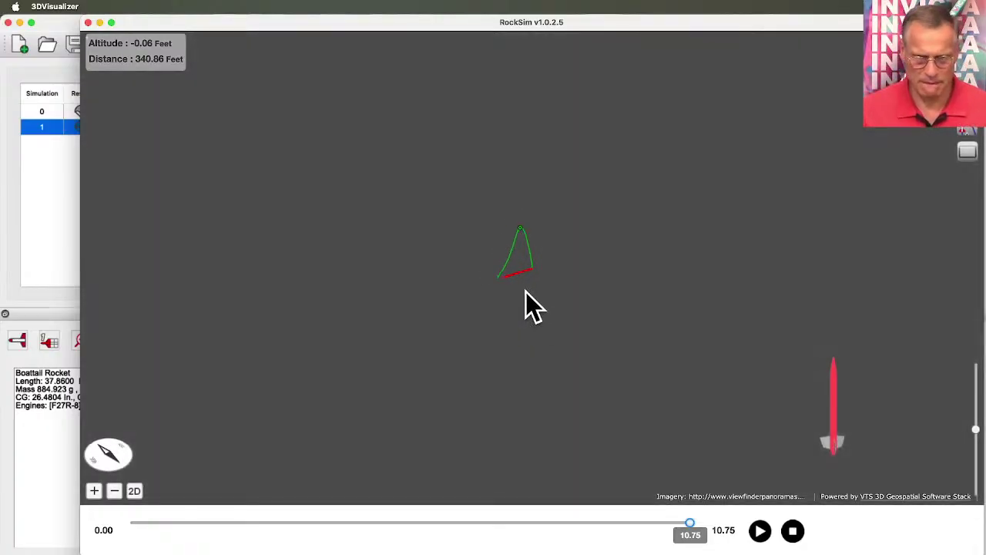
pyautogui.scroll(3, 525, 292)
pyautogui.scroll(3, 525, 292)
pyautogui.moveTo(525, 292); pyautogui.dragTo(390, 315)
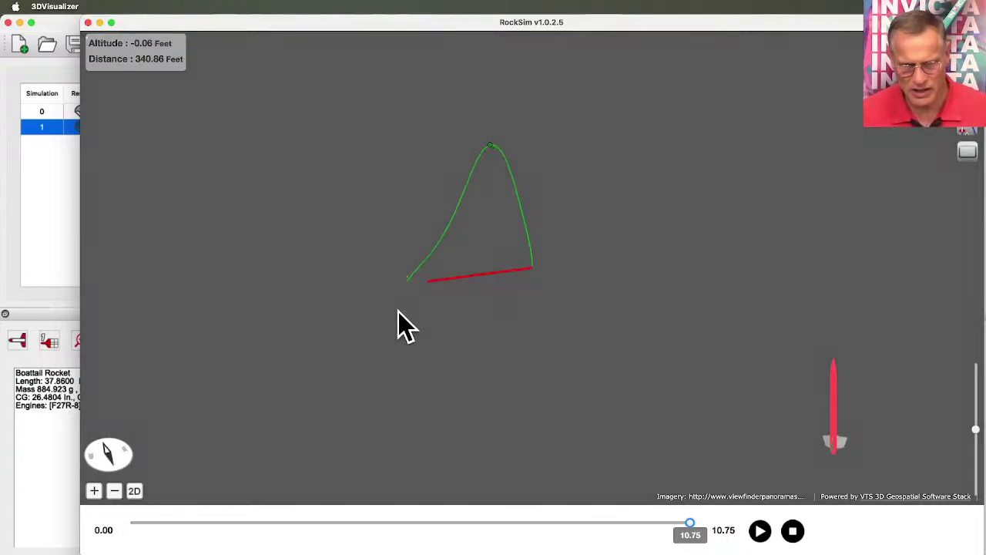
pyautogui.click(89, 23)
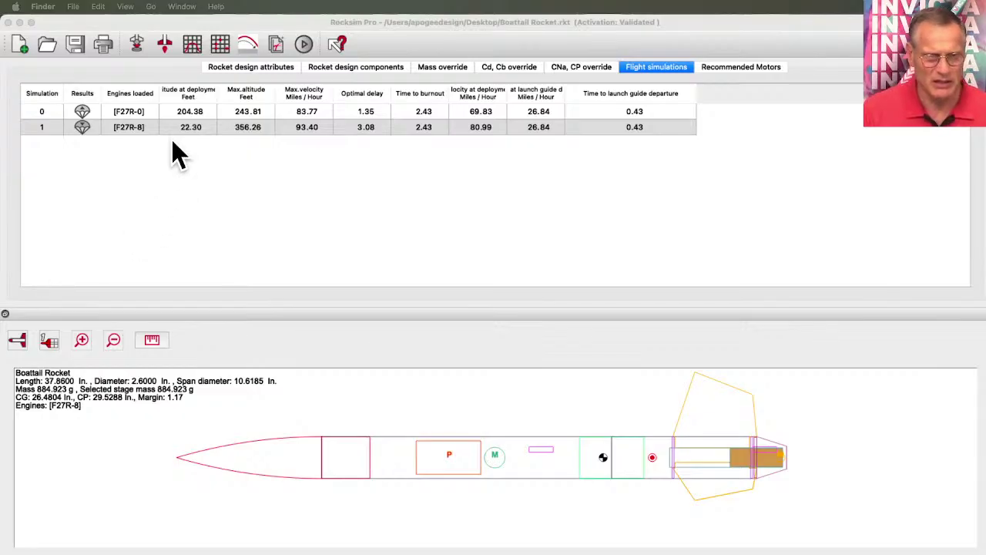
# - Add an external pod to the front body tube, located 9.375 in. from the front of the owning part
pyautogui.click(339, 71)
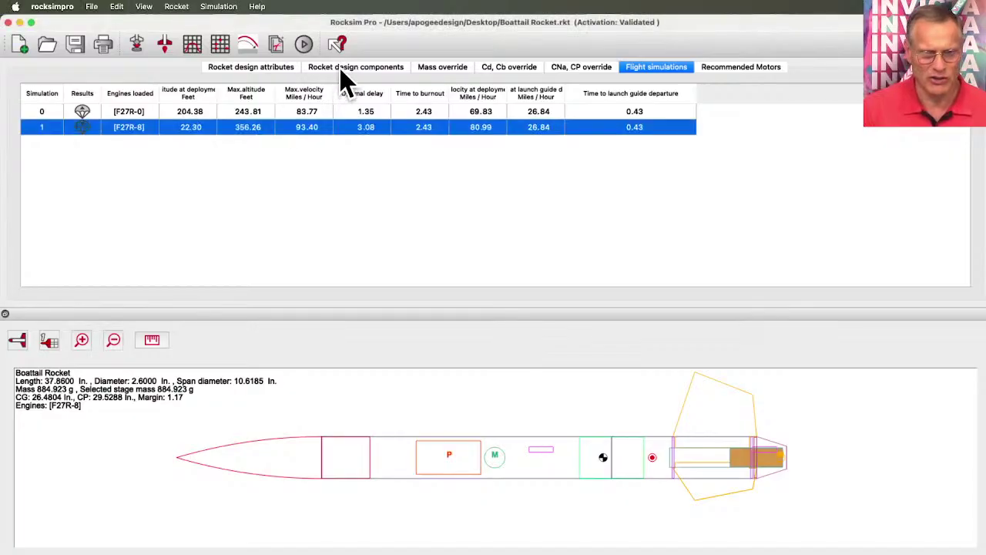
pyautogui.click(342, 67)
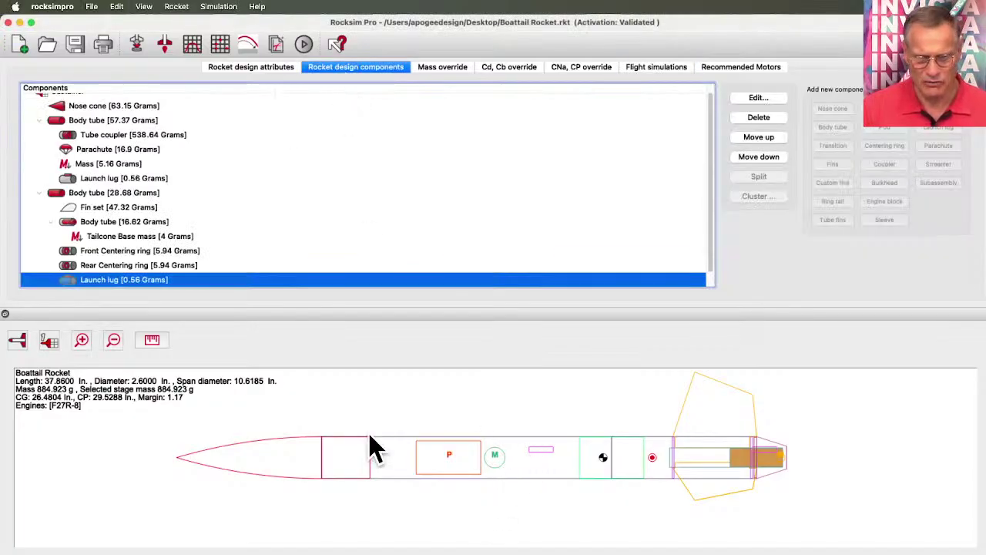
pyautogui.click(540, 455)
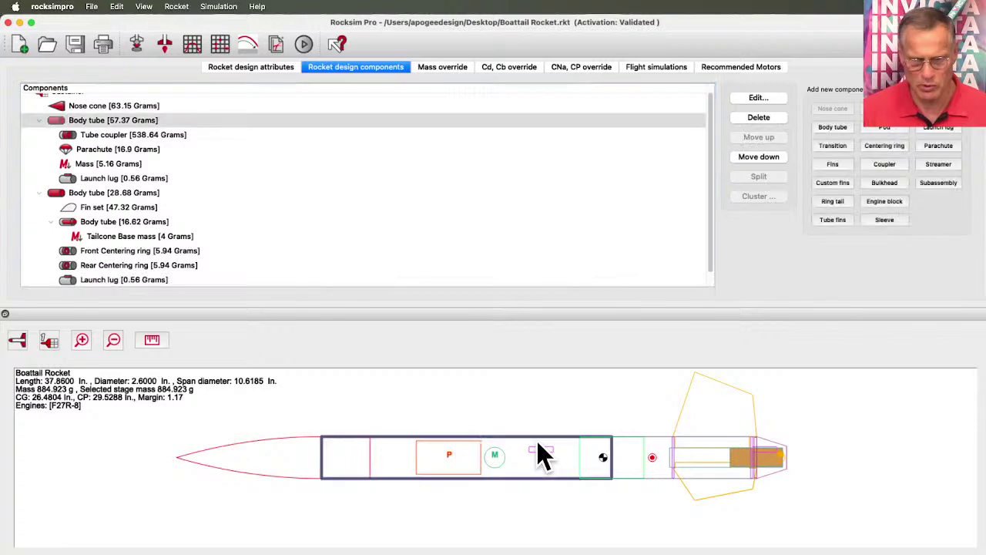
pyautogui.click(87, 120)
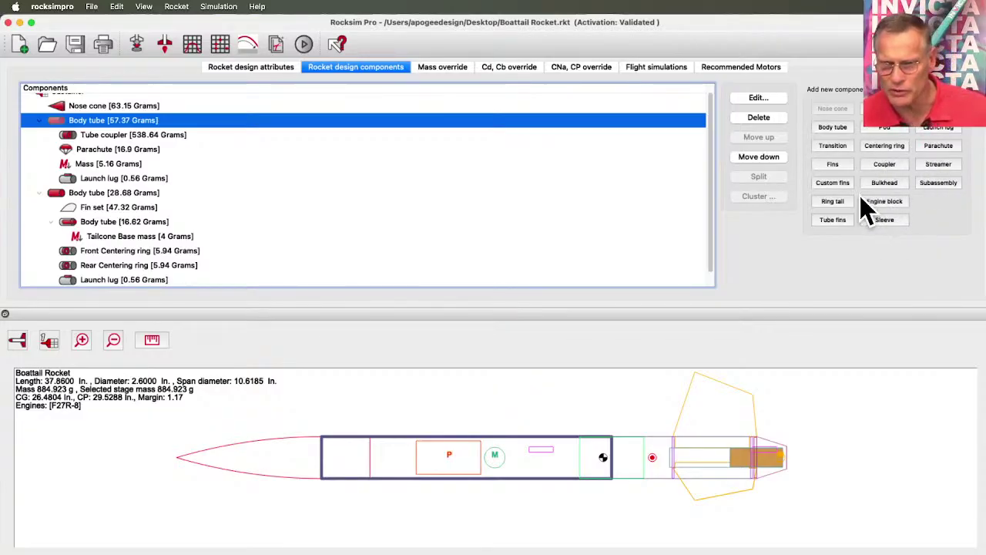
pyautogui.click(884, 127)
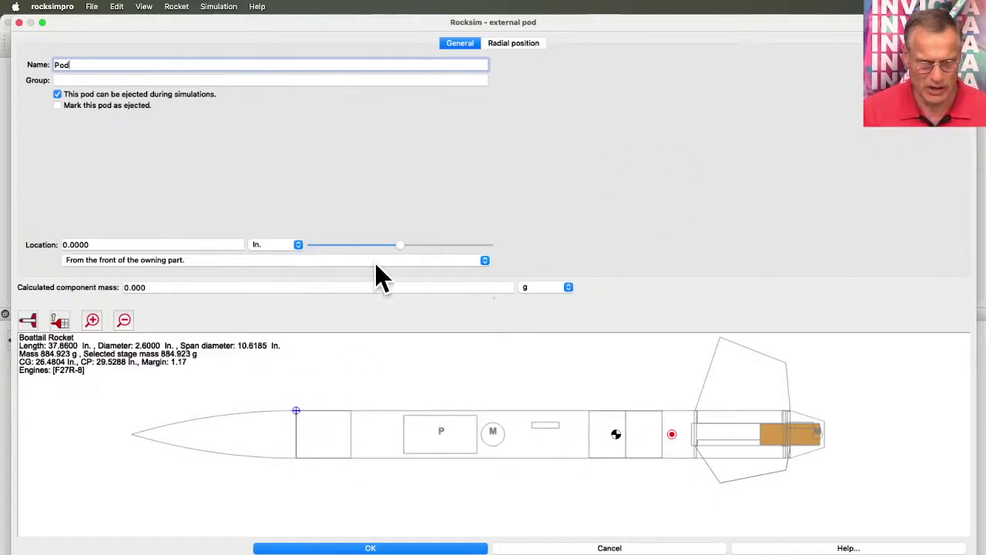
pyautogui.moveTo(400, 247); pyautogui.dragTo(447, 246)
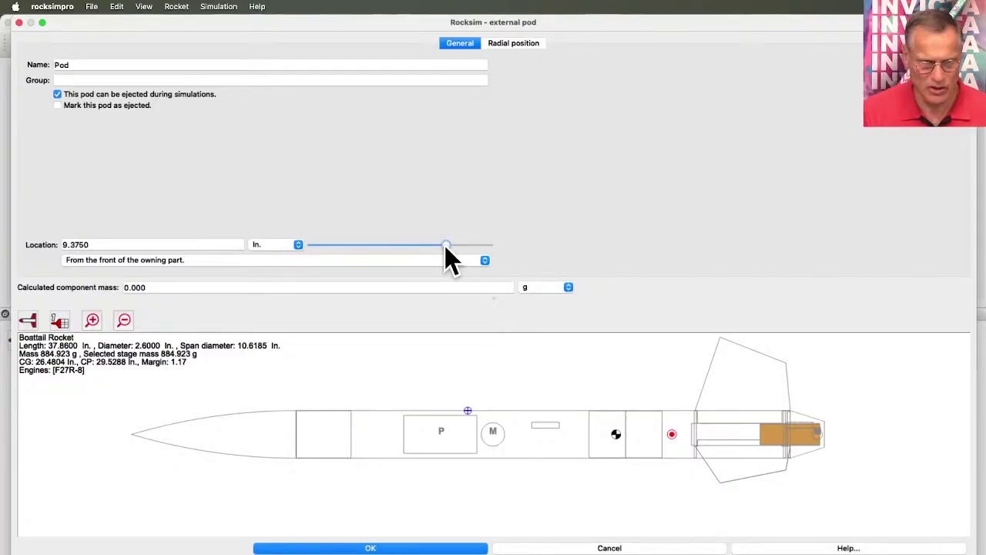
# - Turn off the pod's automatic radial calculations, set its radial distance to 0 in. and accept the pod
pyautogui.click(513, 43)
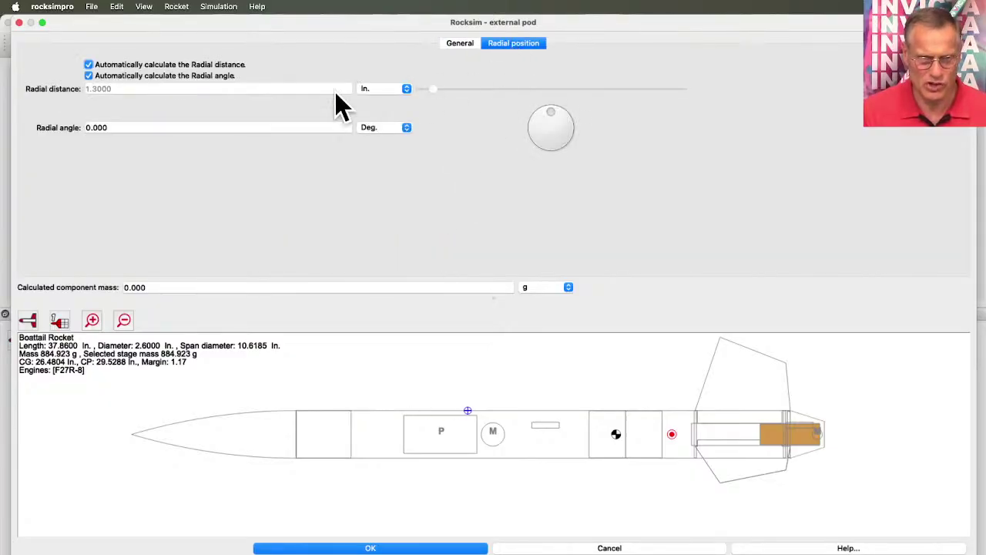
pyautogui.click(90, 77)
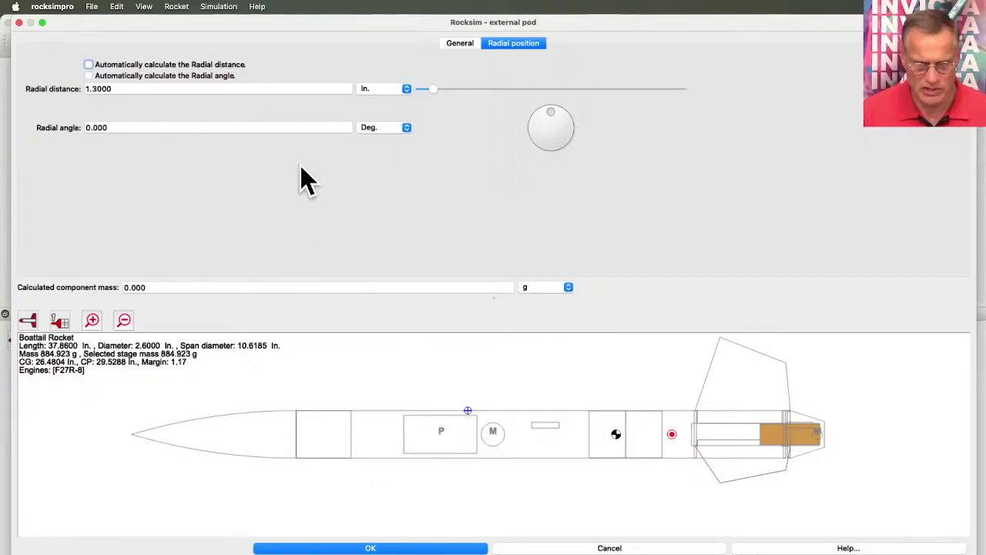
pyautogui.click(136, 89)
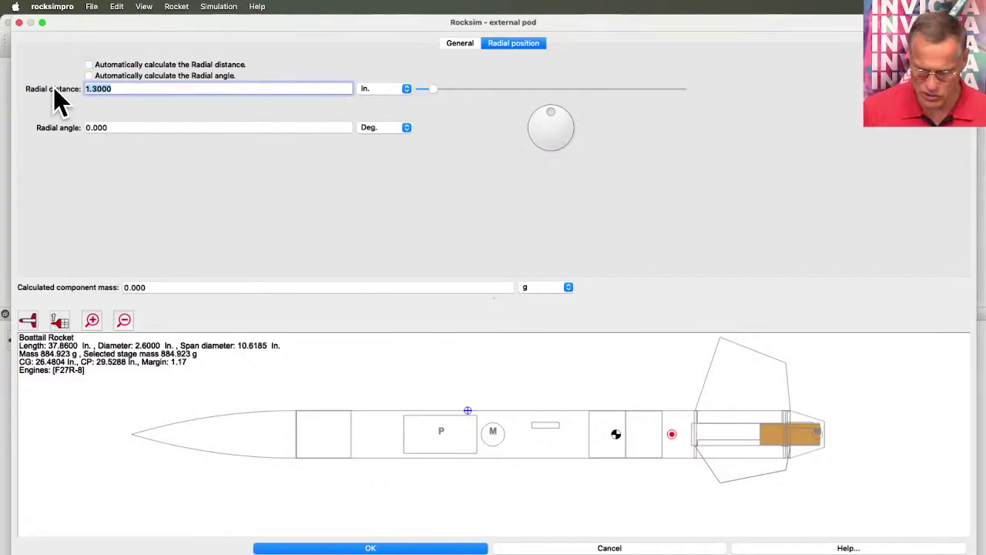
pyautogui.write('0')
pyautogui.press('Return')
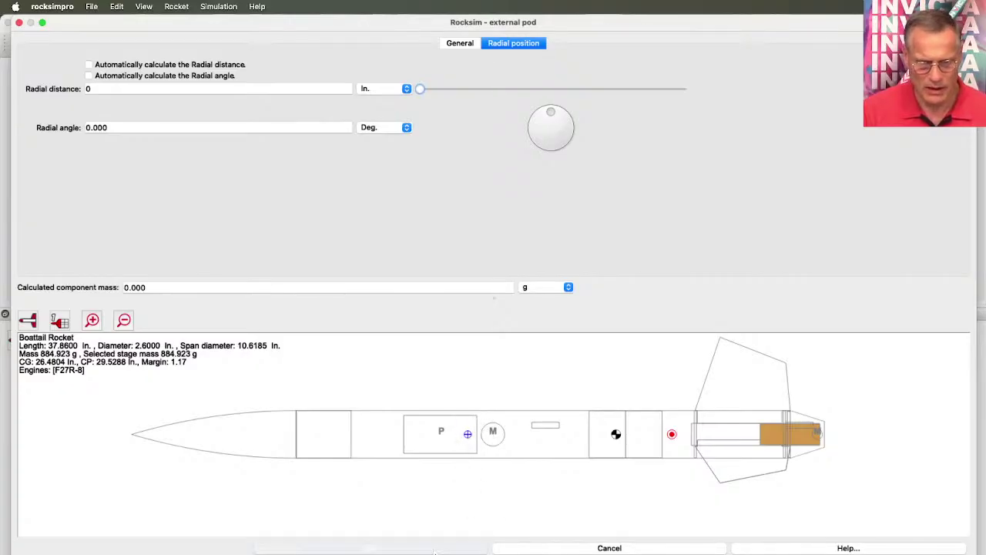
pyautogui.click(434, 548)
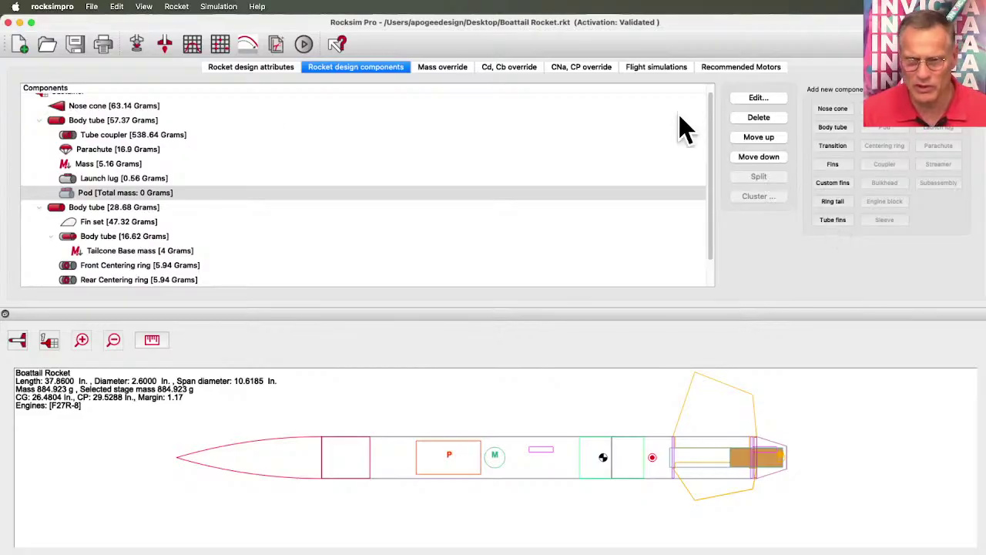
# - Review the pod's general settings and leave the pod selected in the component tree
pyautogui.doubleClick(85, 194)
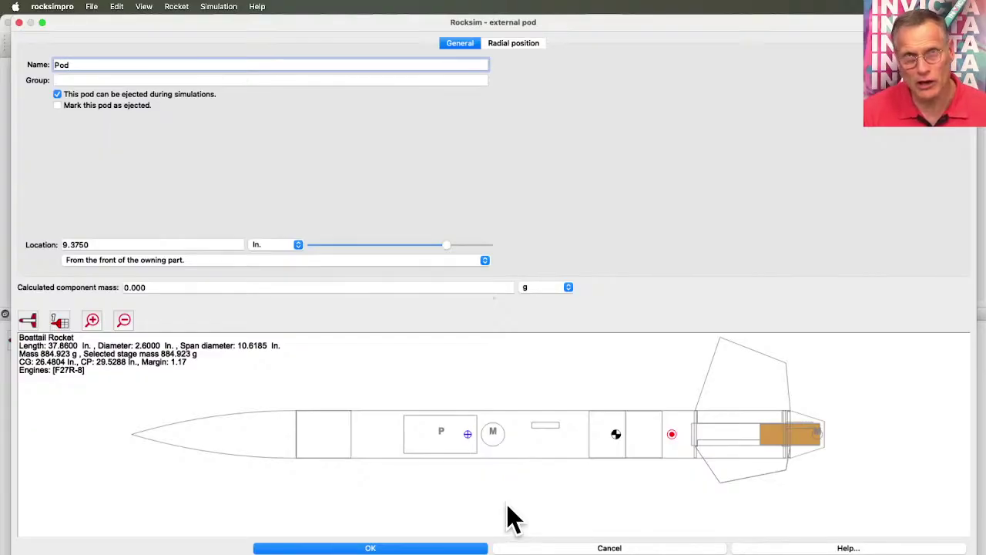
pyautogui.click(445, 549)
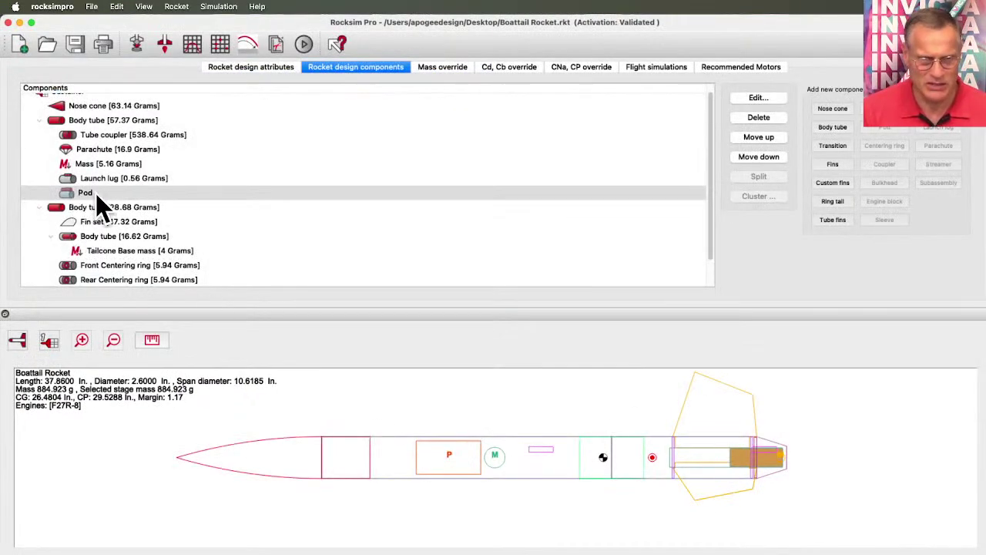
pyautogui.click(368, 182)
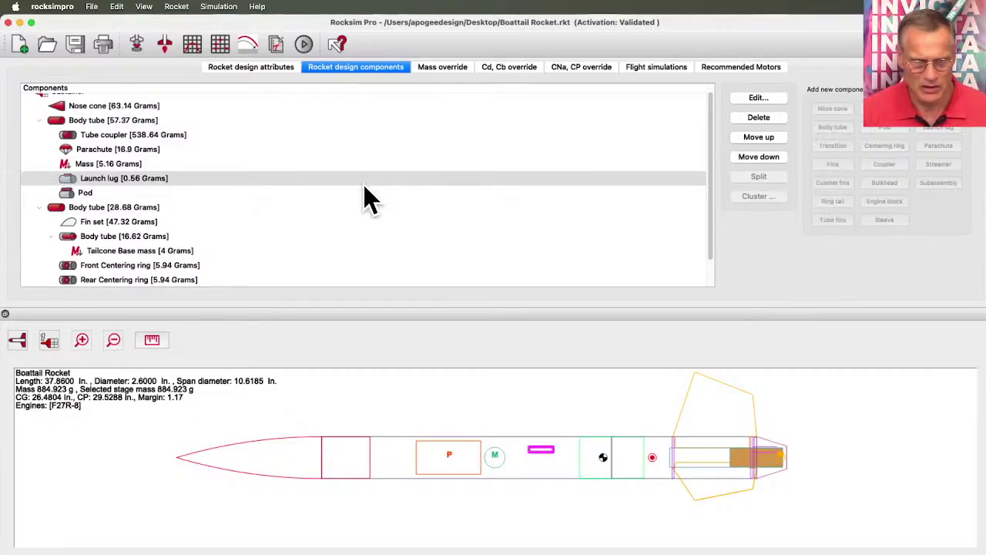
pyautogui.click(220, 194)
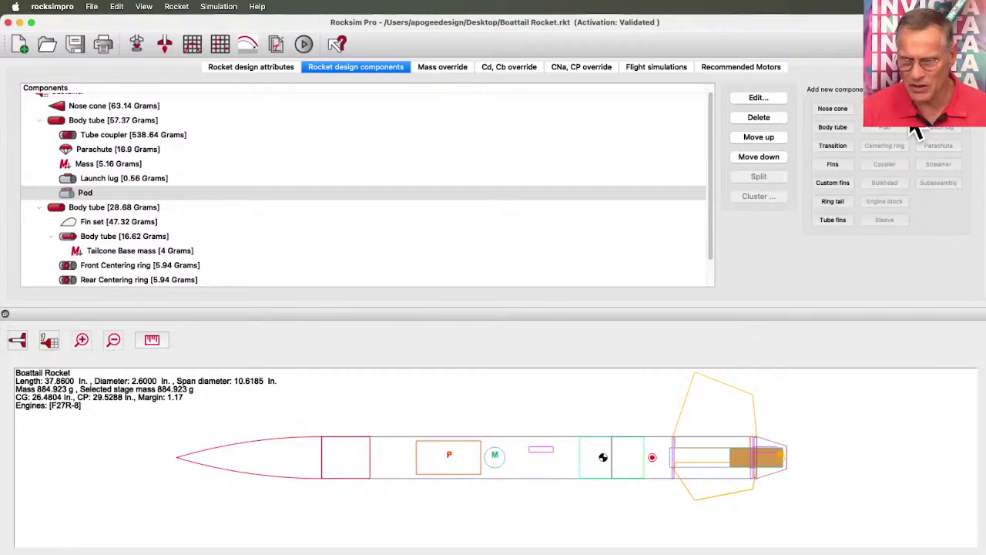
# - Add the Apogee 13 mm body tube, part 10063, to the pod and set its length to 3 in
pyautogui.click(833, 128)
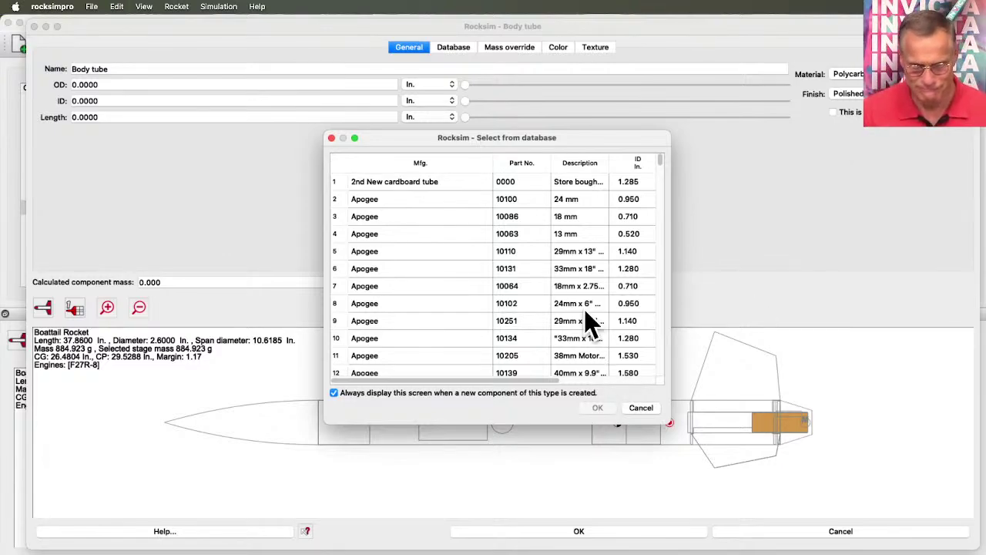
pyautogui.click(567, 234)
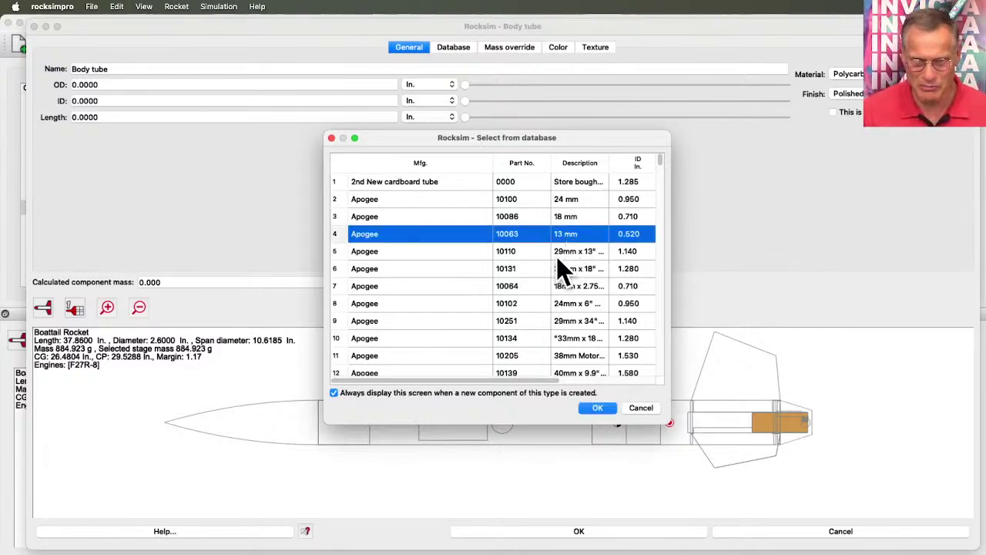
pyautogui.click(597, 408)
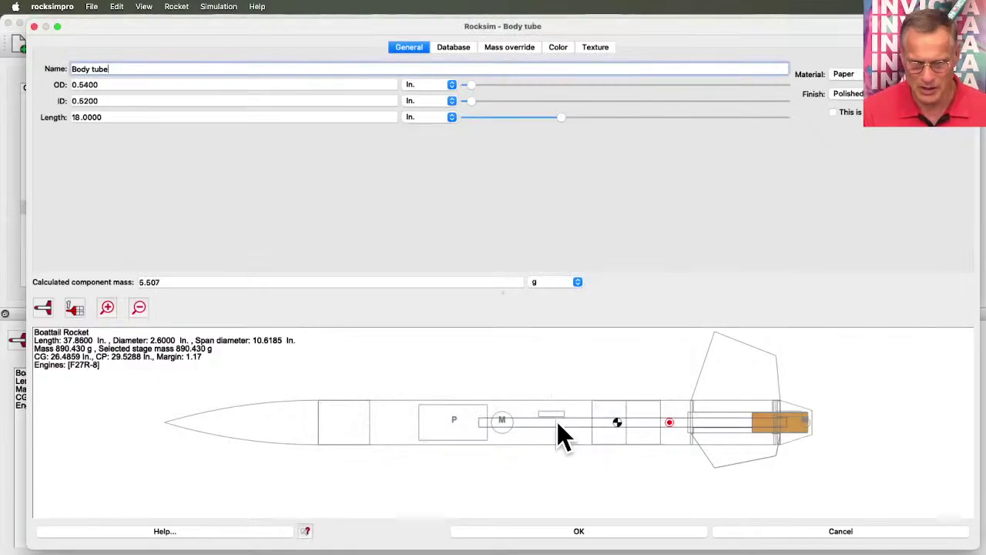
pyautogui.scroll(3, 540, 421)
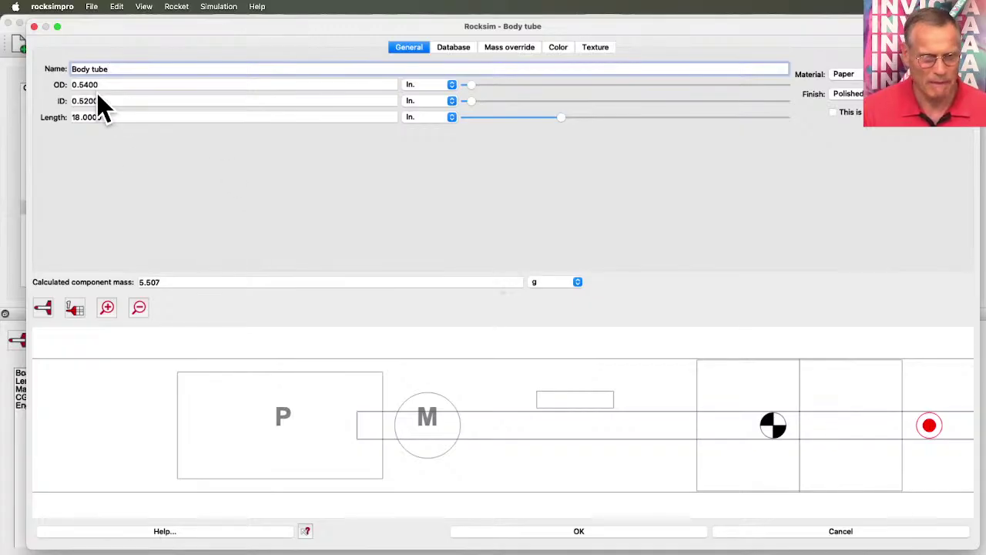
pyautogui.moveTo(106, 117); pyautogui.dragTo(67, 121)
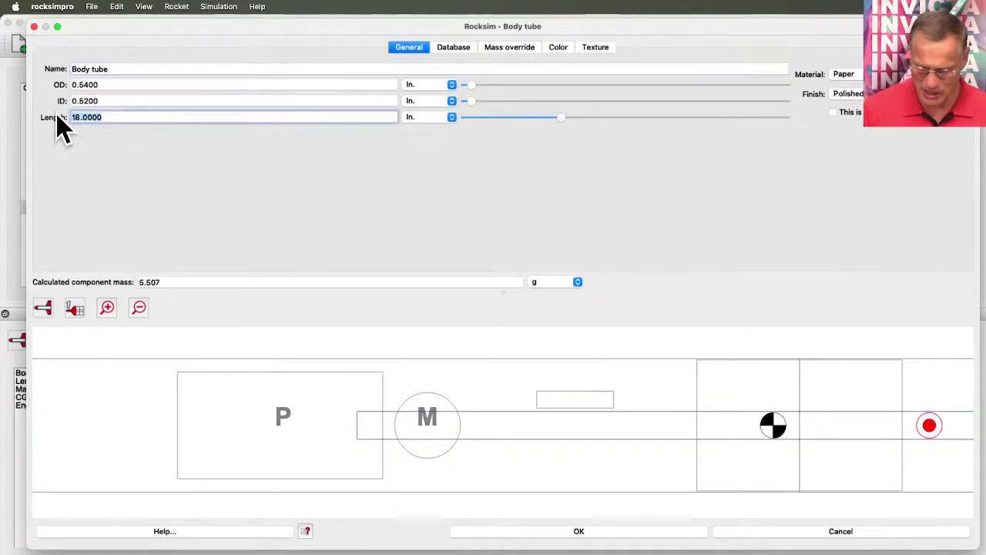
pyautogui.write('3')
pyautogui.press('Tab')
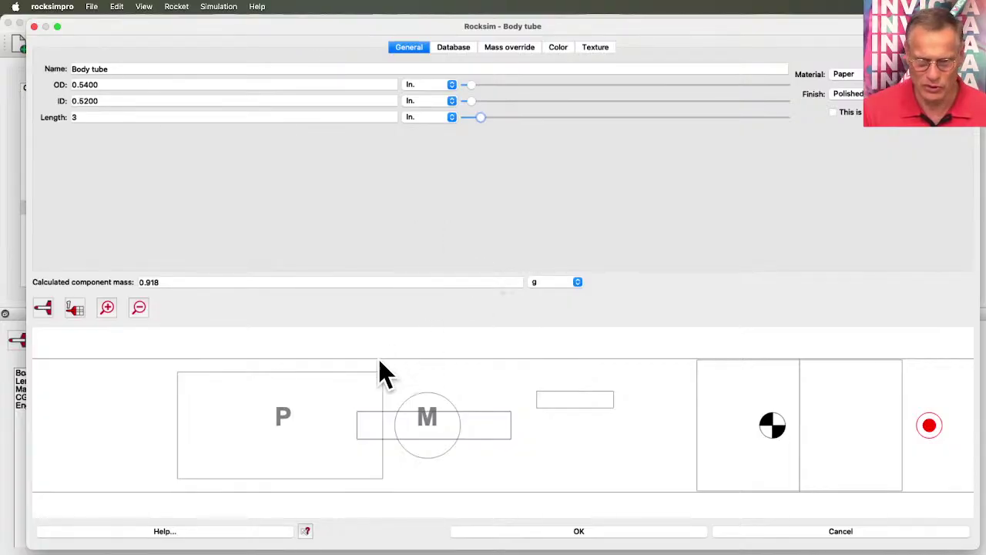
pyautogui.click(158, 282)
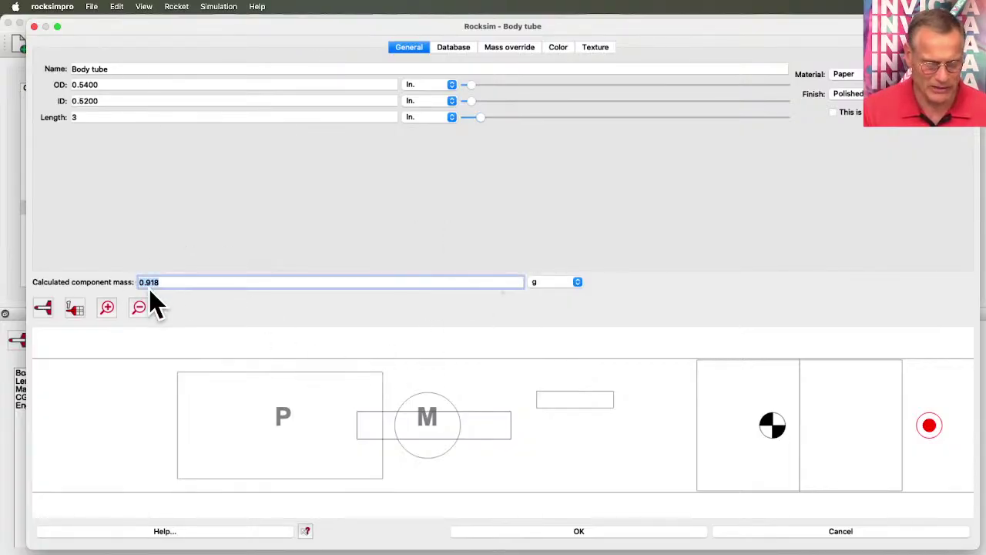
# - Make the pod's tube a solid steel rod by choosing Steel as its material and setting its ID to 0
pyautogui.click(847, 74)
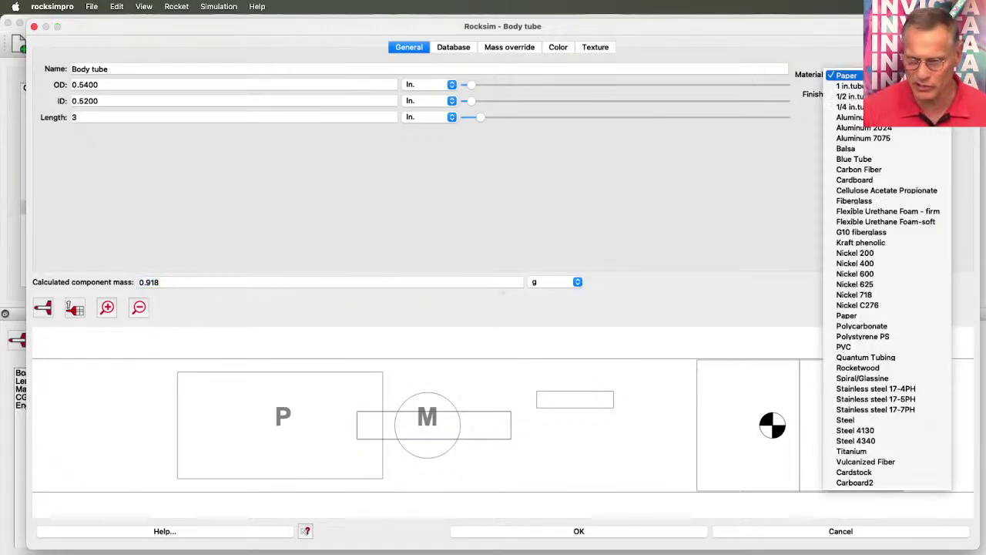
pyautogui.click(855, 420)
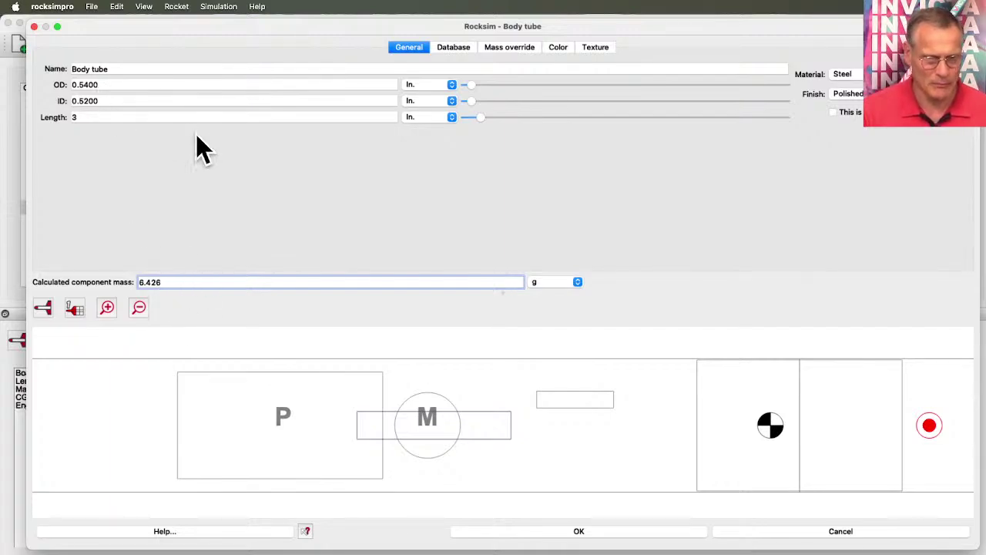
pyautogui.click(100, 101)
pyautogui.write('0')
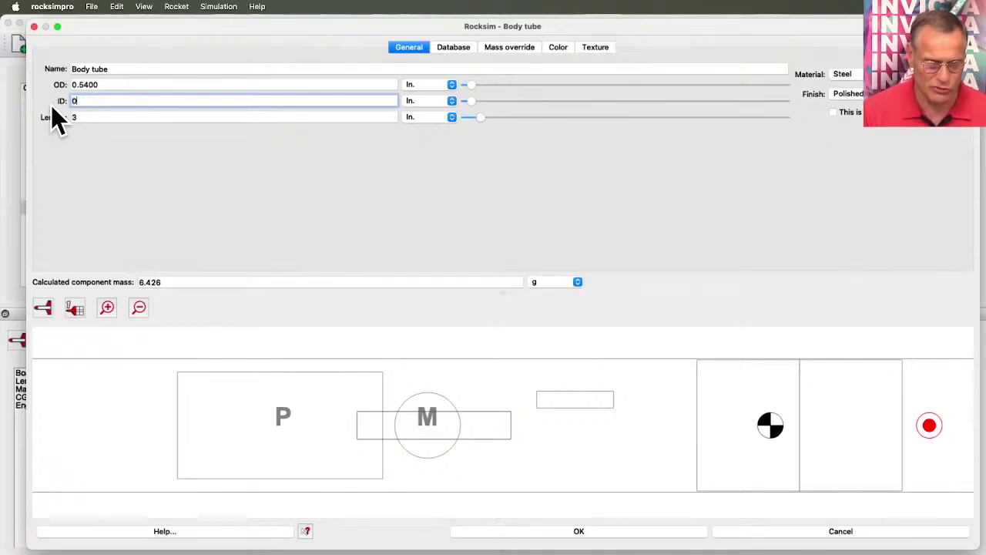
pyautogui.press('Return')
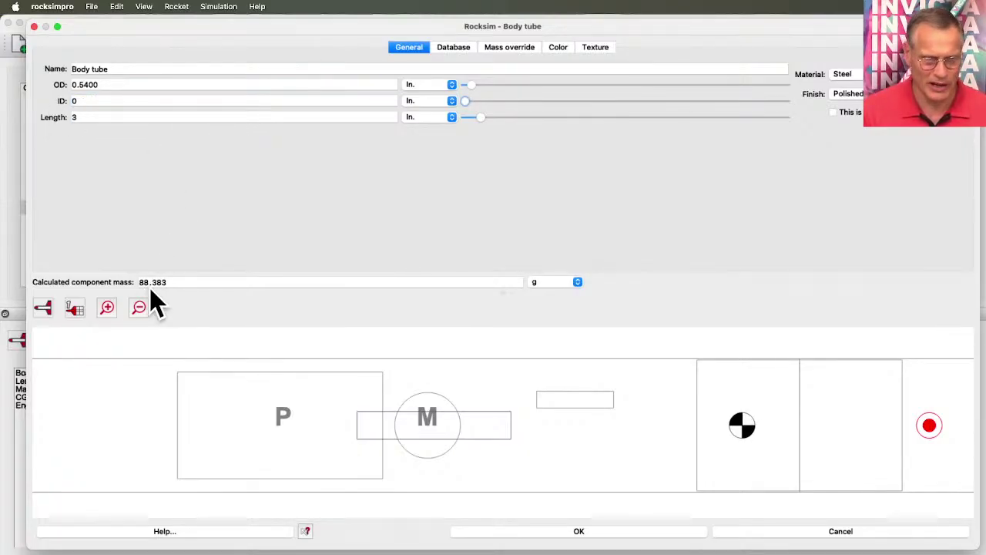
# - Try lengths of 2 in. and 1 in. for the solid steel tube in the pod
pyautogui.click(94, 117)
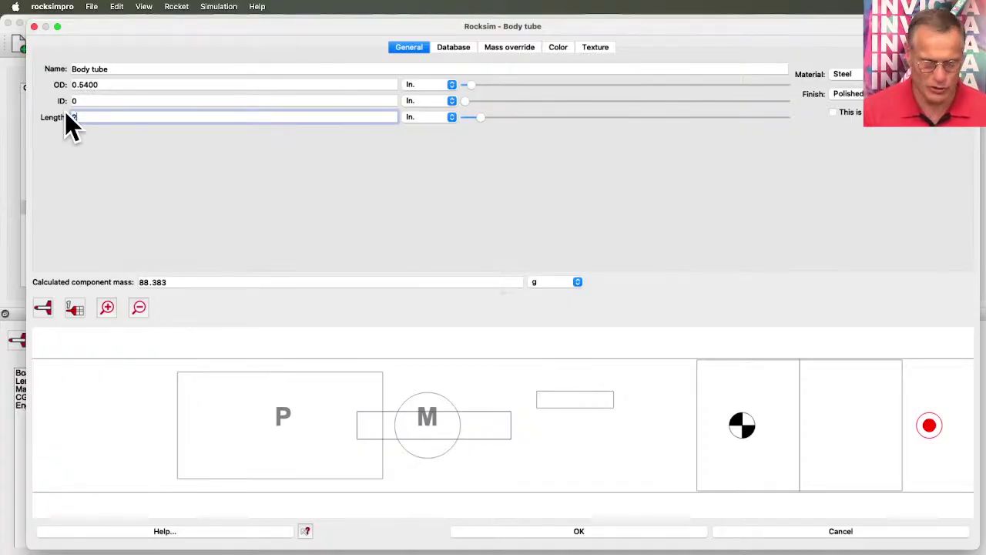
pyautogui.write('2')
pyautogui.press('Return')
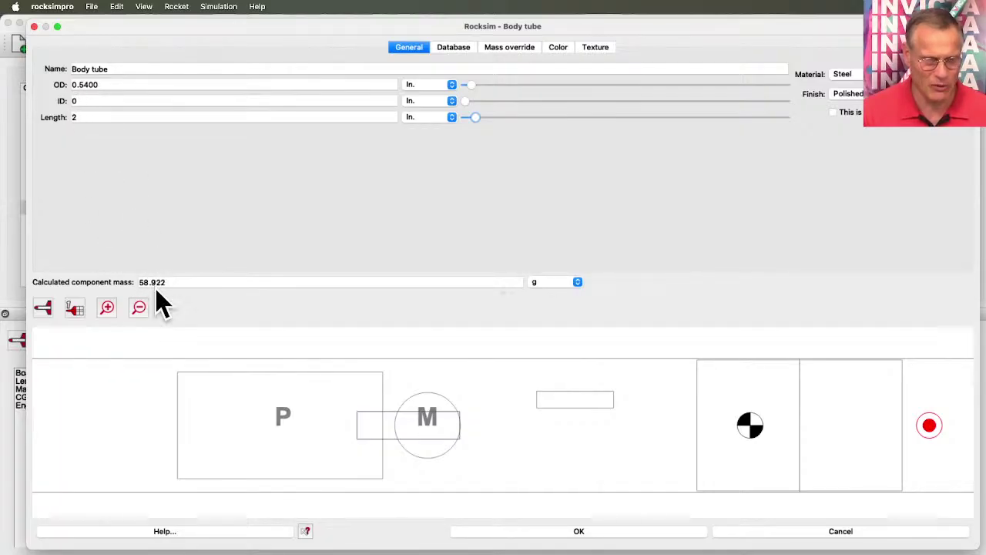
pyautogui.doubleClick(77, 116)
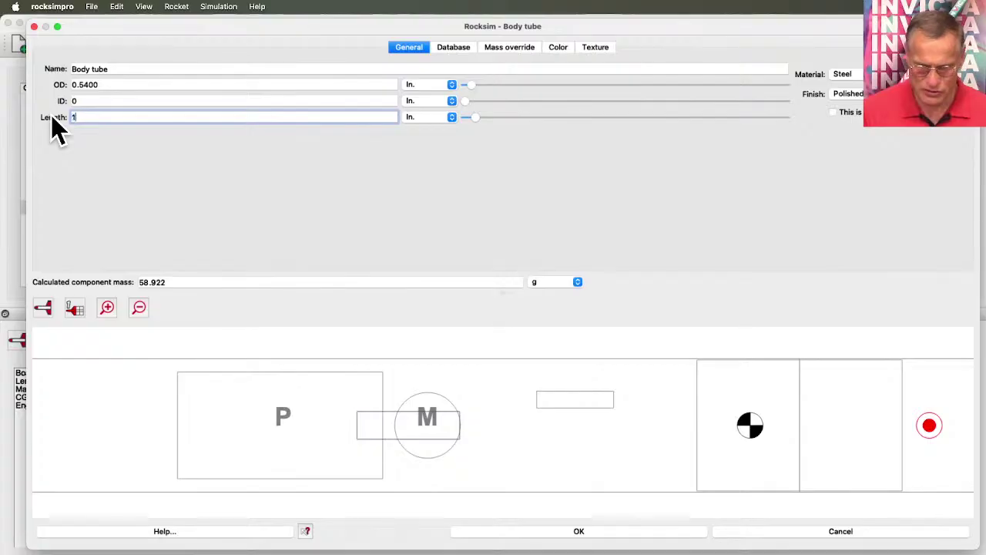
pyautogui.press('Return')
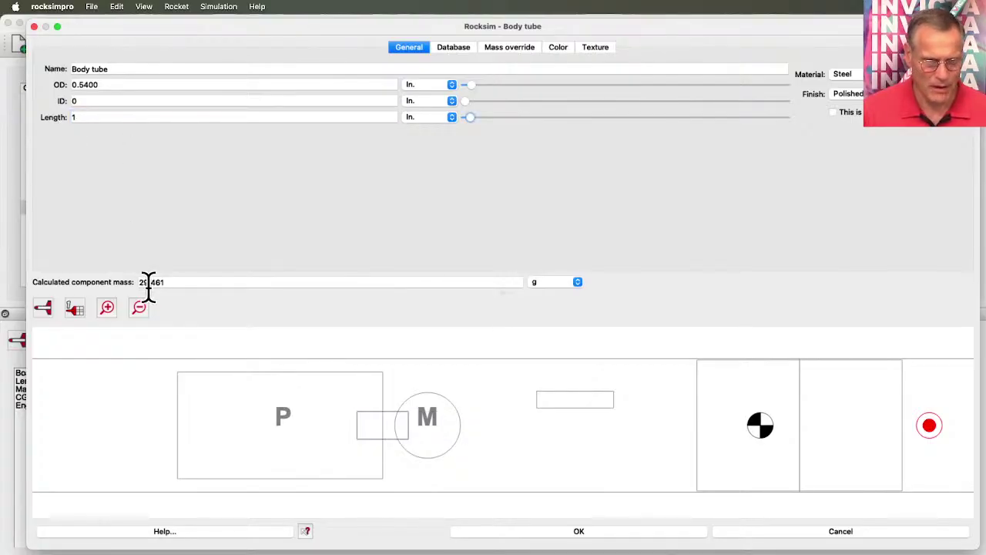
# - Try lengths of .6, .65 and .655 in. for the solid steel tube in the pod
pyautogui.doubleClick(68, 116)
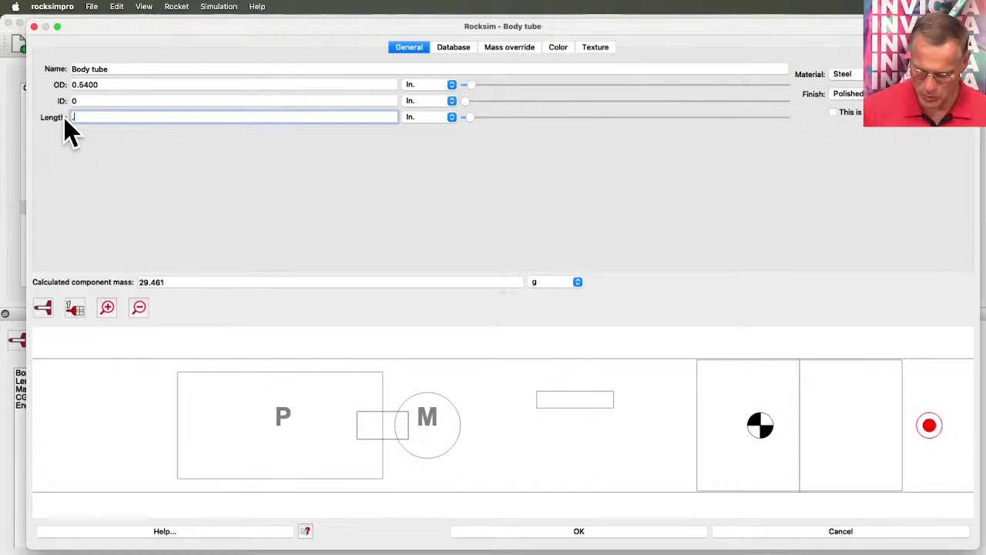
pyautogui.write('.6')
pyautogui.press('Return')
pyautogui.click(83, 117)
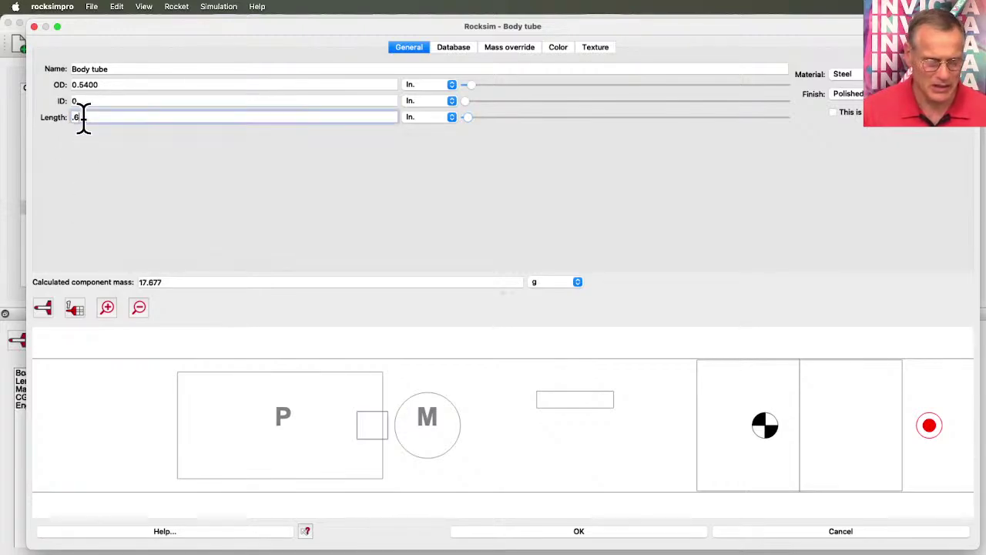
pyautogui.write('5')
pyautogui.press('Return')
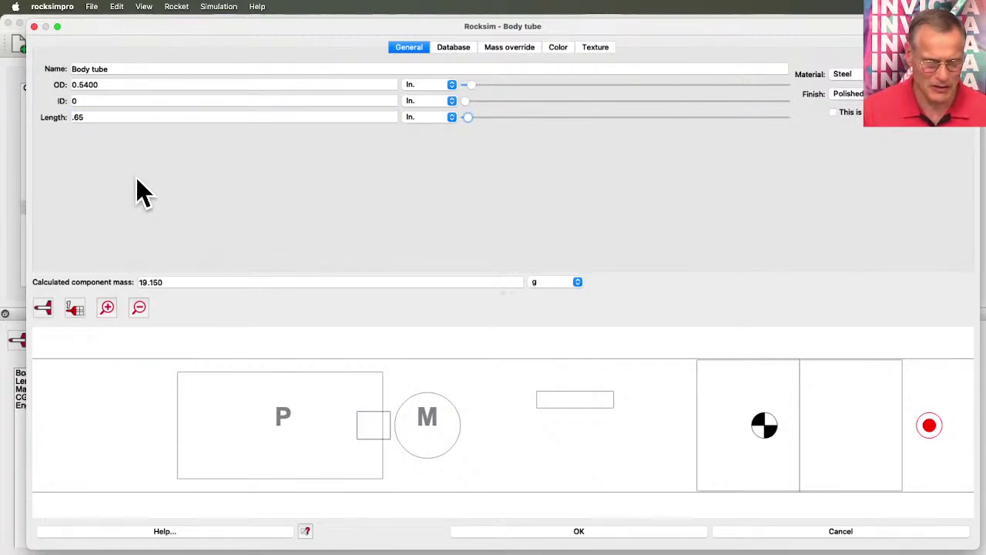
pyautogui.click(87, 117)
pyautogui.write('5')
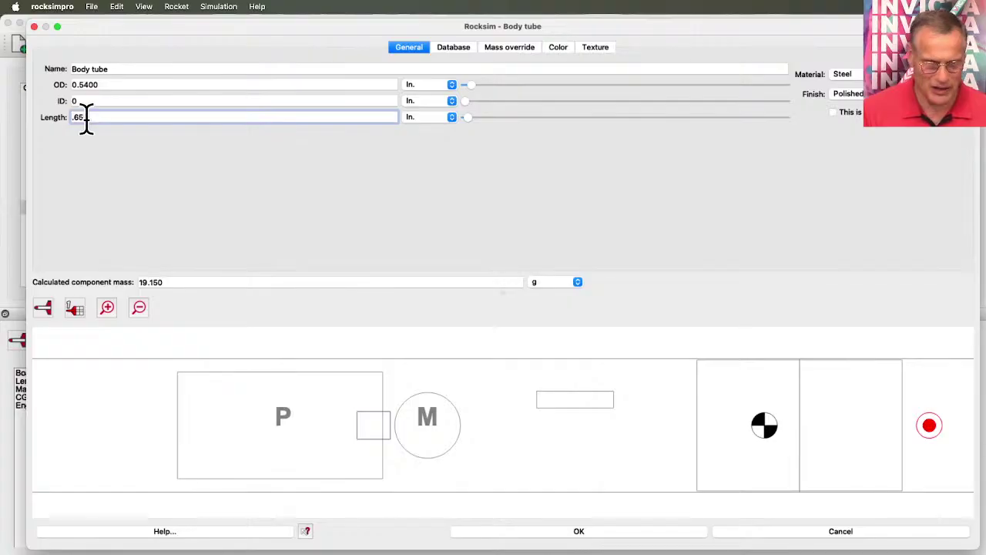
pyautogui.press('Return')
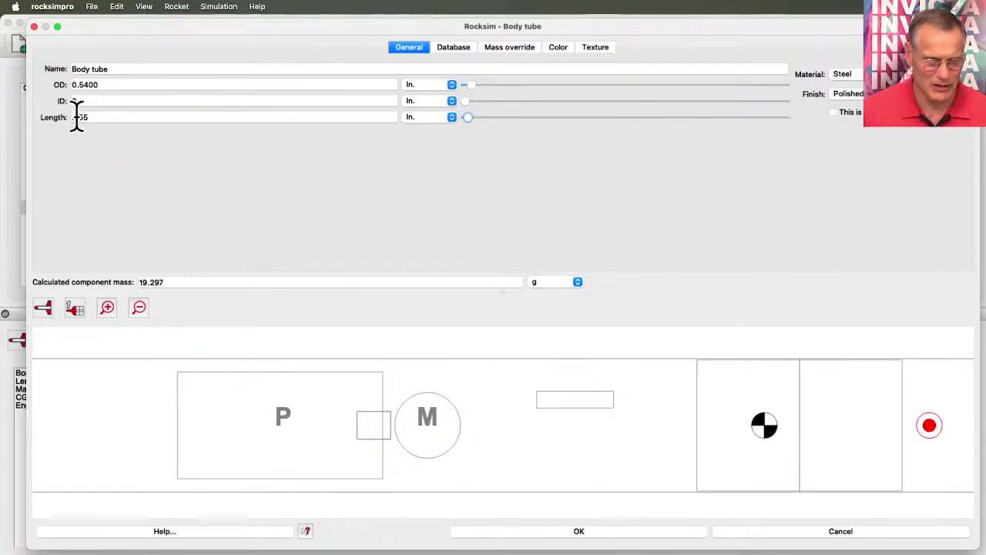
# - Try lengths of .66, .669 and .67 in. for the solid steel tube
pyautogui.moveTo(75, 117); pyautogui.dragTo(91, 118)
pyautogui.write('66')
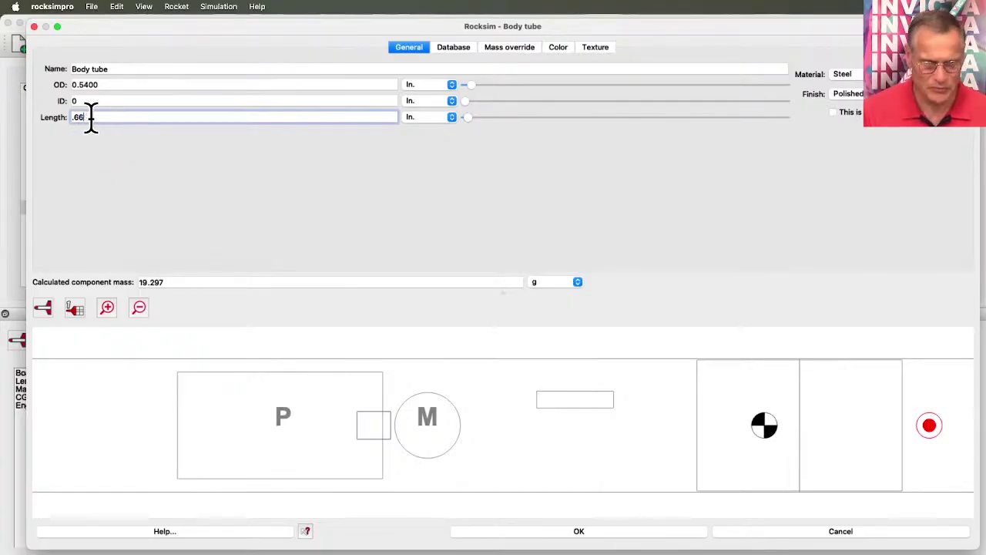
pyautogui.press('Return')
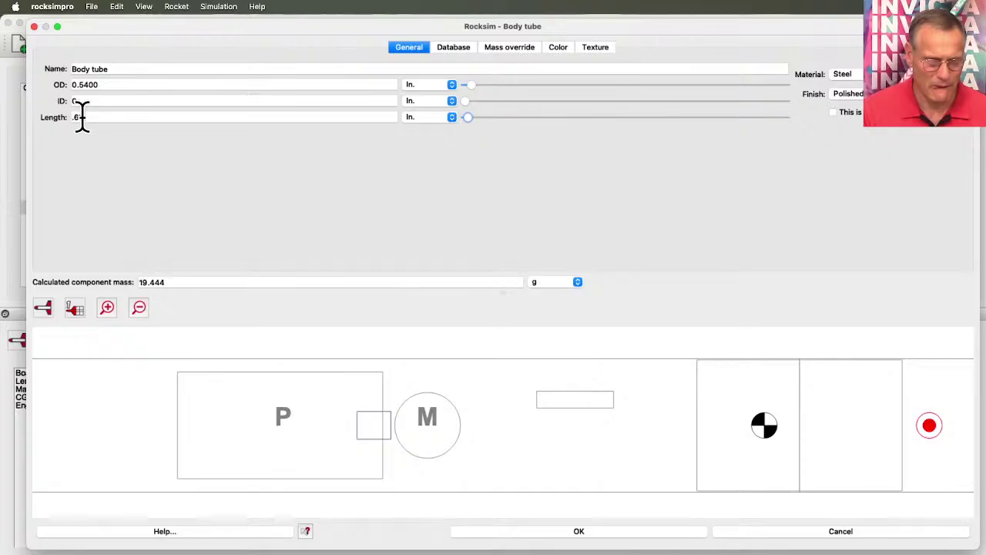
pyautogui.click(83, 117)
pyautogui.press('BackSpace')
pyautogui.write('7')
pyautogui.press('Return')
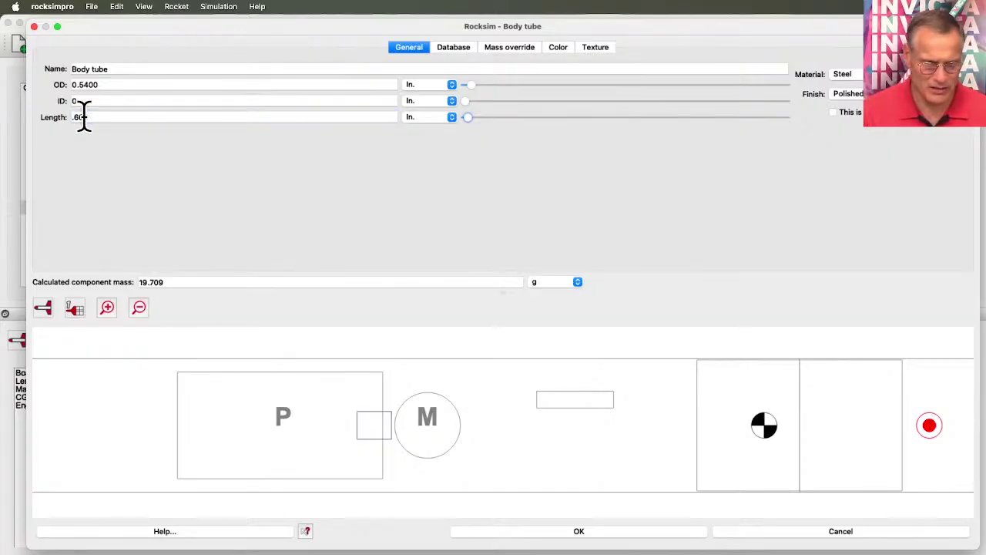
pyautogui.click(84, 116)
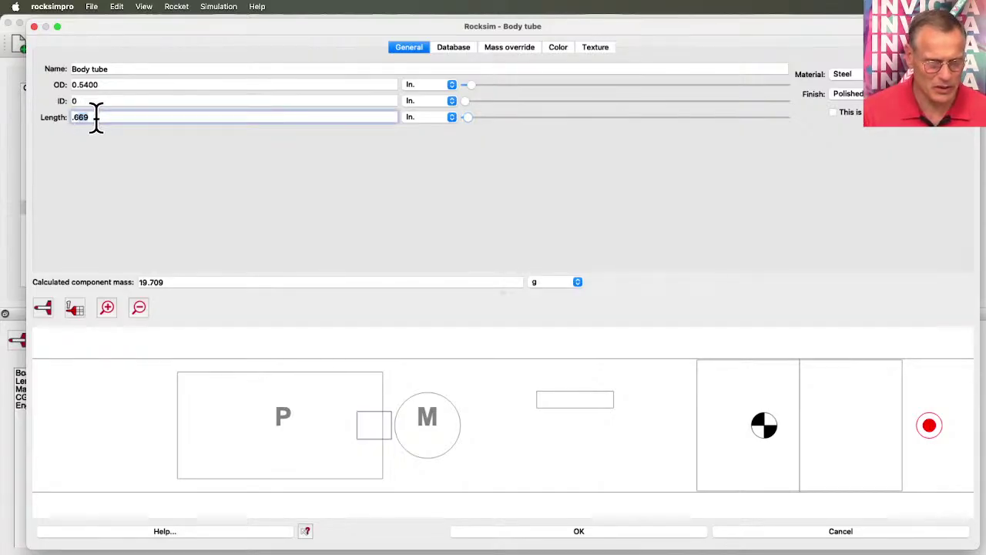
pyautogui.press('Return')
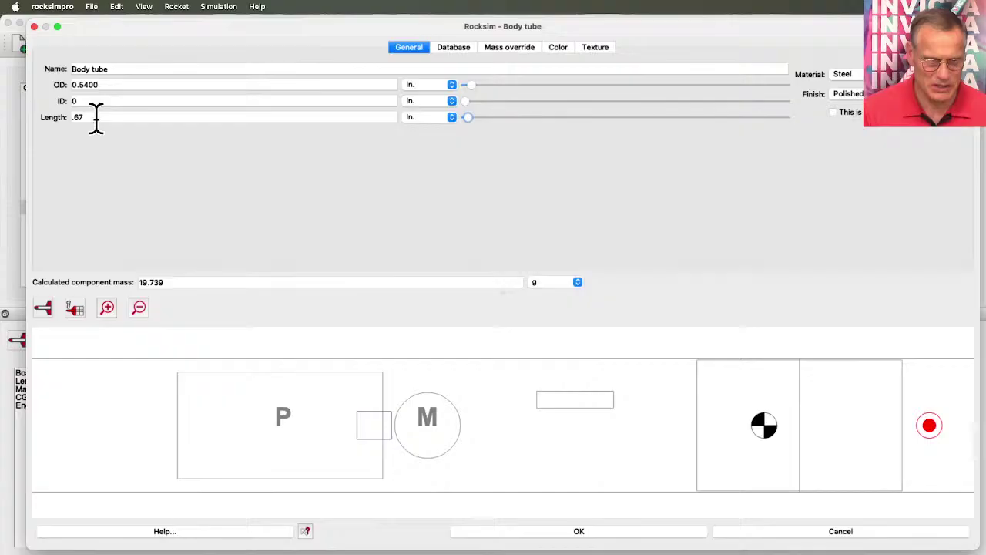
# - Set the solid steel tube's length to .68 in
pyautogui.doubleClick(170, 282)
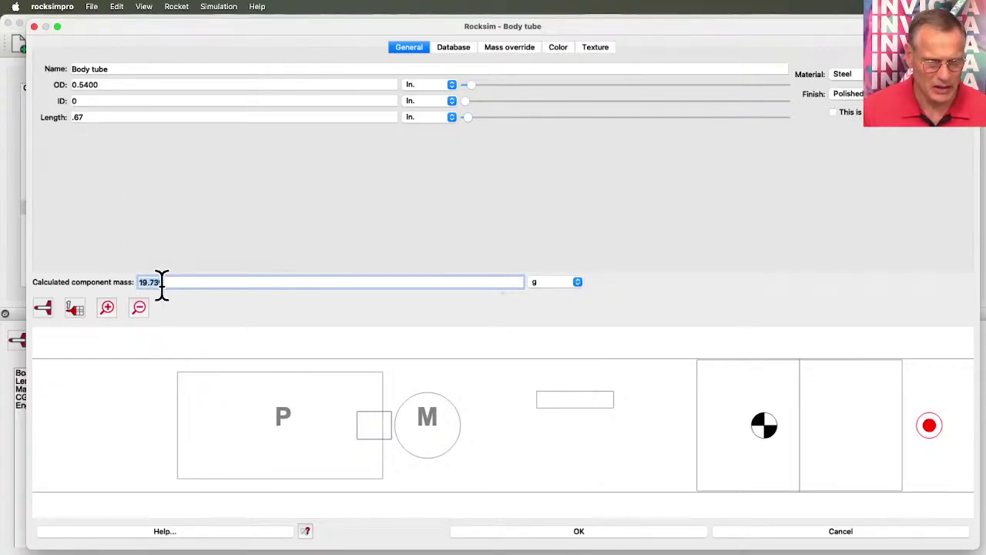
pyautogui.click(83, 117)
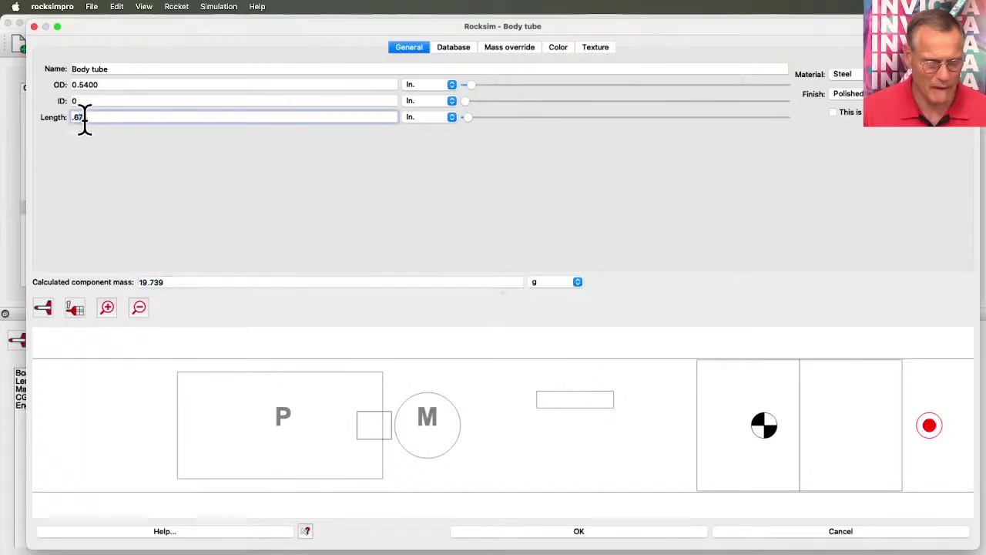
pyautogui.press('Return')
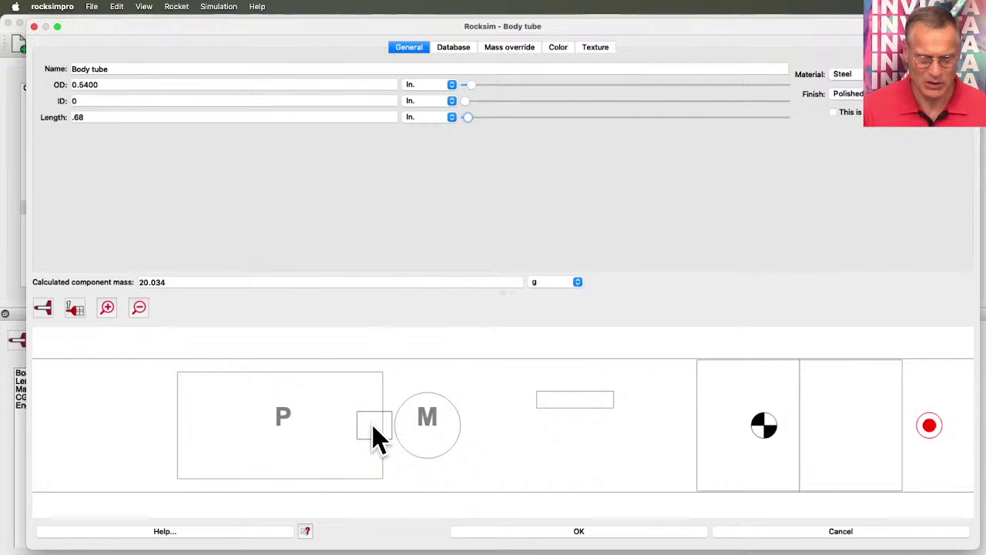
# - Change the steel tube's 2D color to the basic orange-red, #ff5500
pyautogui.click(557, 50)
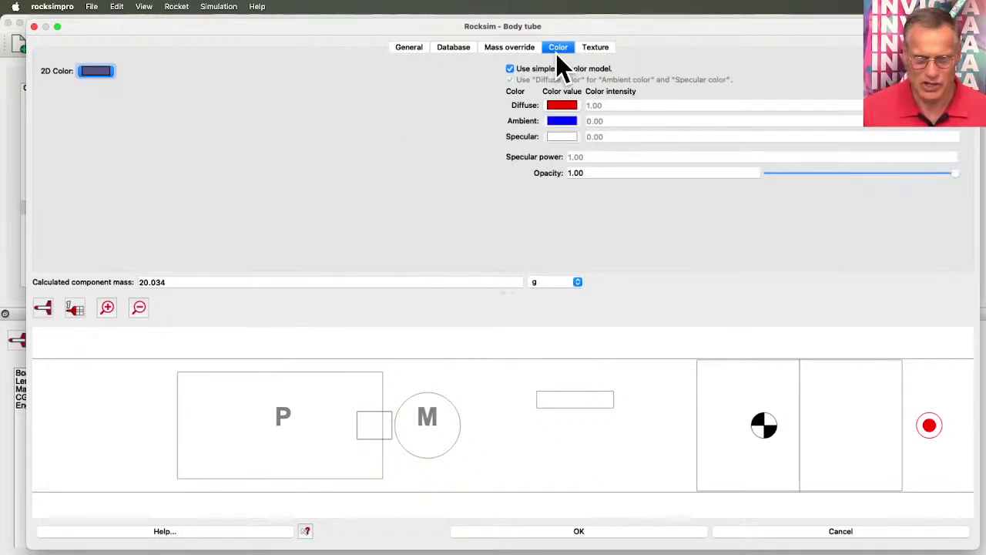
pyautogui.click(93, 72)
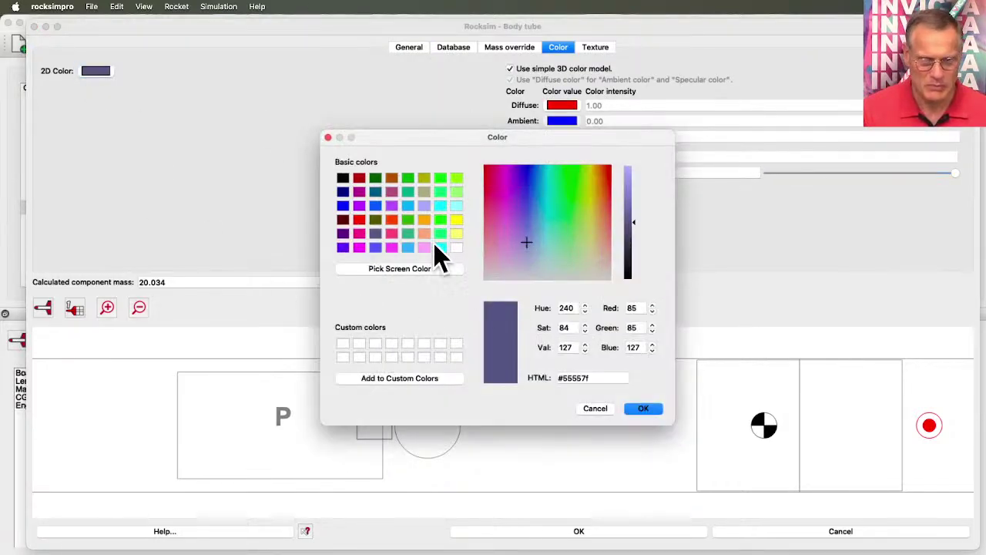
pyautogui.click(391, 221)
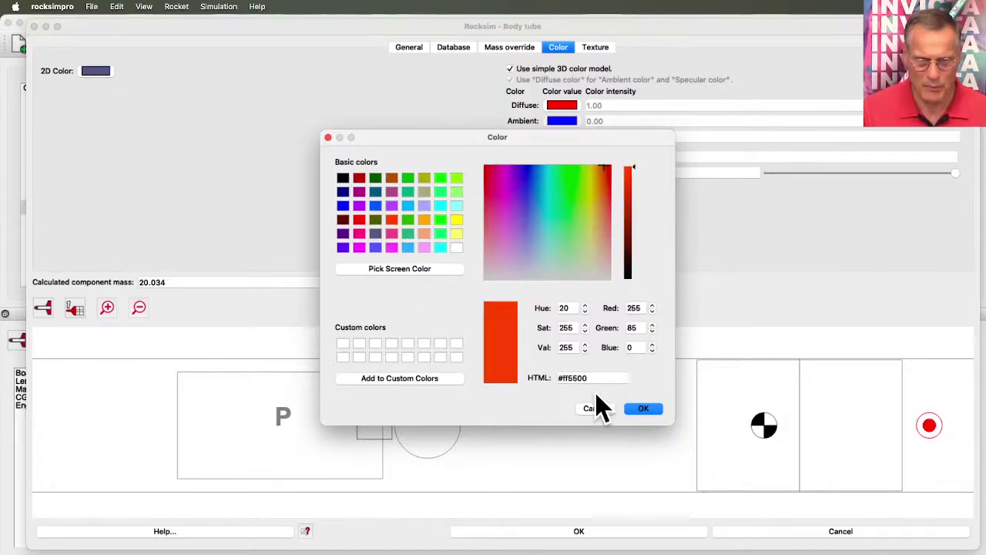
pyautogui.click(637, 408)
# - Set the steel tube's 3D diffuse color to purple and accept the body tube's settings
pyautogui.click(560, 106)
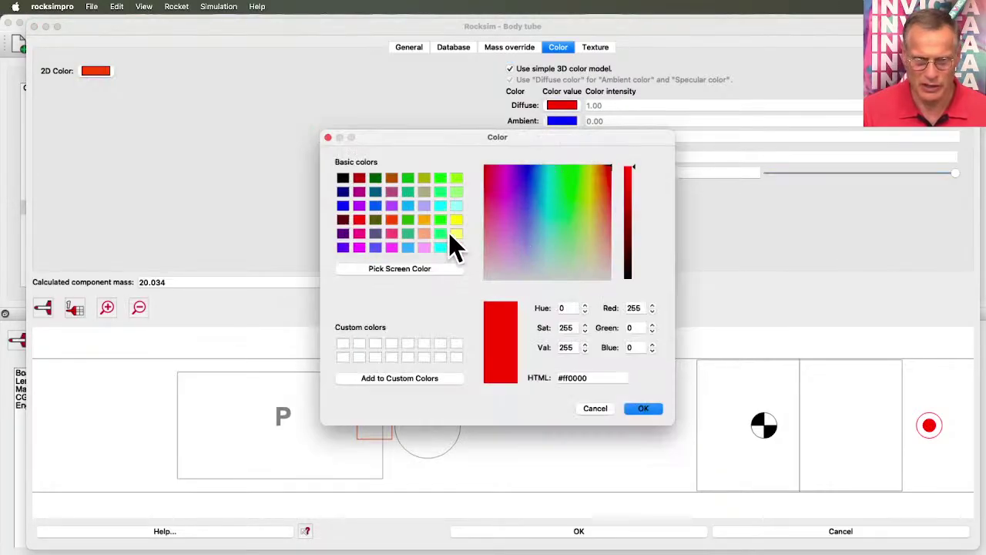
pyautogui.click(394, 206)
pyautogui.click(642, 410)
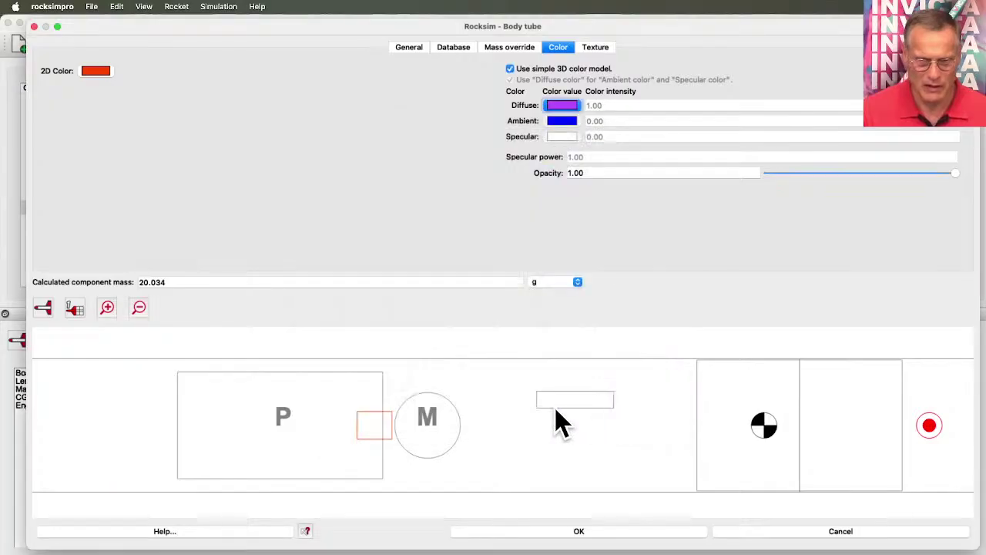
pyautogui.scroll(-5, 417, 422)
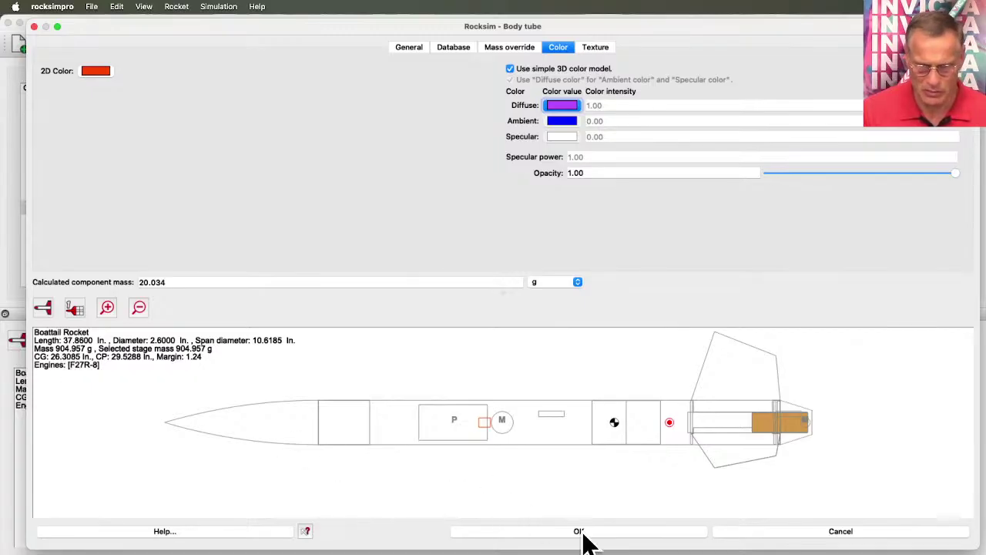
pyautogui.click(582, 532)
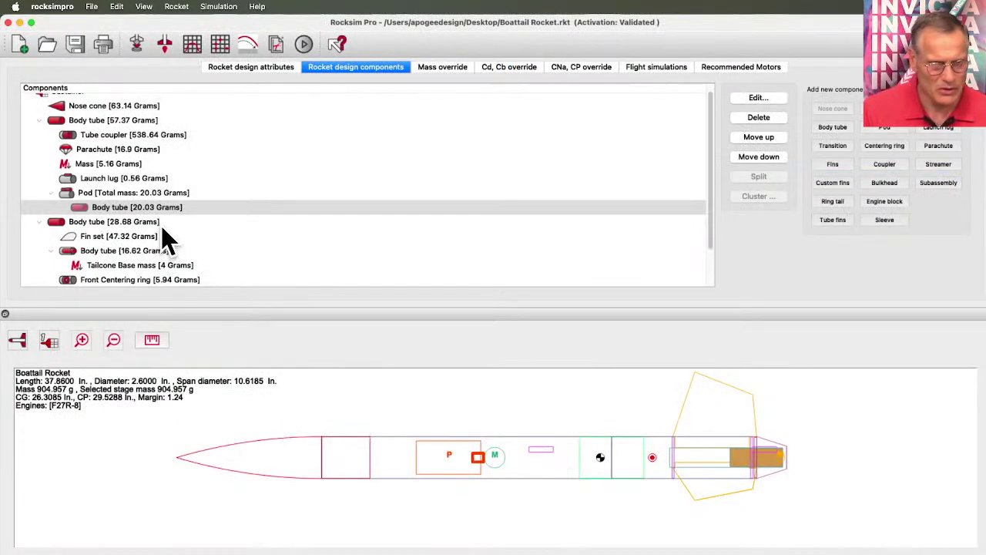
# - Turn off the mass and CG override on the tube coupler so its calculated mass is used
pyautogui.scroll(-2, 235, 258)
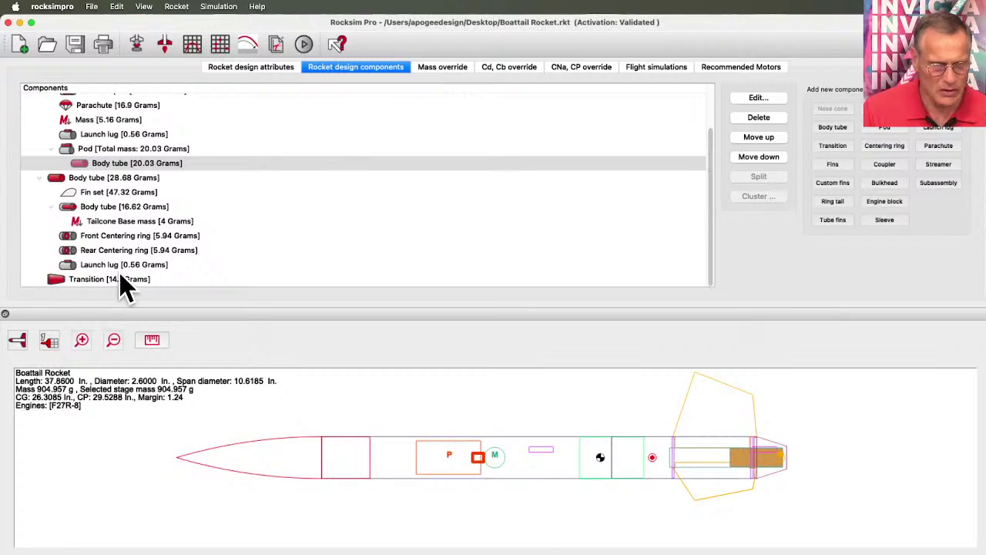
pyautogui.scroll(3, 162, 242)
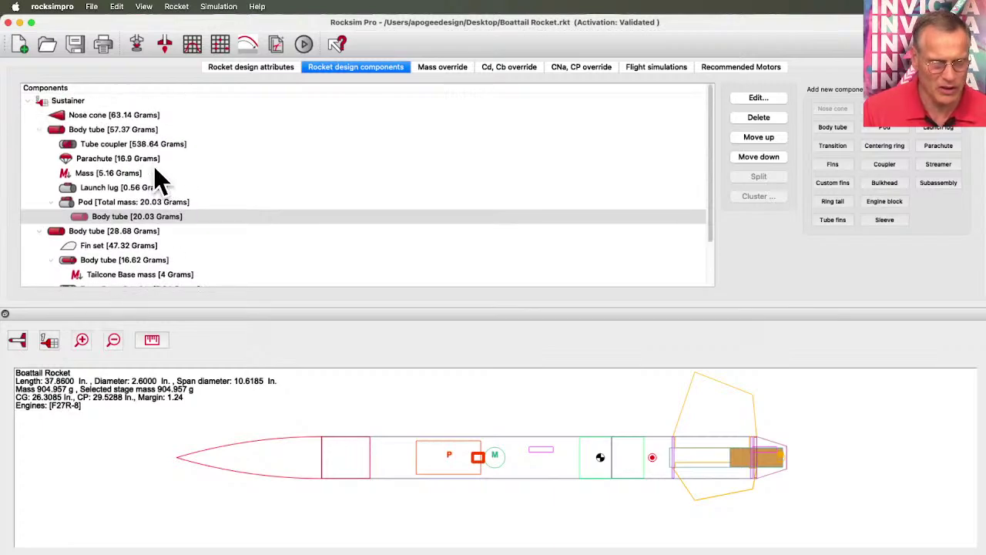
pyautogui.click(116, 144)
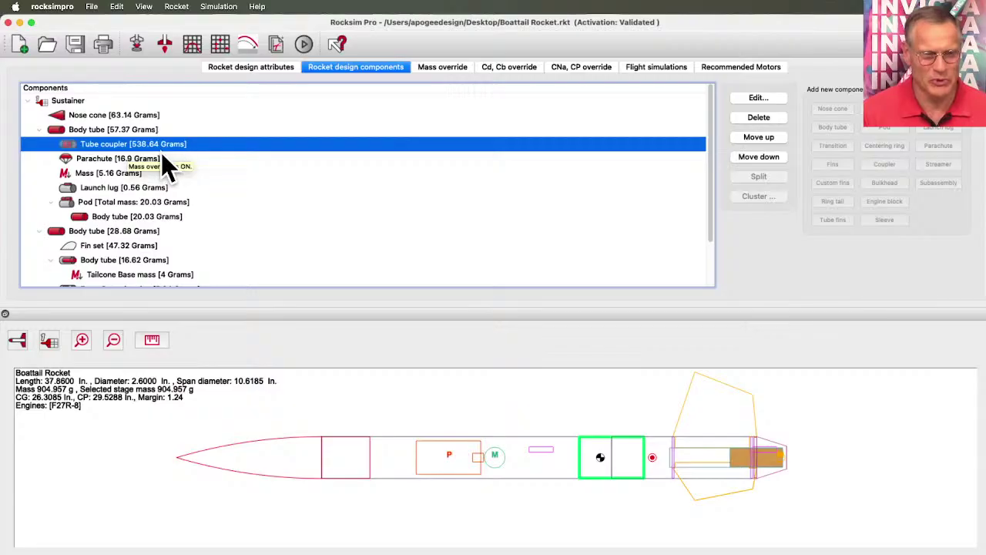
pyautogui.doubleClick(111, 145)
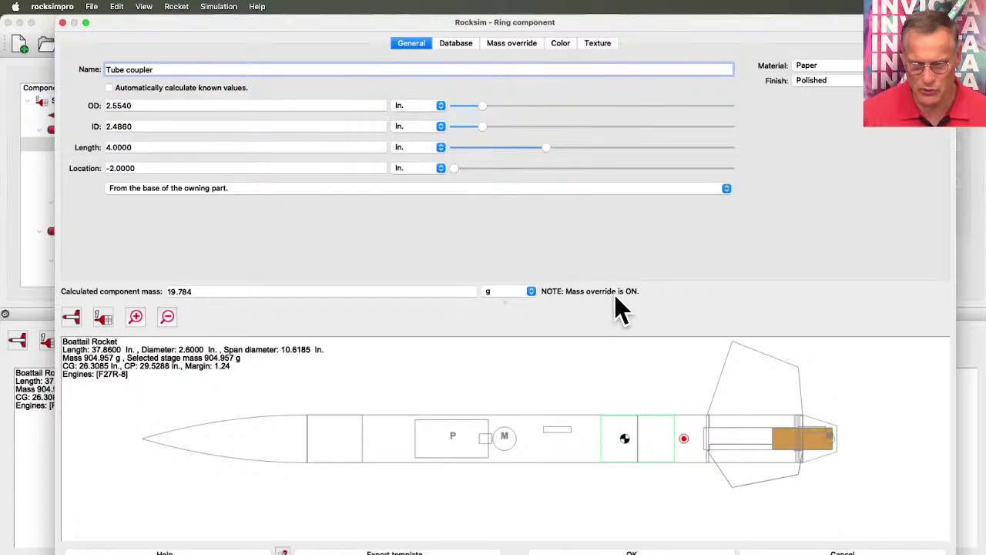
pyautogui.click(518, 45)
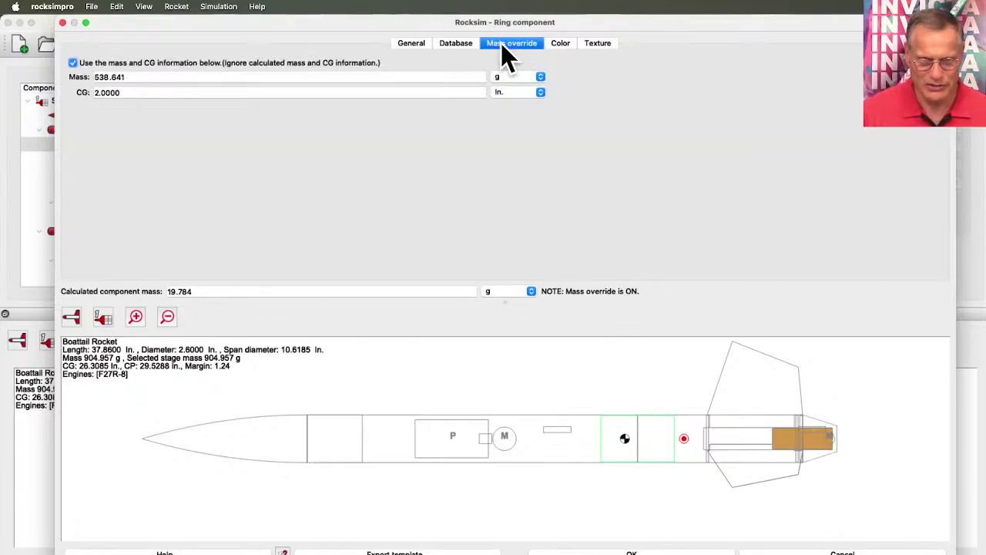
pyautogui.click(74, 63)
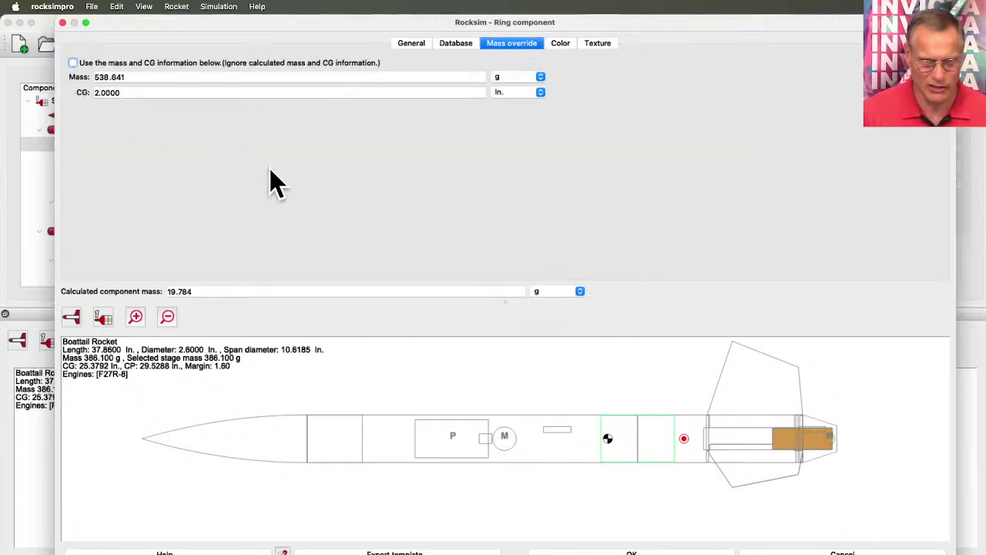
pyautogui.doubleClick(195, 292)
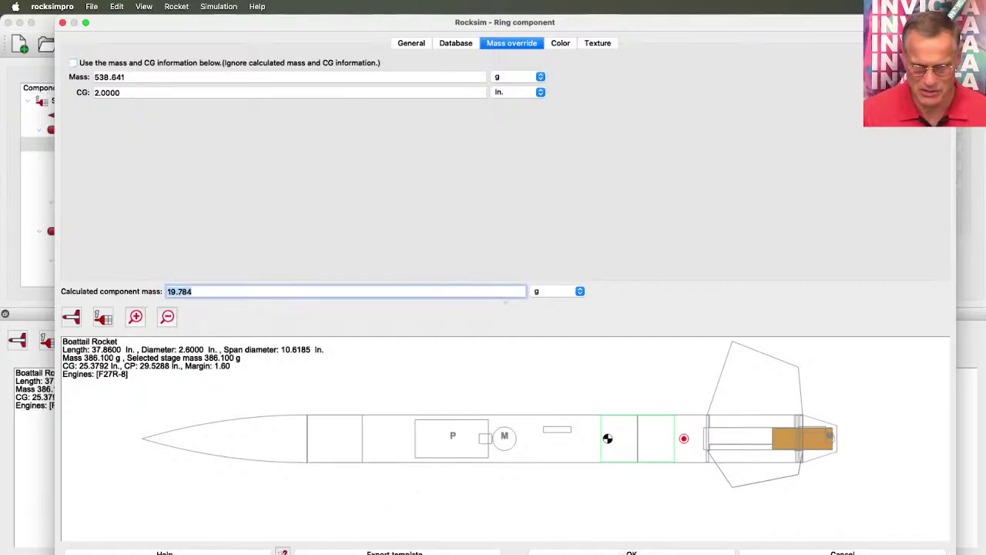
pyautogui.click(632, 553)
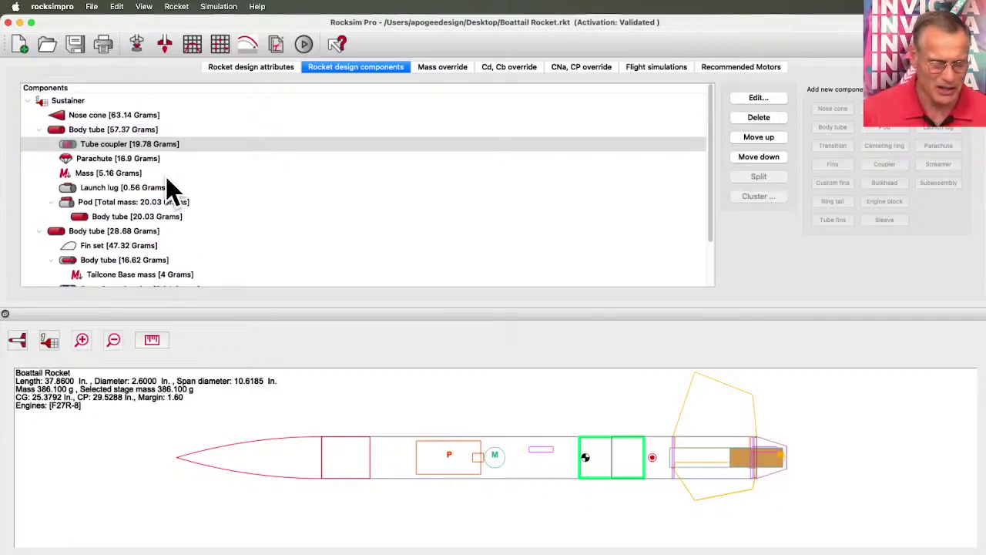
# - Rename the steel body tube inside the pod as "drop Mass"
pyautogui.scroll(-3, 144, 133)
pyautogui.scroll(3, 154, 143)
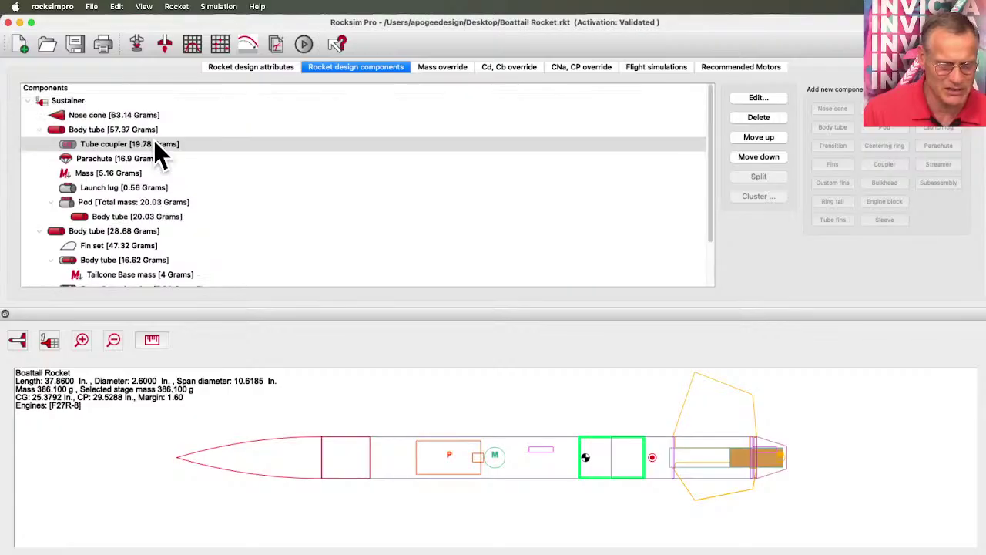
pyautogui.moveTo(709, 145); pyautogui.dragTo(710, 184)
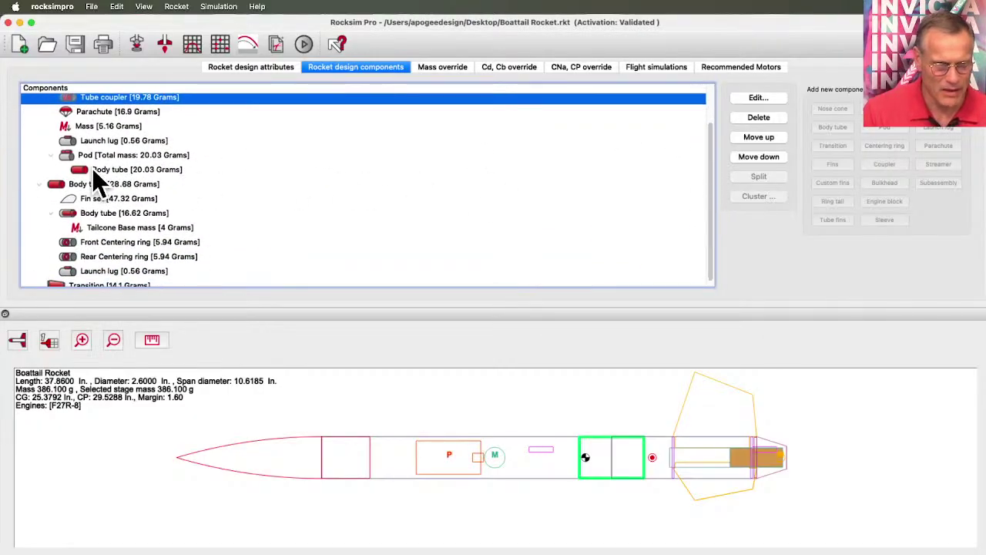
pyautogui.click(123, 171)
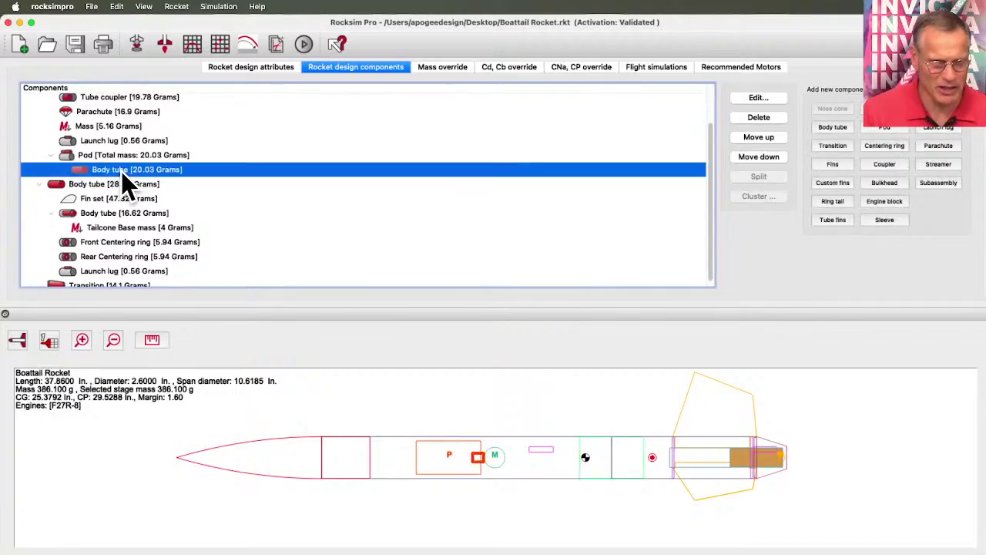
pyautogui.doubleClick(122, 172)
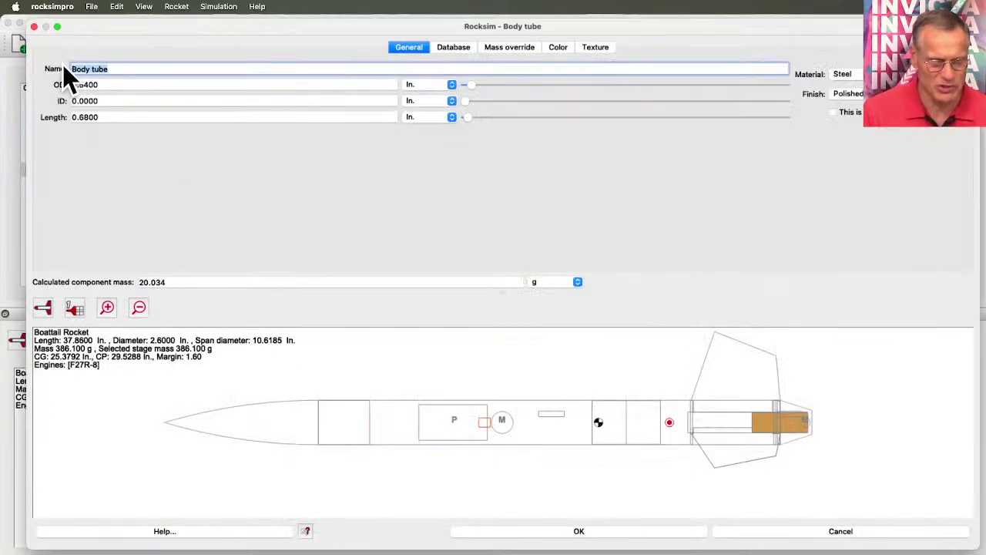
pyautogui.write('s')
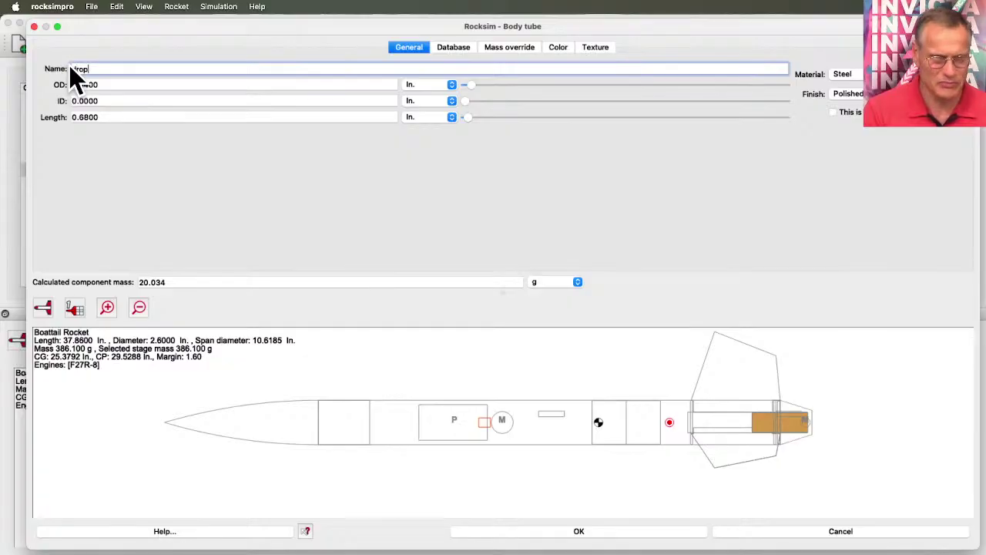
pyautogui.write('rop Mass')
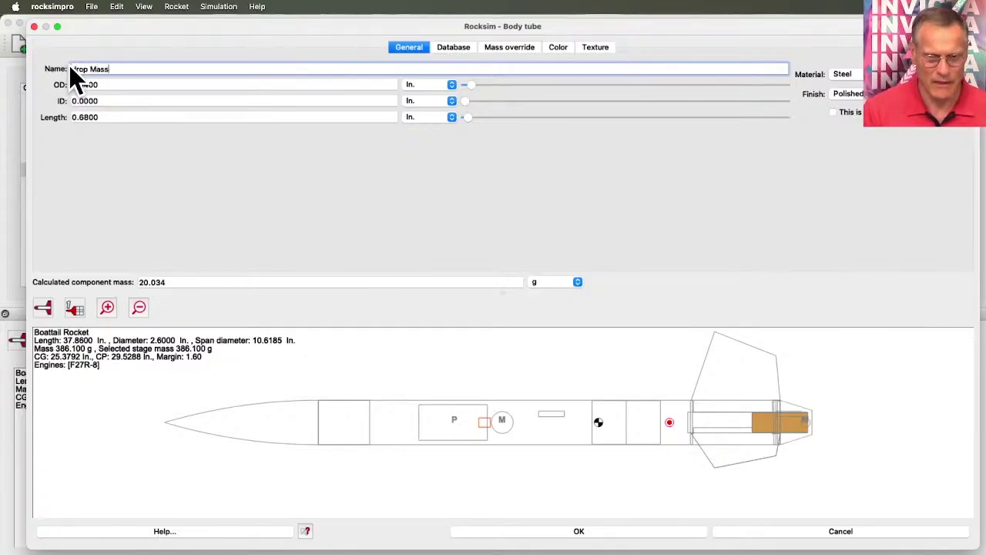
pyautogui.click(519, 534)
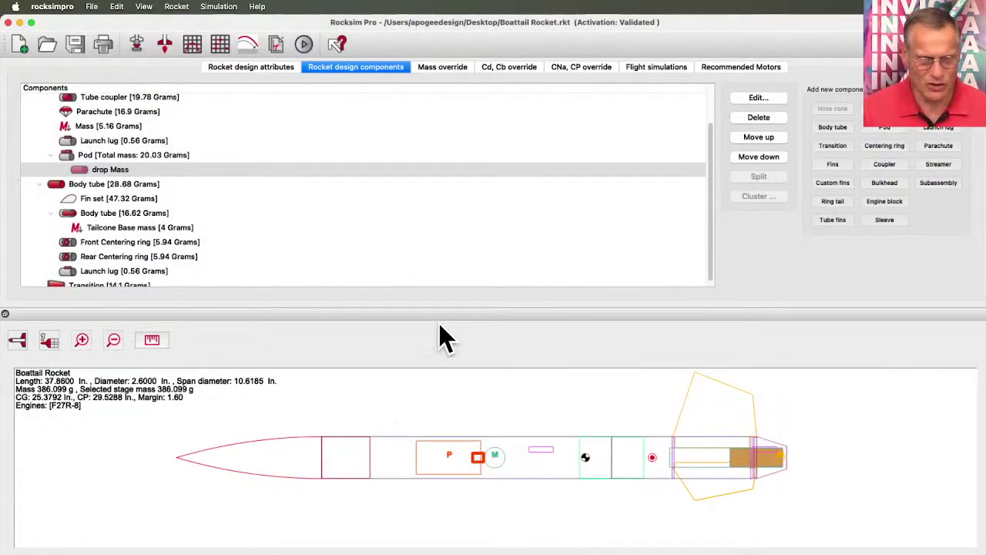
# - Run a flight simulation of the rocket and set up its plot with Alt AGL and Mass against Time
pyautogui.click(165, 44)
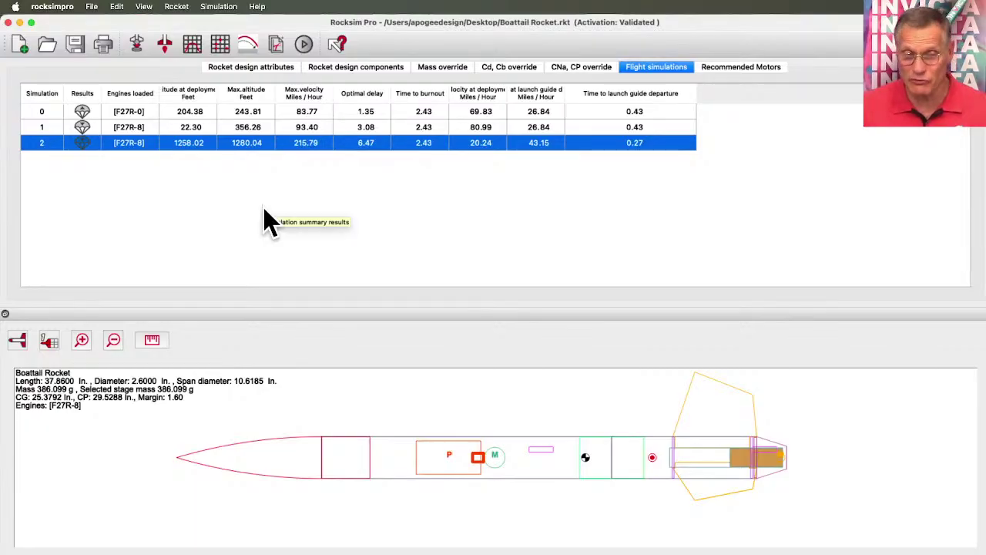
pyautogui.click(193, 48)
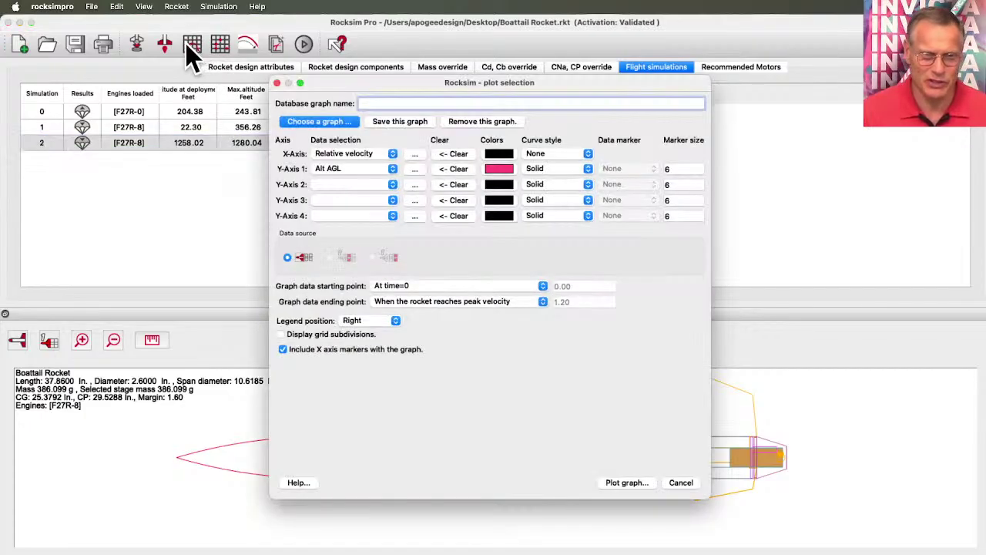
pyautogui.moveTo(346, 82); pyautogui.dragTo(262, 65)
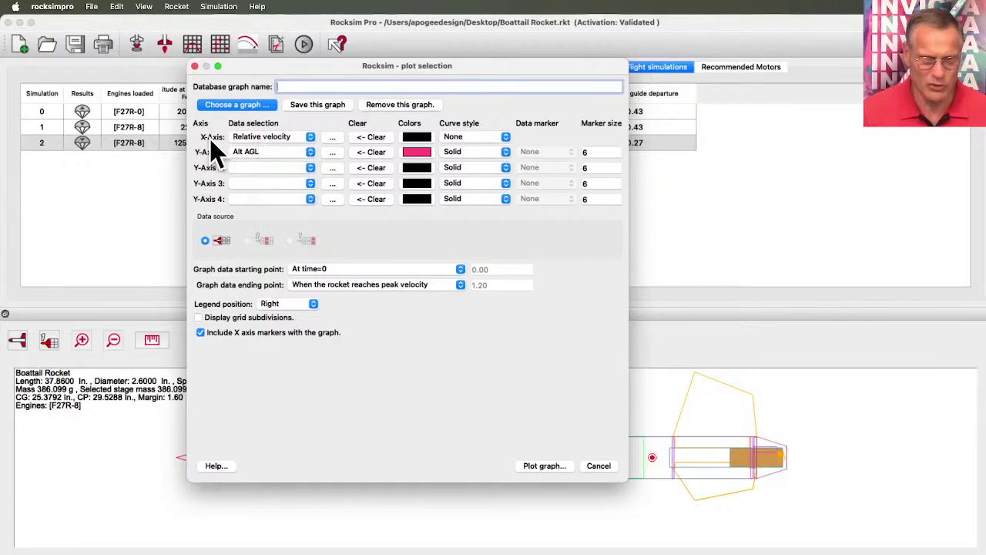
pyautogui.click(279, 136)
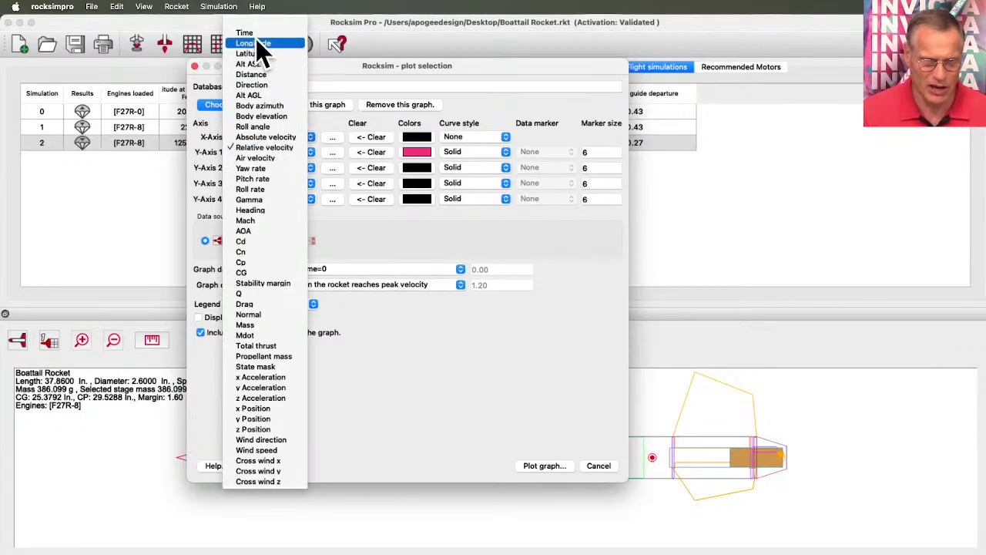
pyautogui.click(255, 33)
pyautogui.click(262, 152)
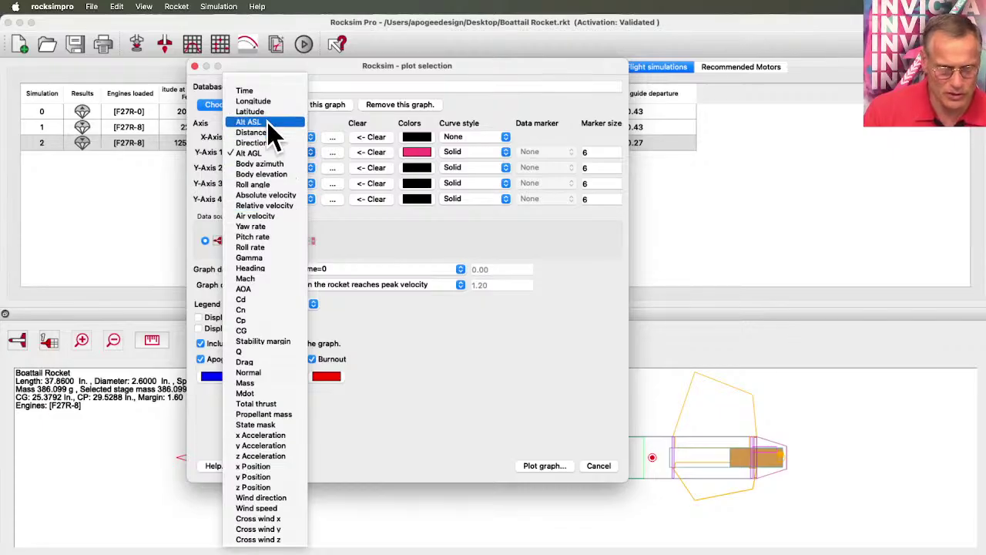
pyautogui.click(265, 153)
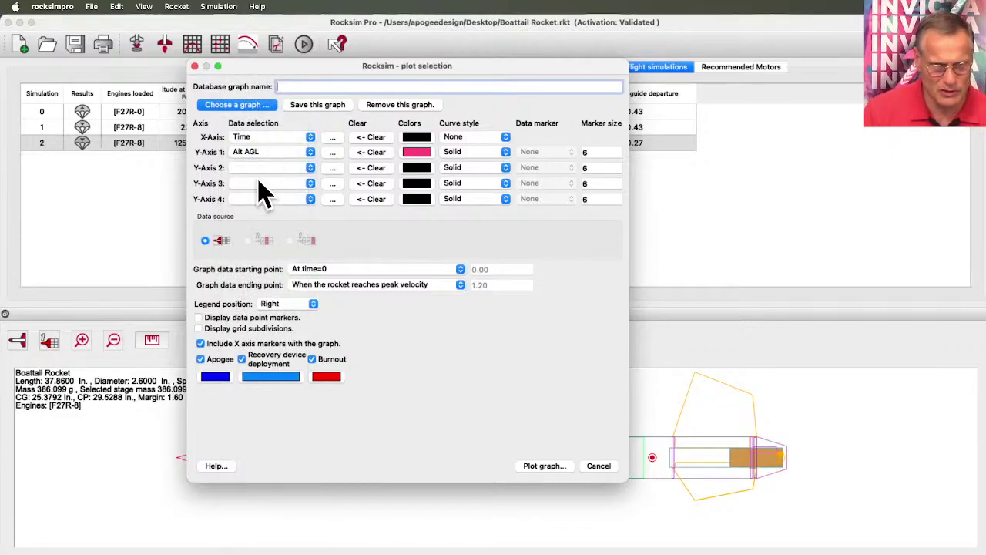
pyautogui.click(256, 168)
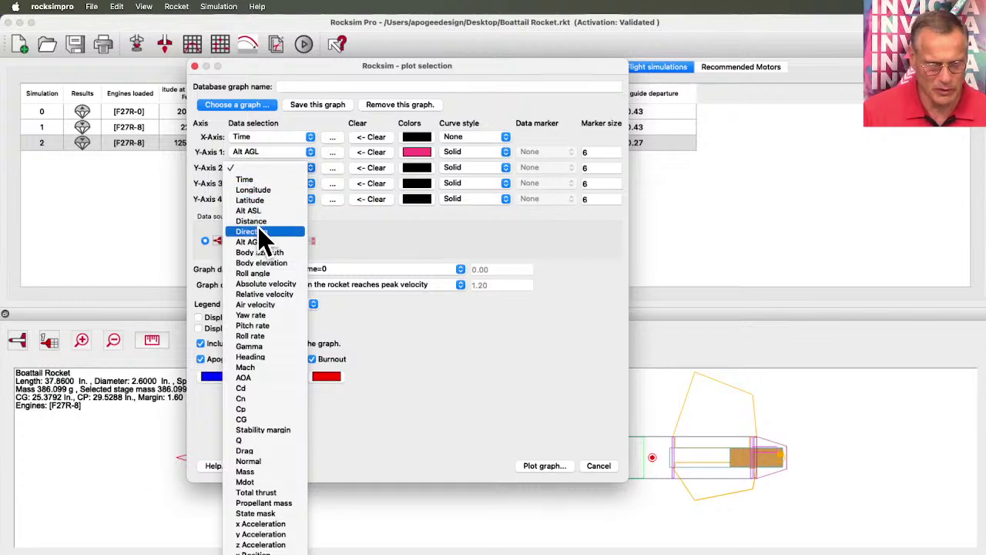
pyautogui.click(253, 472)
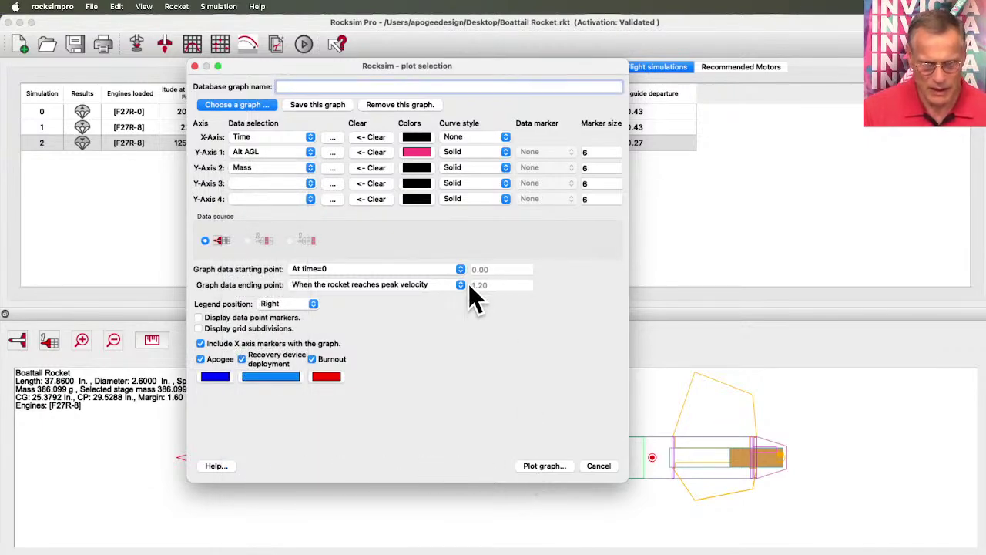
# - Set the graph data to end at the end of the data and plot the altitude and mass curves
pyautogui.click(402, 286)
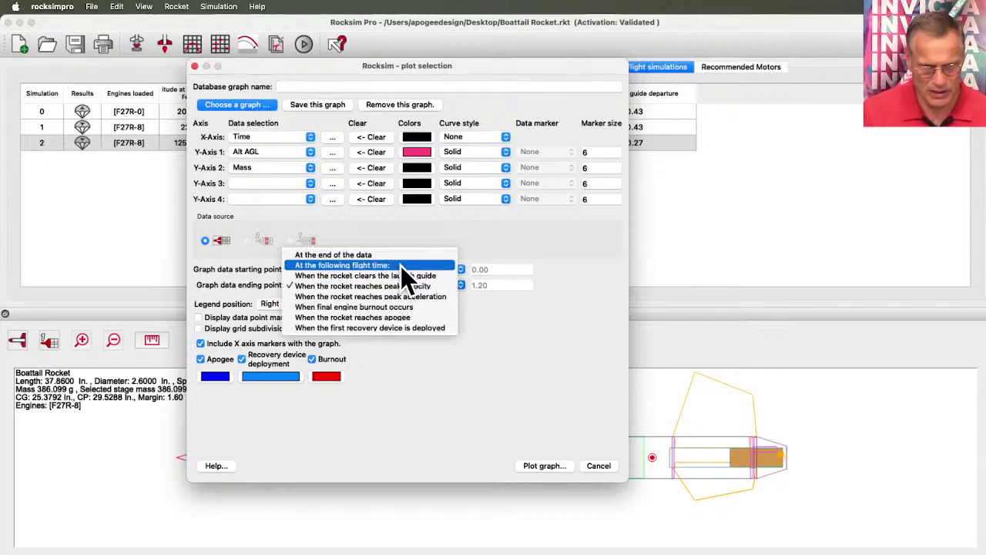
pyautogui.click(397, 255)
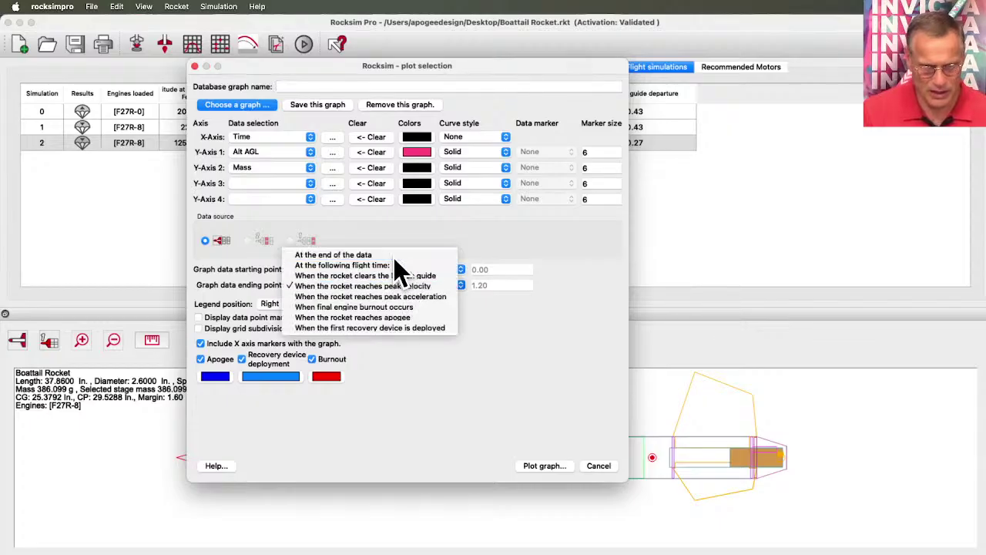
pyautogui.click(555, 467)
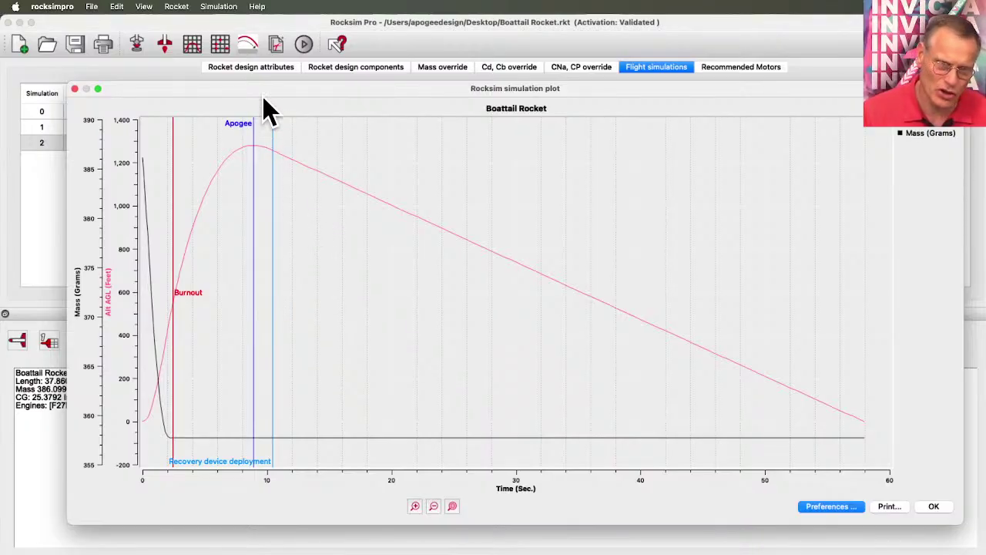
pyautogui.moveTo(262, 91); pyautogui.dragTo(284, 89)
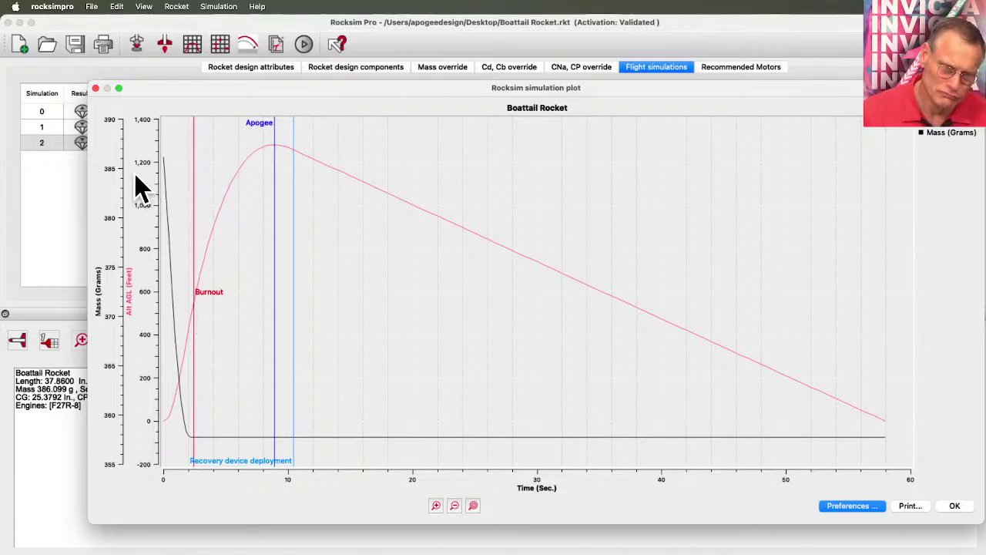
pyautogui.moveTo(198, 396); pyautogui.dragTo(308, 380)
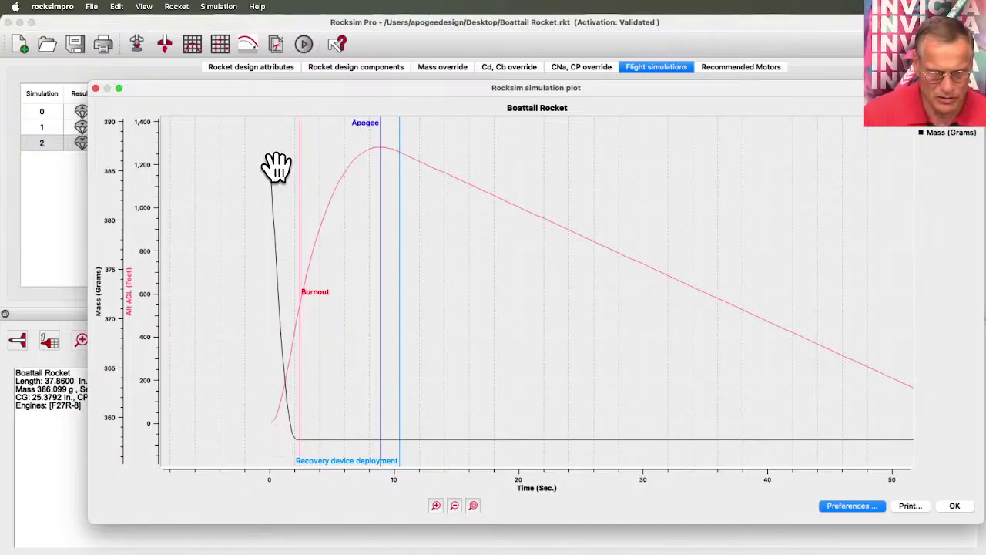
# - Add Total thrust as the third Y-axis in blue, #0055ff, and replot the graph
pyautogui.click(859, 506)
pyautogui.click(342, 200)
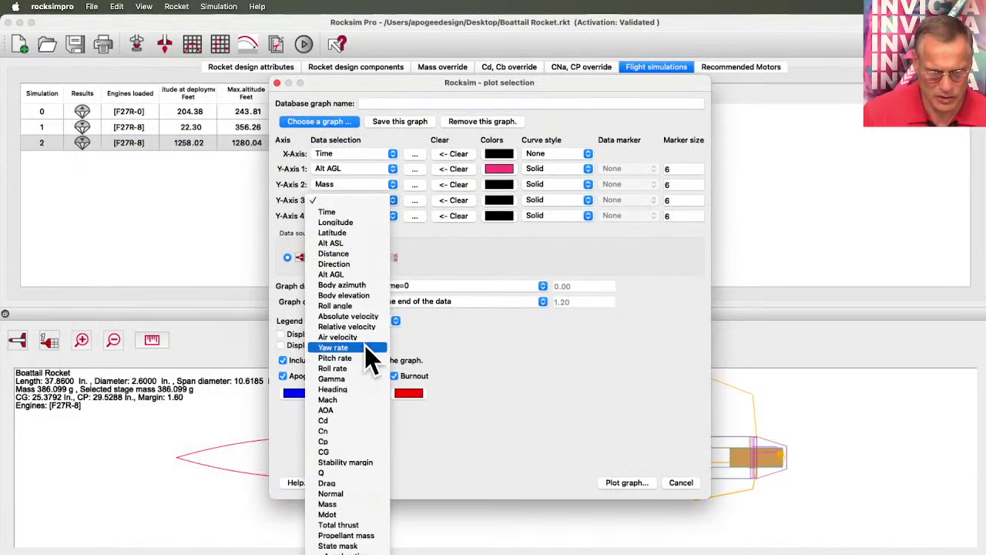
pyautogui.click(368, 529)
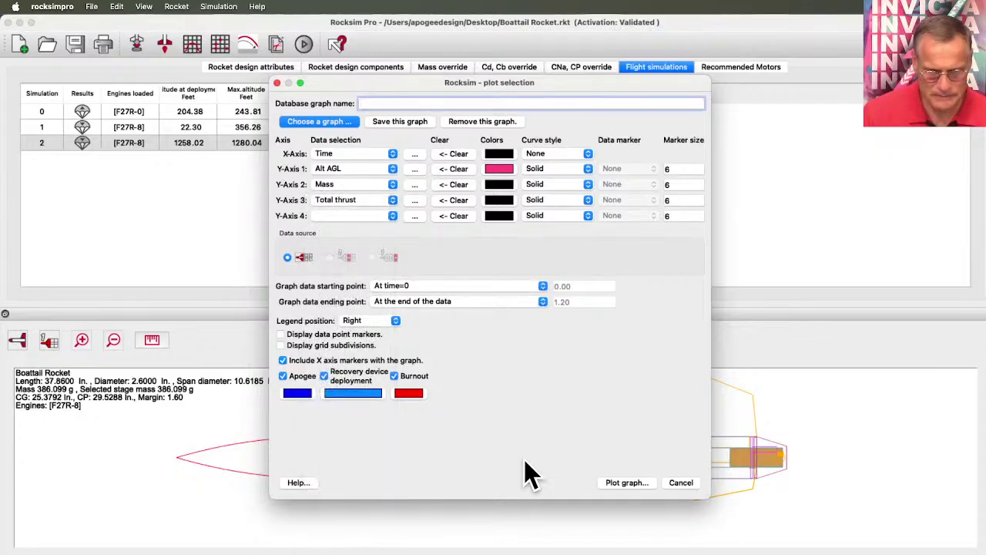
pyautogui.click(499, 200)
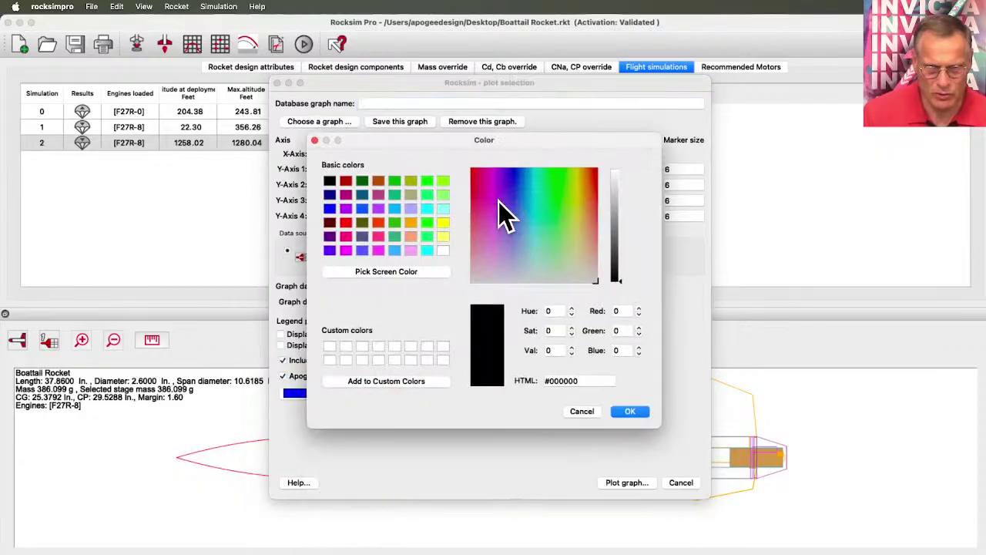
pyautogui.click(363, 209)
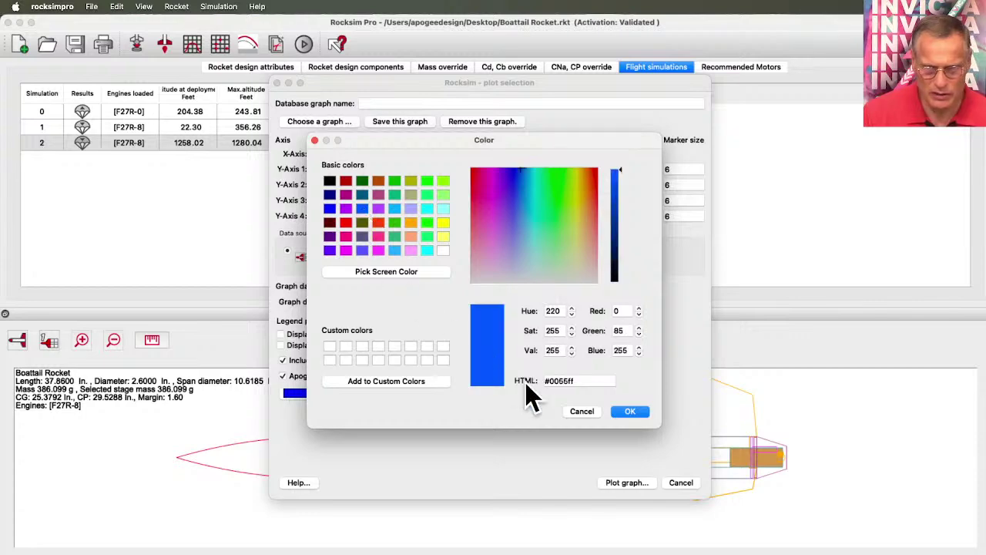
pyautogui.click(631, 413)
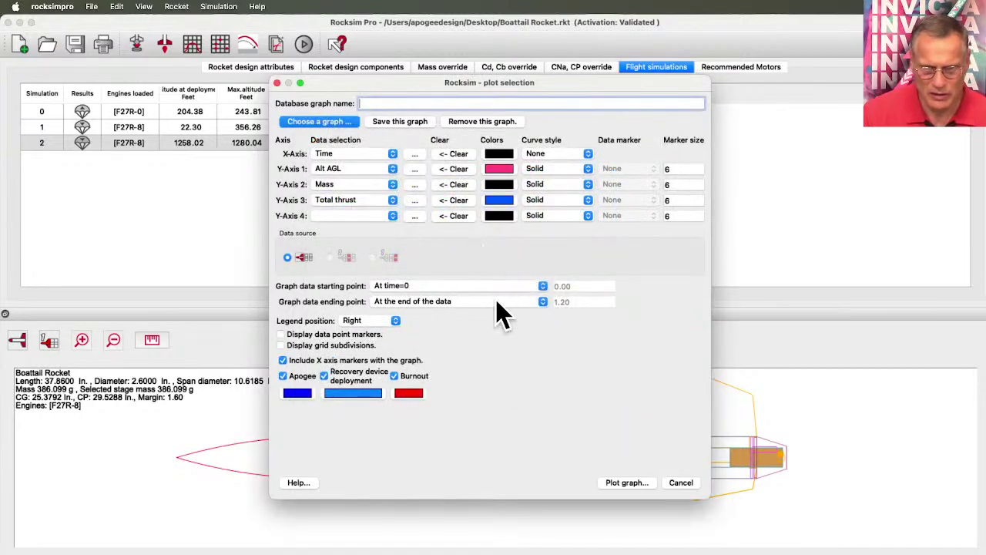
pyautogui.click(624, 484)
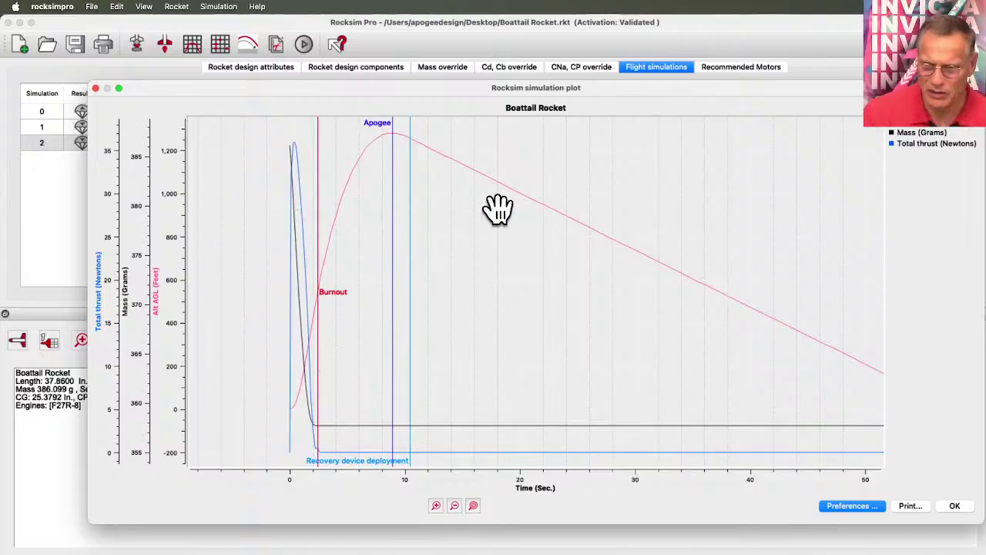
# - Examine how the mass curve behaves at motor burnout, apogee and recovery device deployment, then close the plot
pyautogui.click(436, 505)
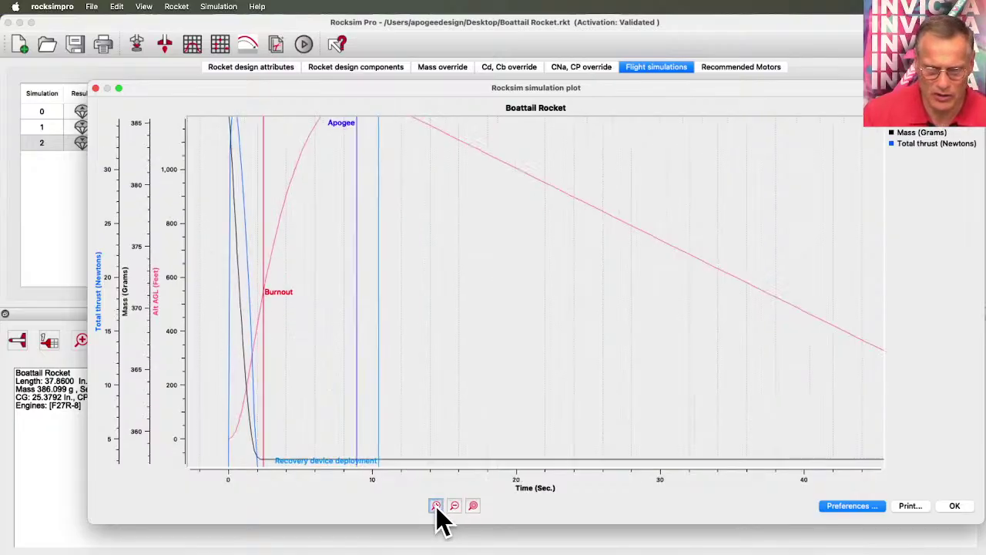
pyautogui.click(435, 505)
pyautogui.moveTo(246, 374); pyautogui.dragTo(548, 379)
pyautogui.scroll(-8, 527, 347)
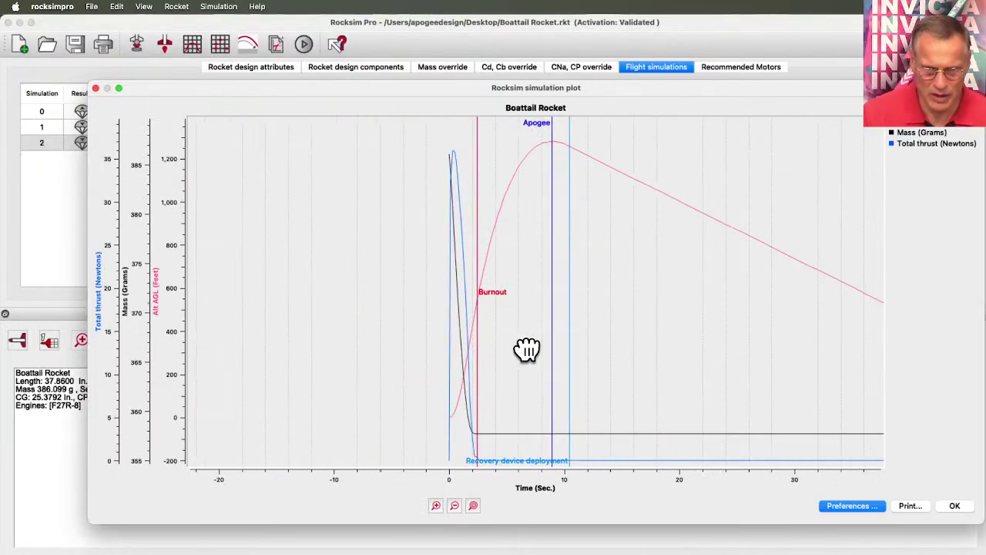
pyautogui.moveTo(526, 347); pyautogui.dragTo(511, 311)
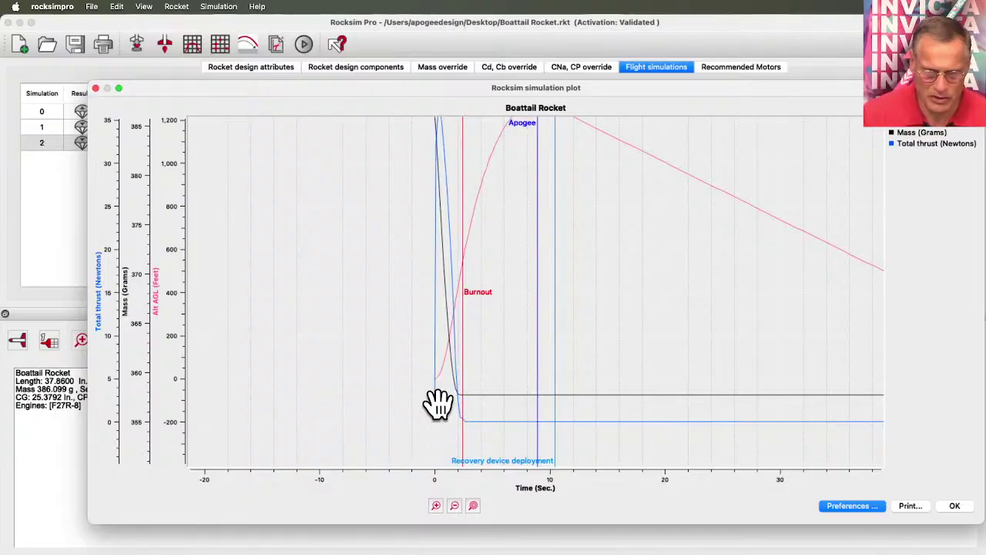
pyautogui.moveTo(451, 265); pyautogui.dragTo(452, 313)
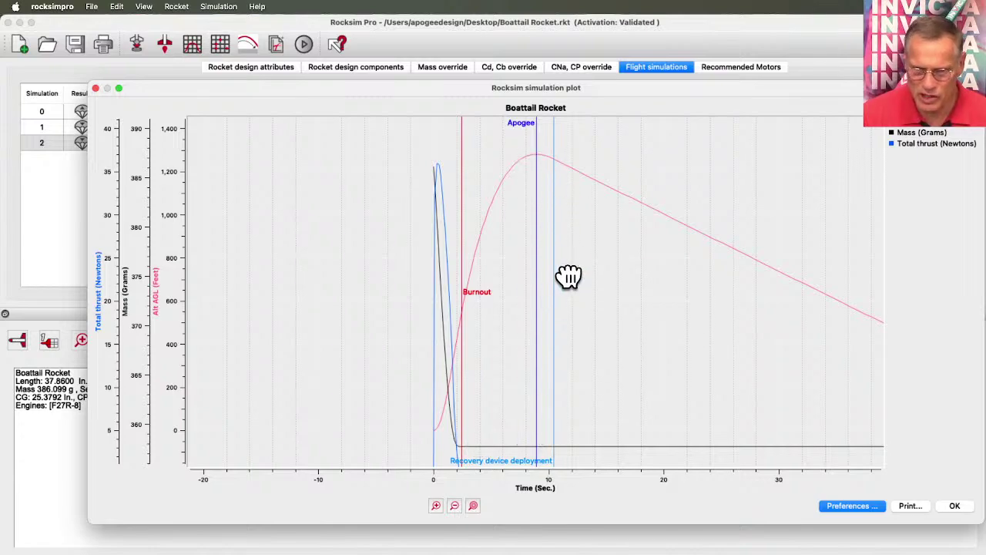
pyautogui.moveTo(568, 278); pyautogui.dragTo(462, 333)
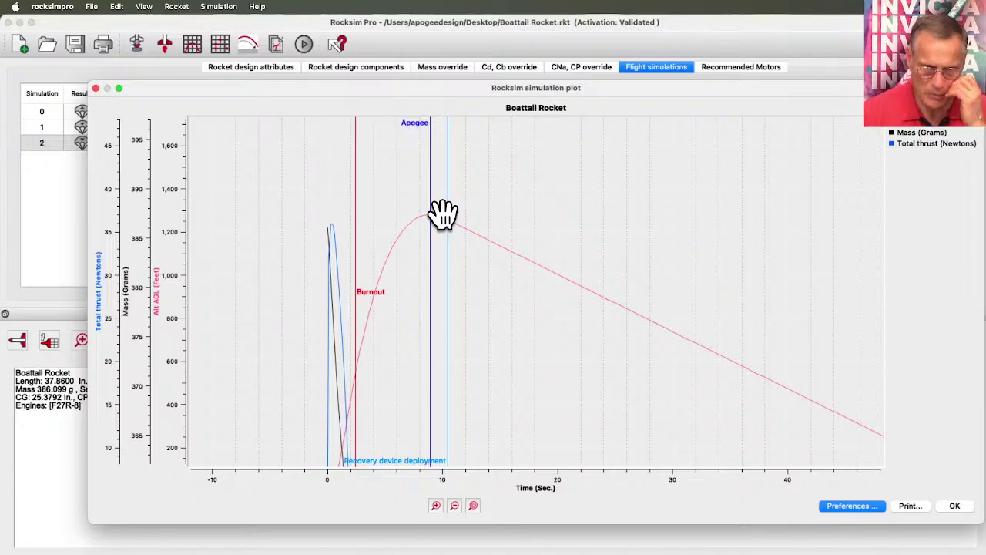
pyautogui.moveTo(451, 357); pyautogui.dragTo(458, 258)
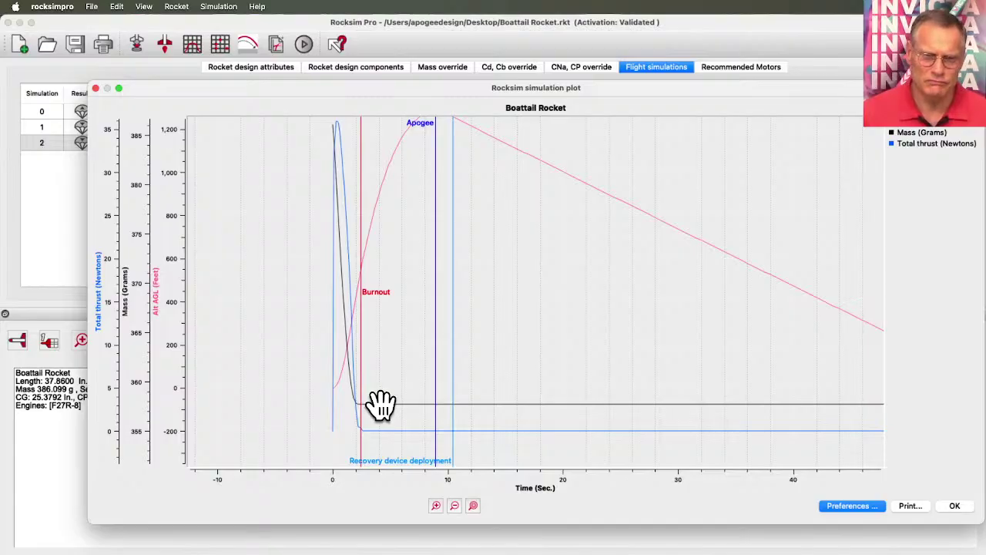
pyautogui.moveTo(375, 383); pyautogui.dragTo(377, 403)
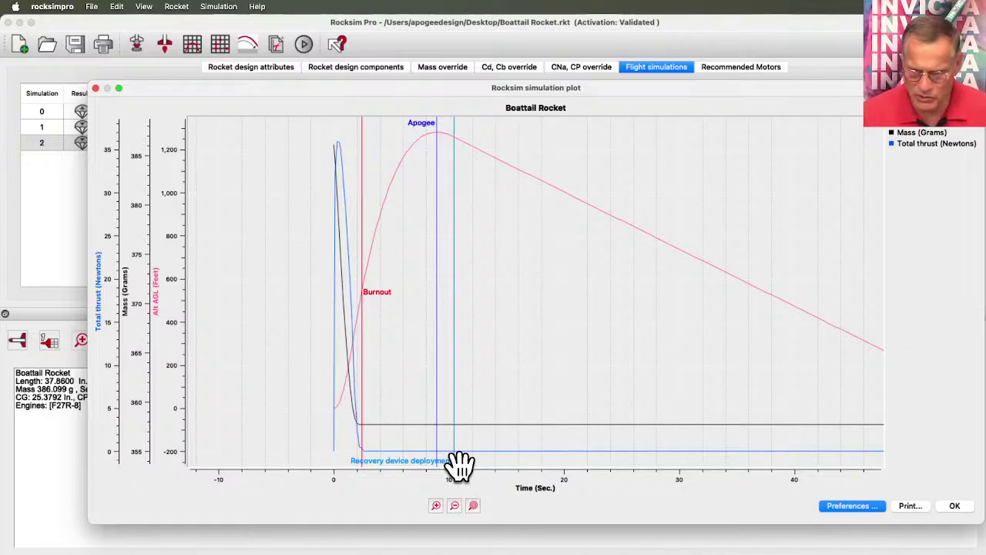
pyautogui.click(953, 507)
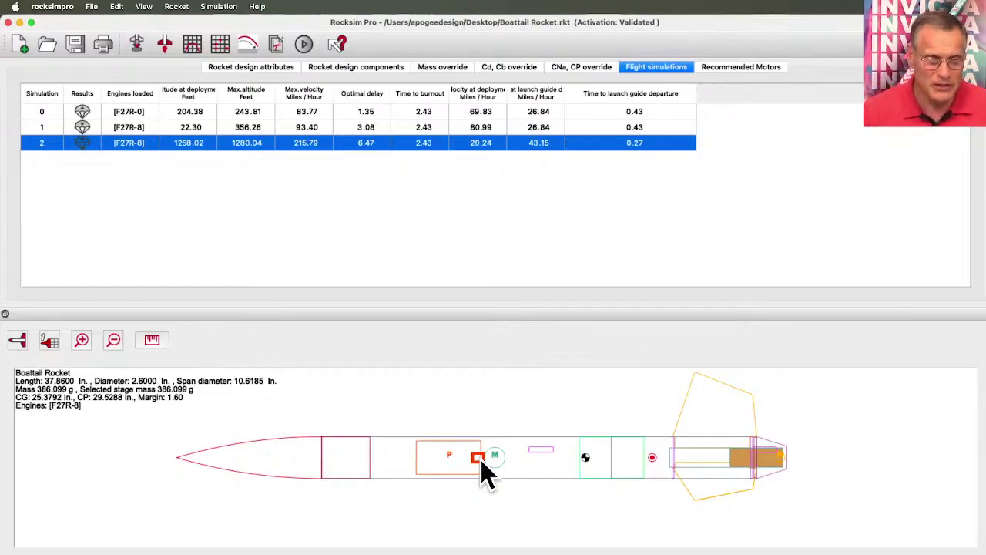
pyautogui.click(137, 43)
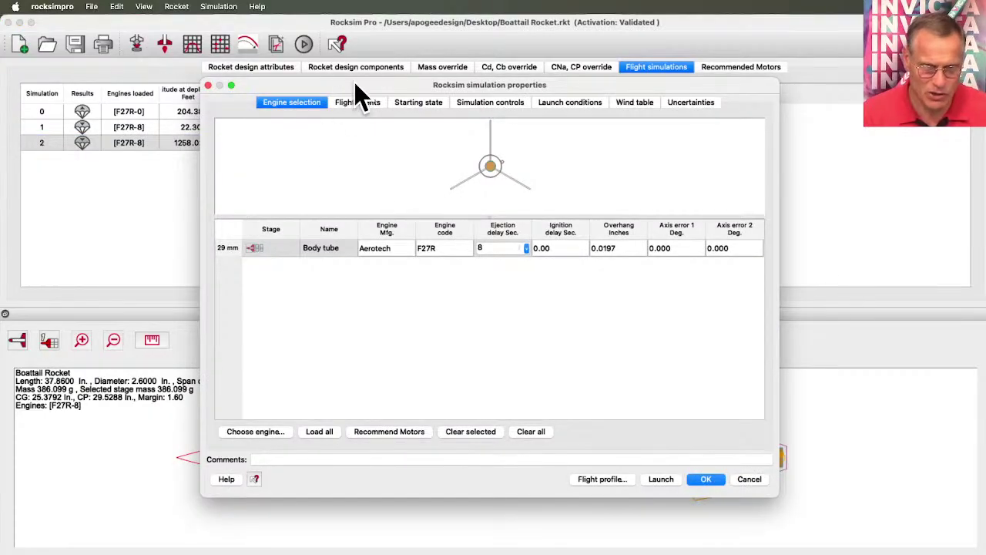
pyautogui.moveTo(350, 83); pyautogui.dragTo(242, 21)
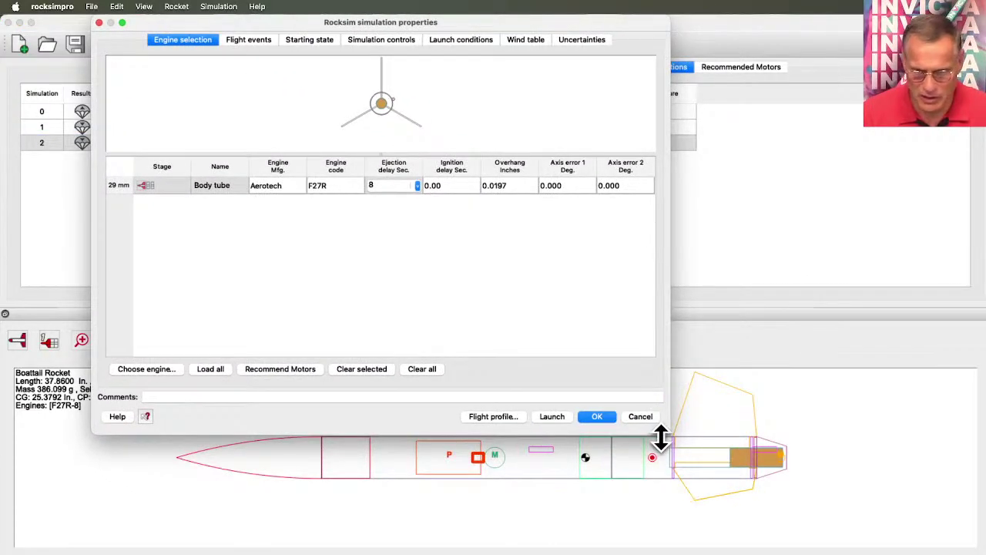
pyautogui.moveTo(667, 433); pyautogui.dragTo(892, 527)
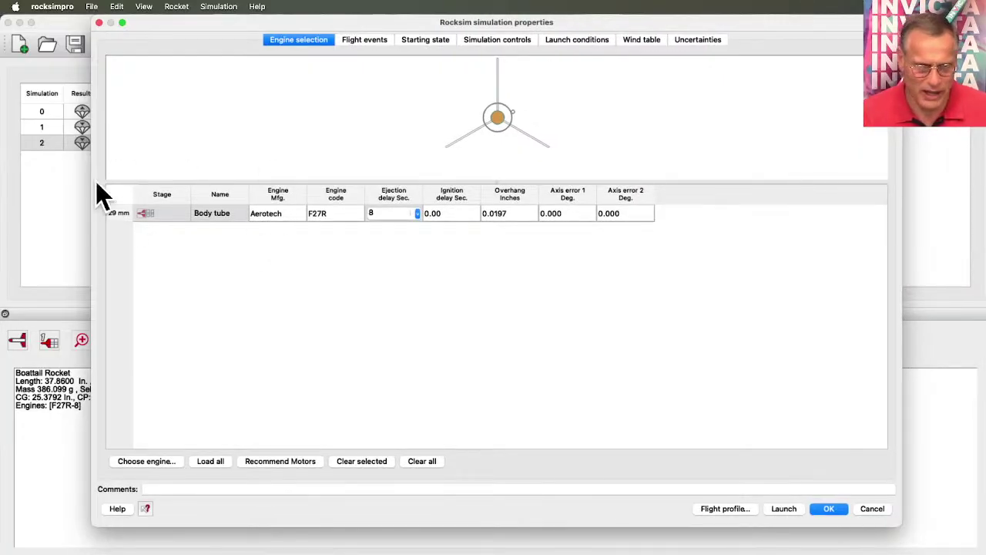
pyautogui.click(870, 510)
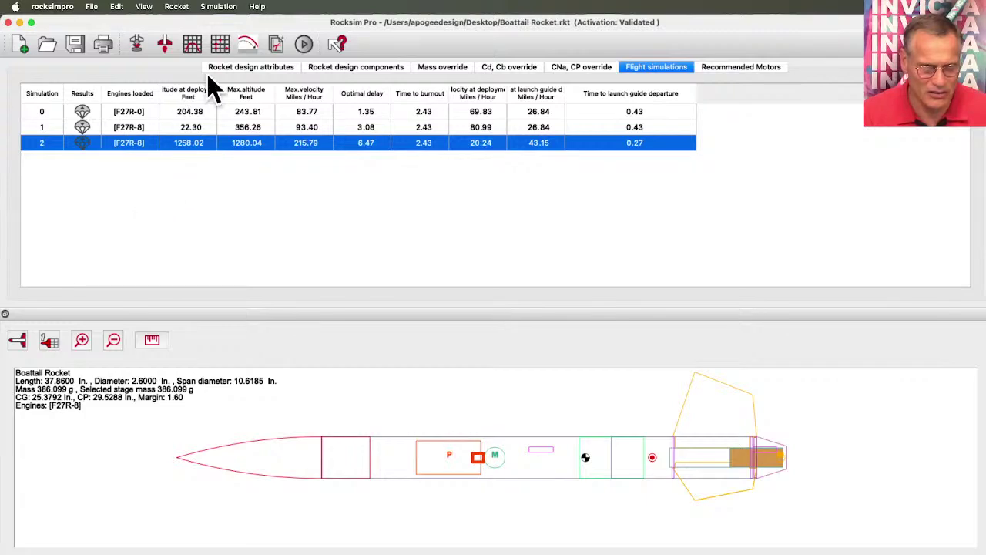
# - Mark the "drop Mass" body tube inside the pod as a motor mount and accept its settings
pyautogui.click(359, 67)
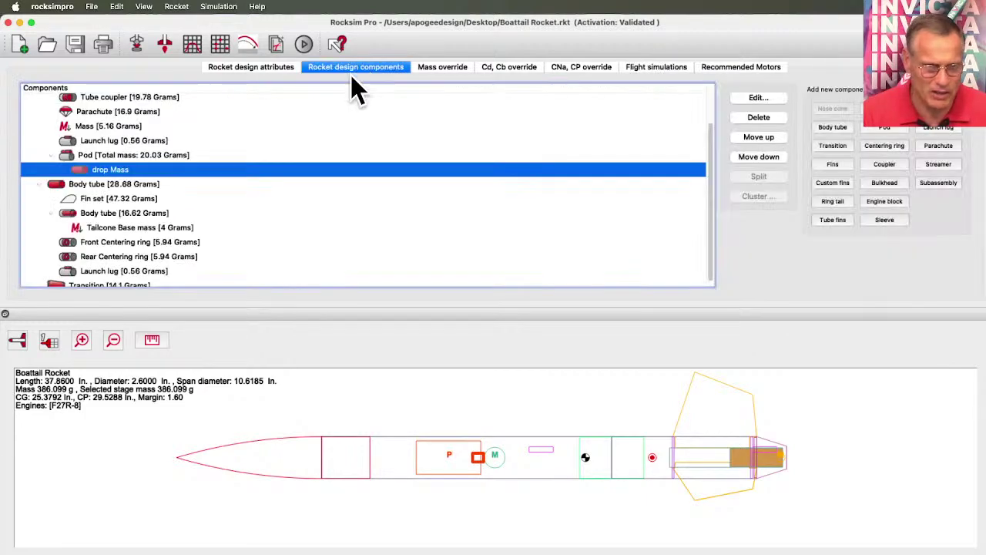
pyautogui.doubleClick(105, 170)
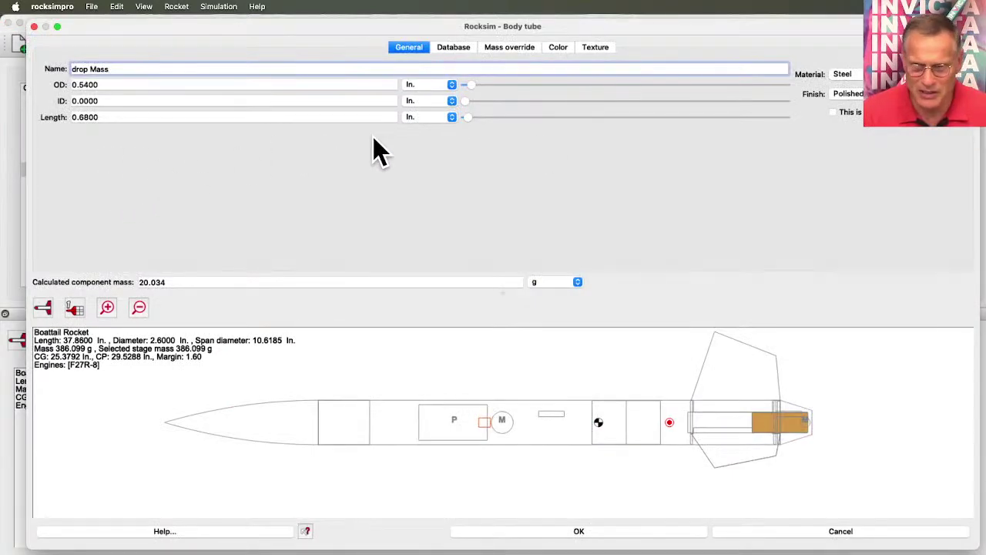
pyautogui.click(834, 113)
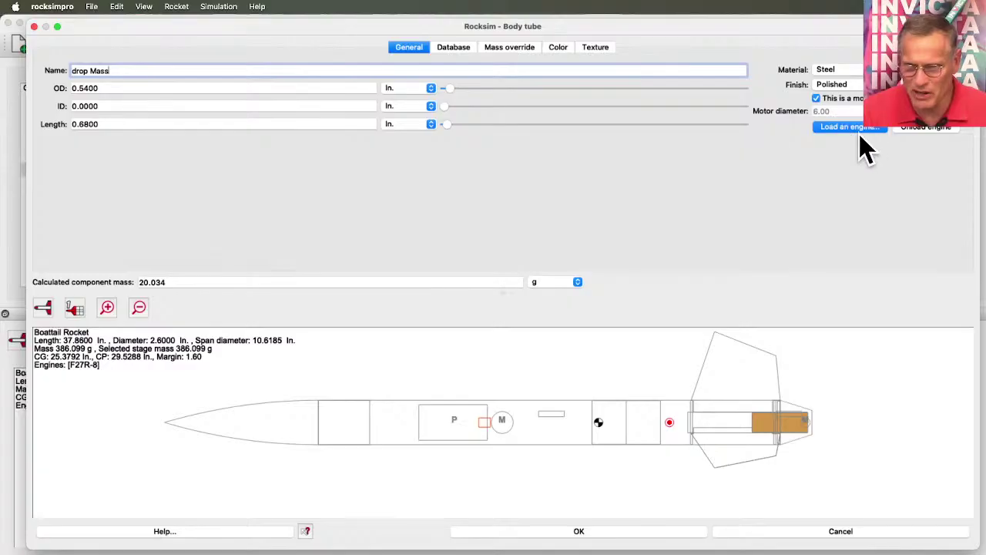
pyautogui.click(621, 531)
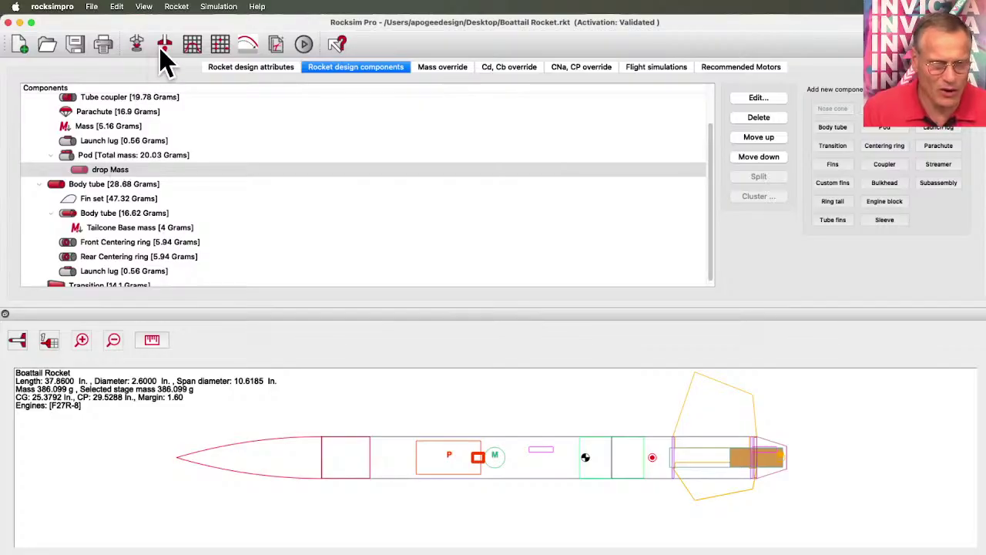
# - Load the 6 mm Apogee Fake-motor into the "drop Mass" motor mount with an ejection delay of 0
pyautogui.click(142, 39)
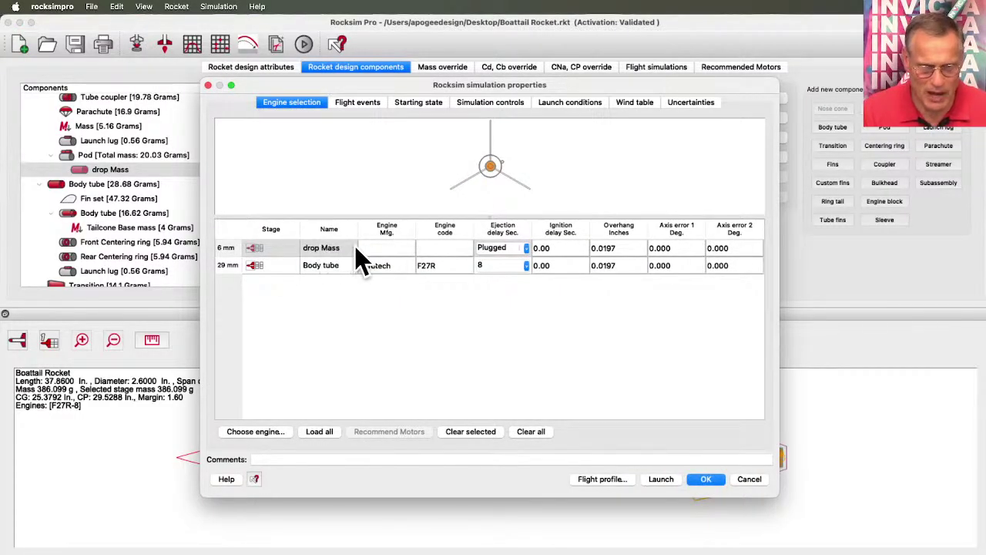
pyautogui.click(331, 251)
pyautogui.doubleClick(331, 254)
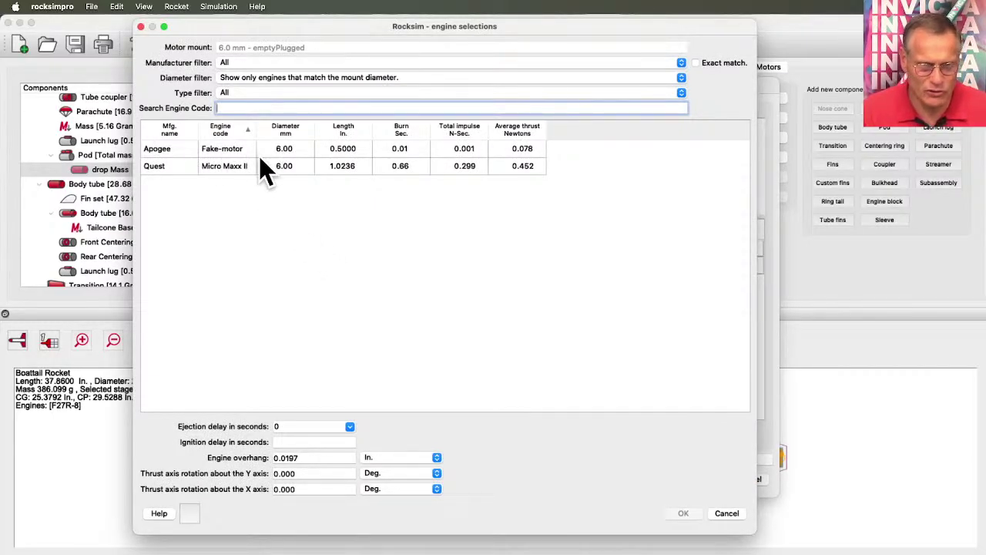
pyautogui.click(290, 152)
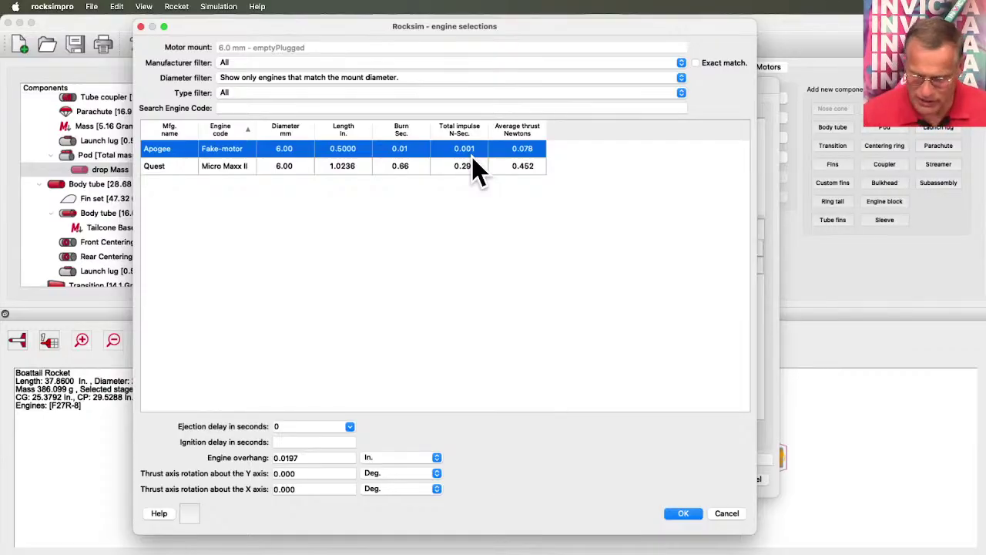
pyautogui.click(684, 513)
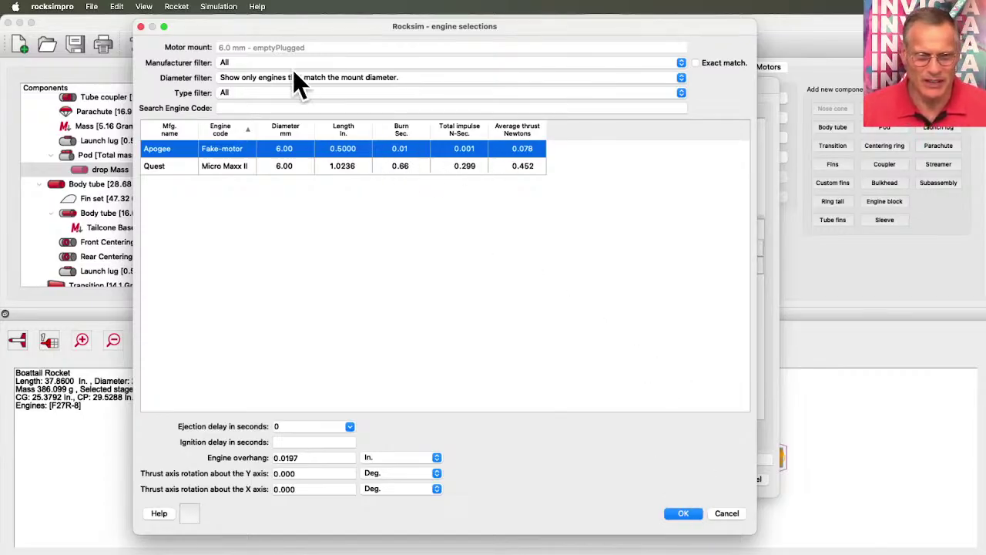
pyautogui.click(684, 513)
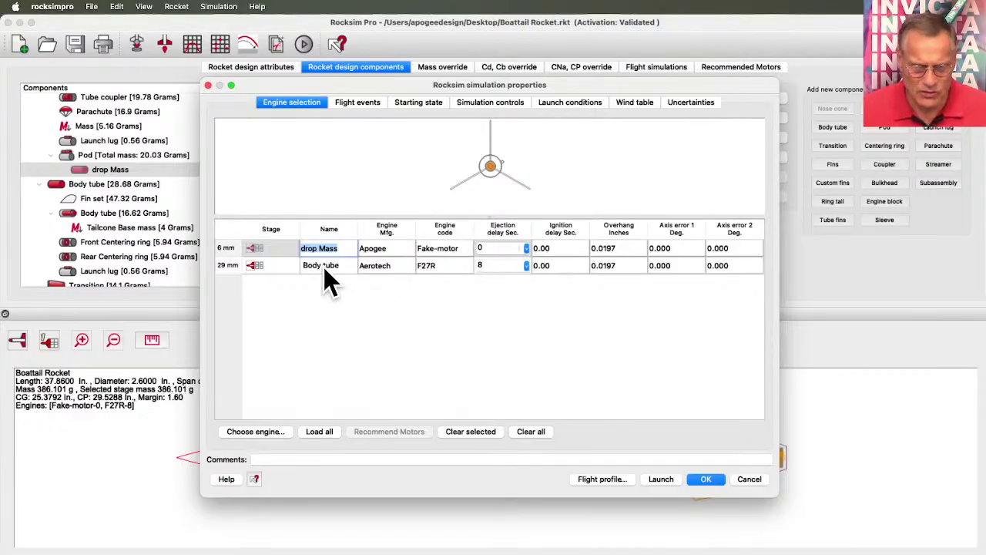
# - Check the parachute's deployment event and the F27R engine's burn time and ejection delay, keeping the engine selection
pyautogui.doubleClick(380, 265)
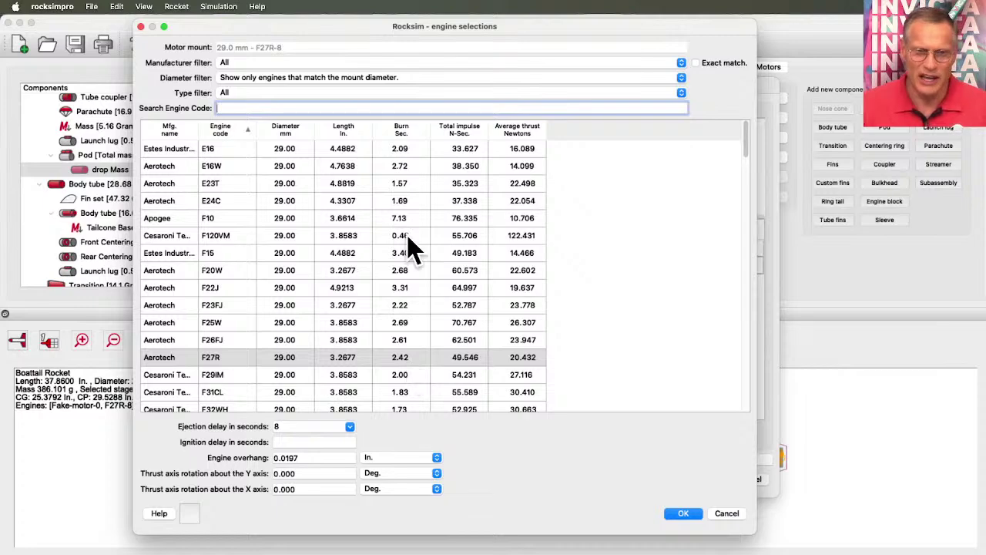
pyautogui.click(684, 515)
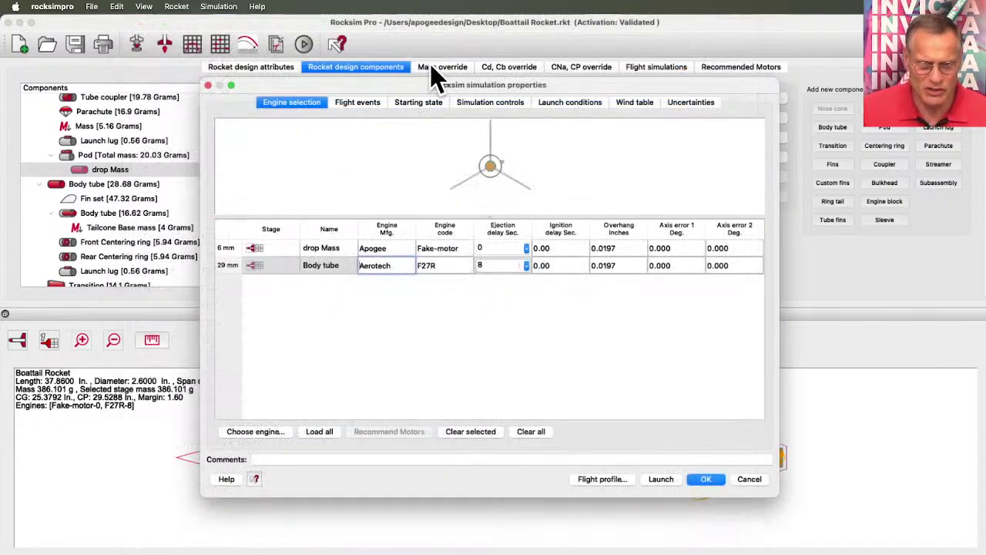
pyautogui.click(358, 104)
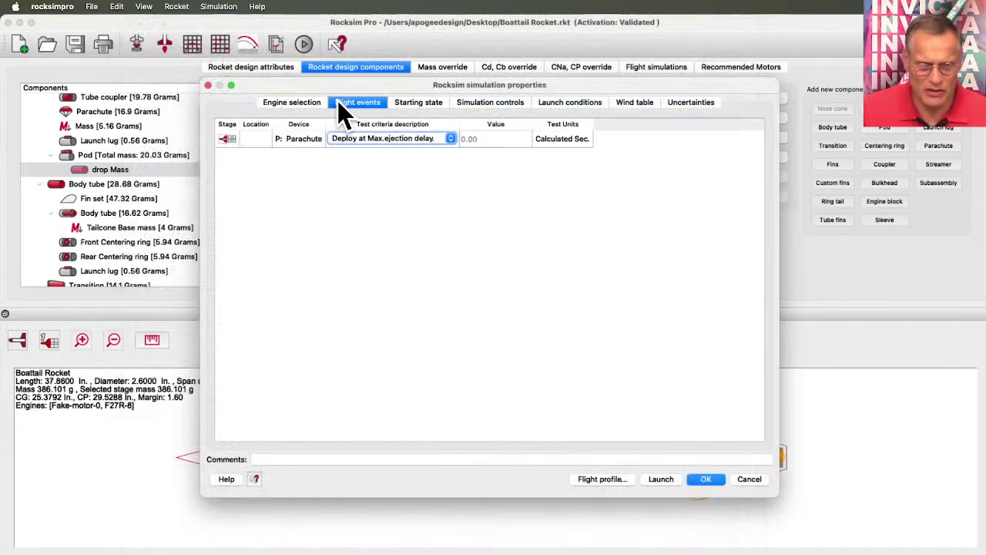
pyautogui.click(319, 103)
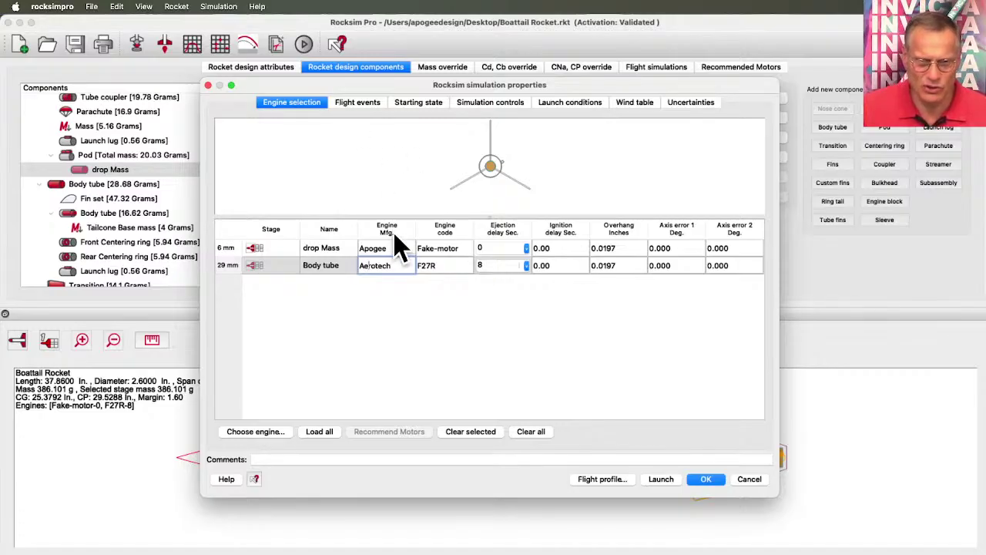
pyautogui.doubleClick(445, 267)
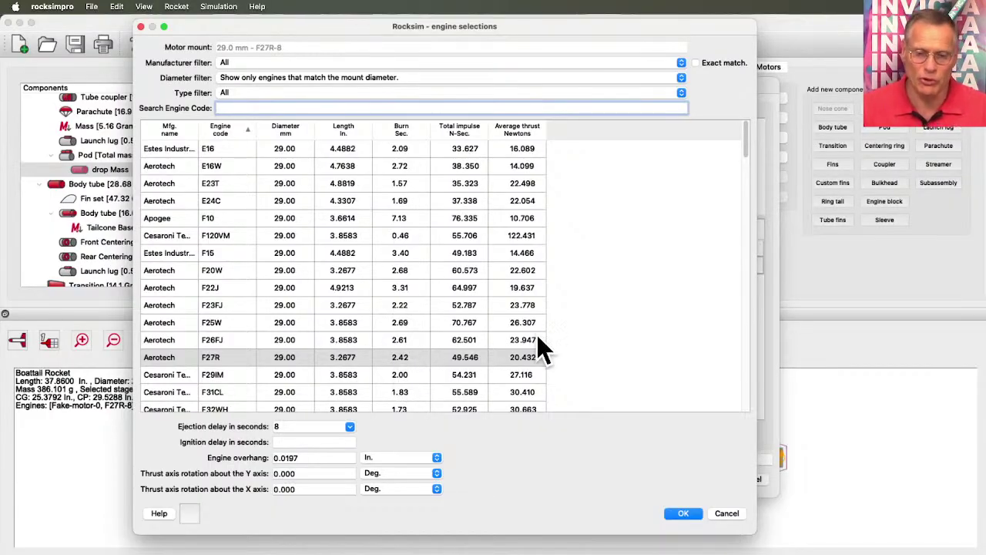
pyautogui.click(686, 516)
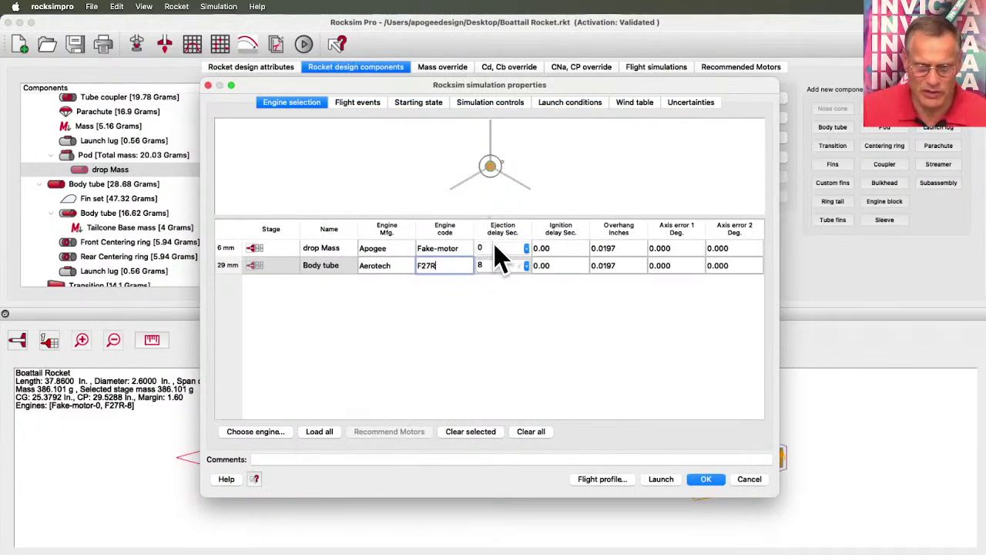
# - Set the ejection delay of the "drop Mass" Fake-motor to 10.42 seconds and launch the simulation
pyautogui.click(493, 248)
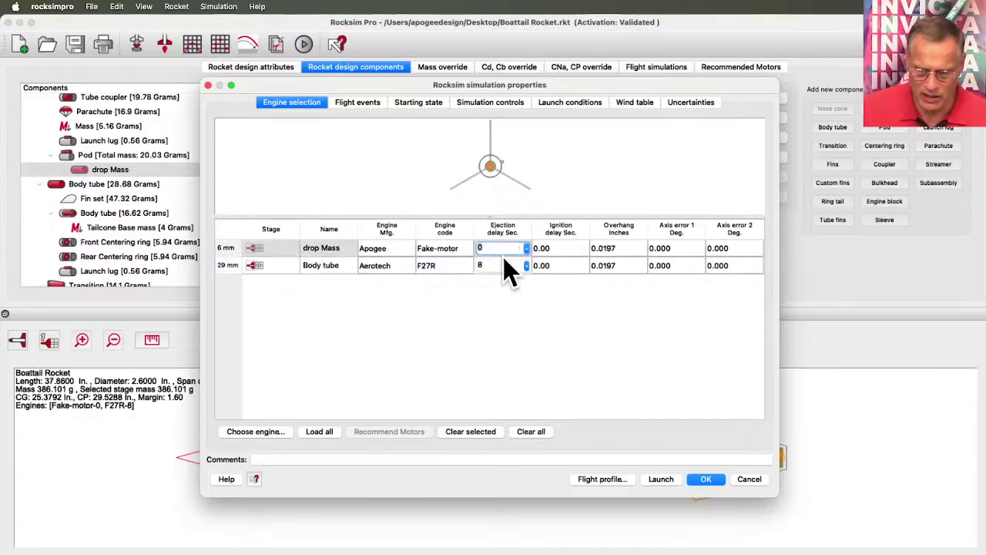
pyautogui.write('10.42')
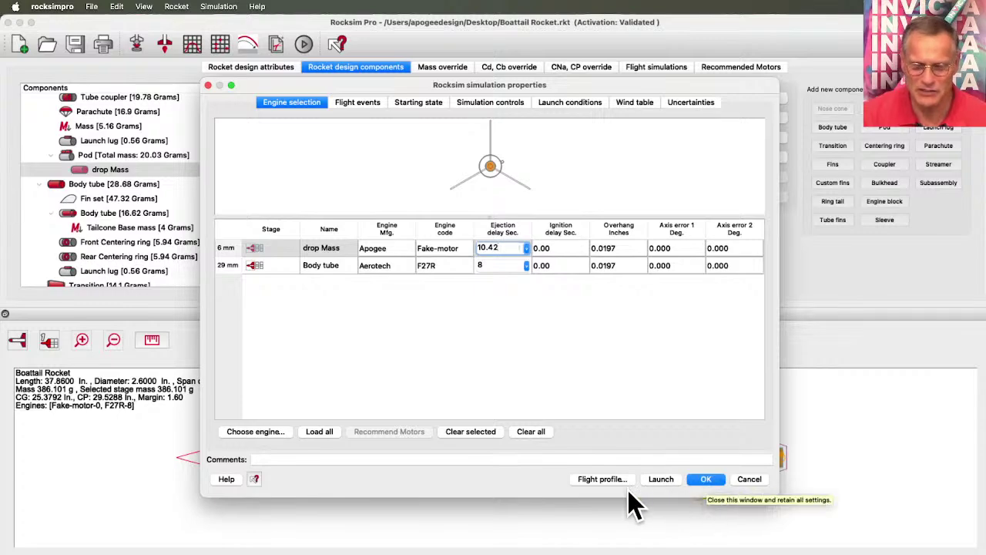
pyautogui.click(667, 483)
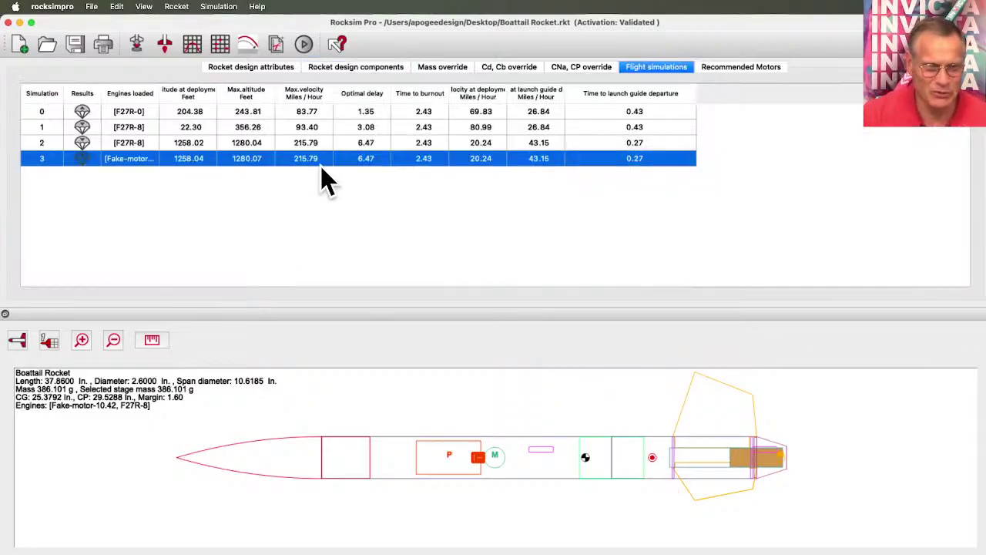
# - Plot altitude, mass and total thrust over time for the new simulation, examine the mass curve around recovery device deployment, and close the plot
pyautogui.click(192, 44)
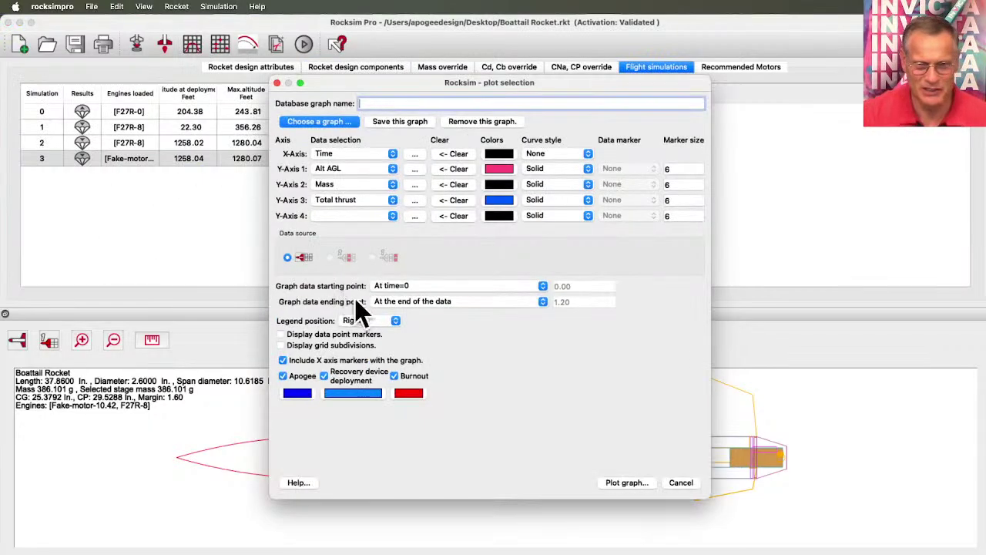
pyautogui.click(636, 483)
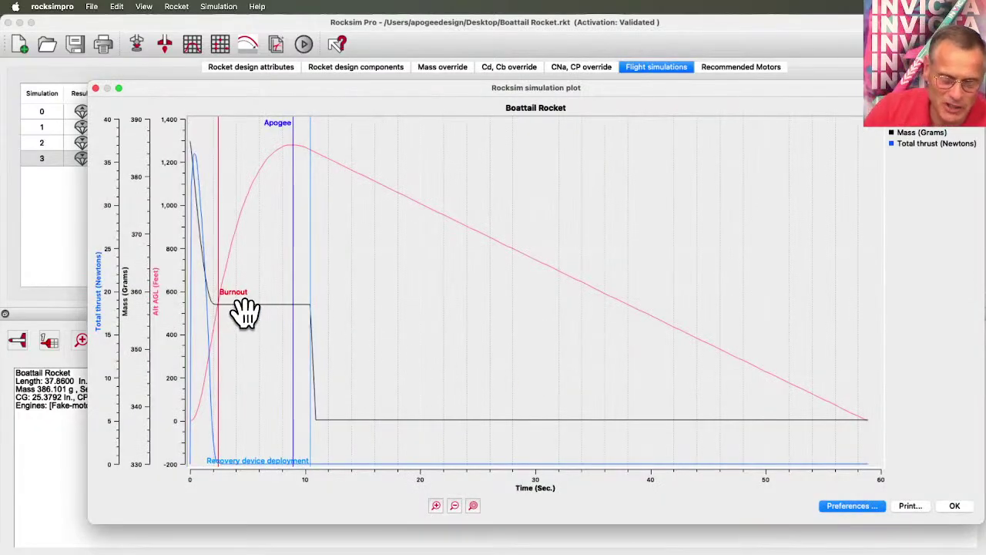
pyautogui.moveTo(249, 301); pyautogui.dragTo(398, 308)
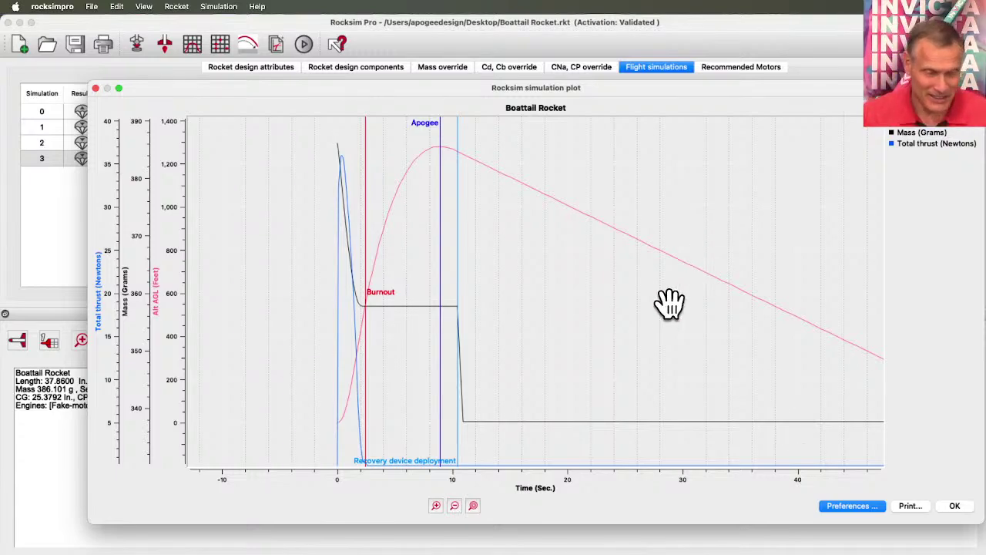
pyautogui.click(955, 507)
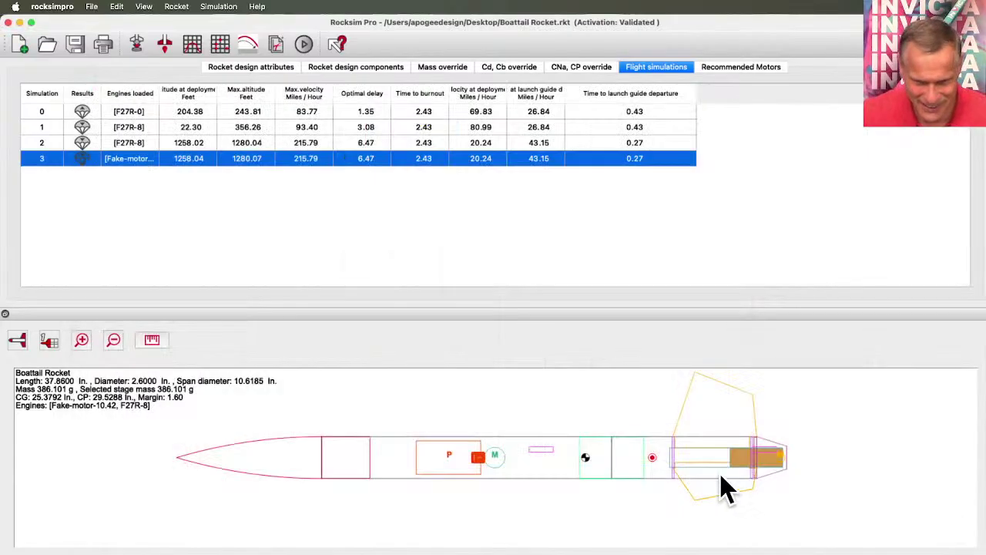